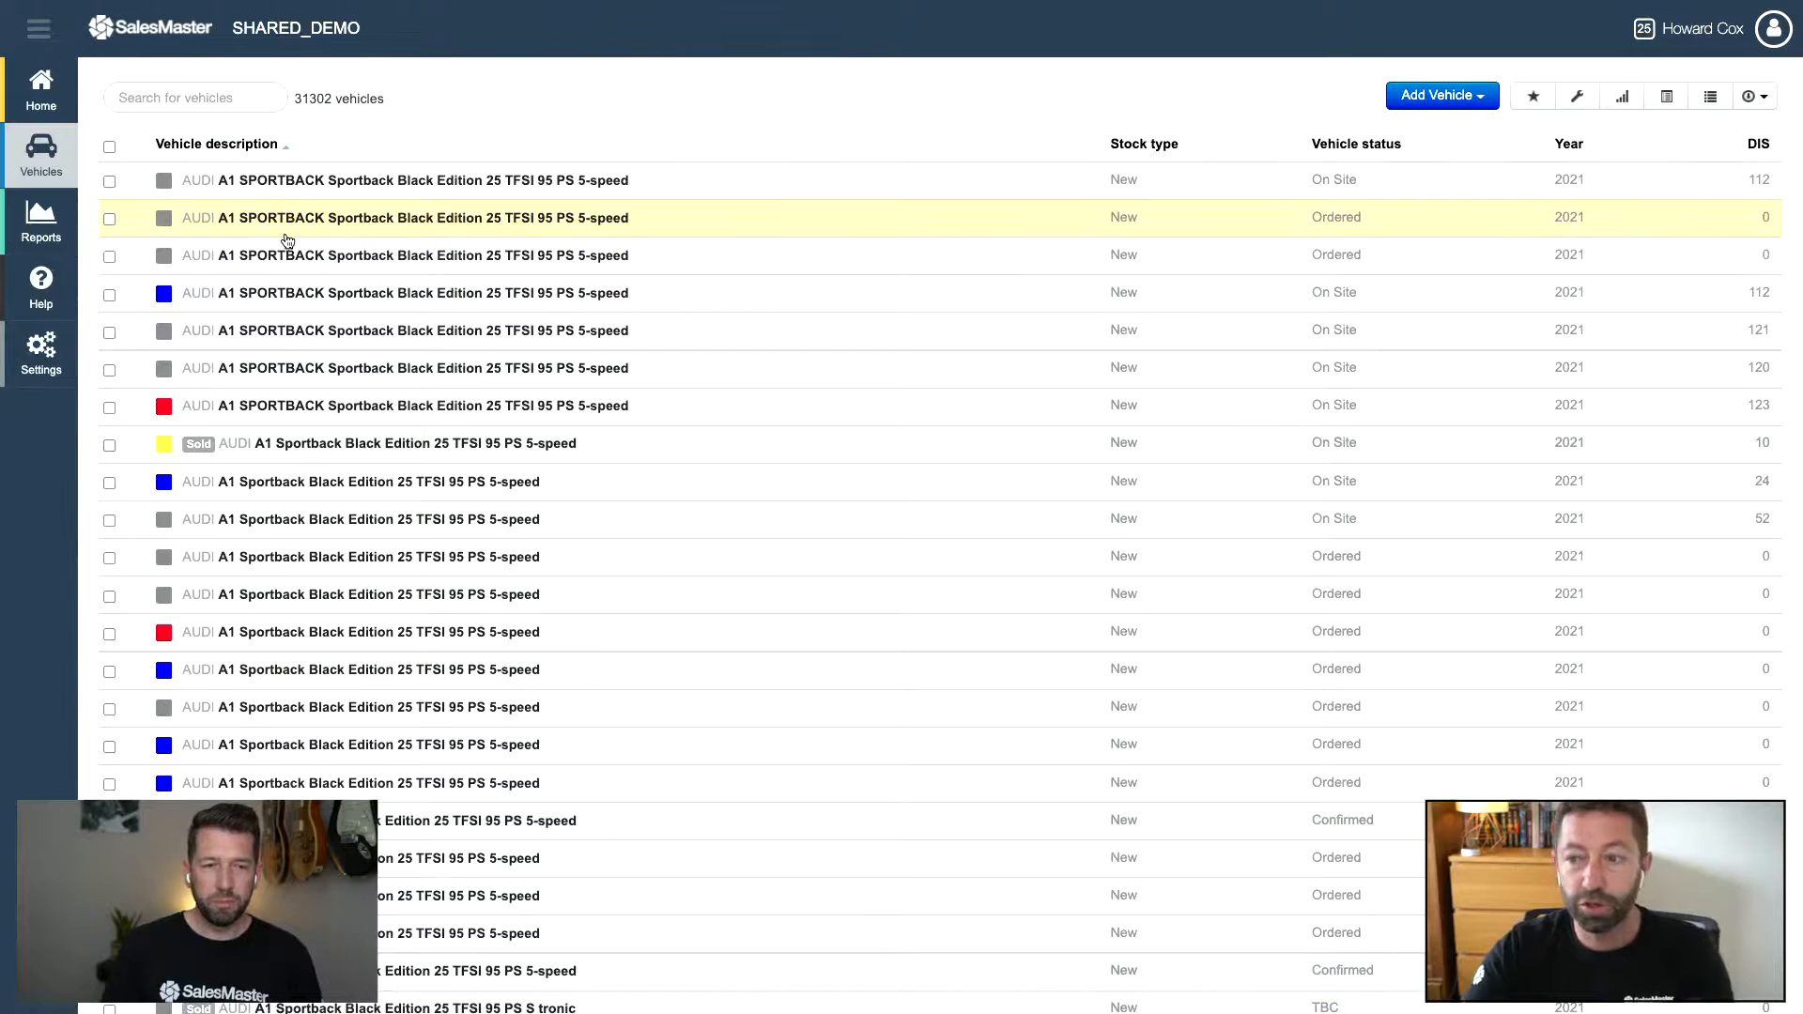
# Step: Sort the vehicle list by DIS in descending order and collapse the navigation sidebar
pyautogui.click(1747, 149)
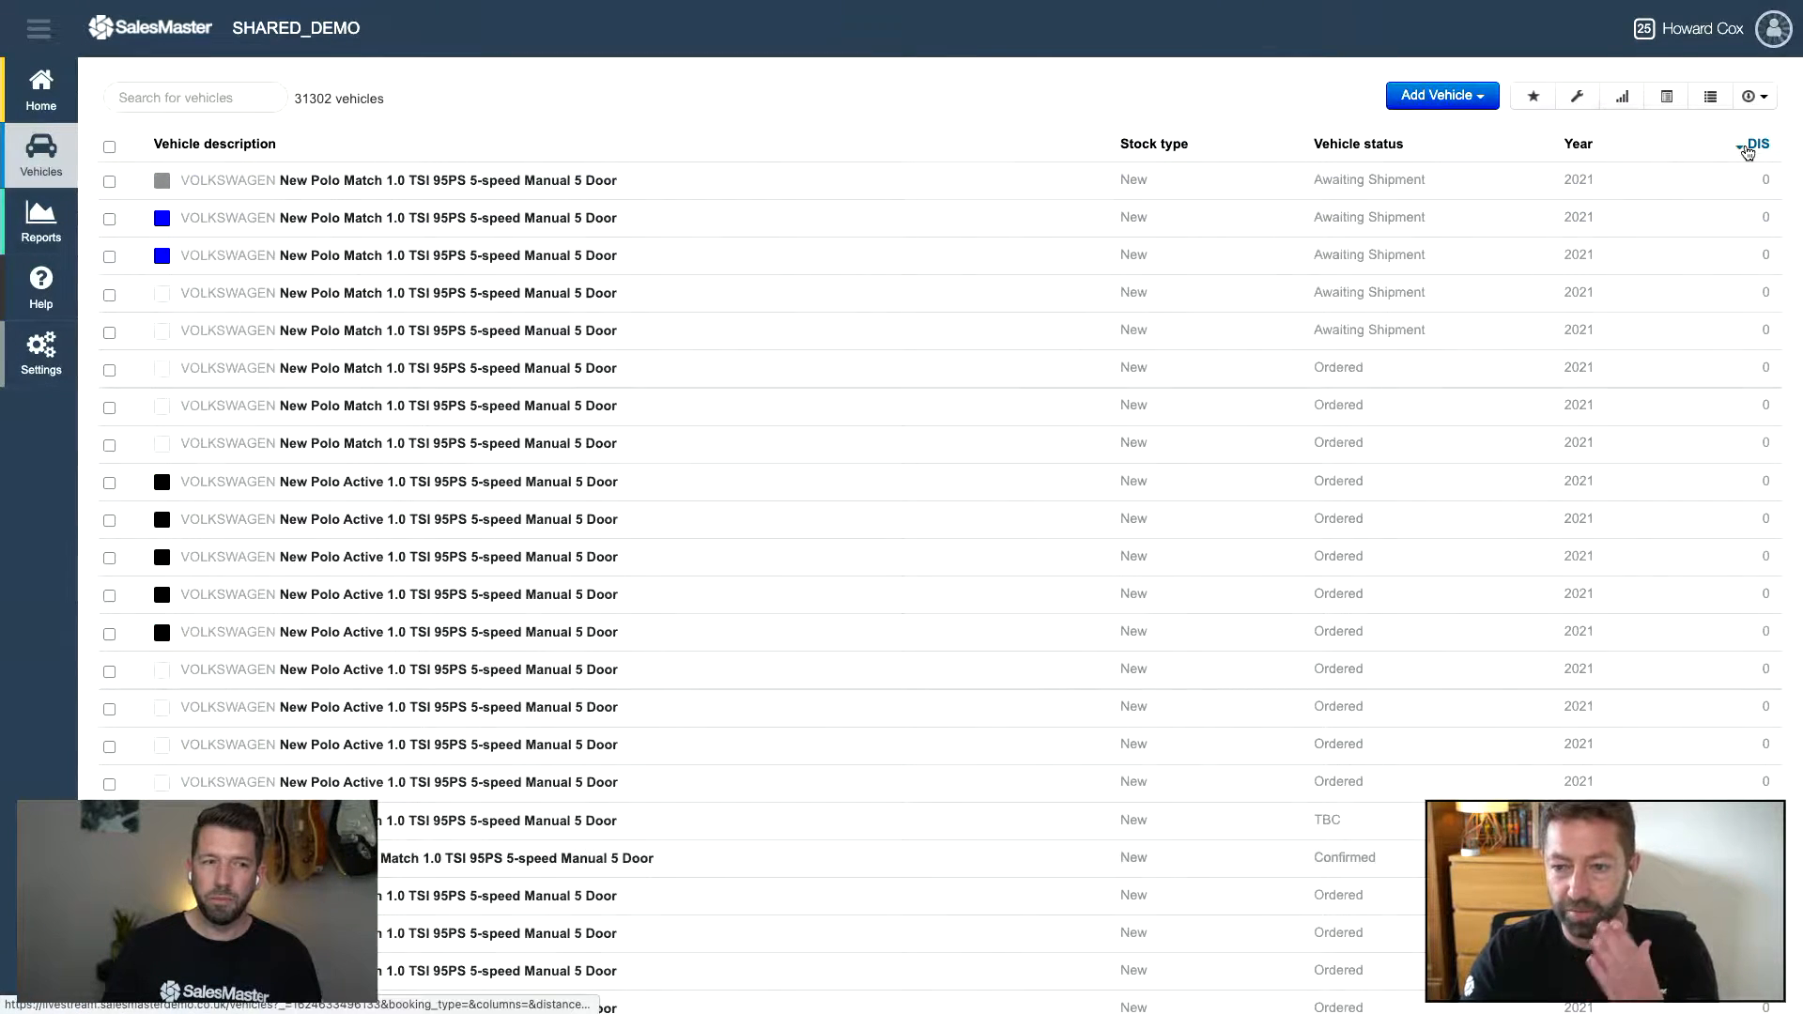
pyautogui.click(1747, 148)
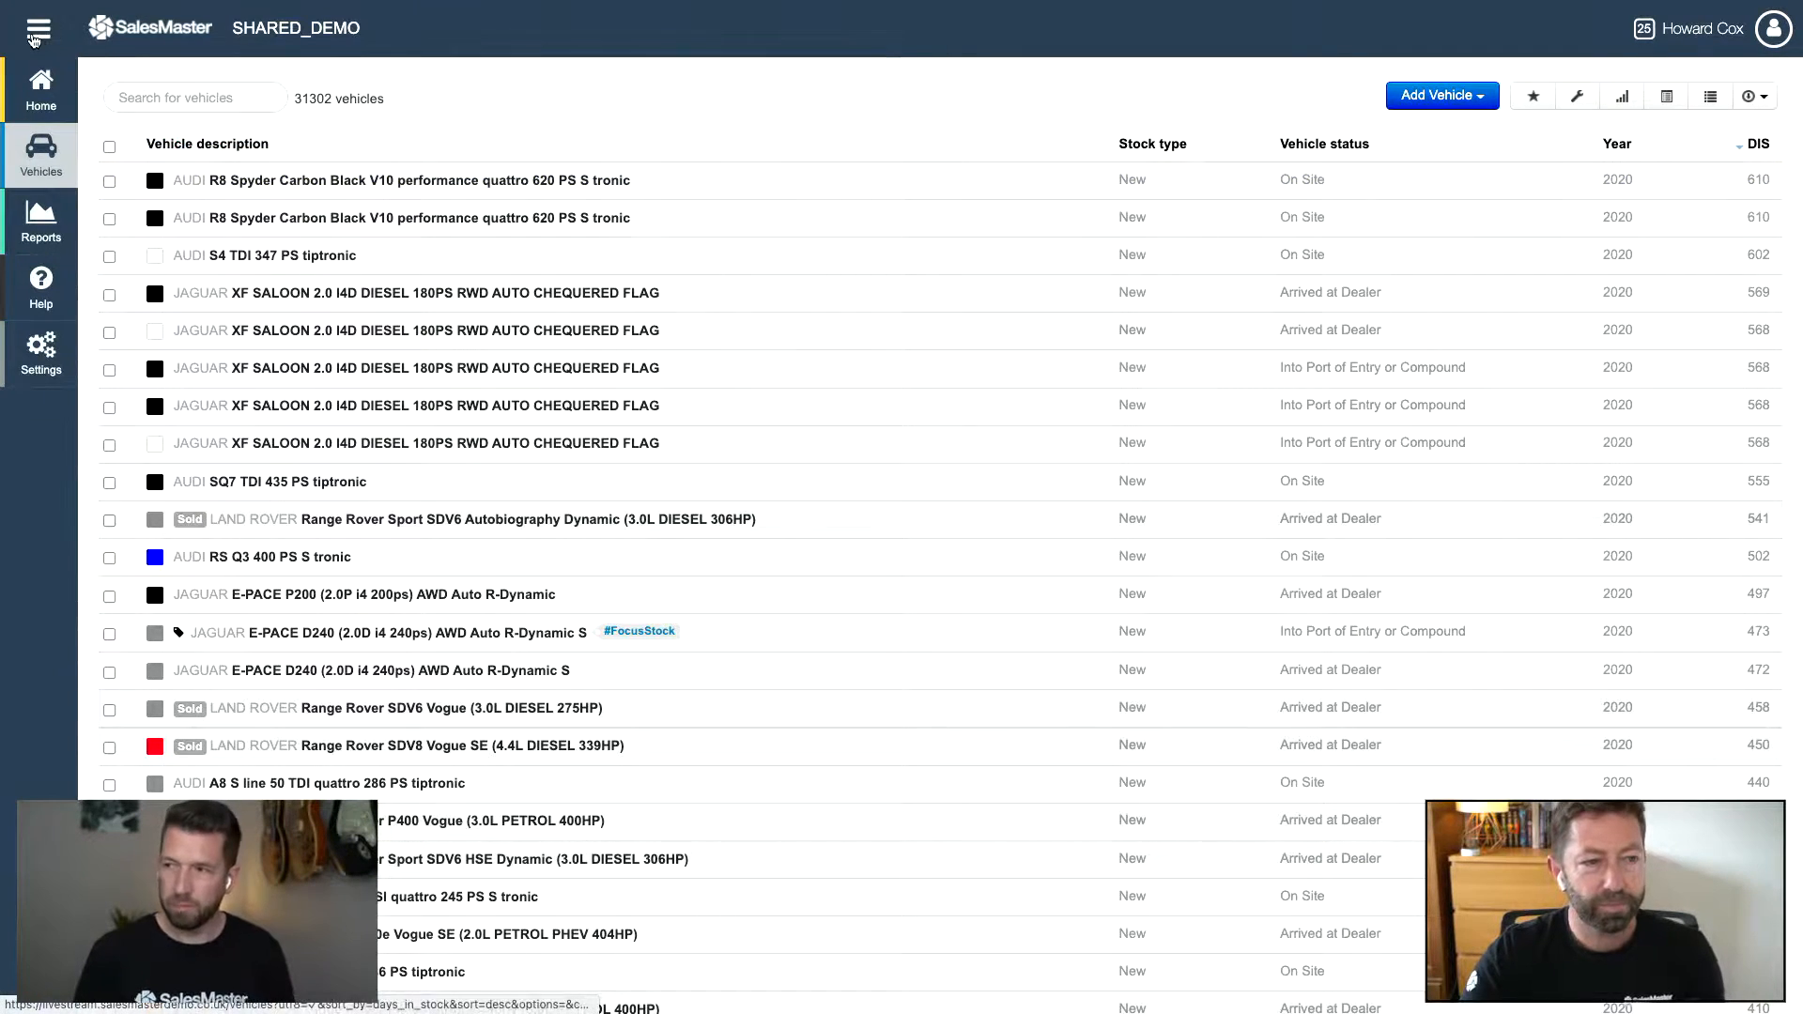
pyautogui.click(33, 37)
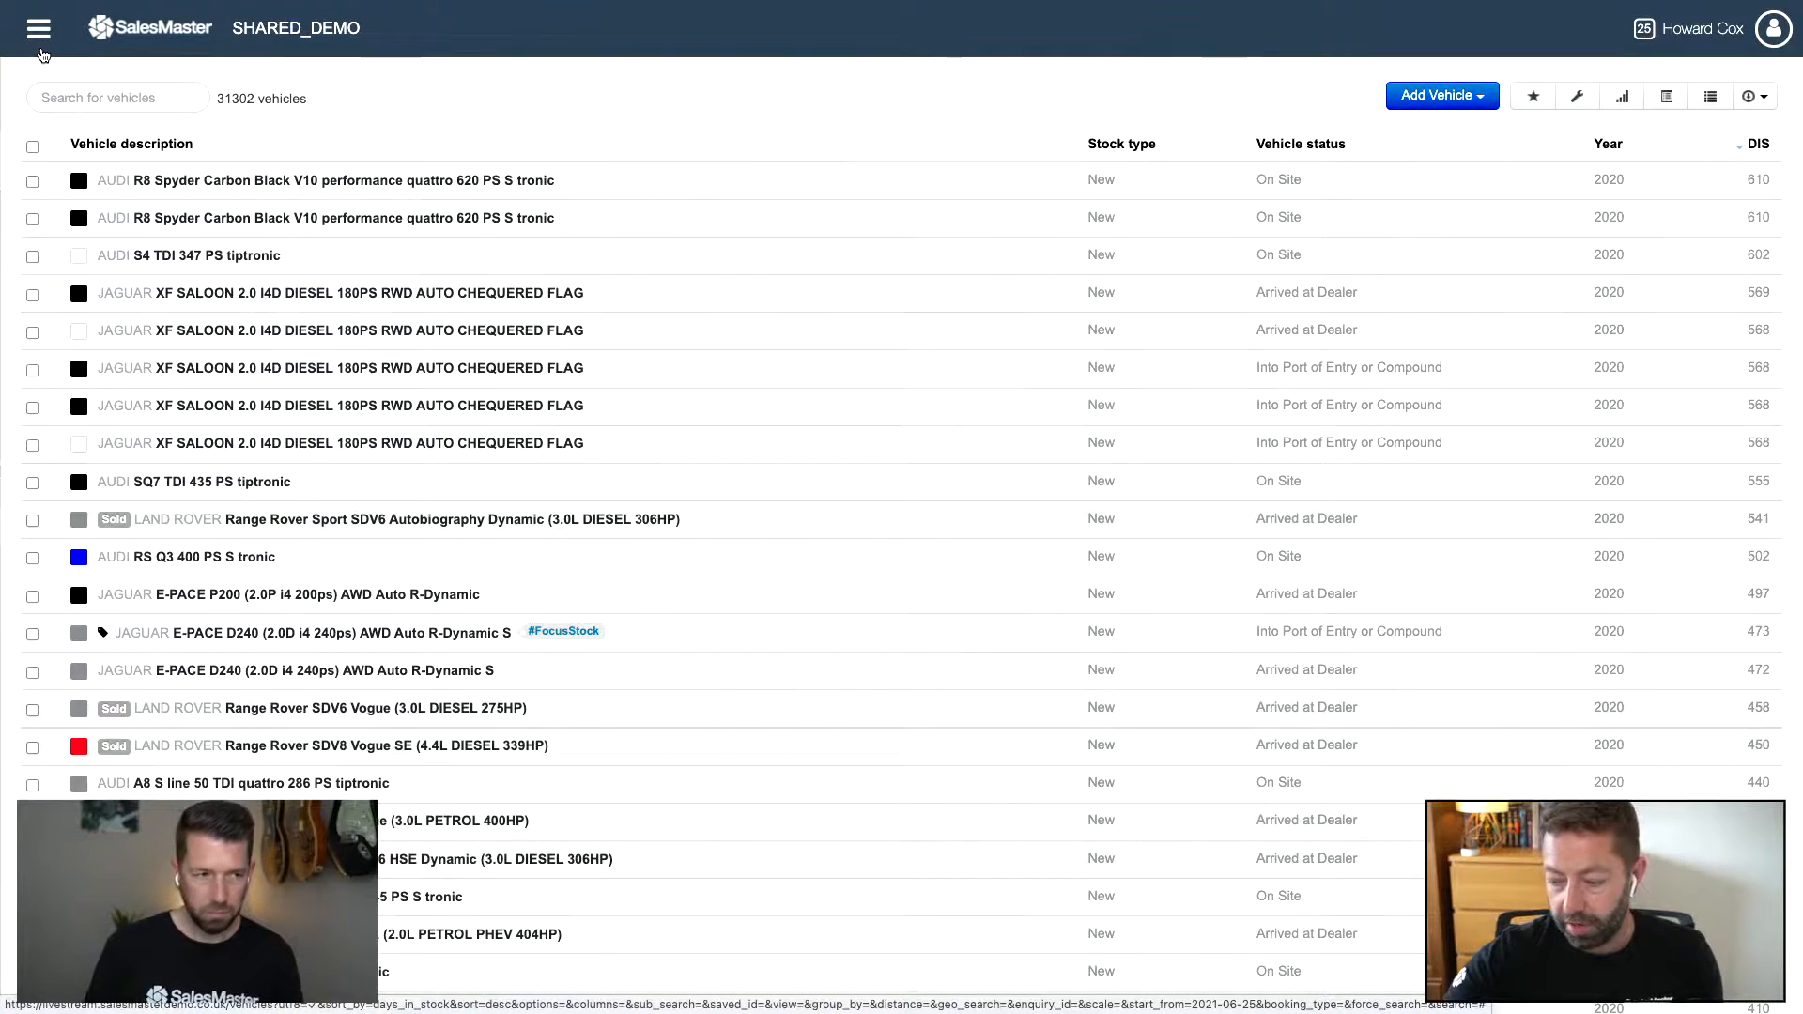
# Step: Filter the vehicle list to the JAGUAR brand
pyautogui.click(122, 99)
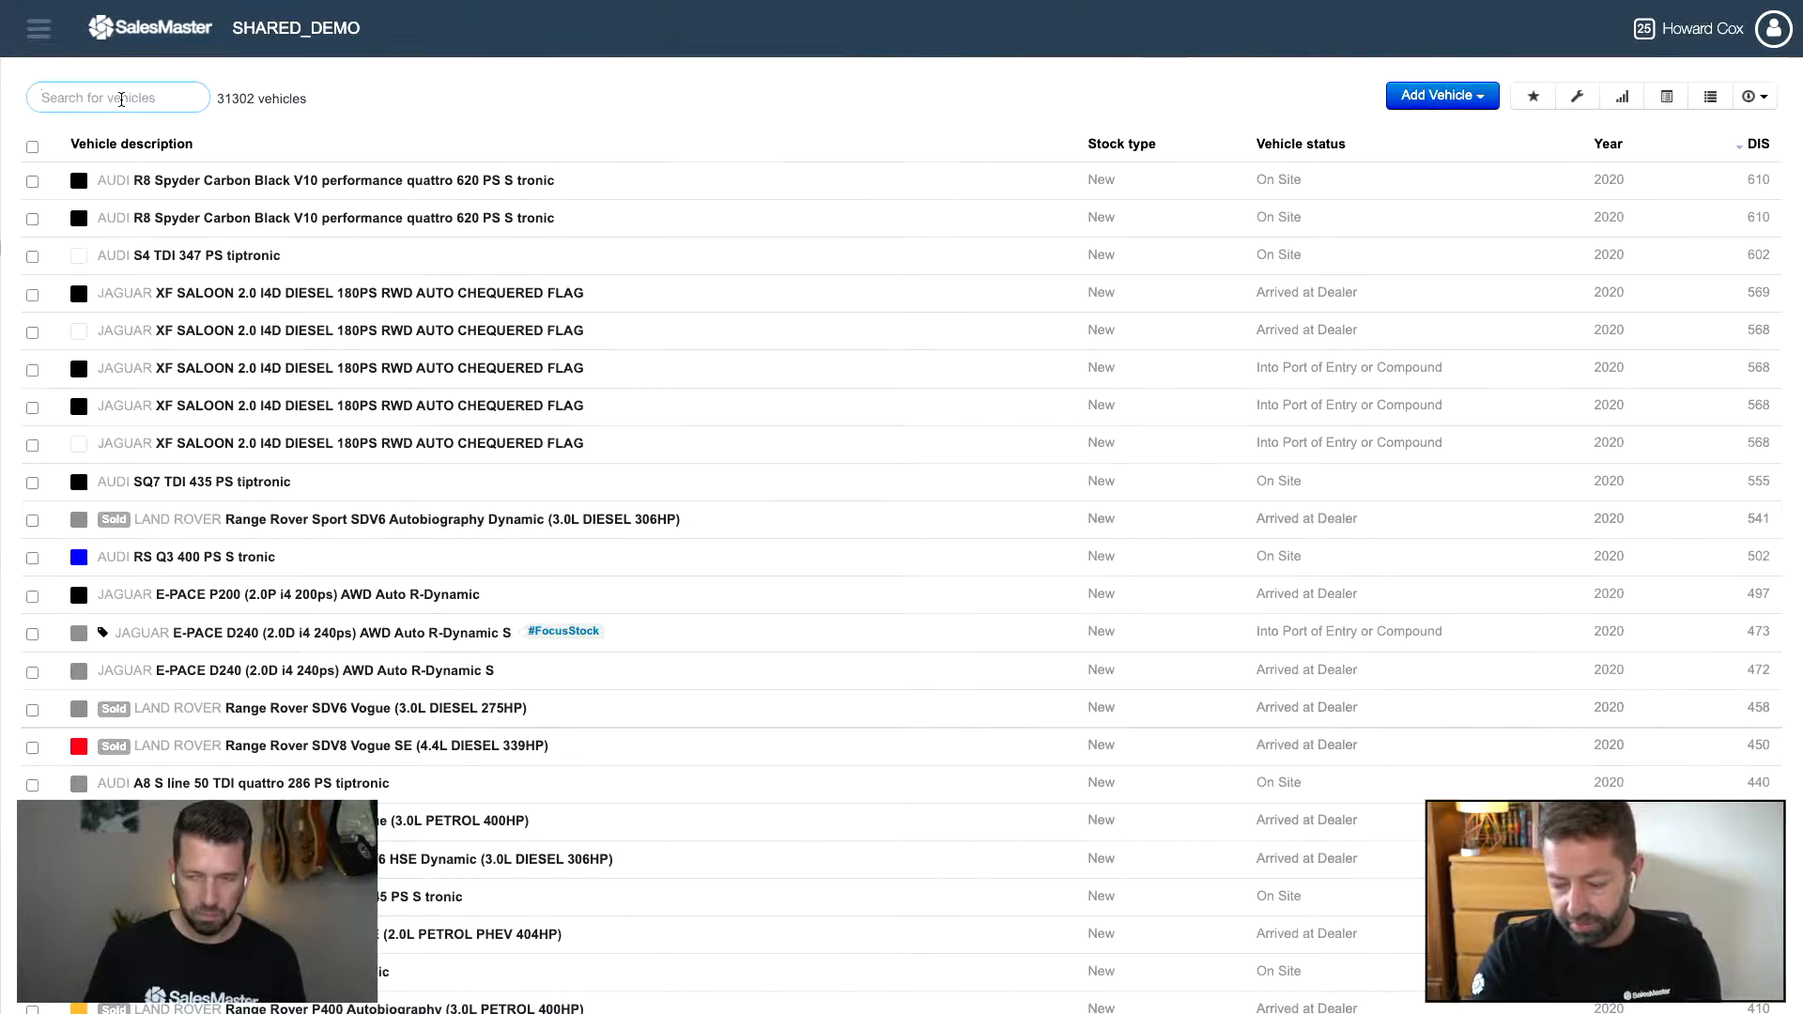
pyautogui.write('jag')
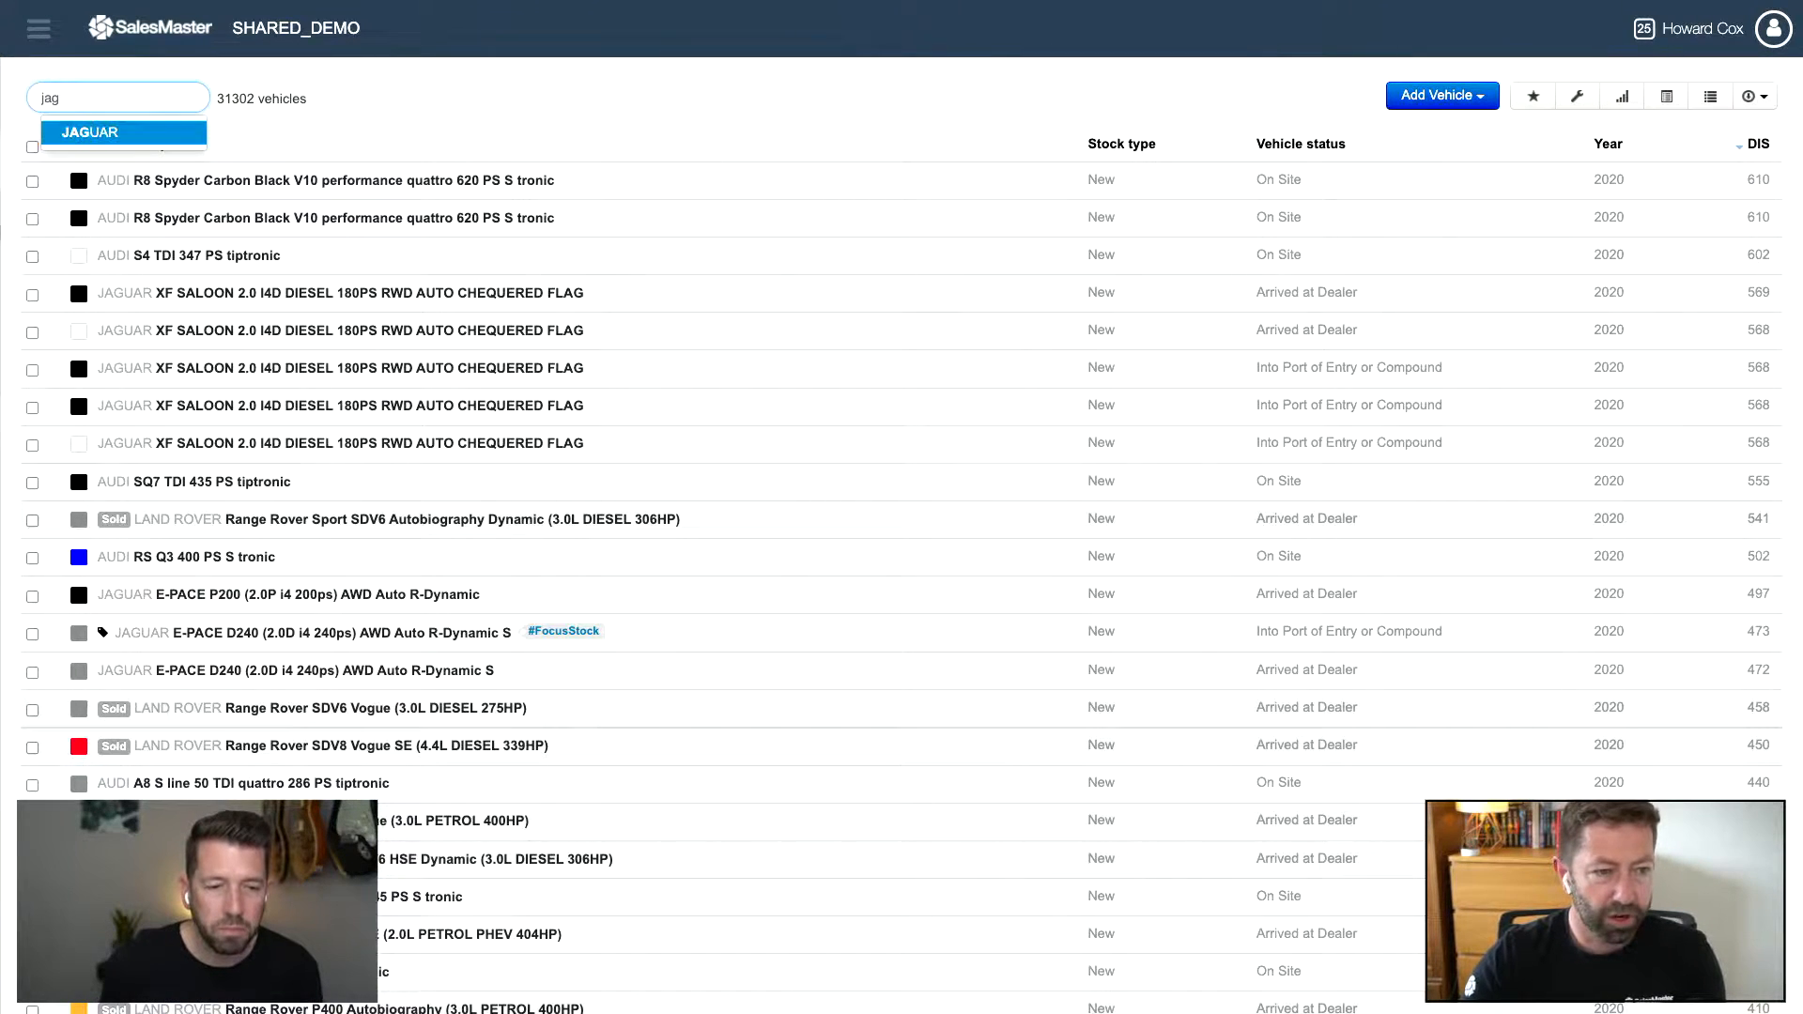
pyautogui.press('Return')
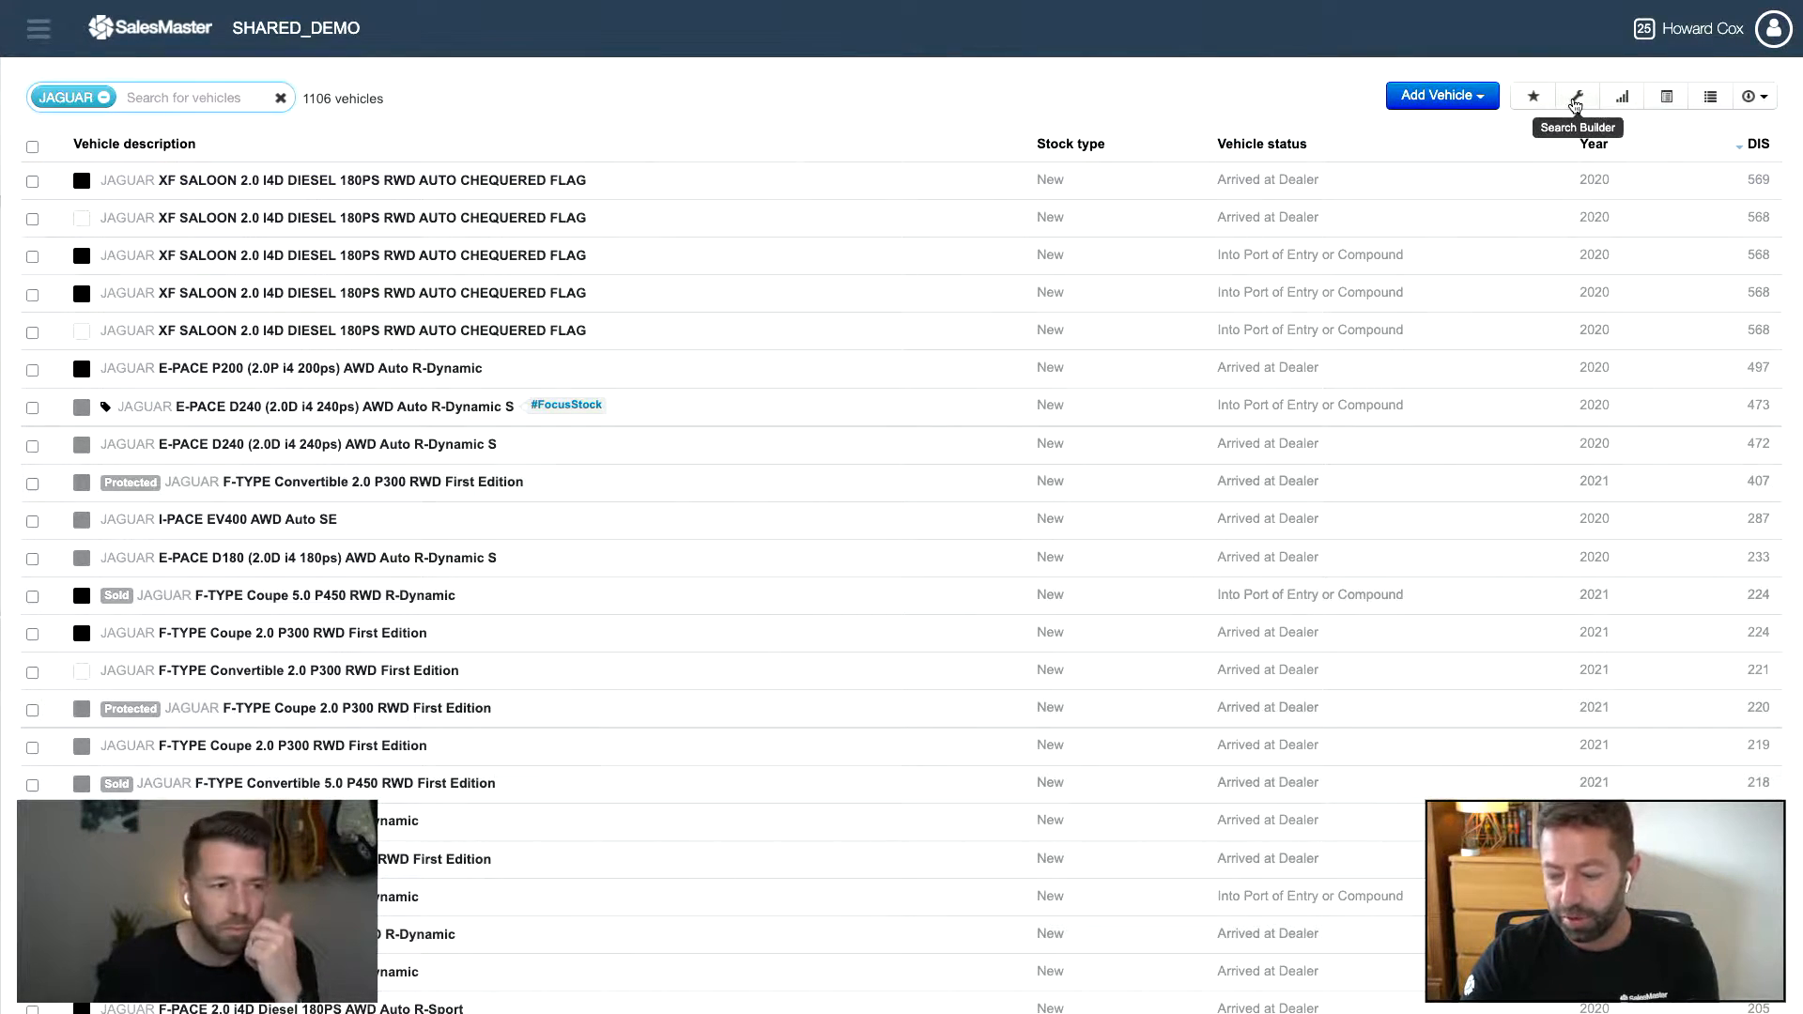
pyautogui.click(1576, 97)
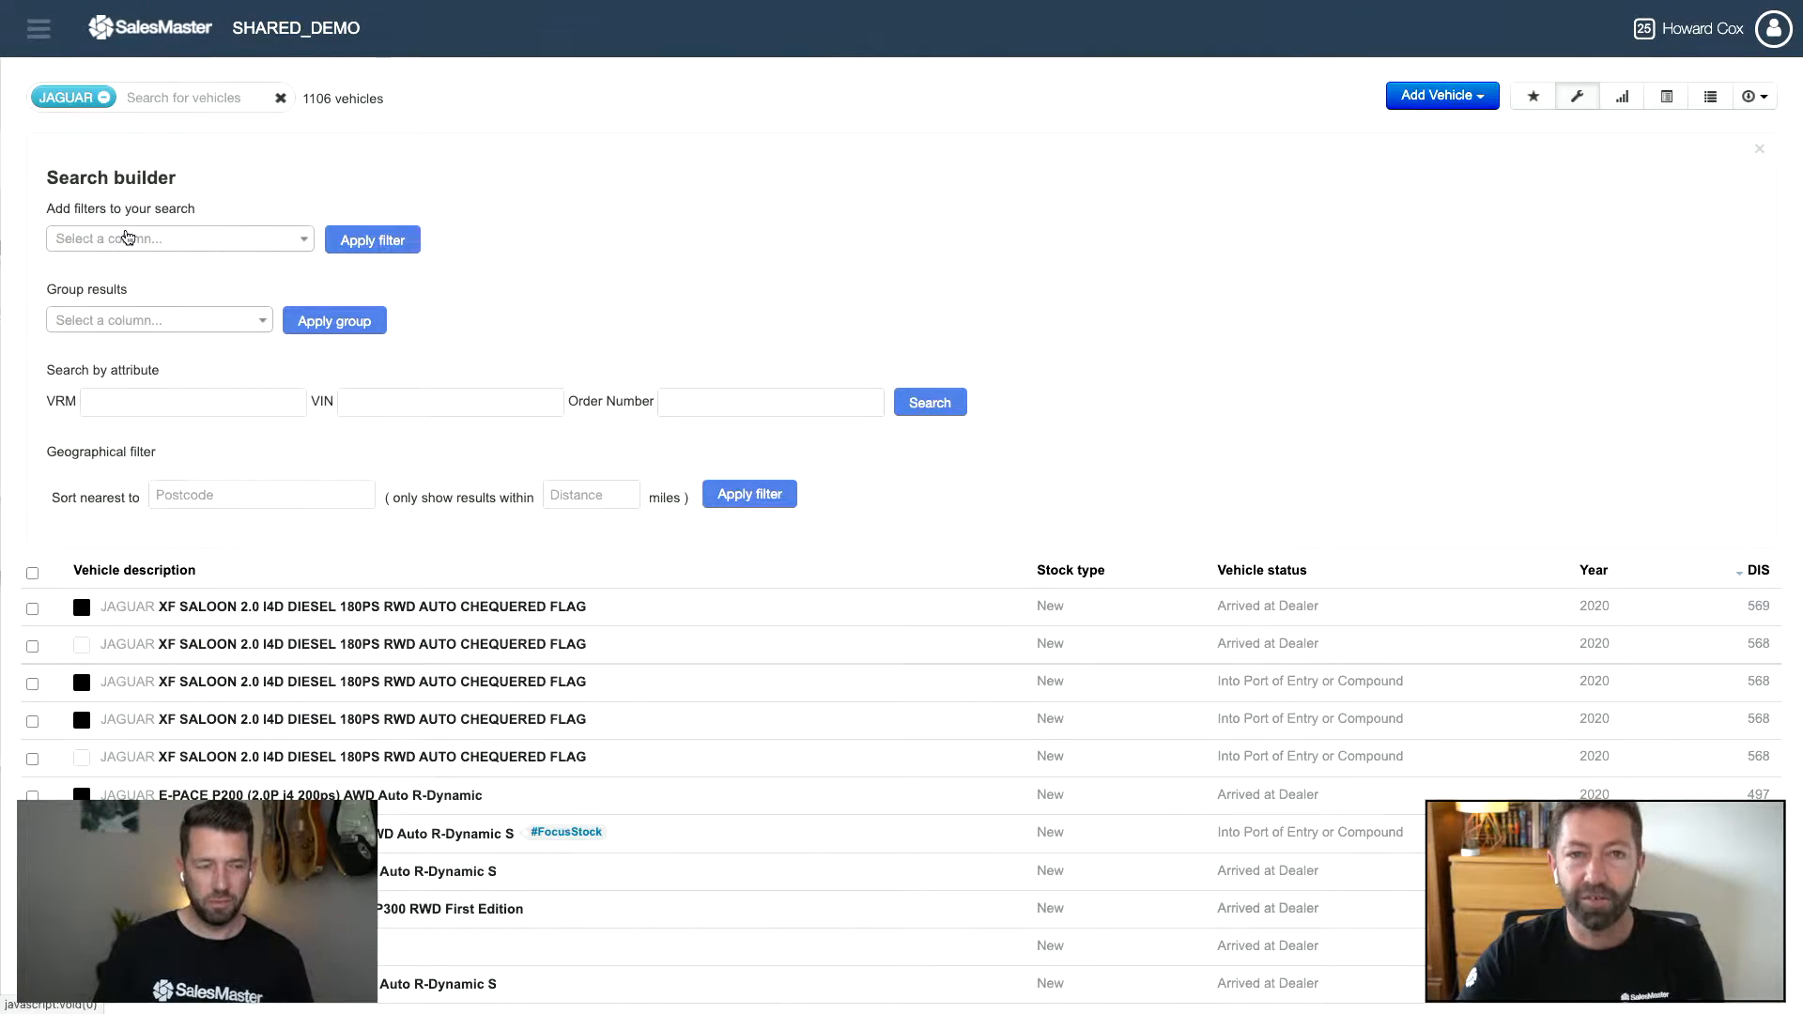
pyautogui.click(131, 241)
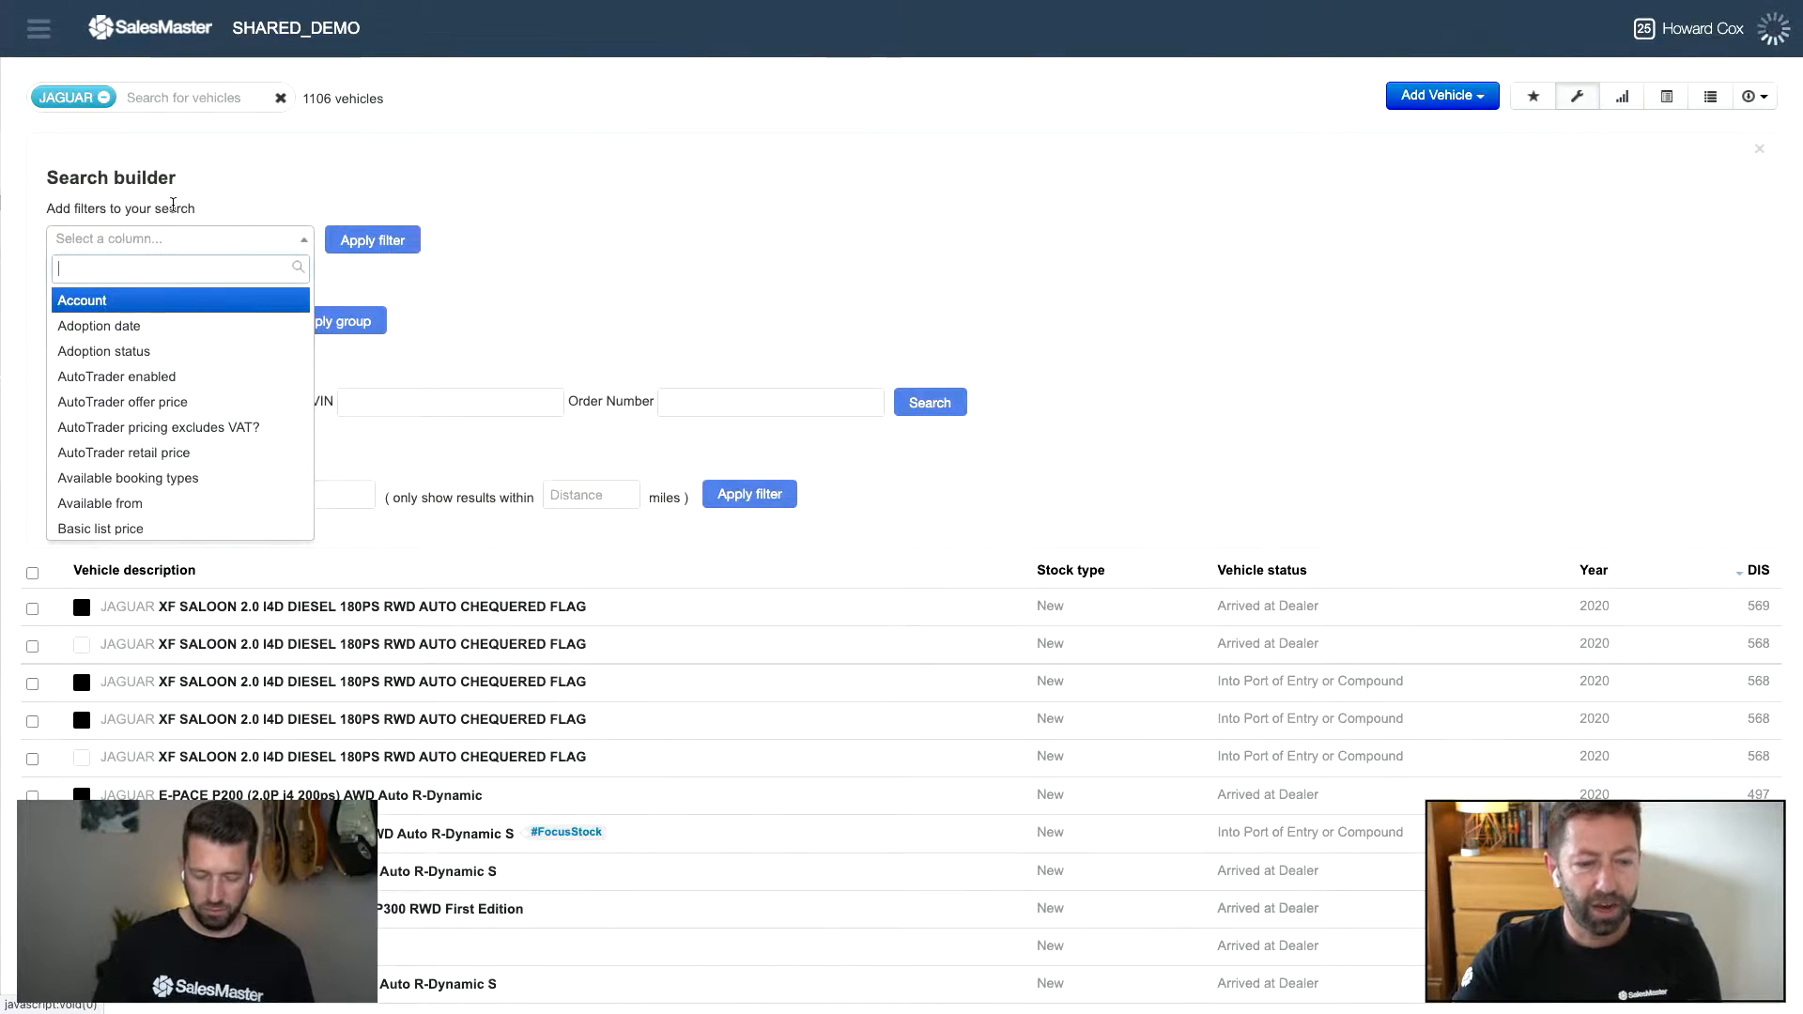
pyautogui.click(200, 192)
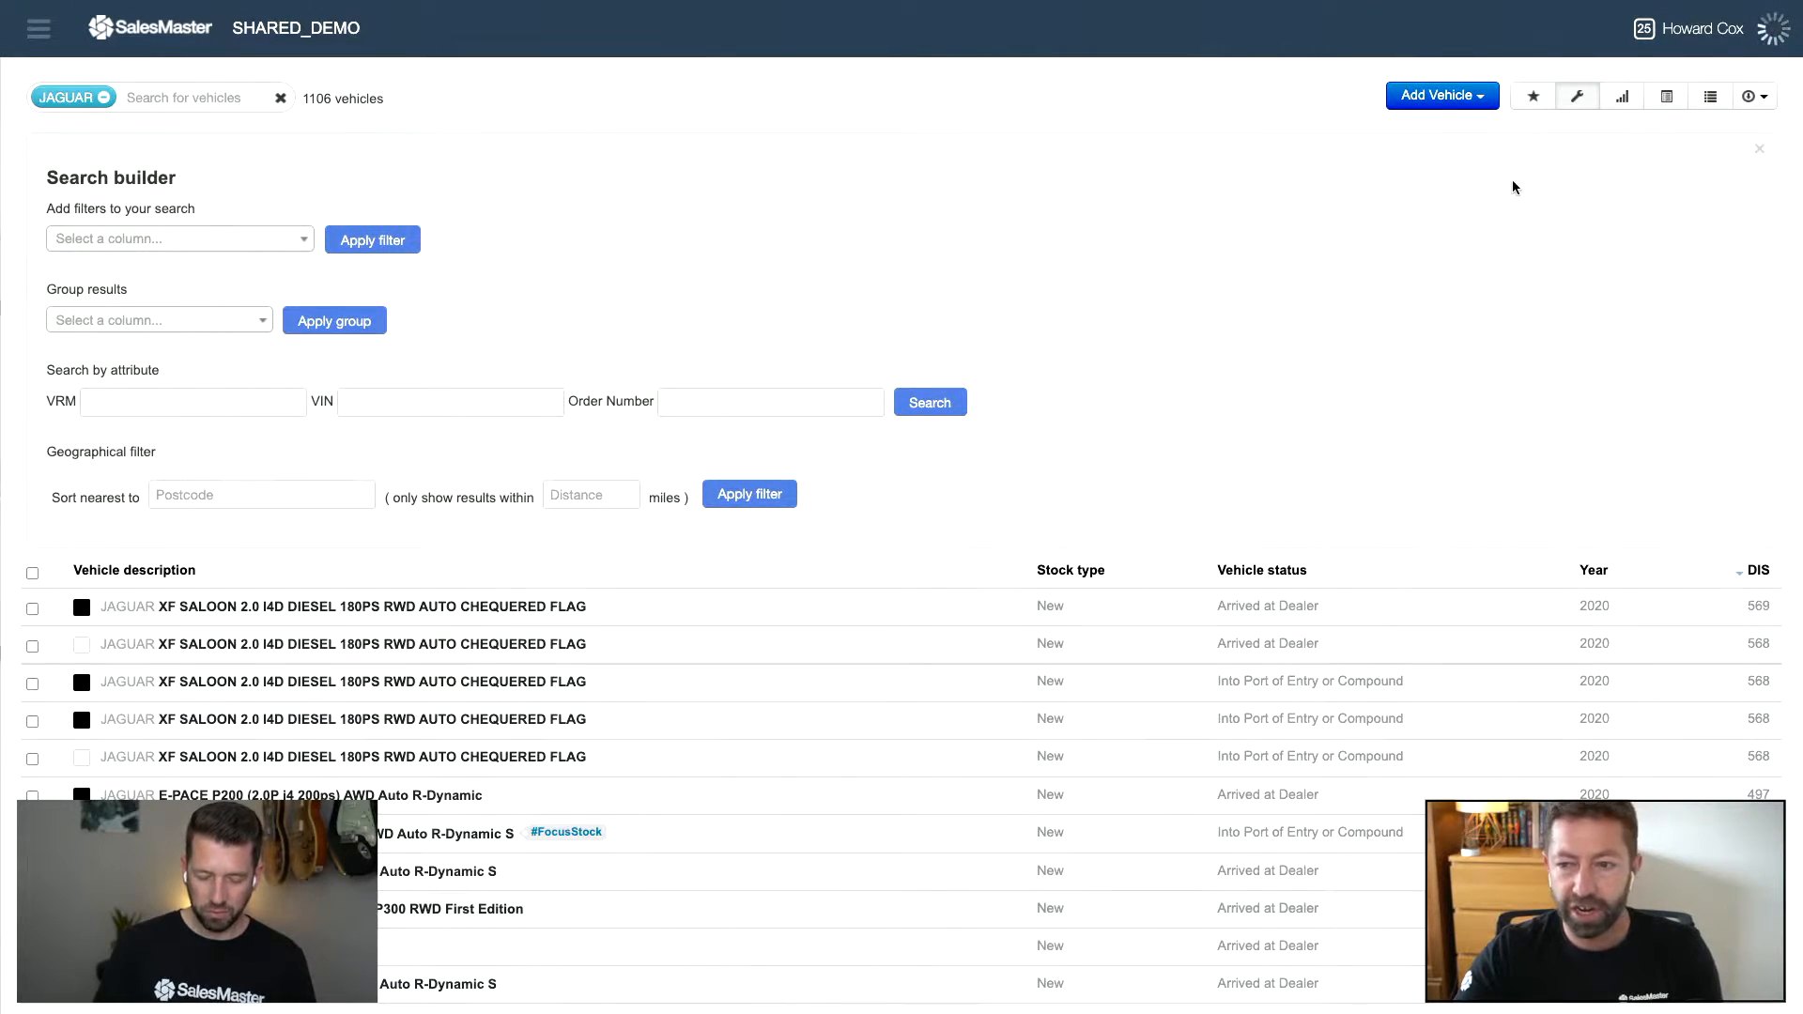
pyautogui.click(1579, 100)
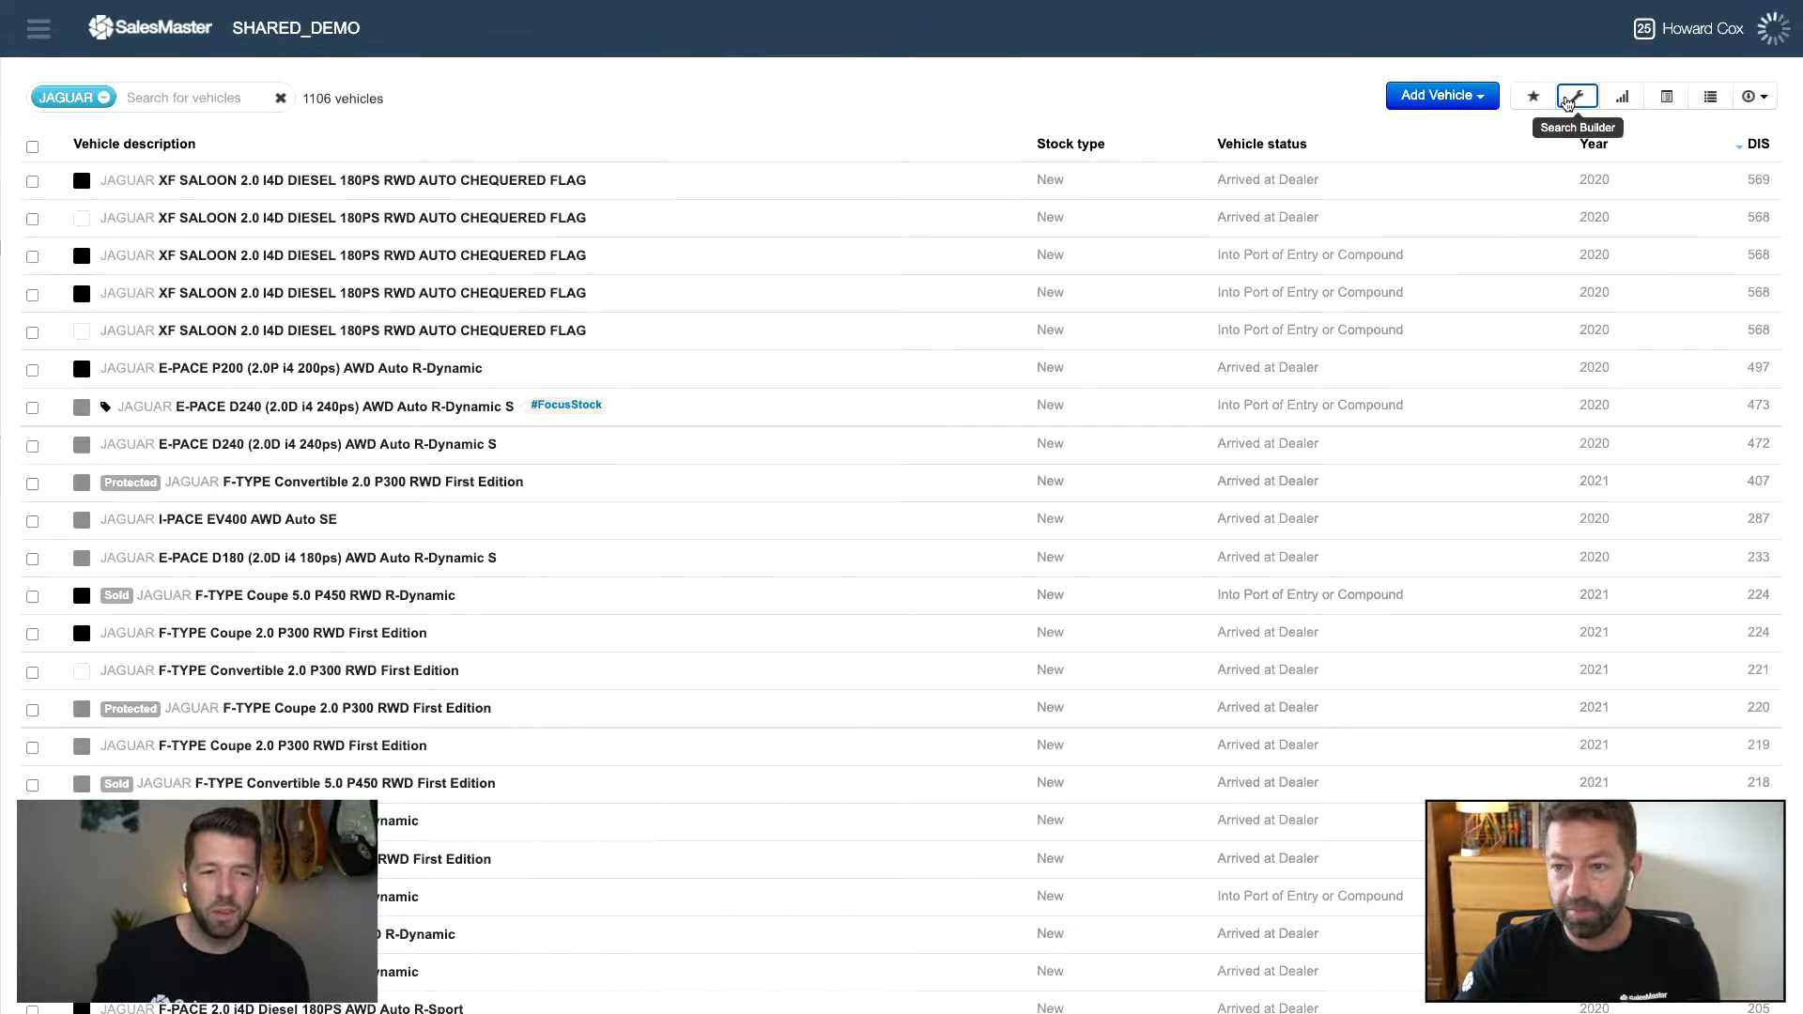
pyautogui.click(1567, 100)
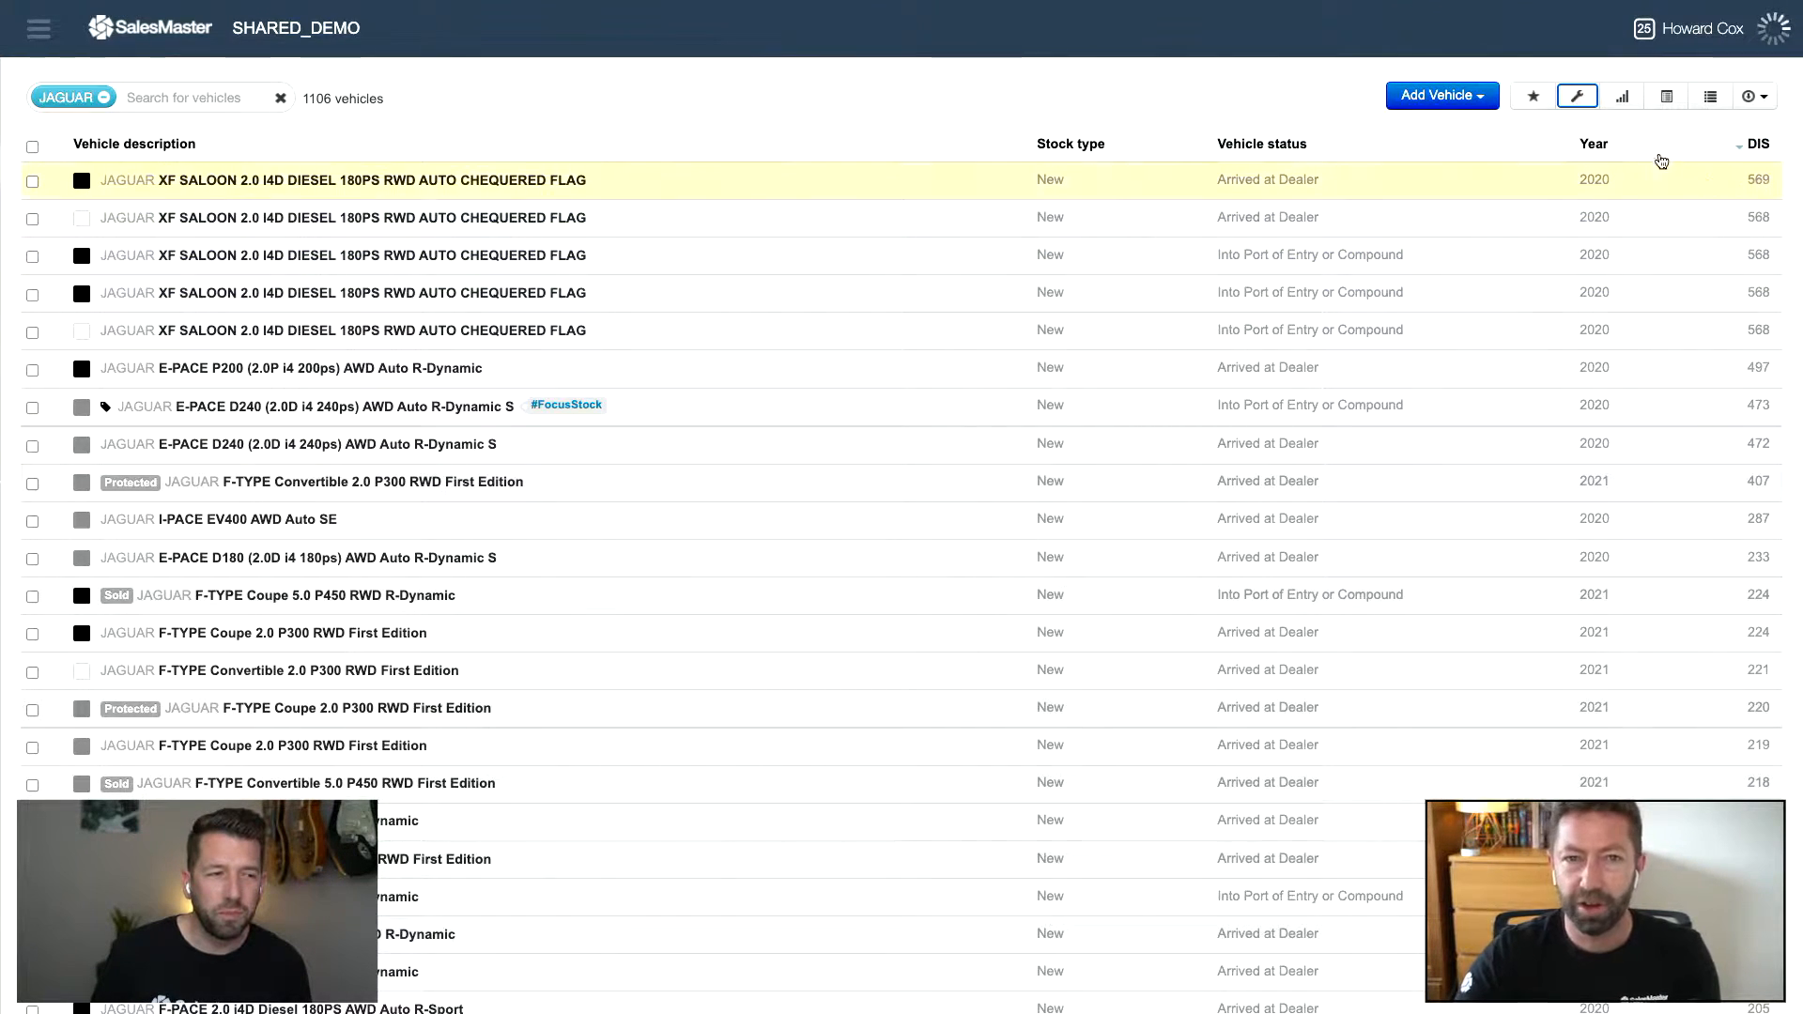
# Step: Start a new filter on the Vehicle status column in the Search Builder
pyautogui.click(1580, 97)
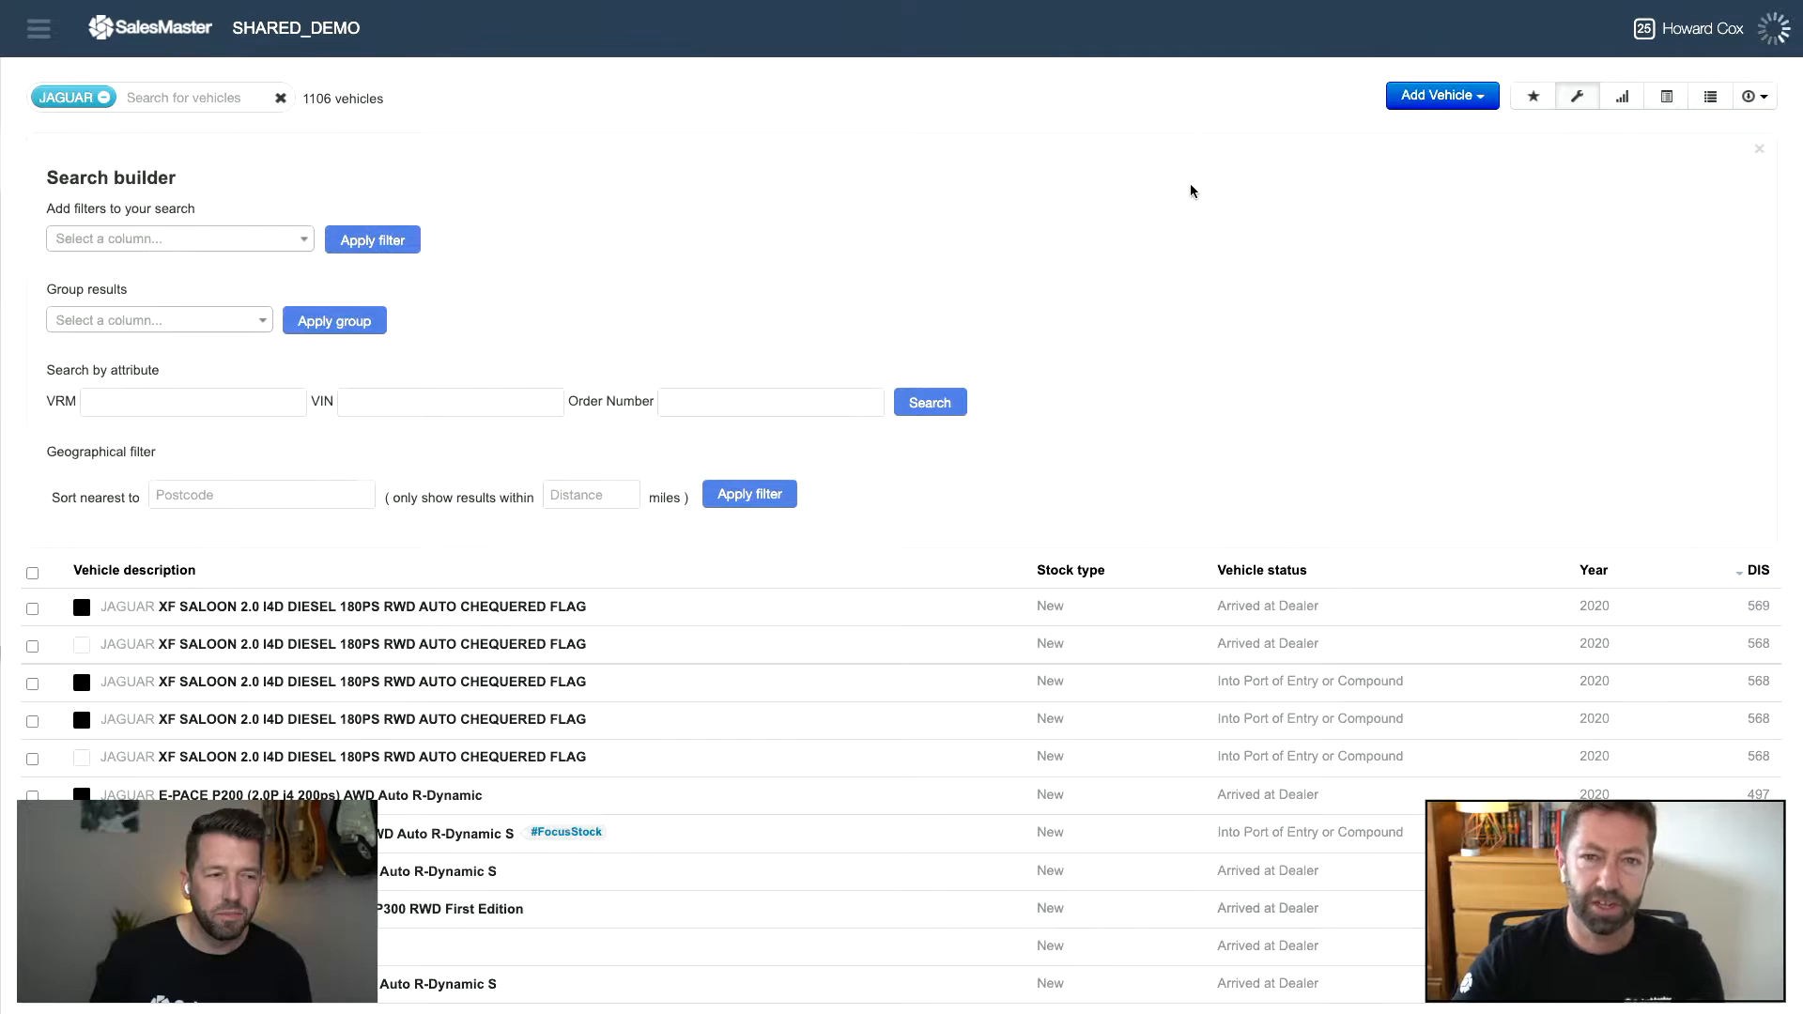
pyautogui.click(272, 241)
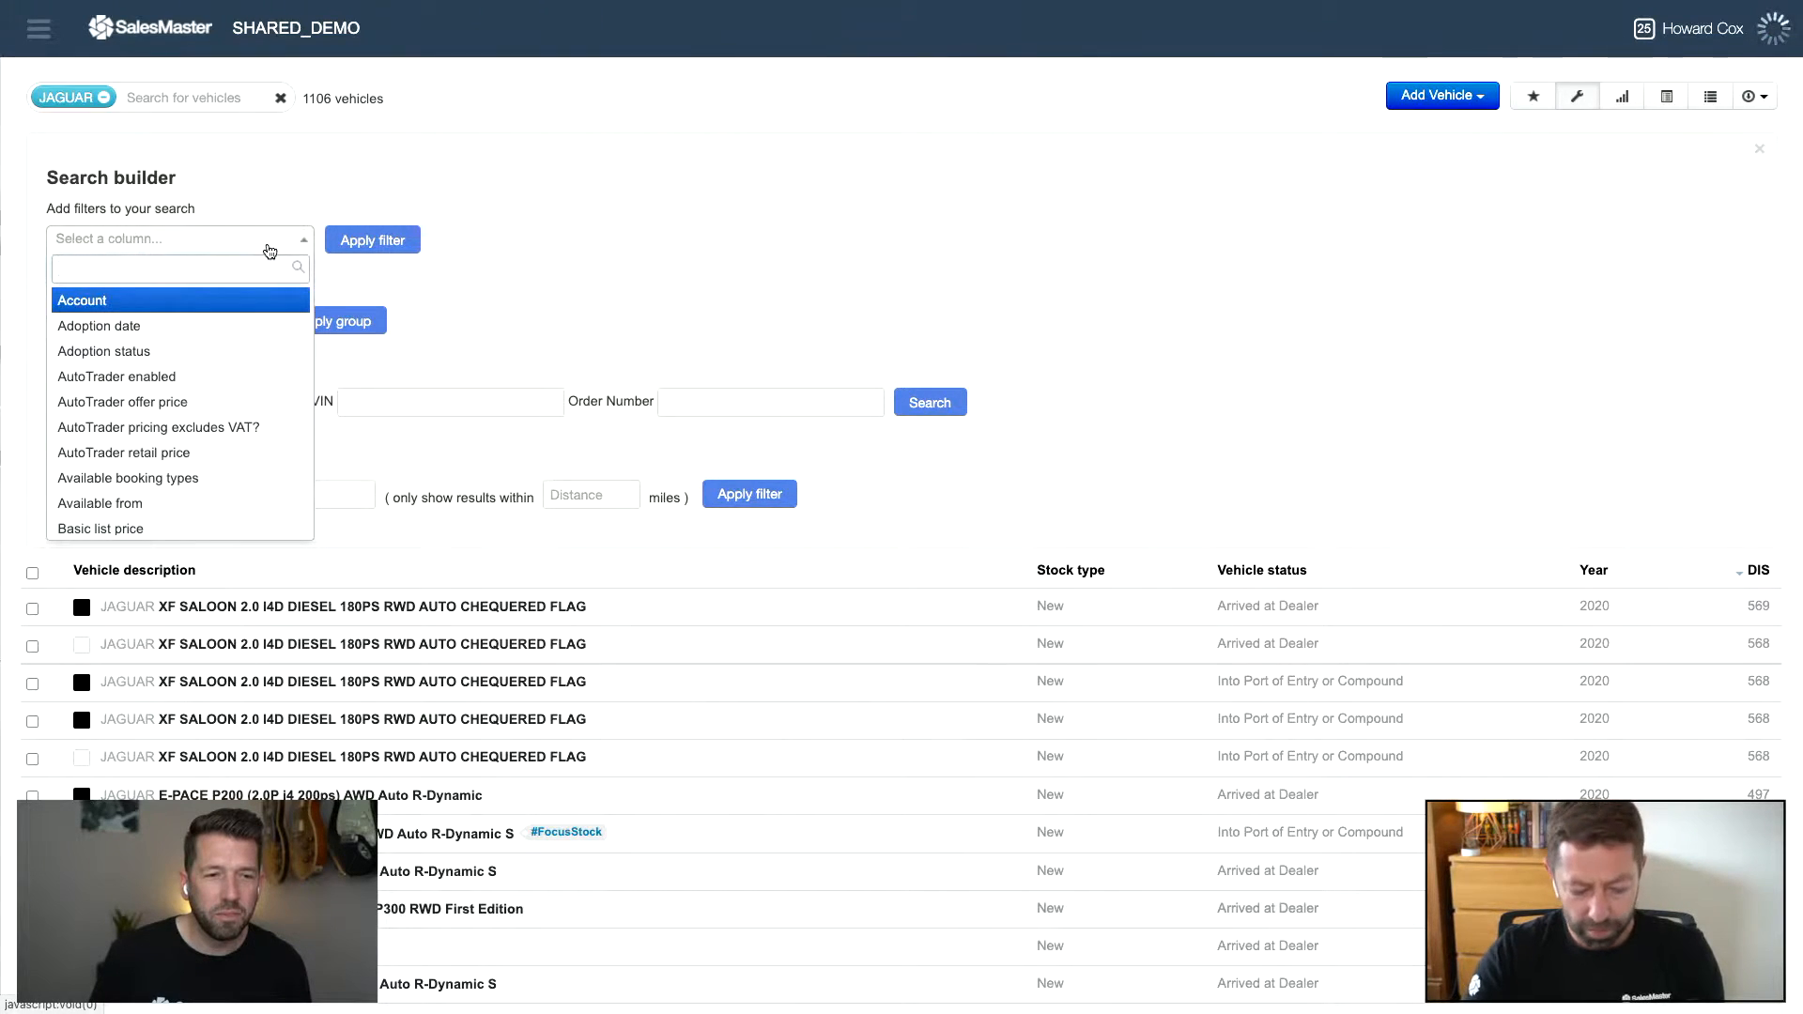
pyautogui.write('veh')
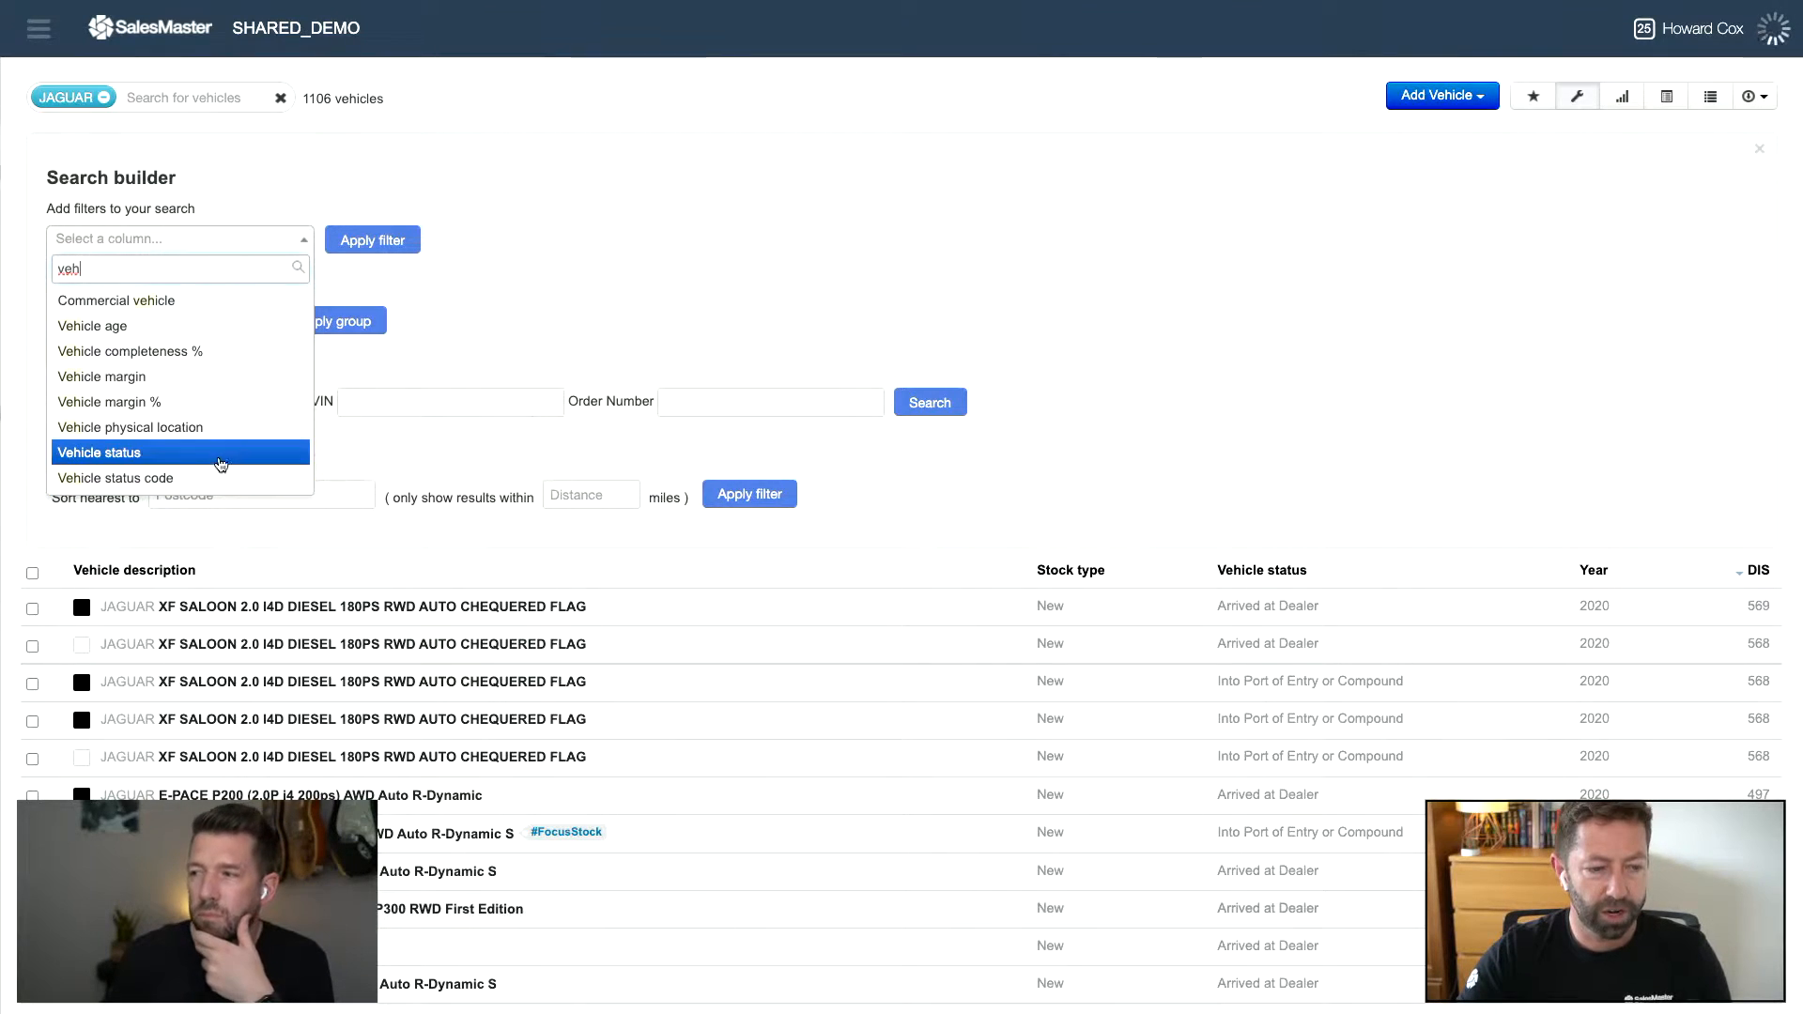
pyautogui.click(225, 452)
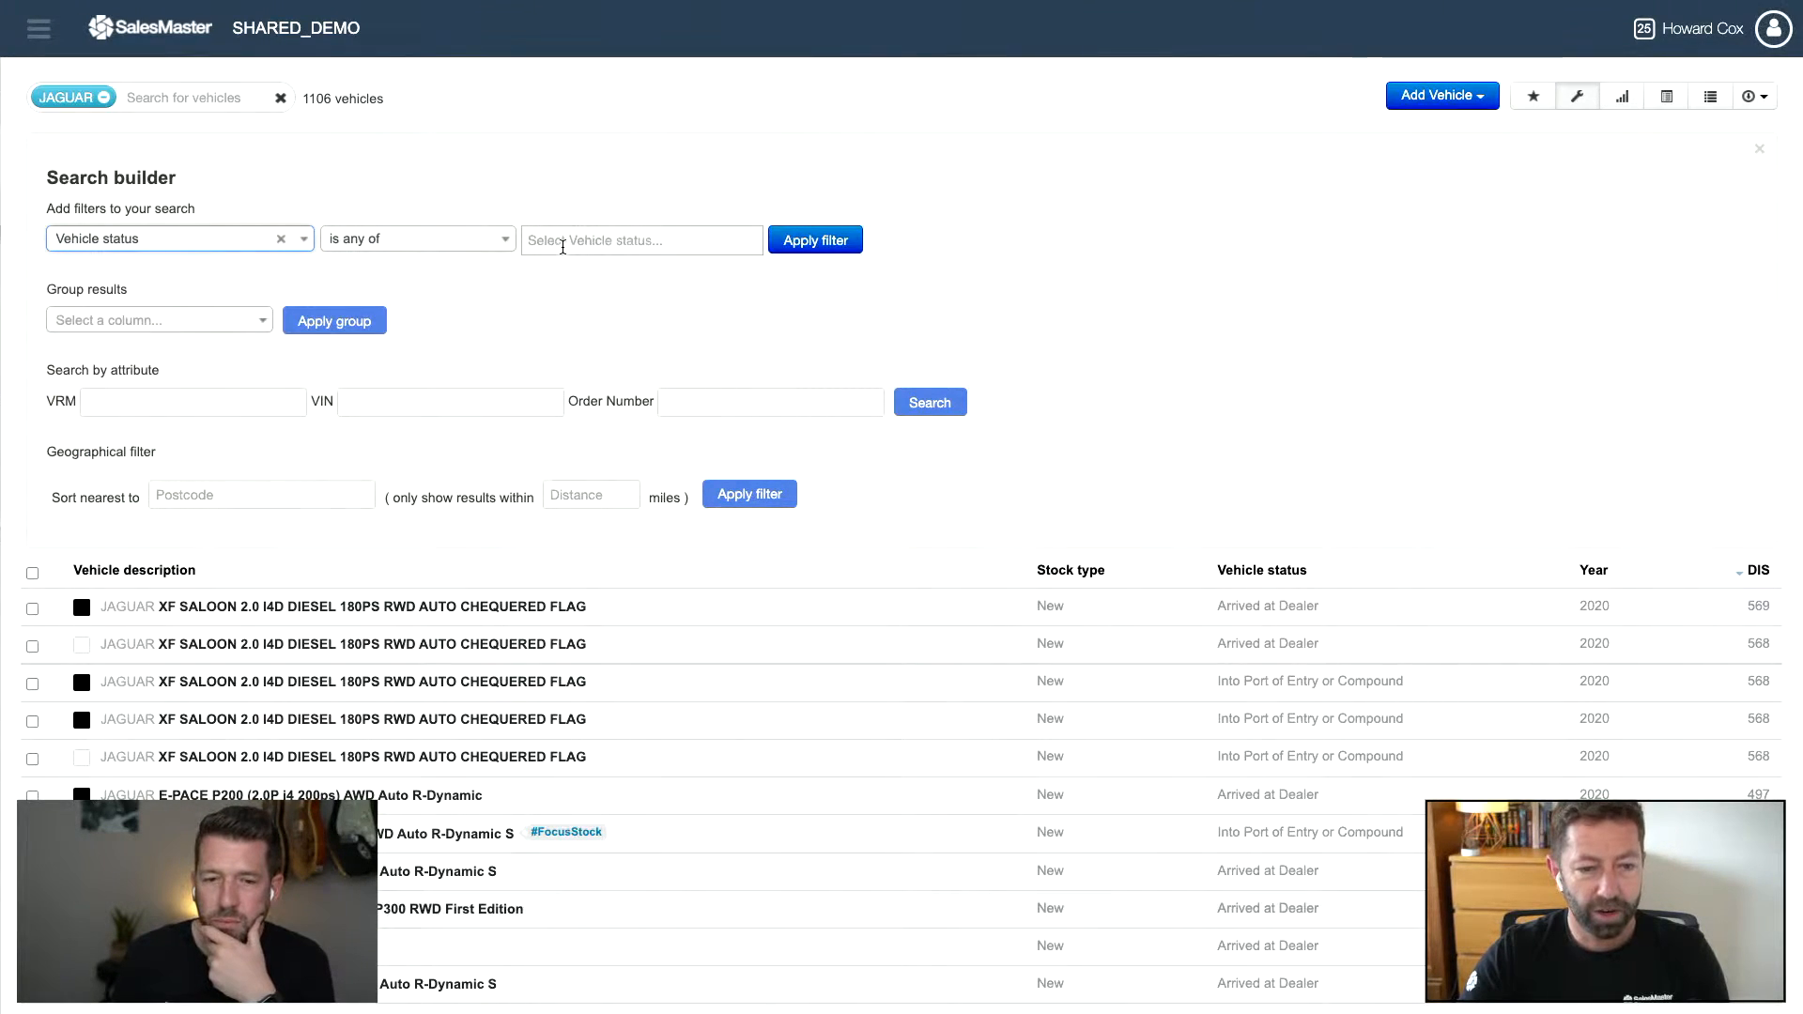
# Step: Choose Arrived at Dealer as a value for the Vehicle status filter
pyautogui.click(563, 244)
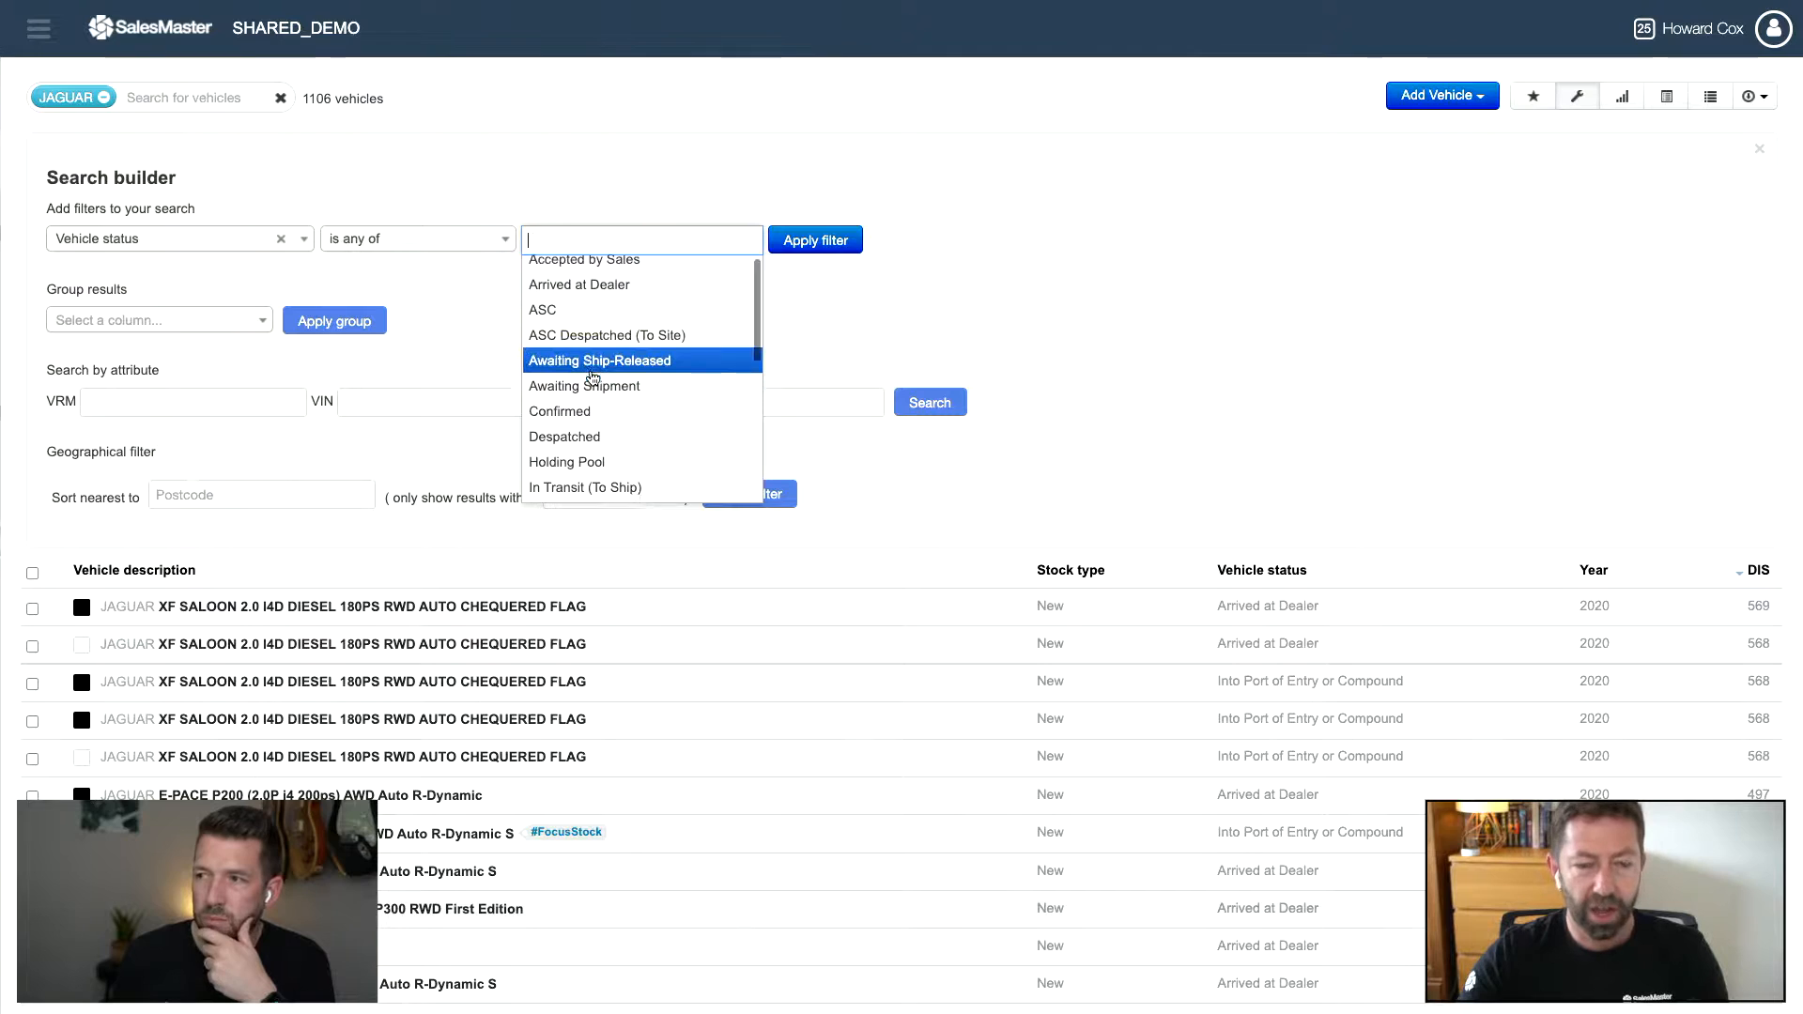
pyautogui.scroll(-5, 592, 377)
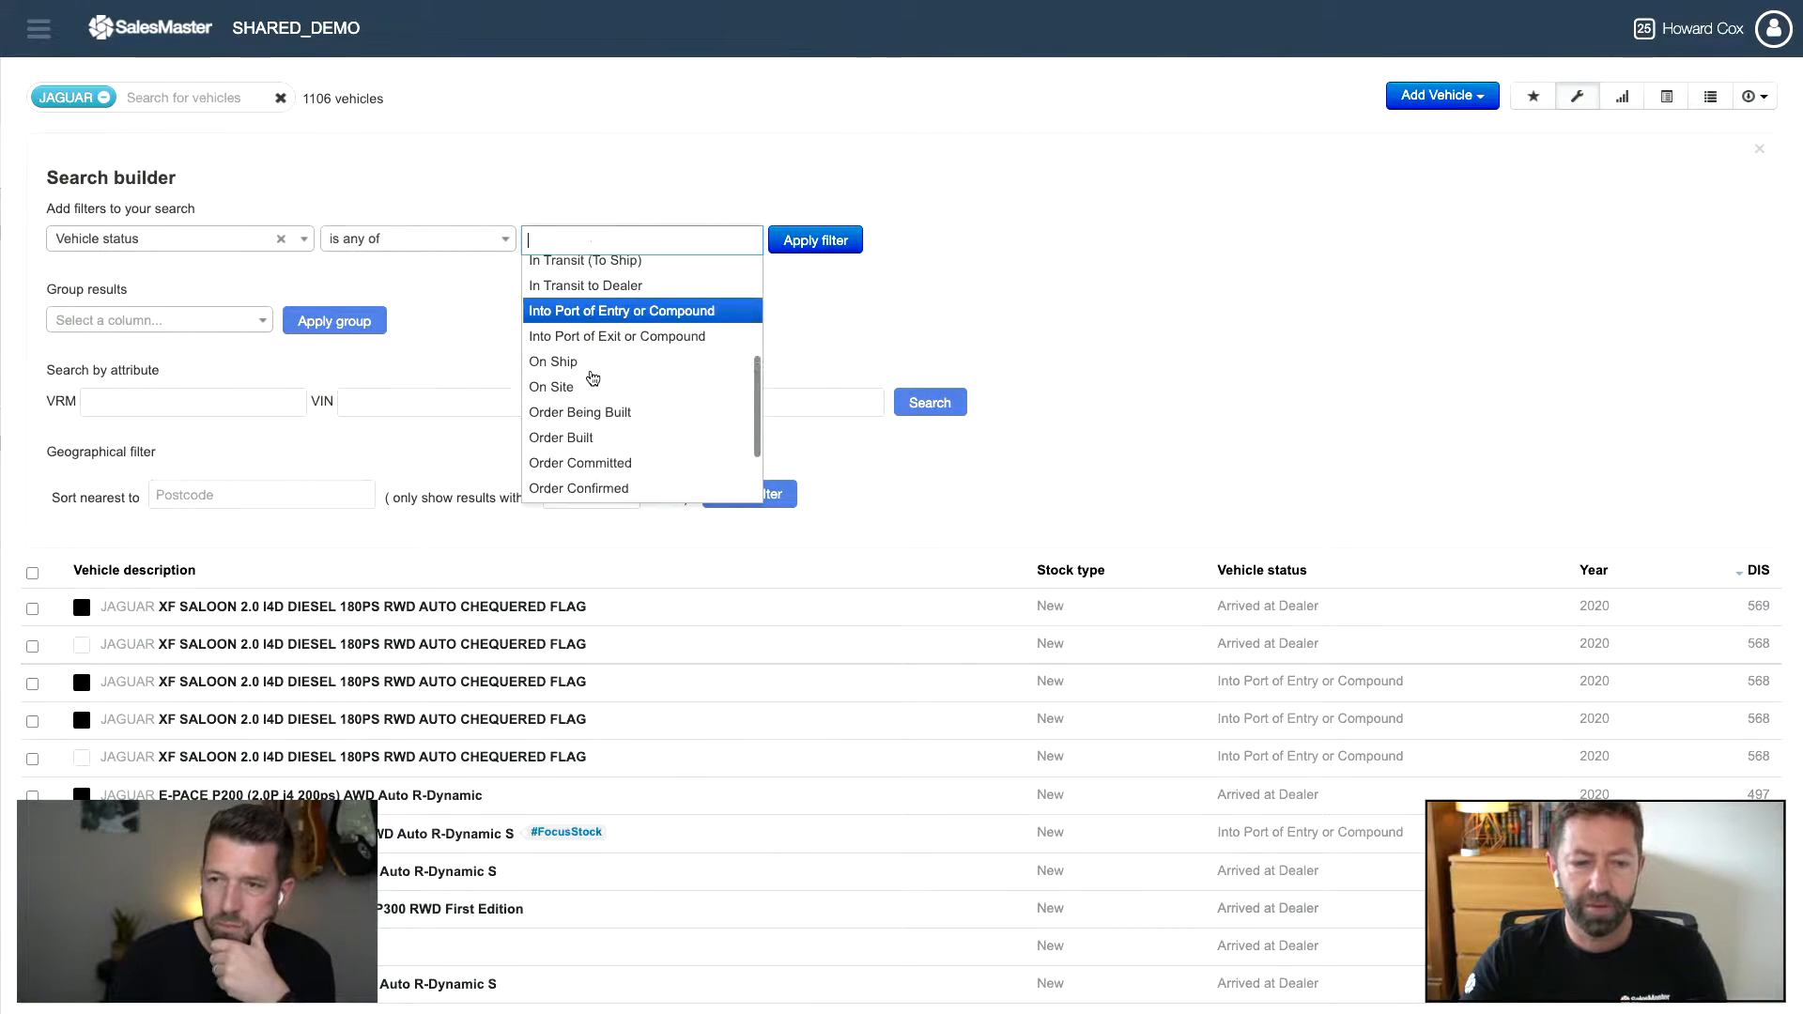
pyautogui.scroll(-2, 593, 377)
pyautogui.scroll(-3, 592, 377)
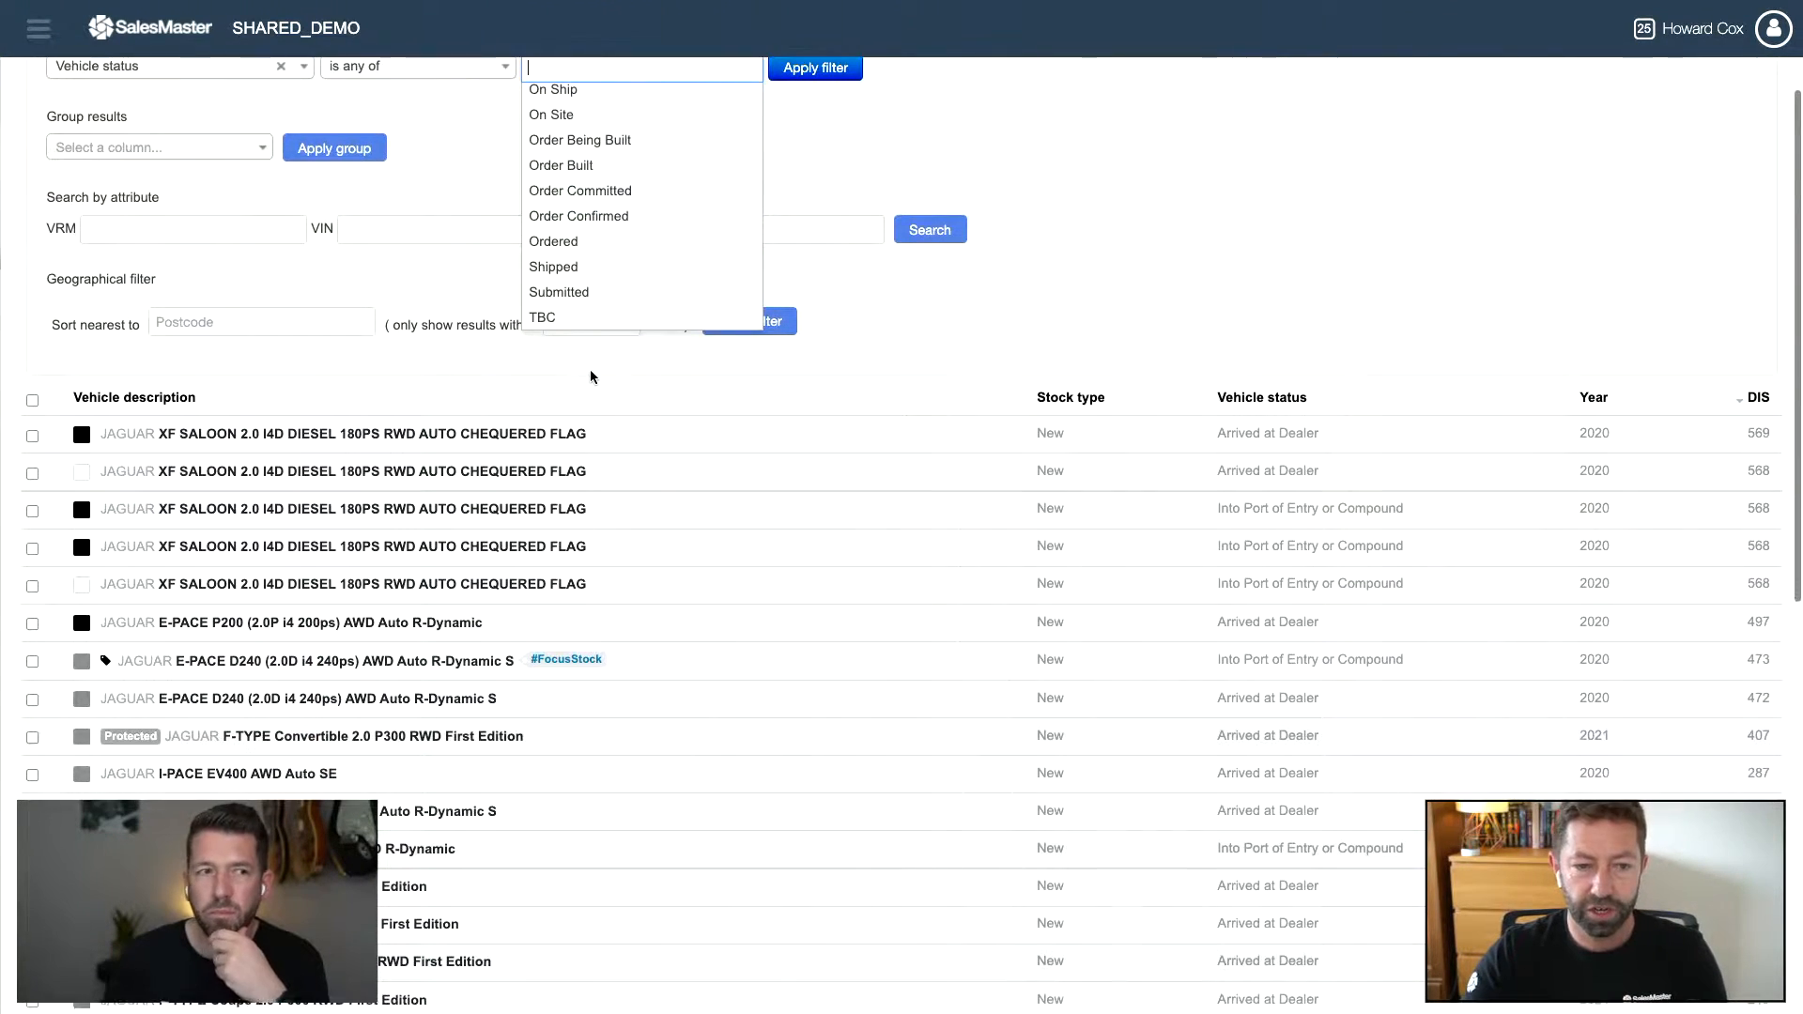
pyautogui.scroll(4, 590, 377)
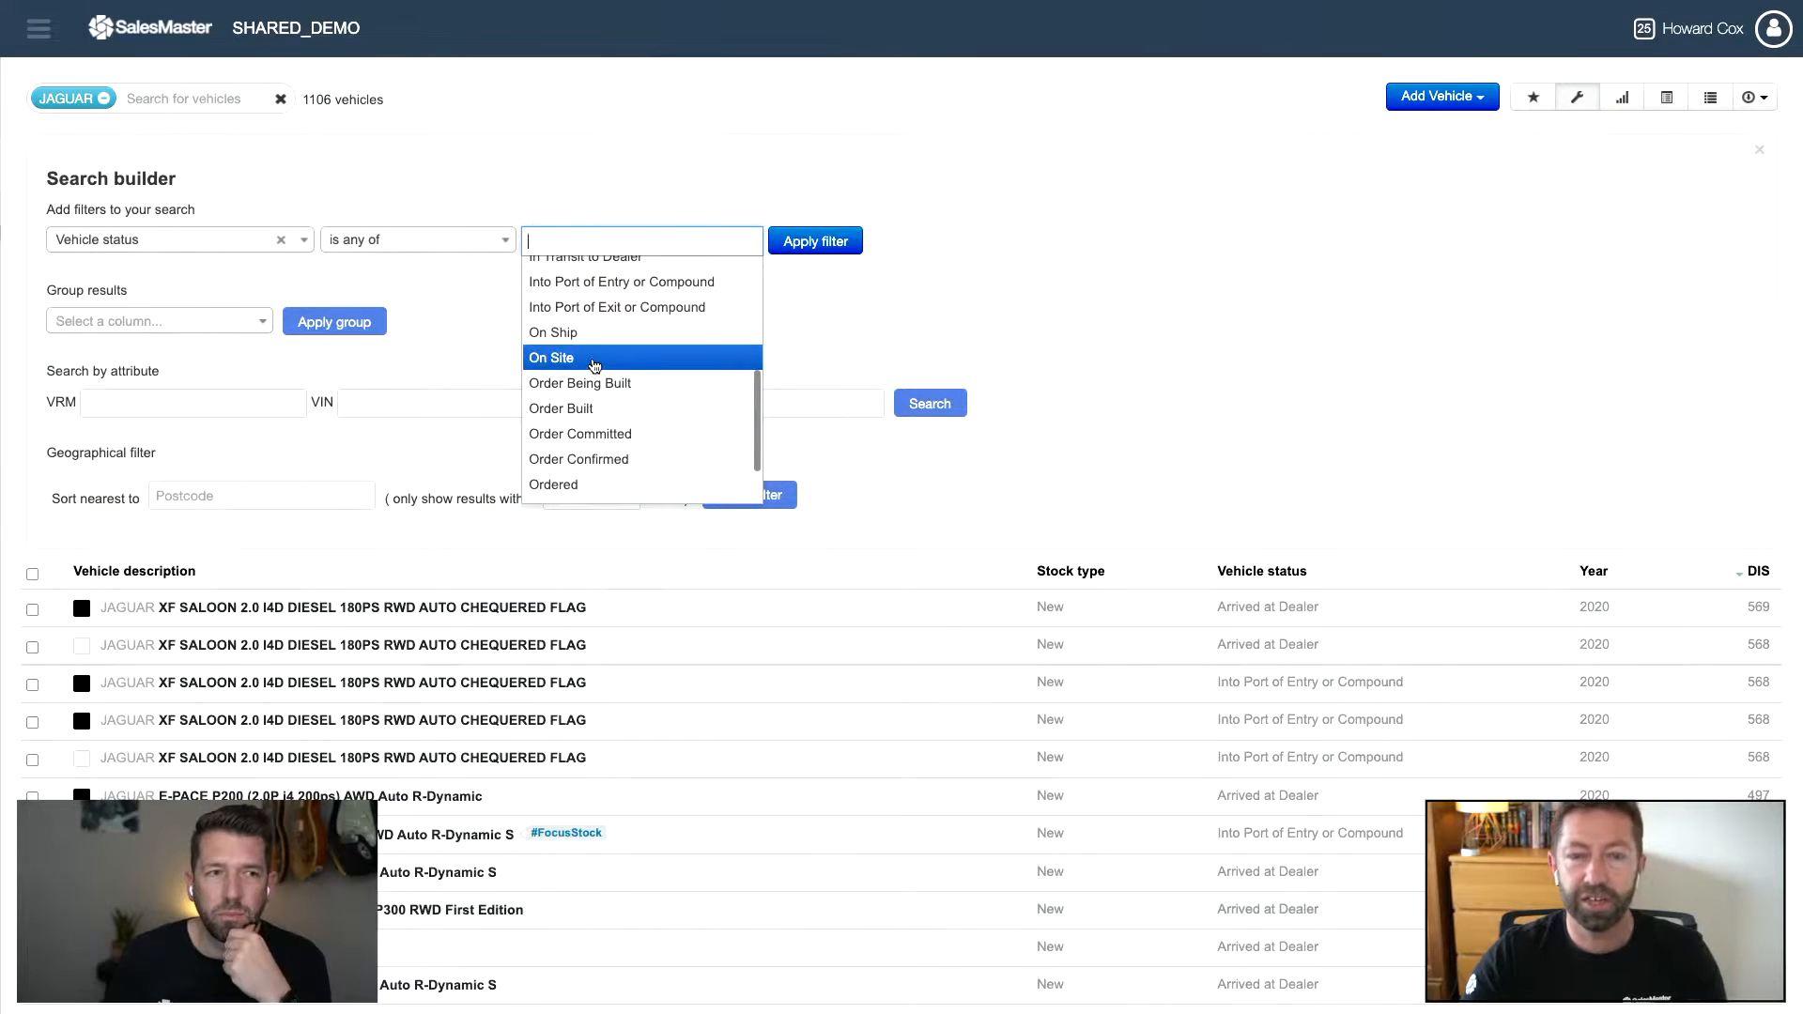
pyautogui.scroll(5, 596, 357)
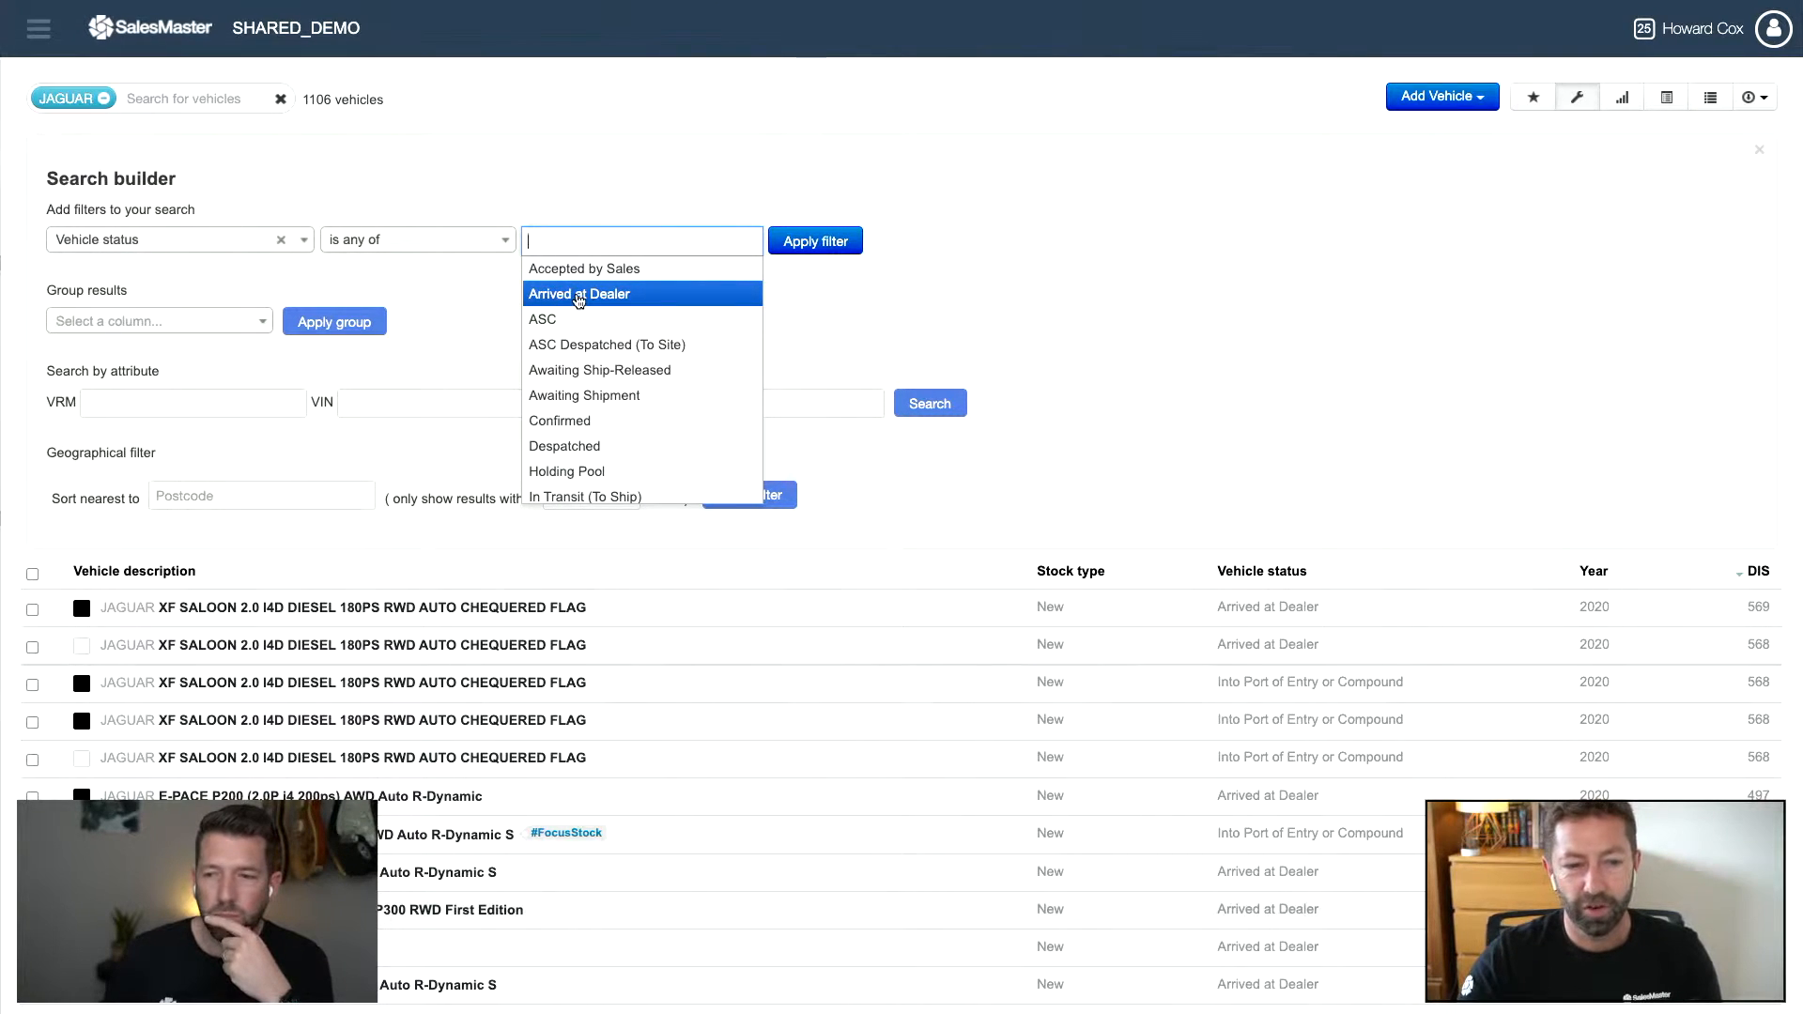
pyautogui.click(584, 298)
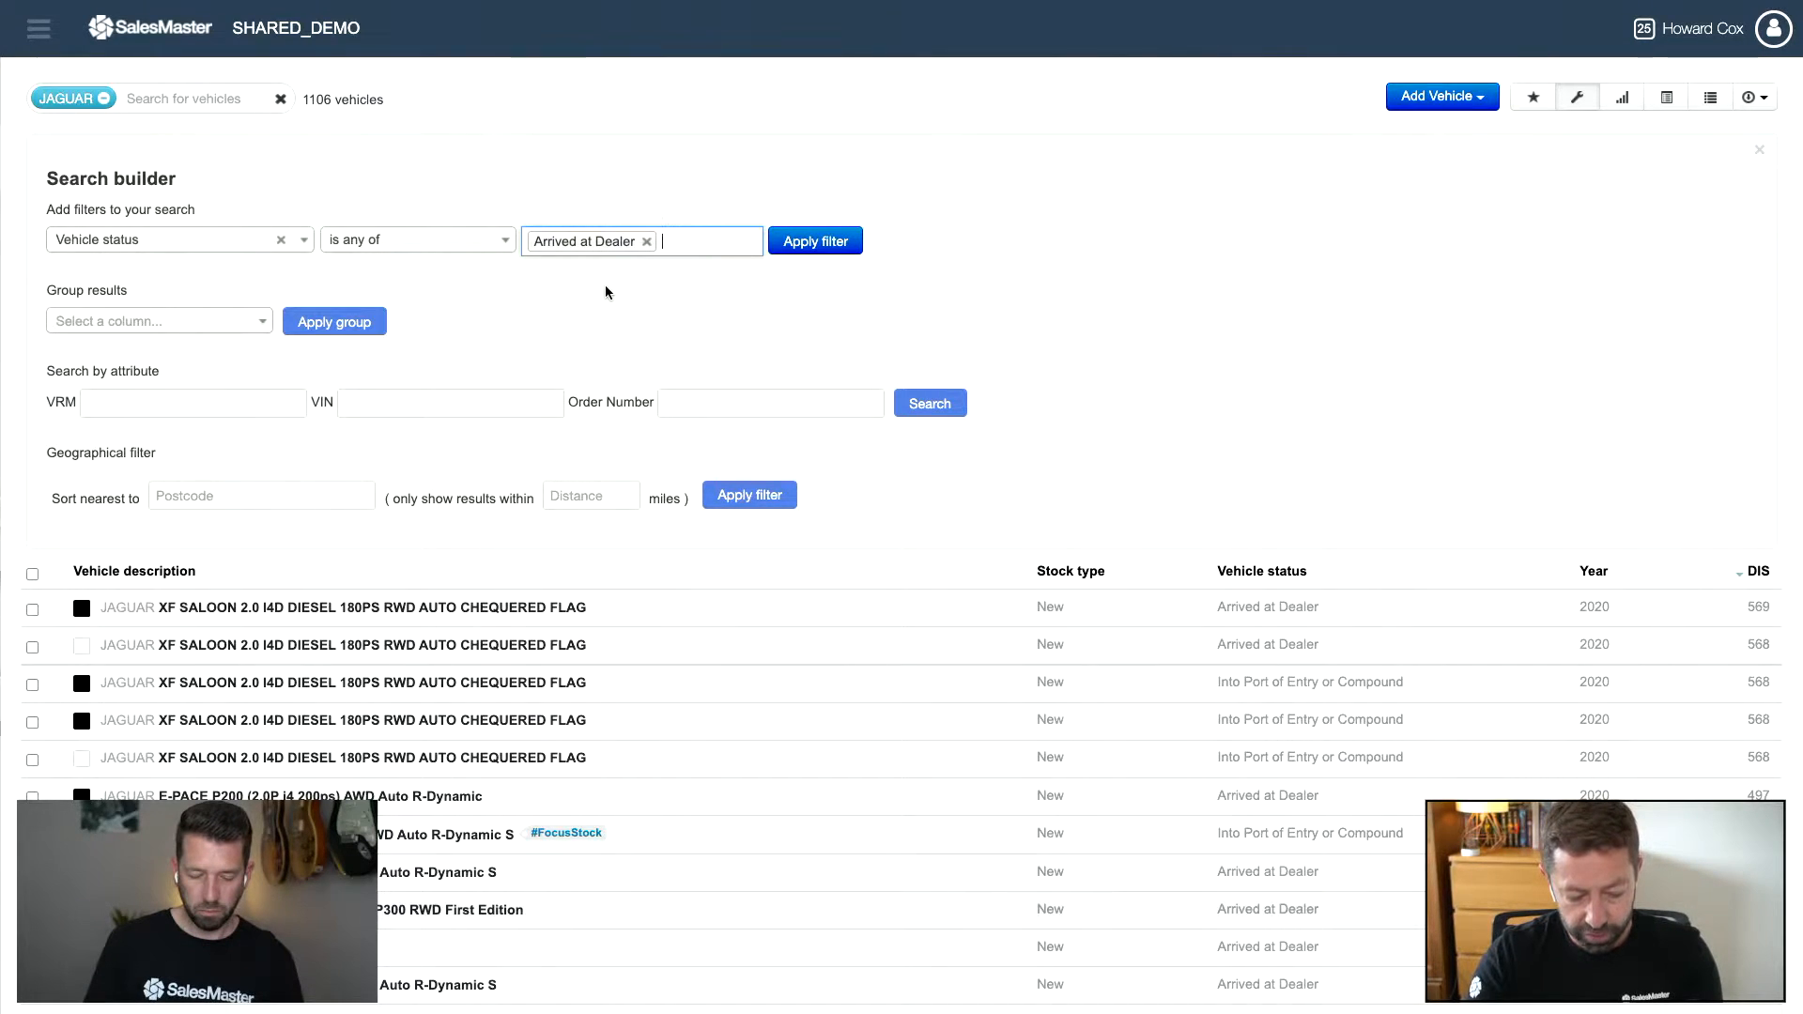
# Step: Include Into Port of Entry or Compound in the status filter, apply it and close the Search Builder
pyautogui.write('e')
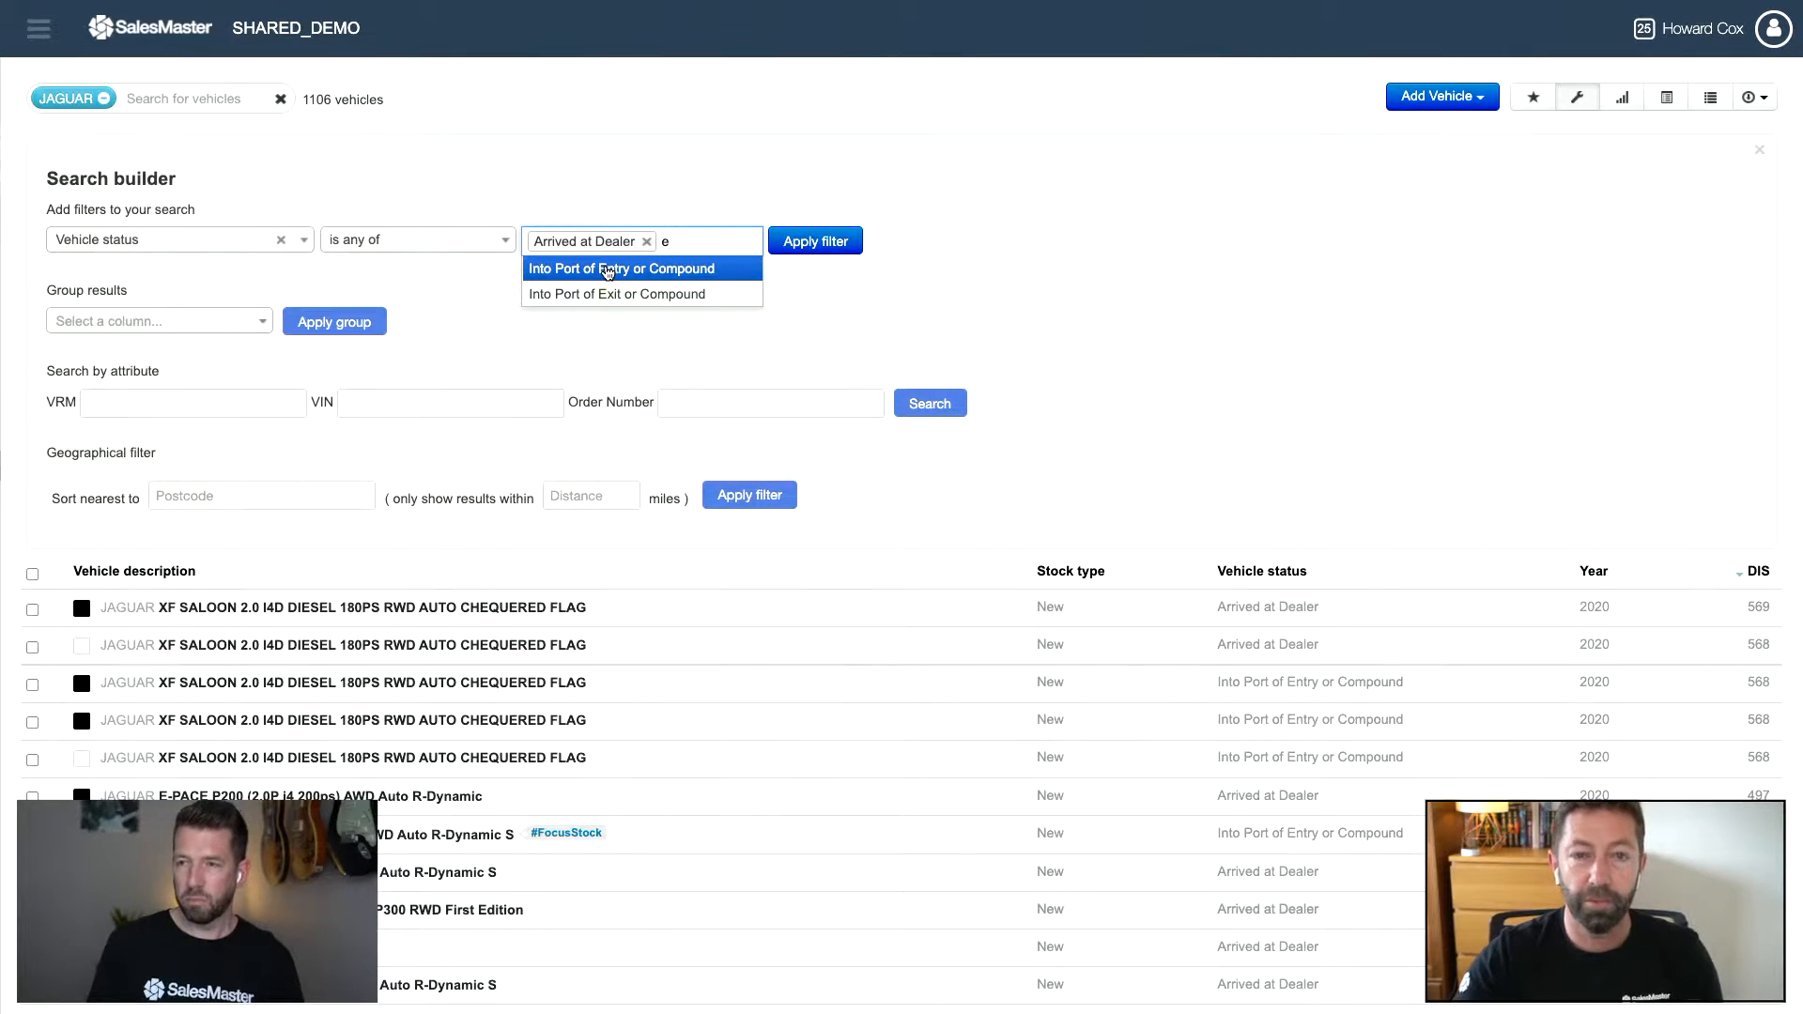
pyautogui.click(607, 270)
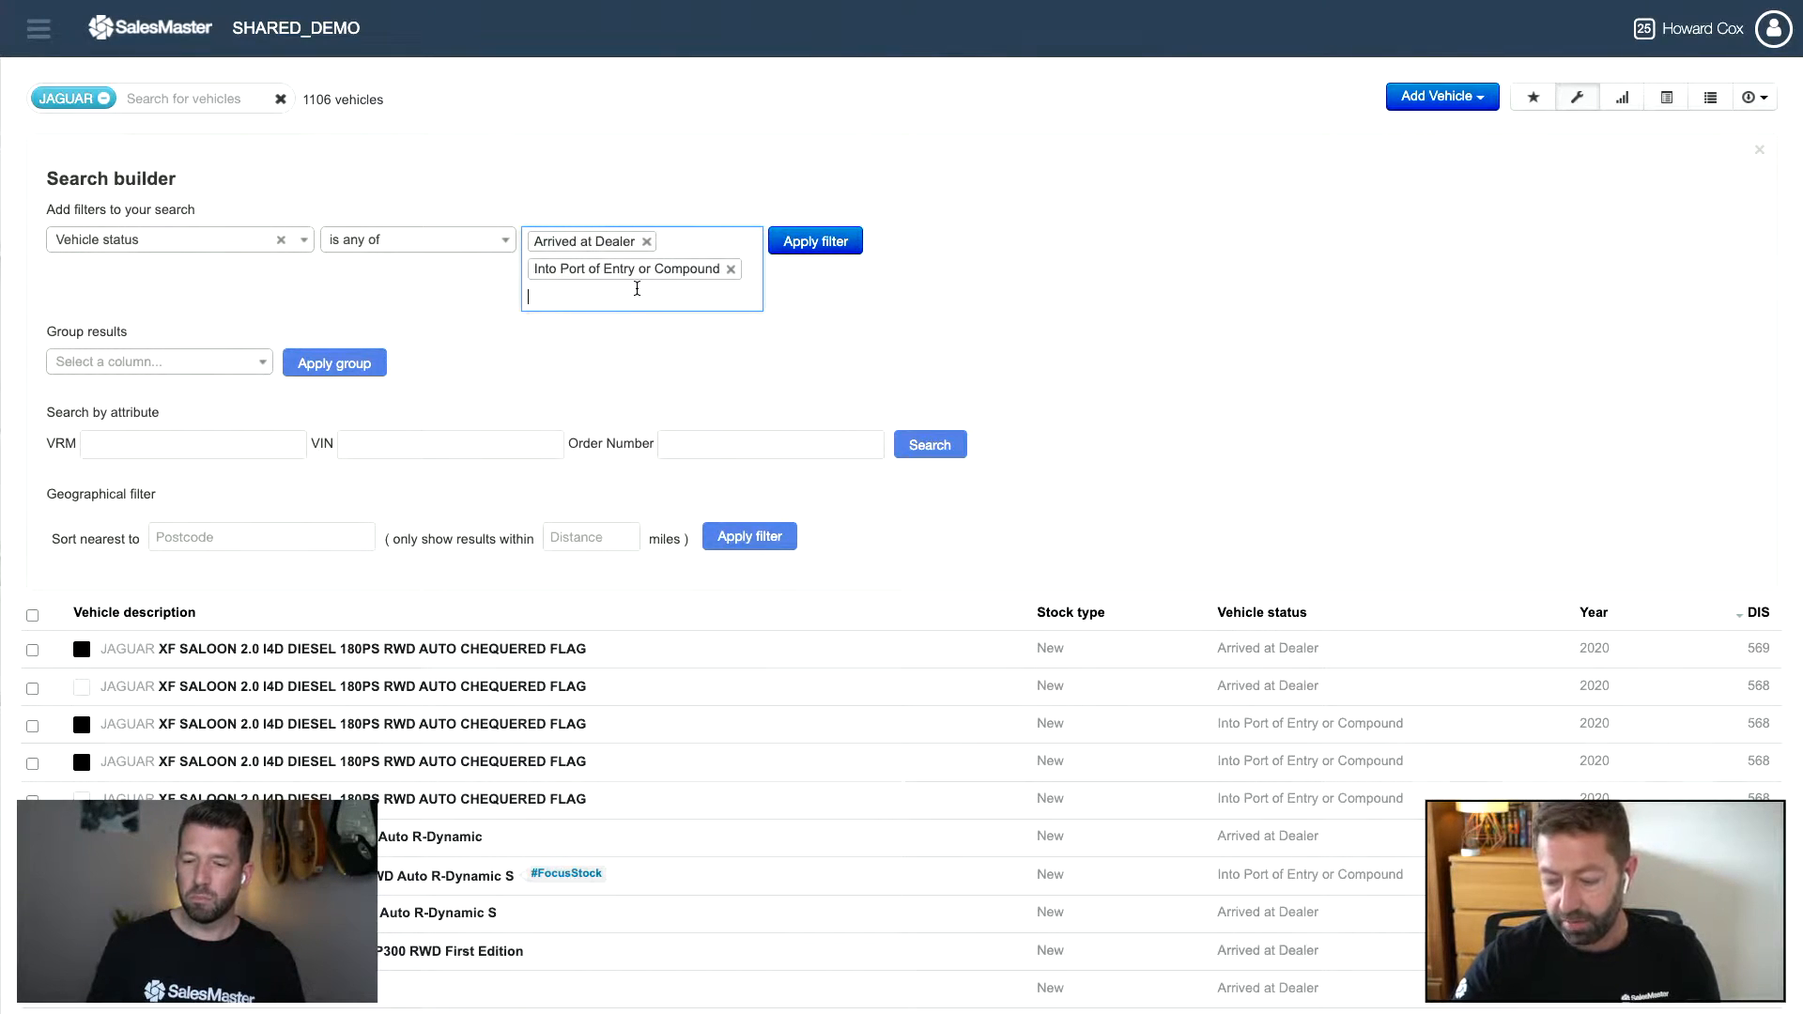
pyautogui.click(814, 242)
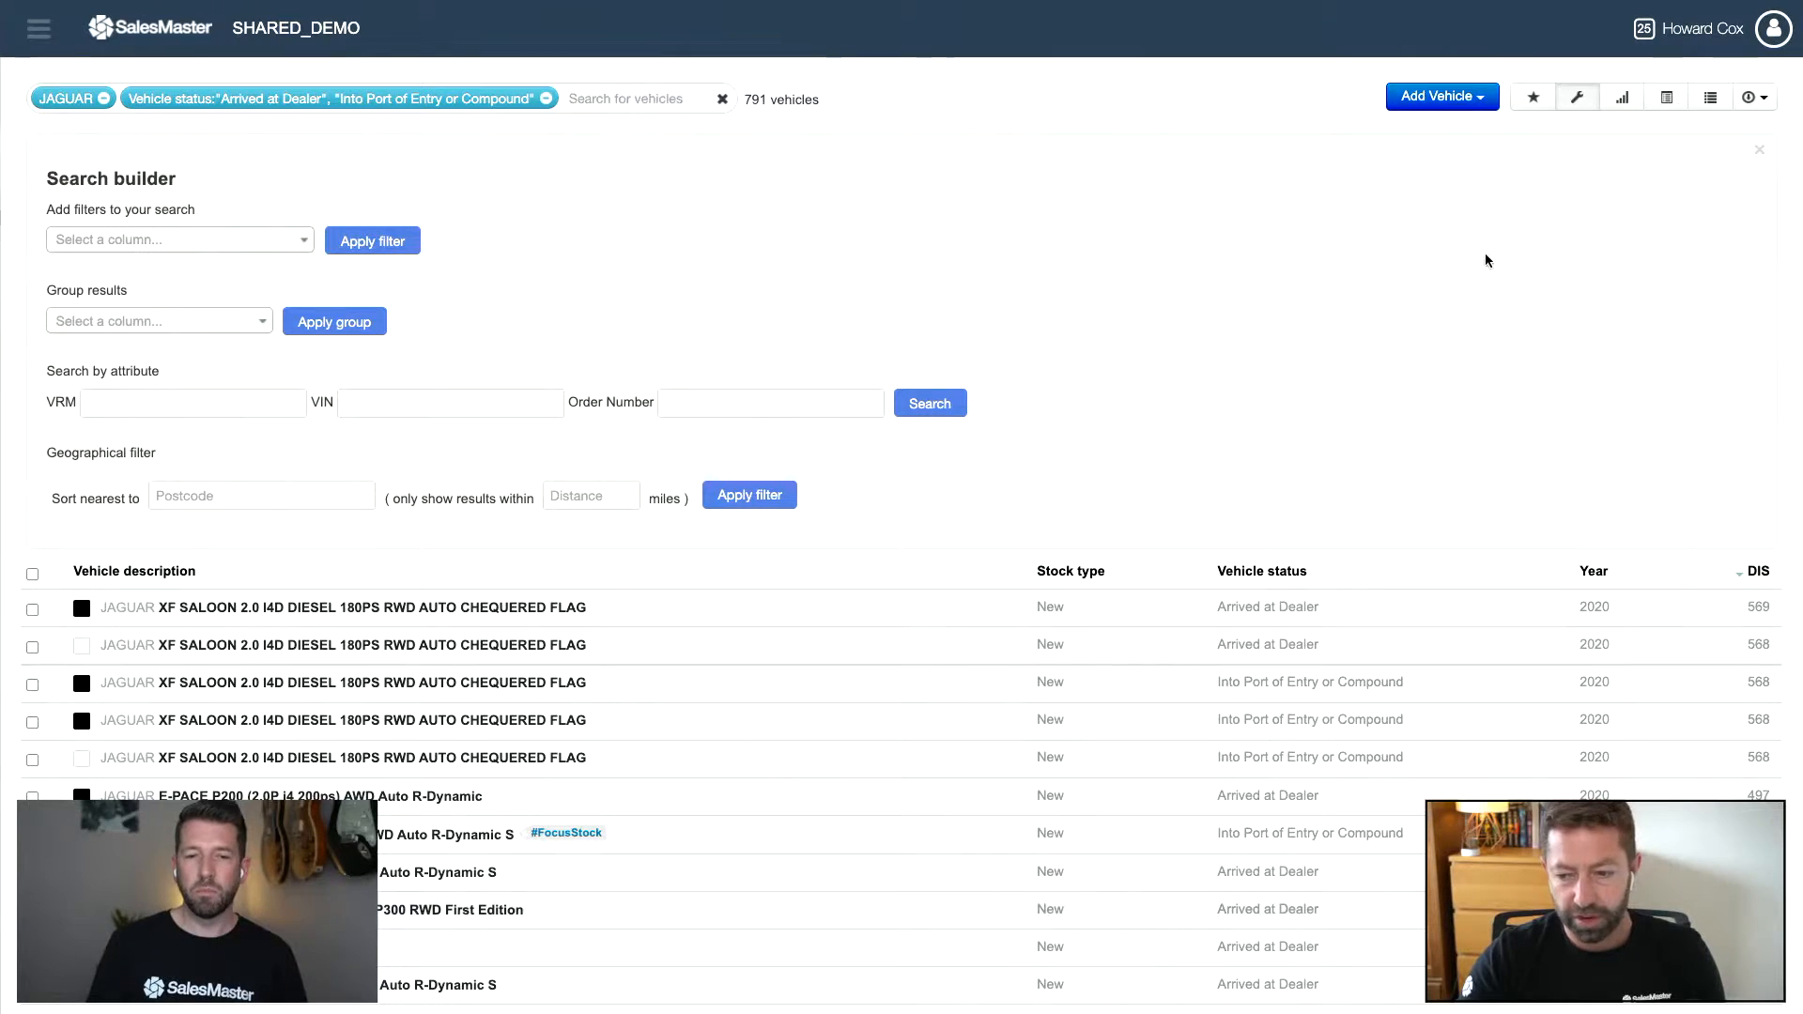
pyautogui.click(1578, 96)
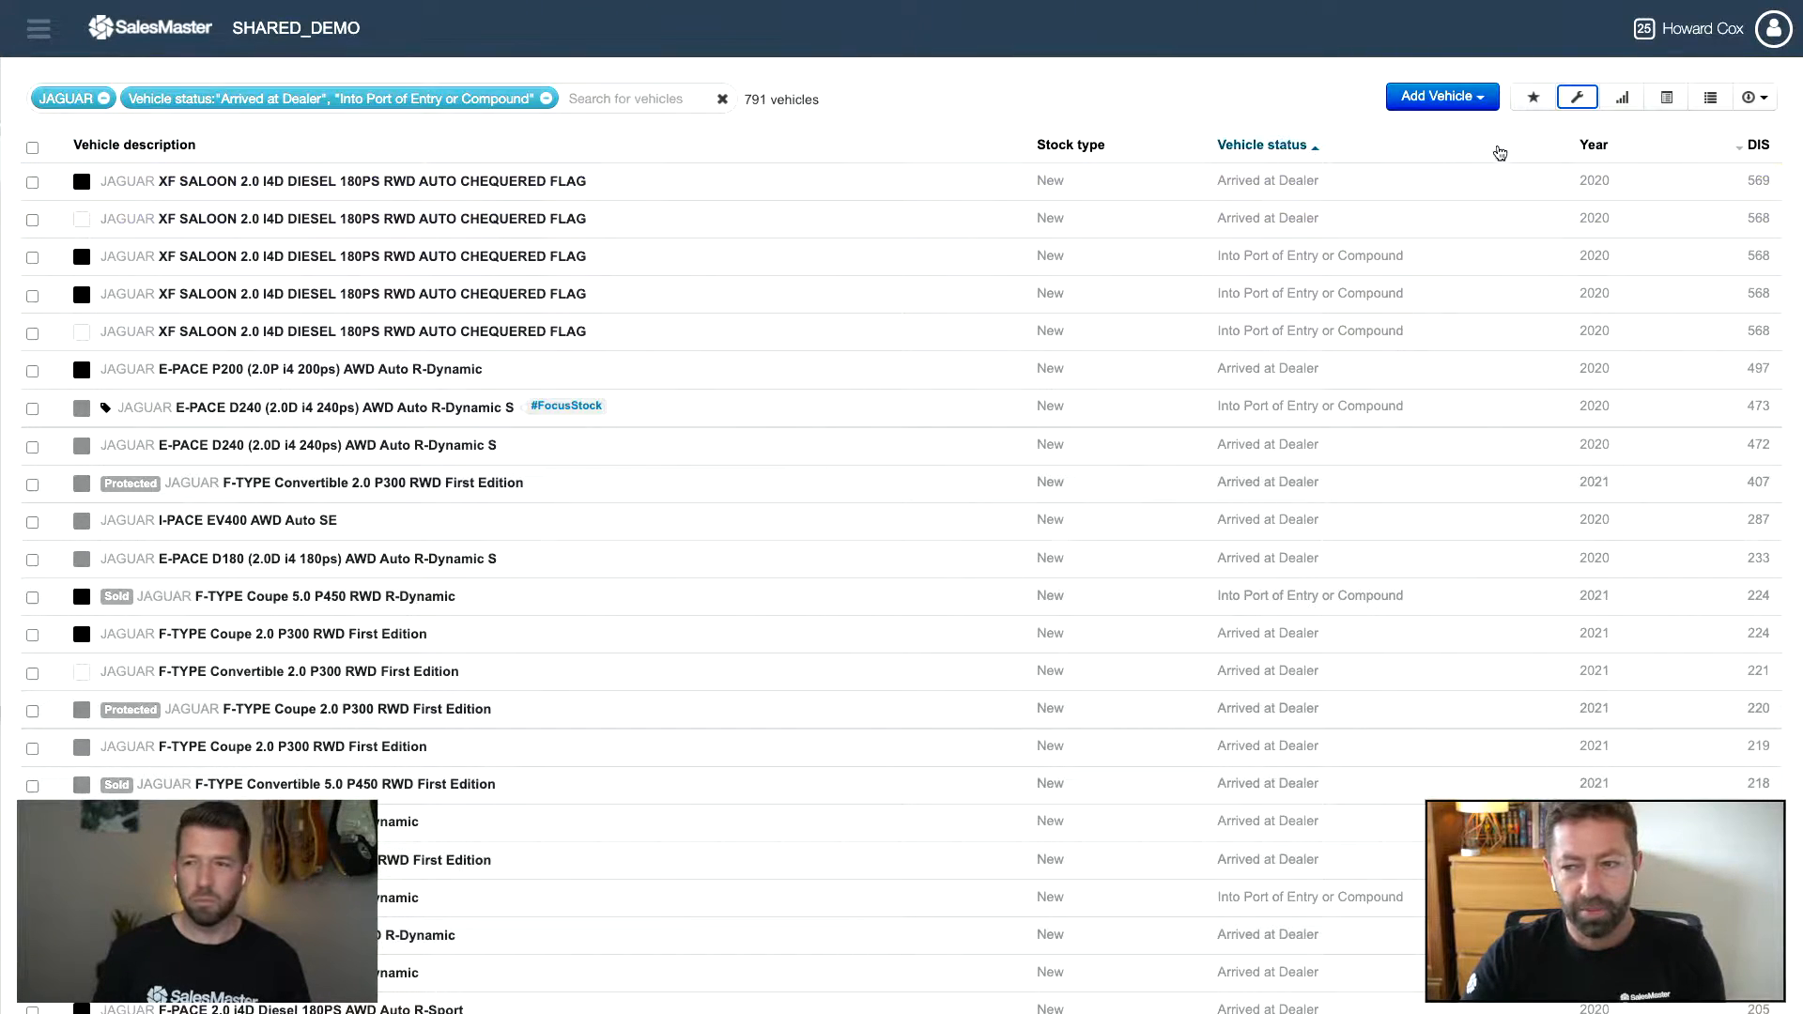
# Step: Exclude sold vehicles from the results with the search term -sold
pyautogui.click(1760, 149)
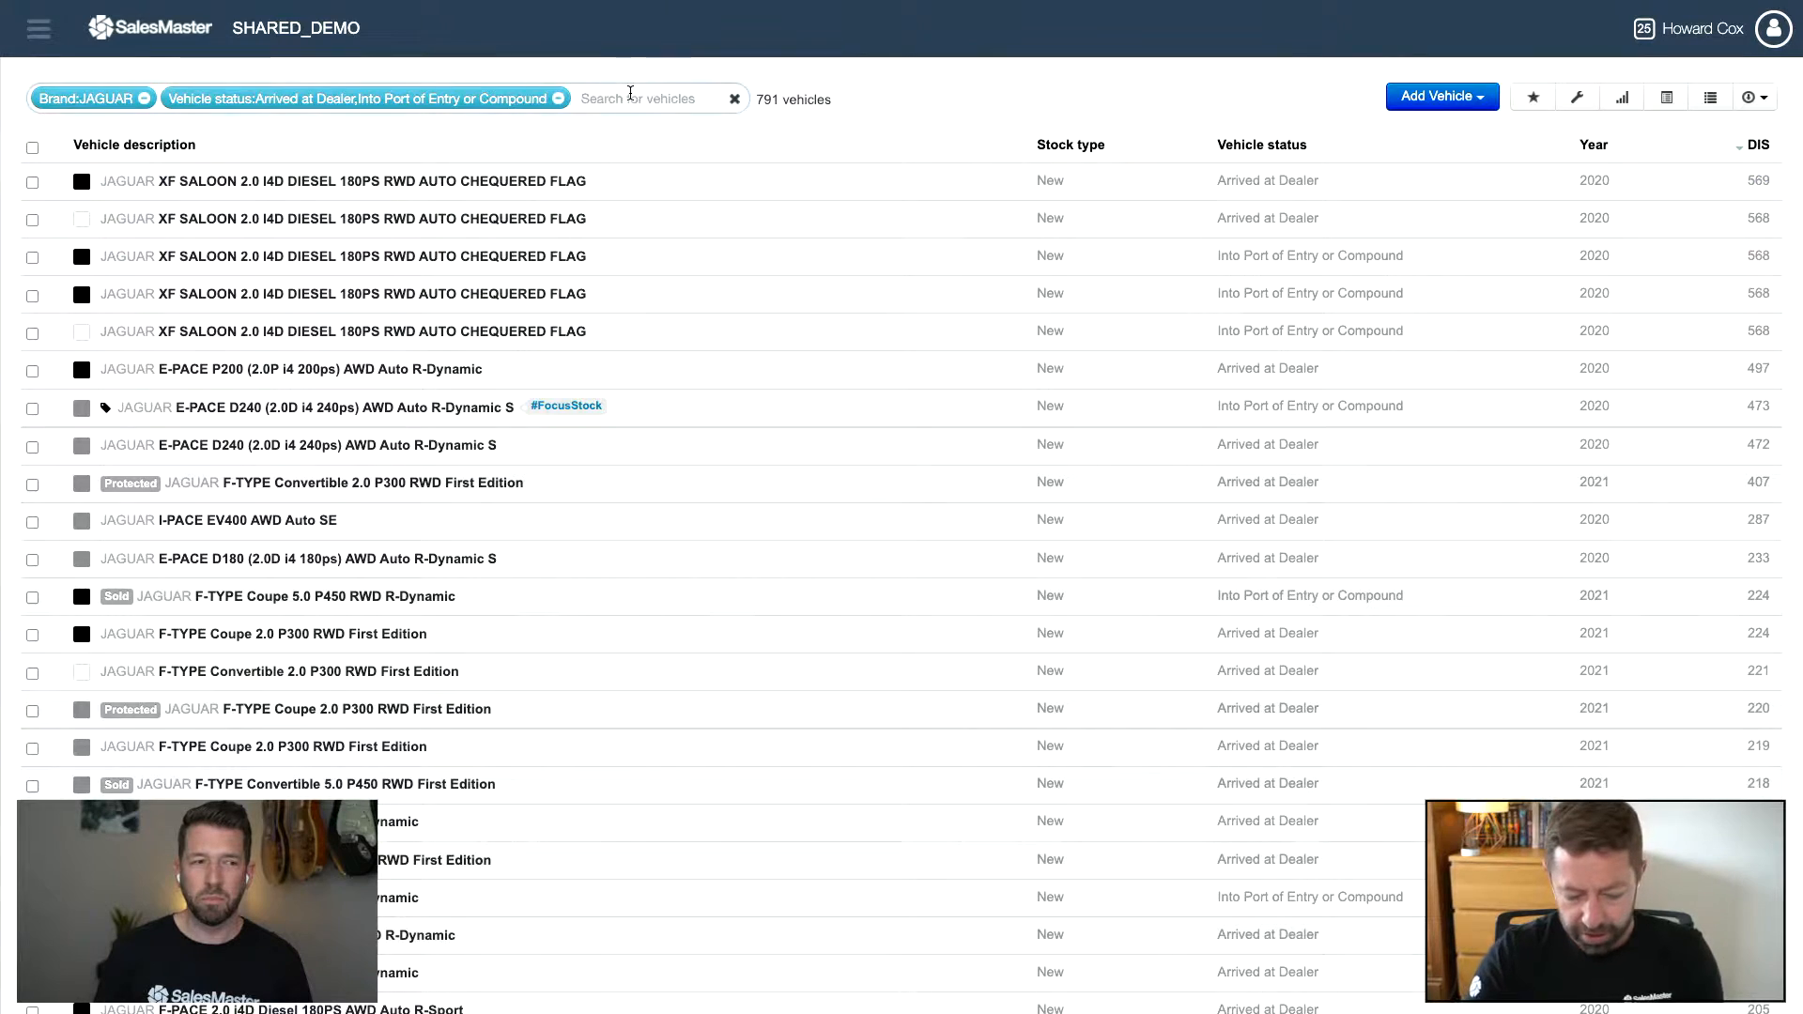
pyautogui.write('-sold')
pyautogui.press('Return')
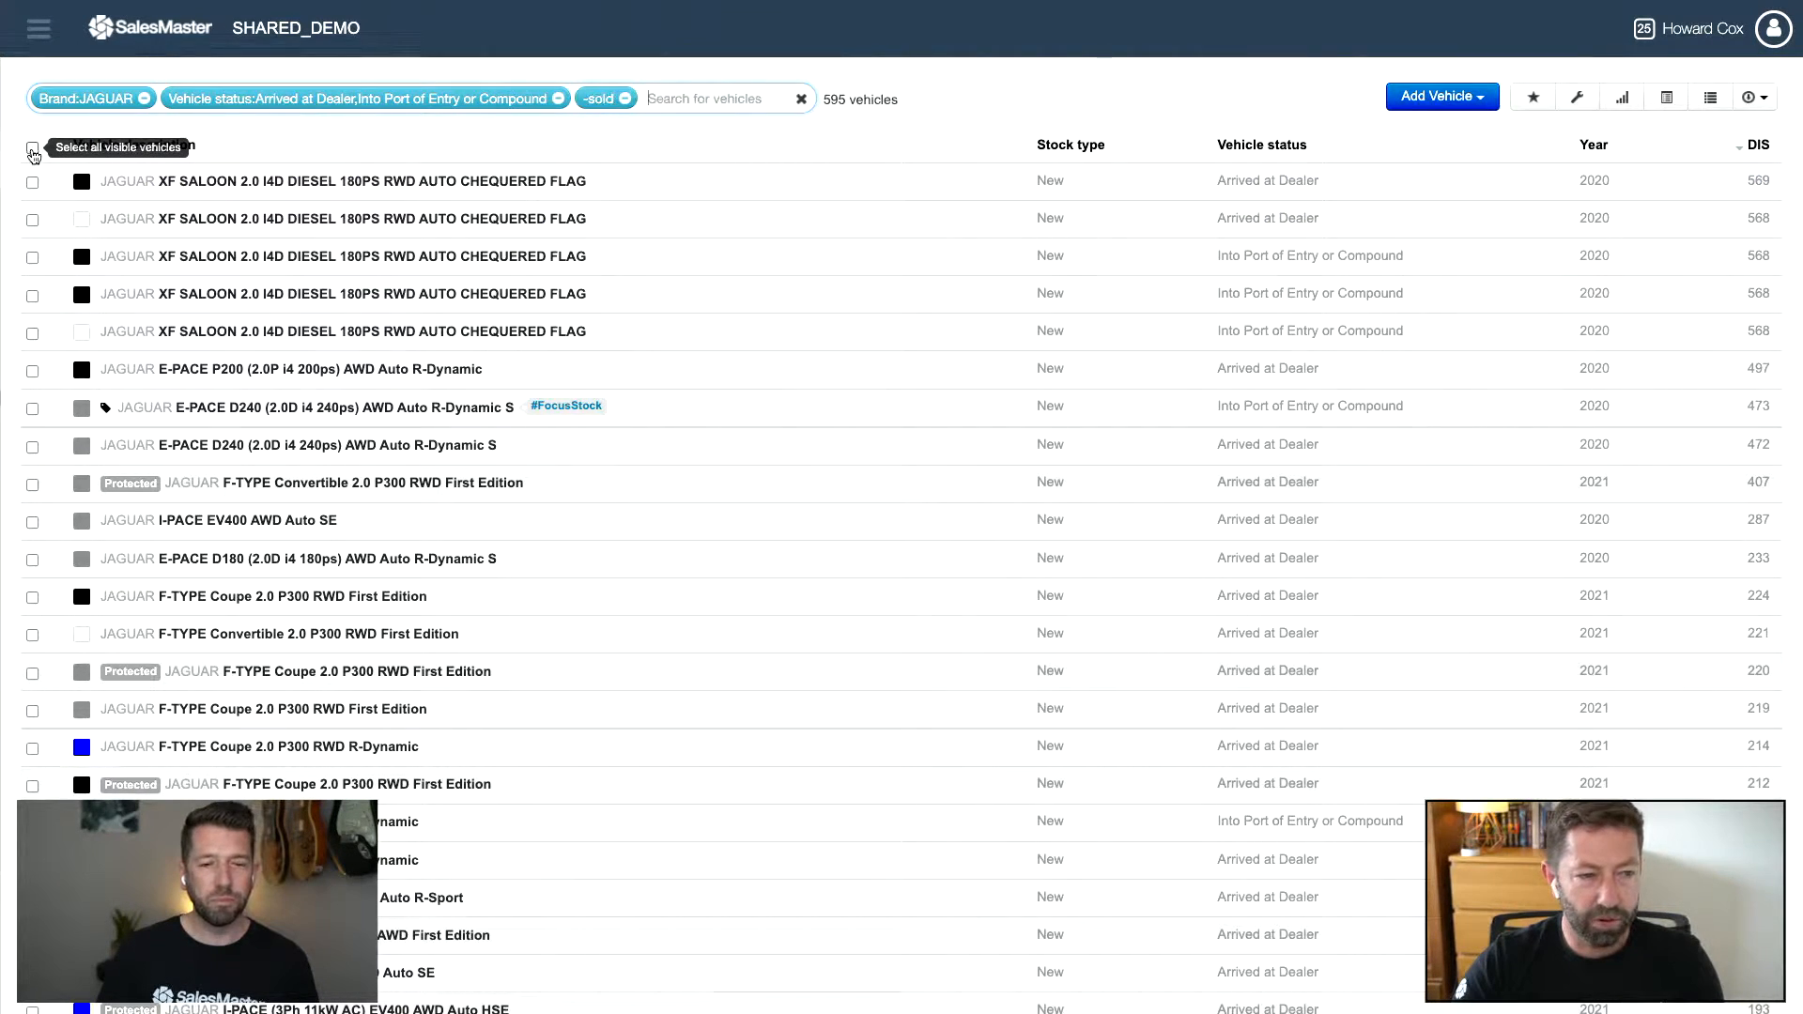
# Step: Select only the first six vehicles in the list: the five XF SALOON entries and the E-PACE P200
pyautogui.click(33, 150)
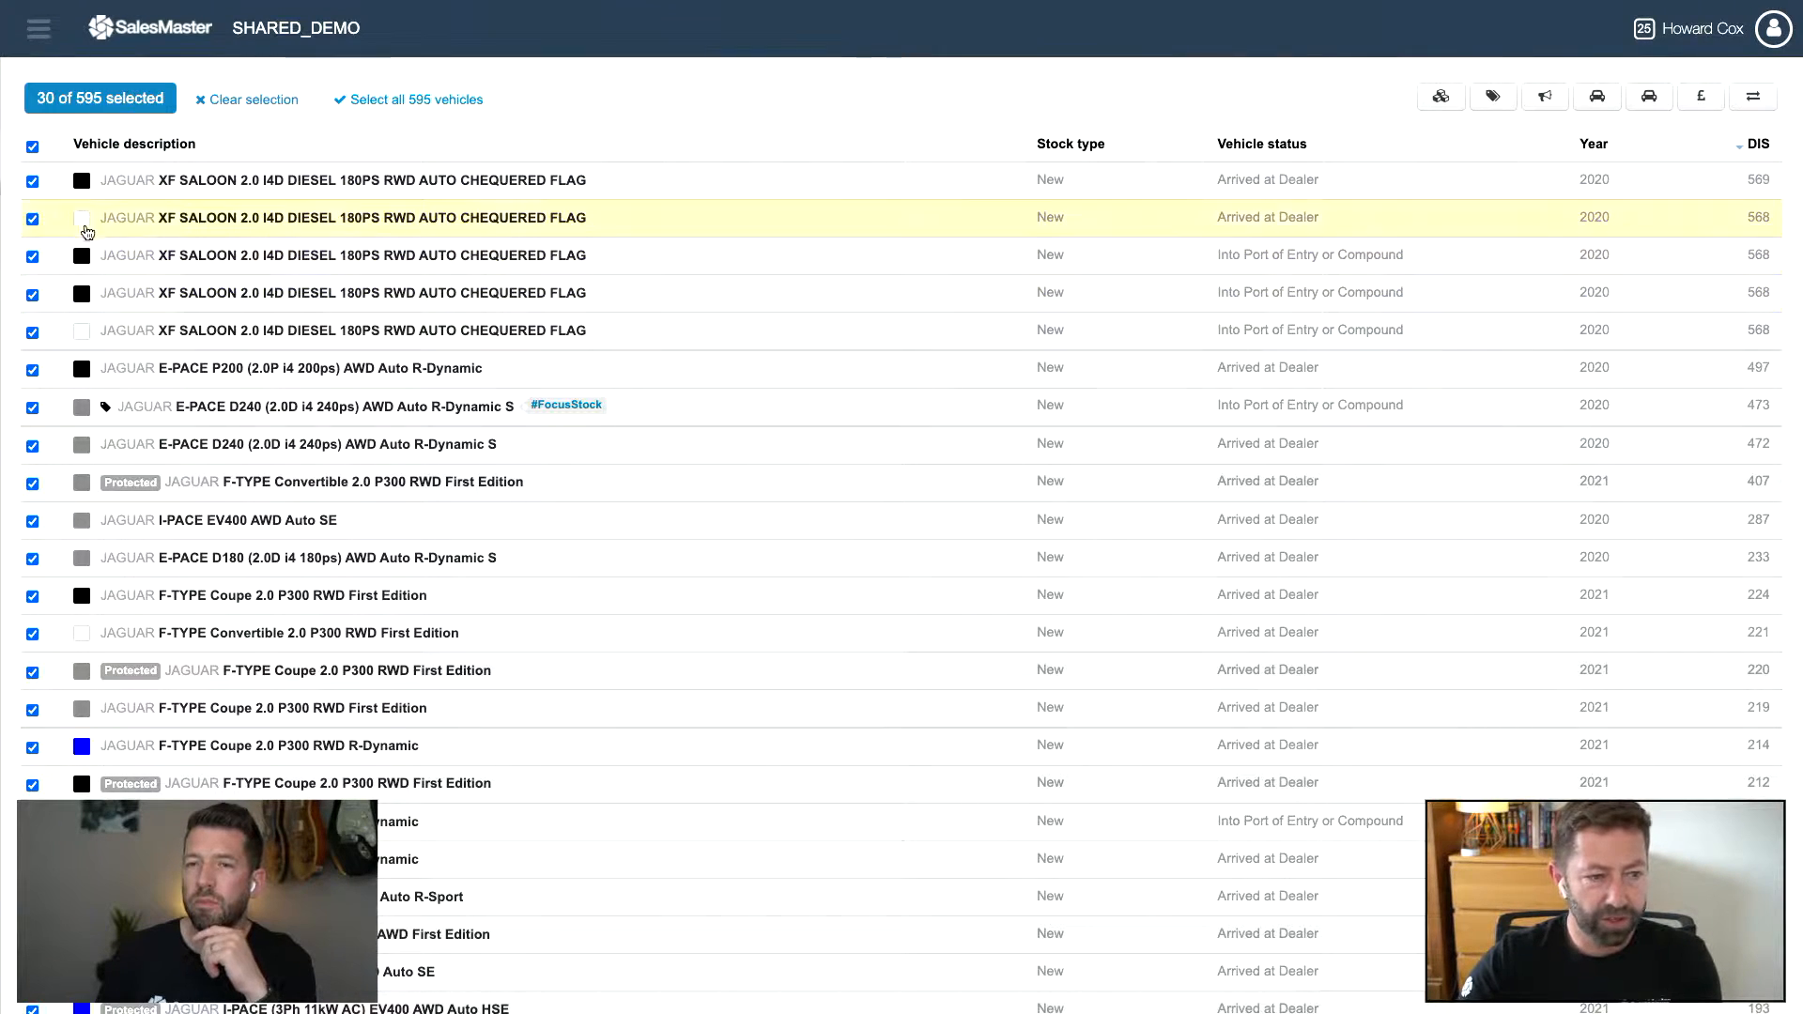
pyautogui.click(32, 147)
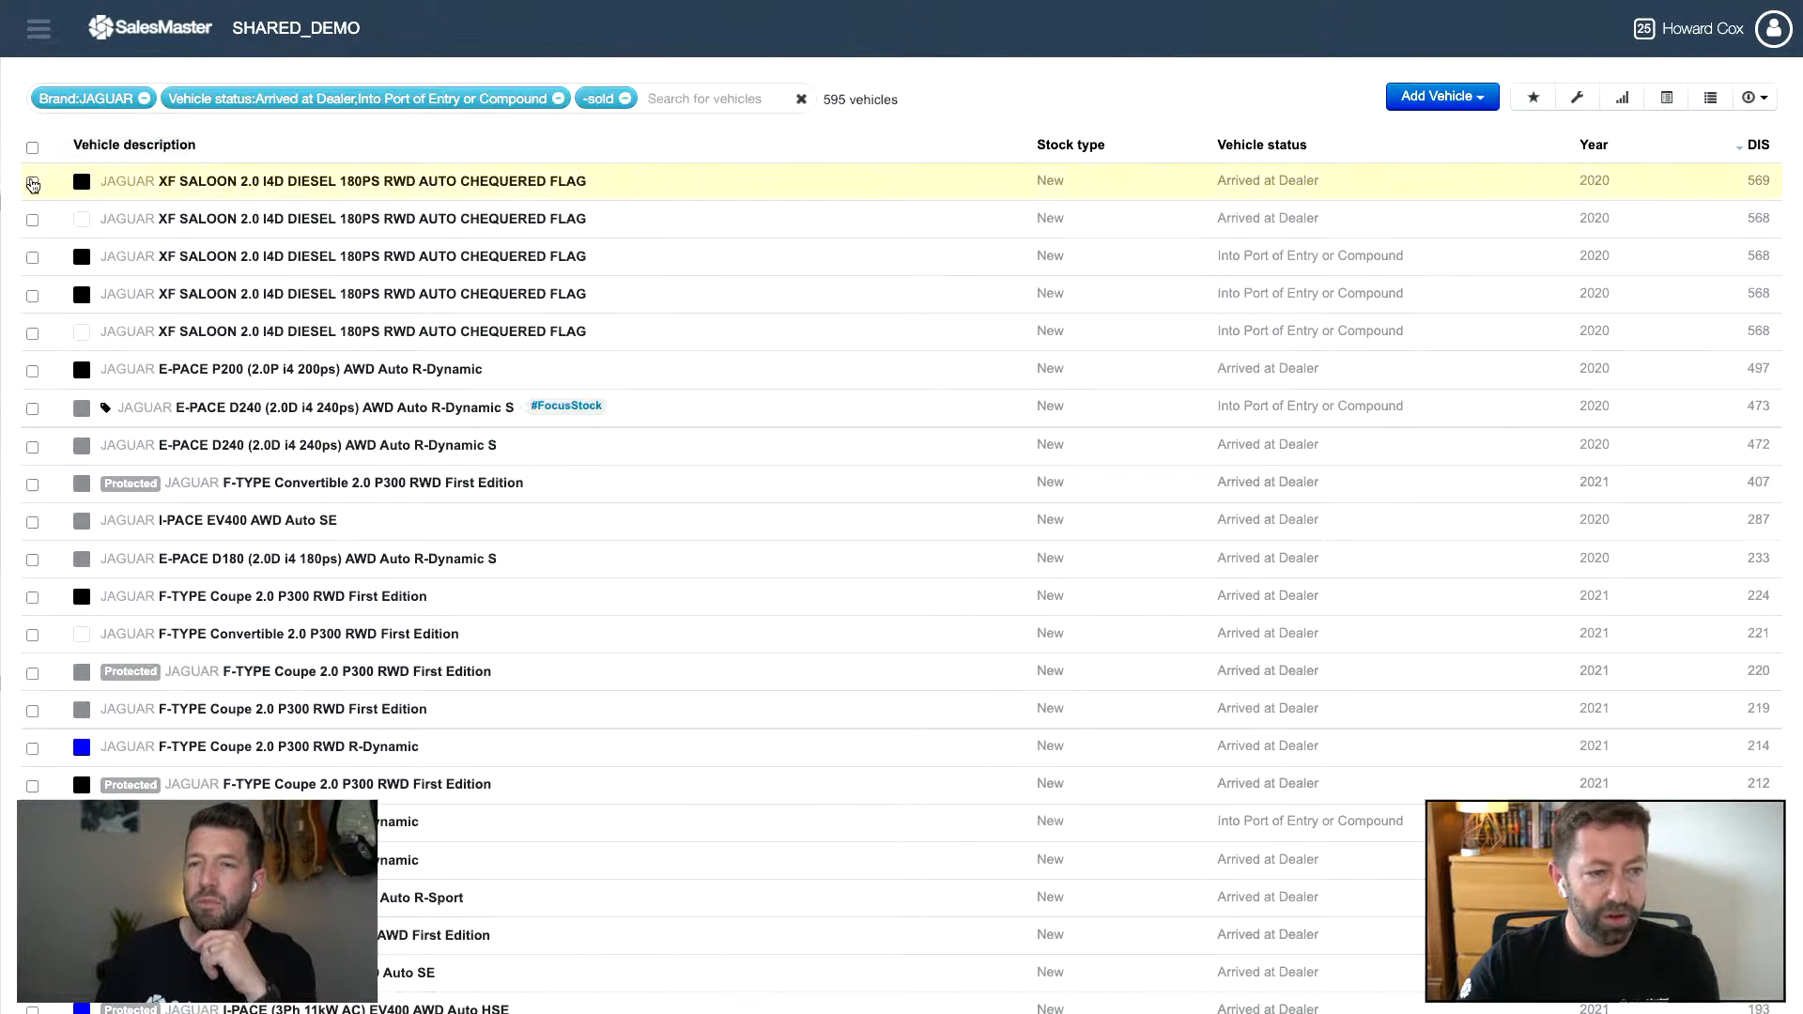
pyautogui.click(33, 182)
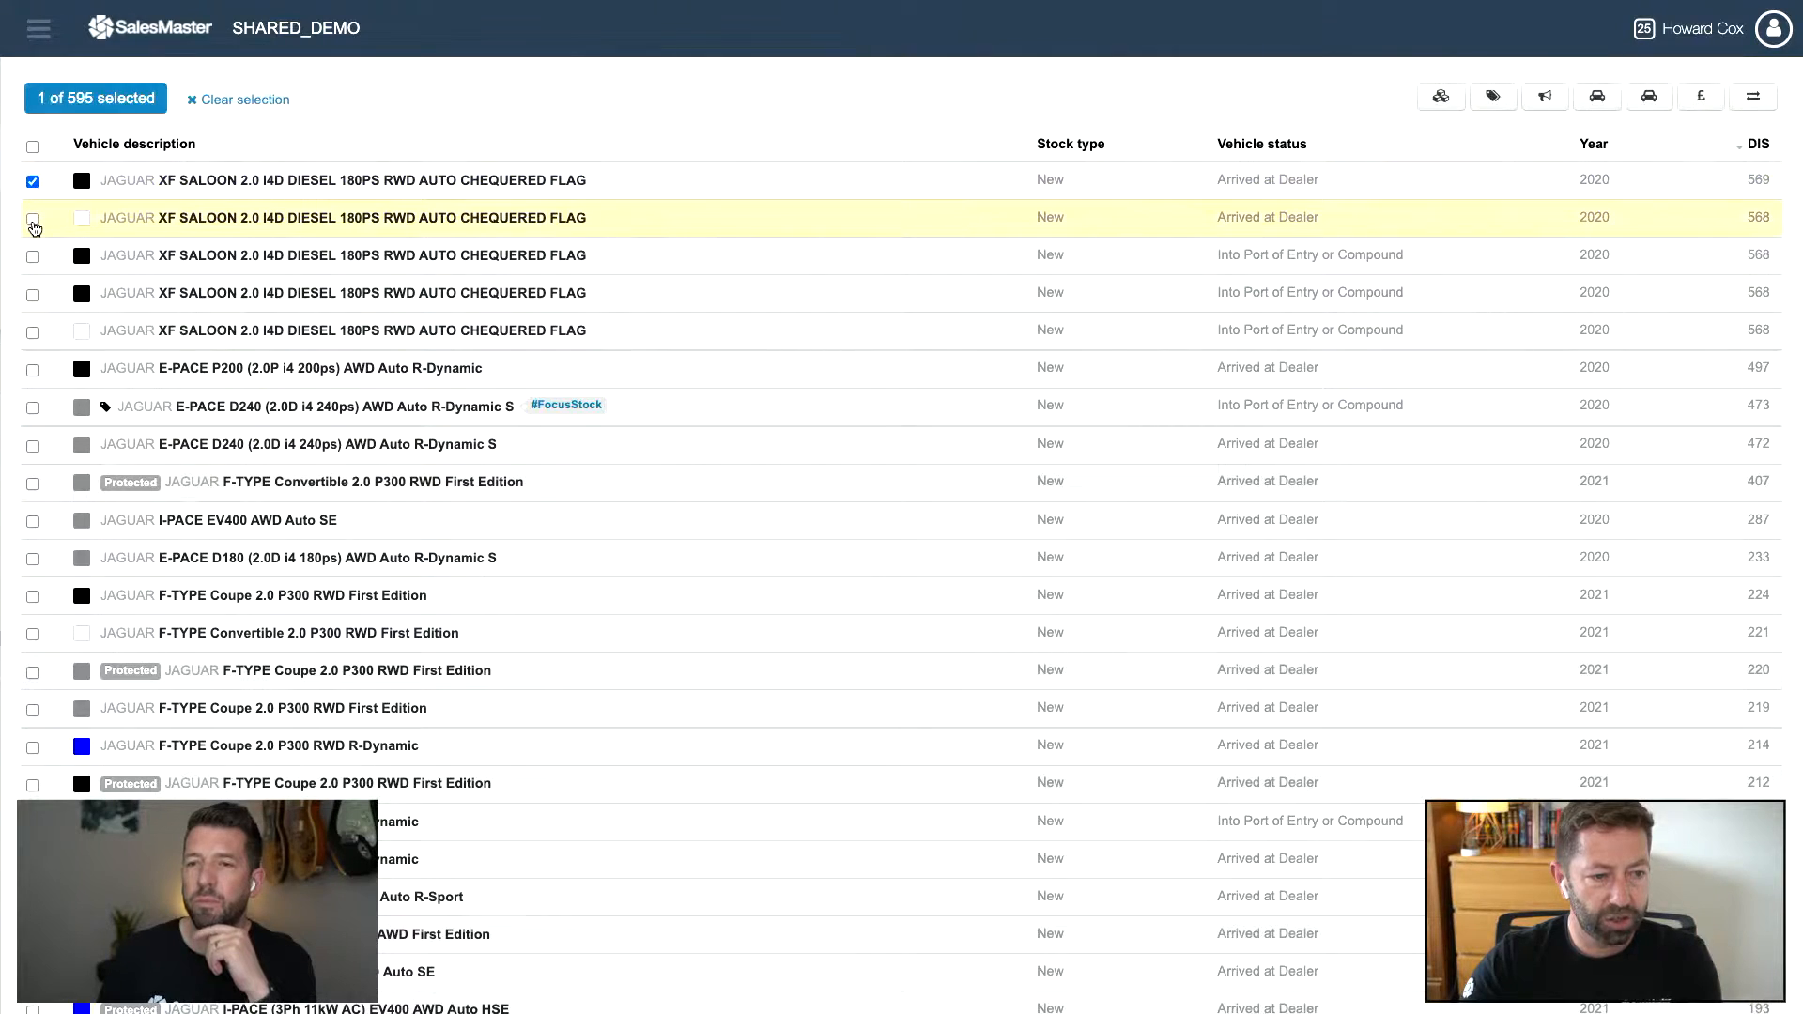
pyautogui.click(33, 222)
pyautogui.click(33, 256)
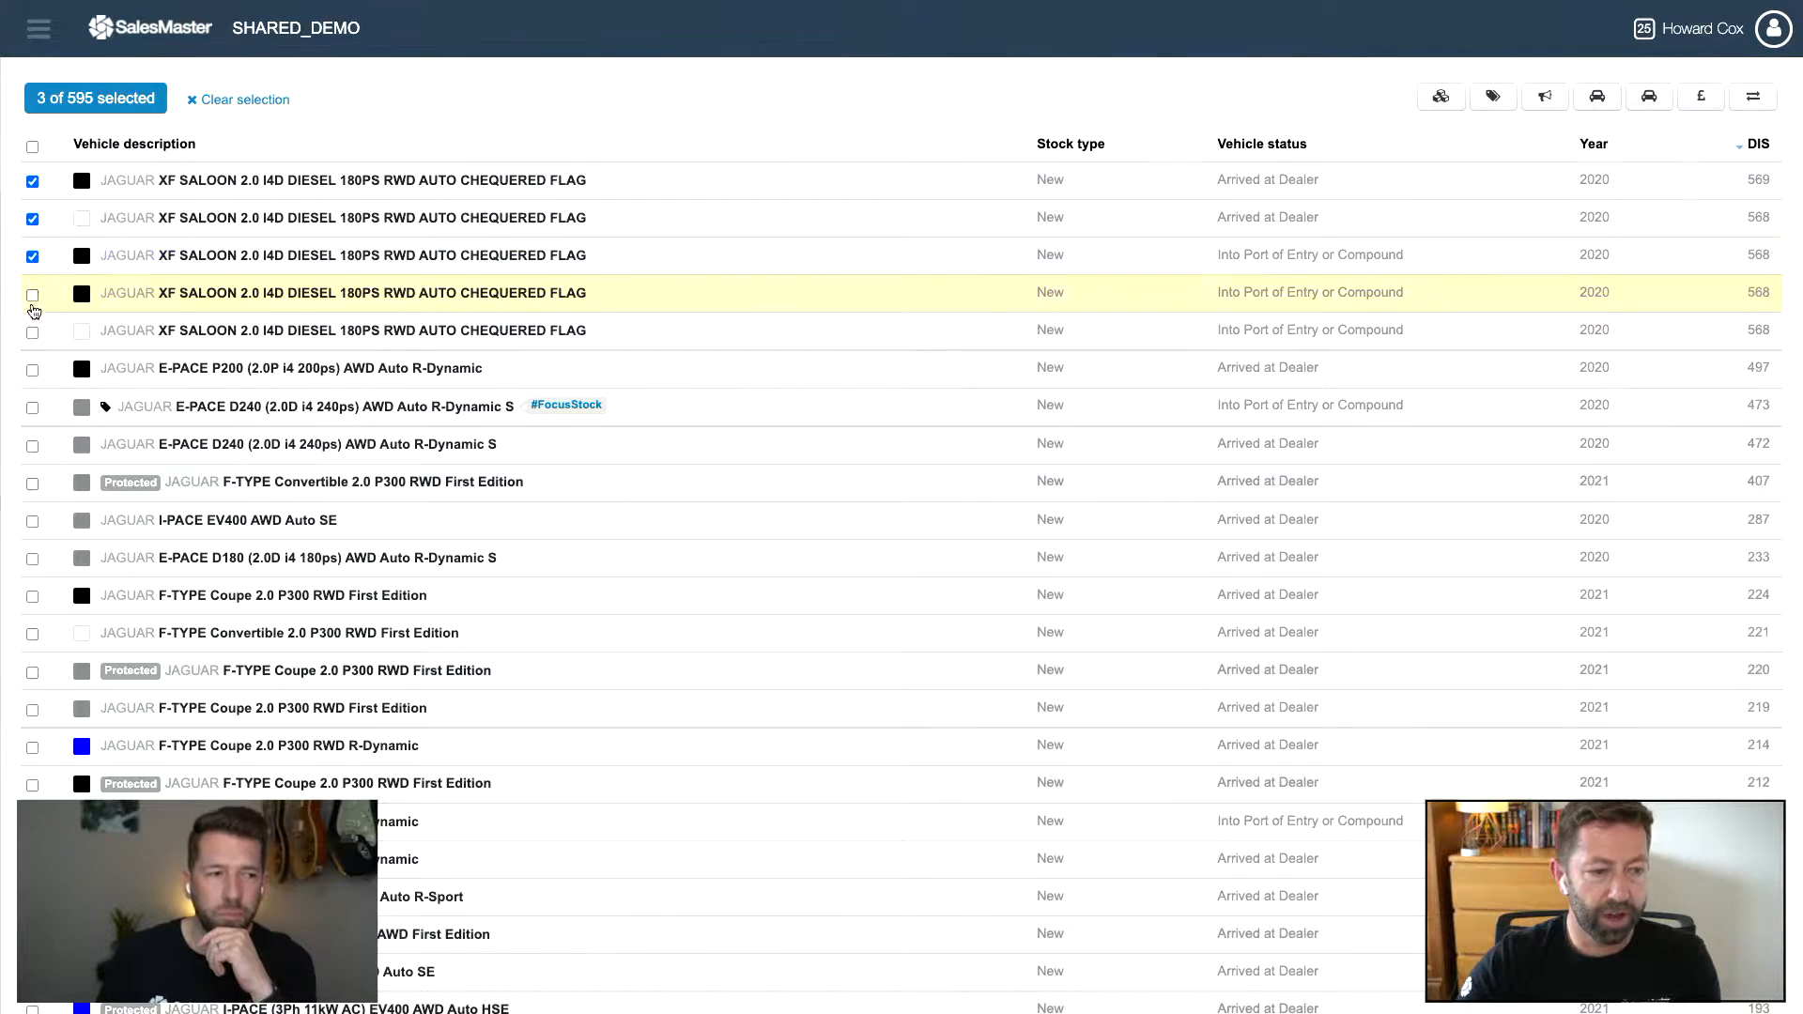
pyautogui.click(33, 297)
pyautogui.click(33, 335)
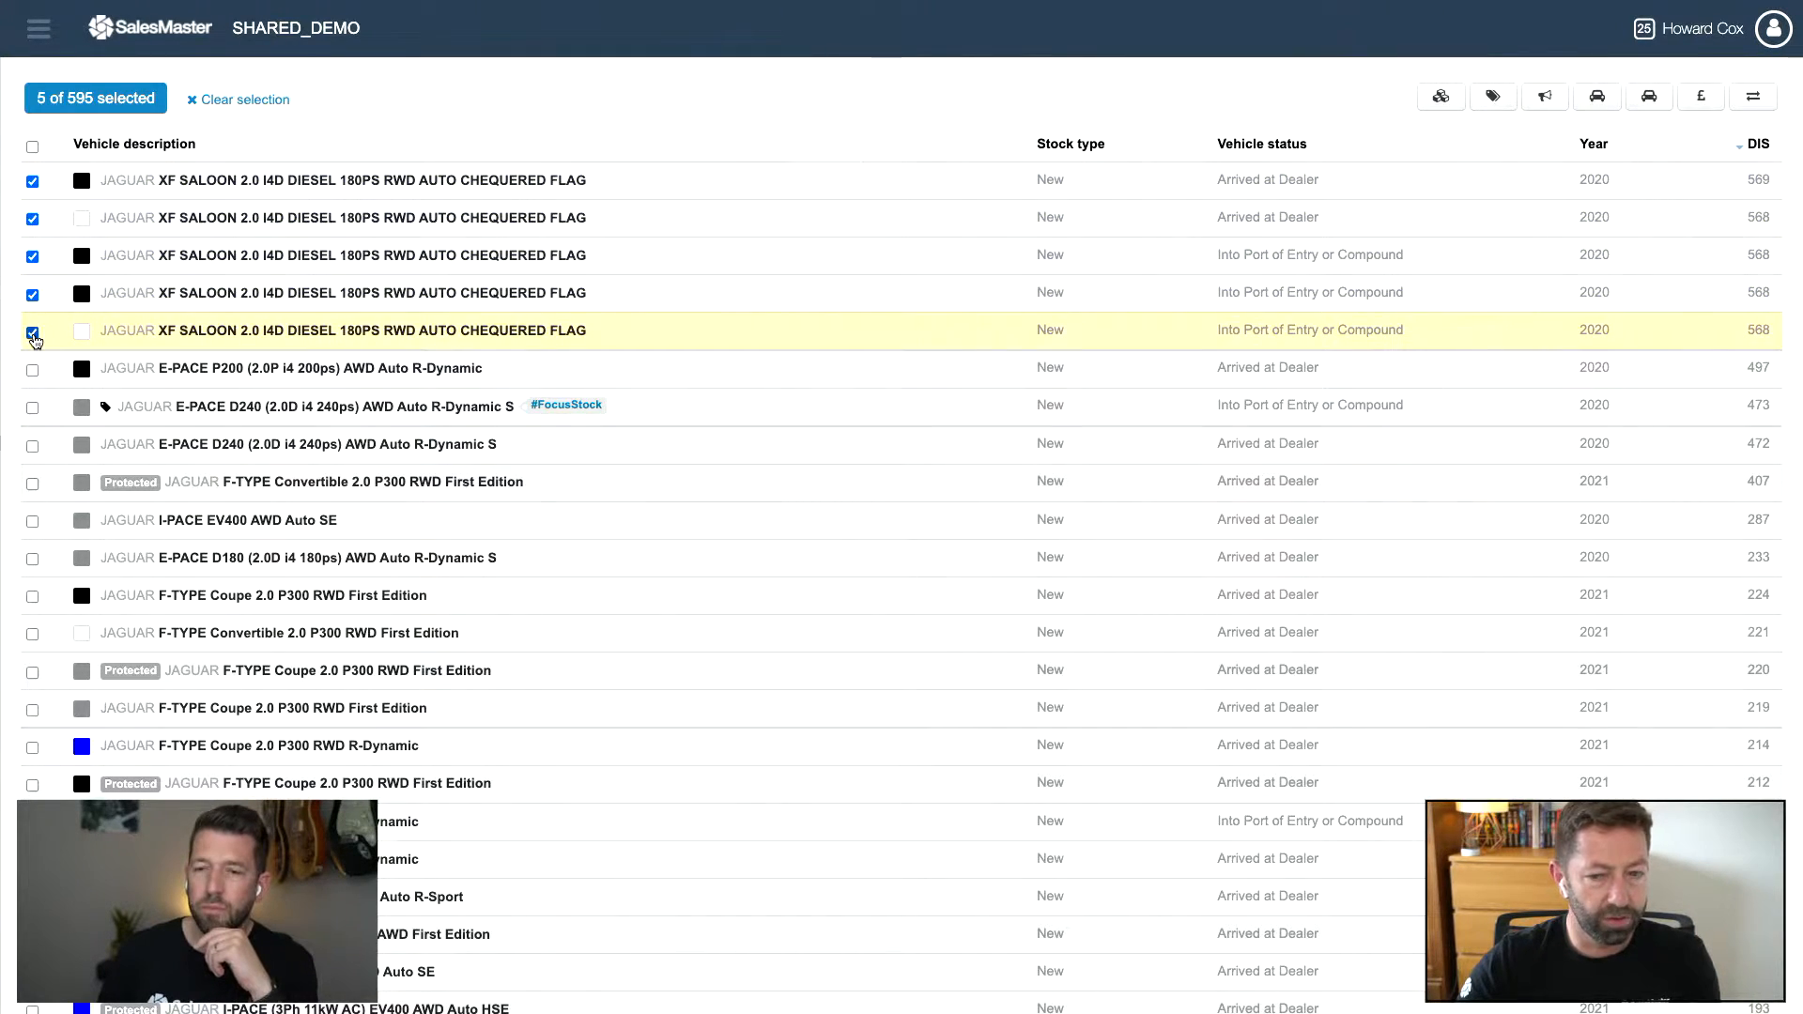
pyautogui.click(33, 370)
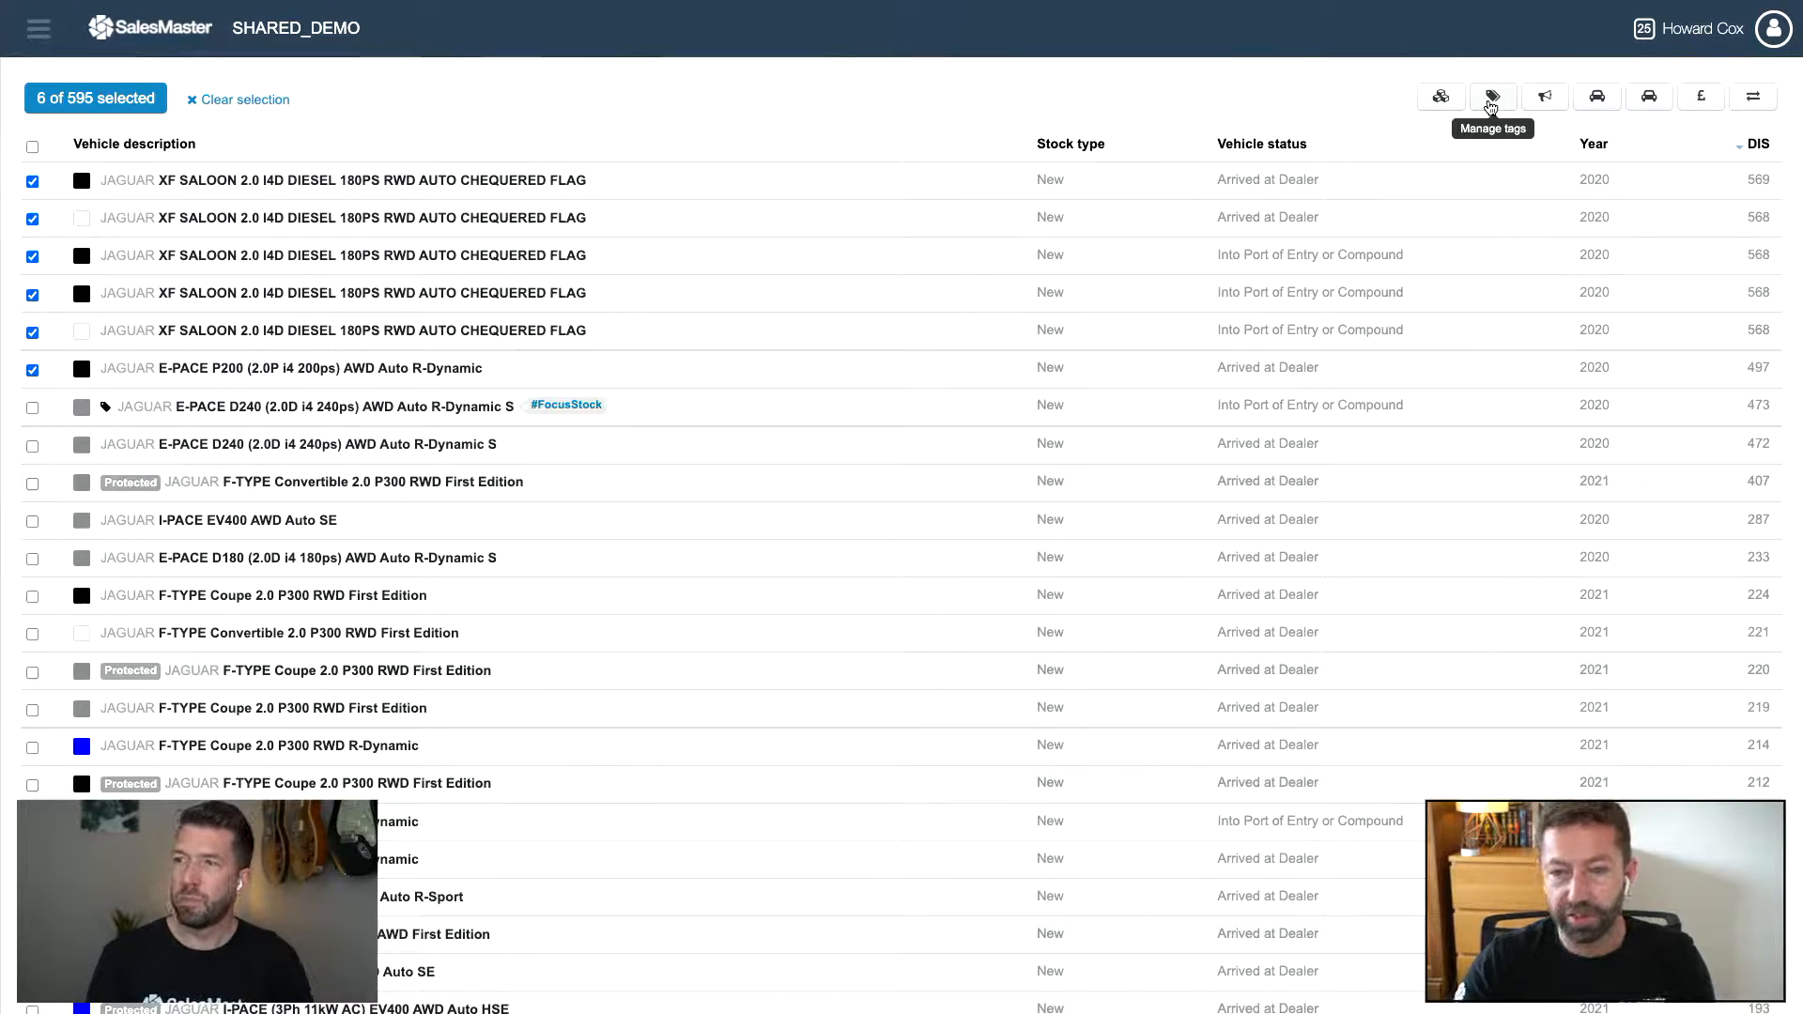
# Step: View the tag management options for the selected vehicles and close them without adding a tag
pyautogui.click(1492, 102)
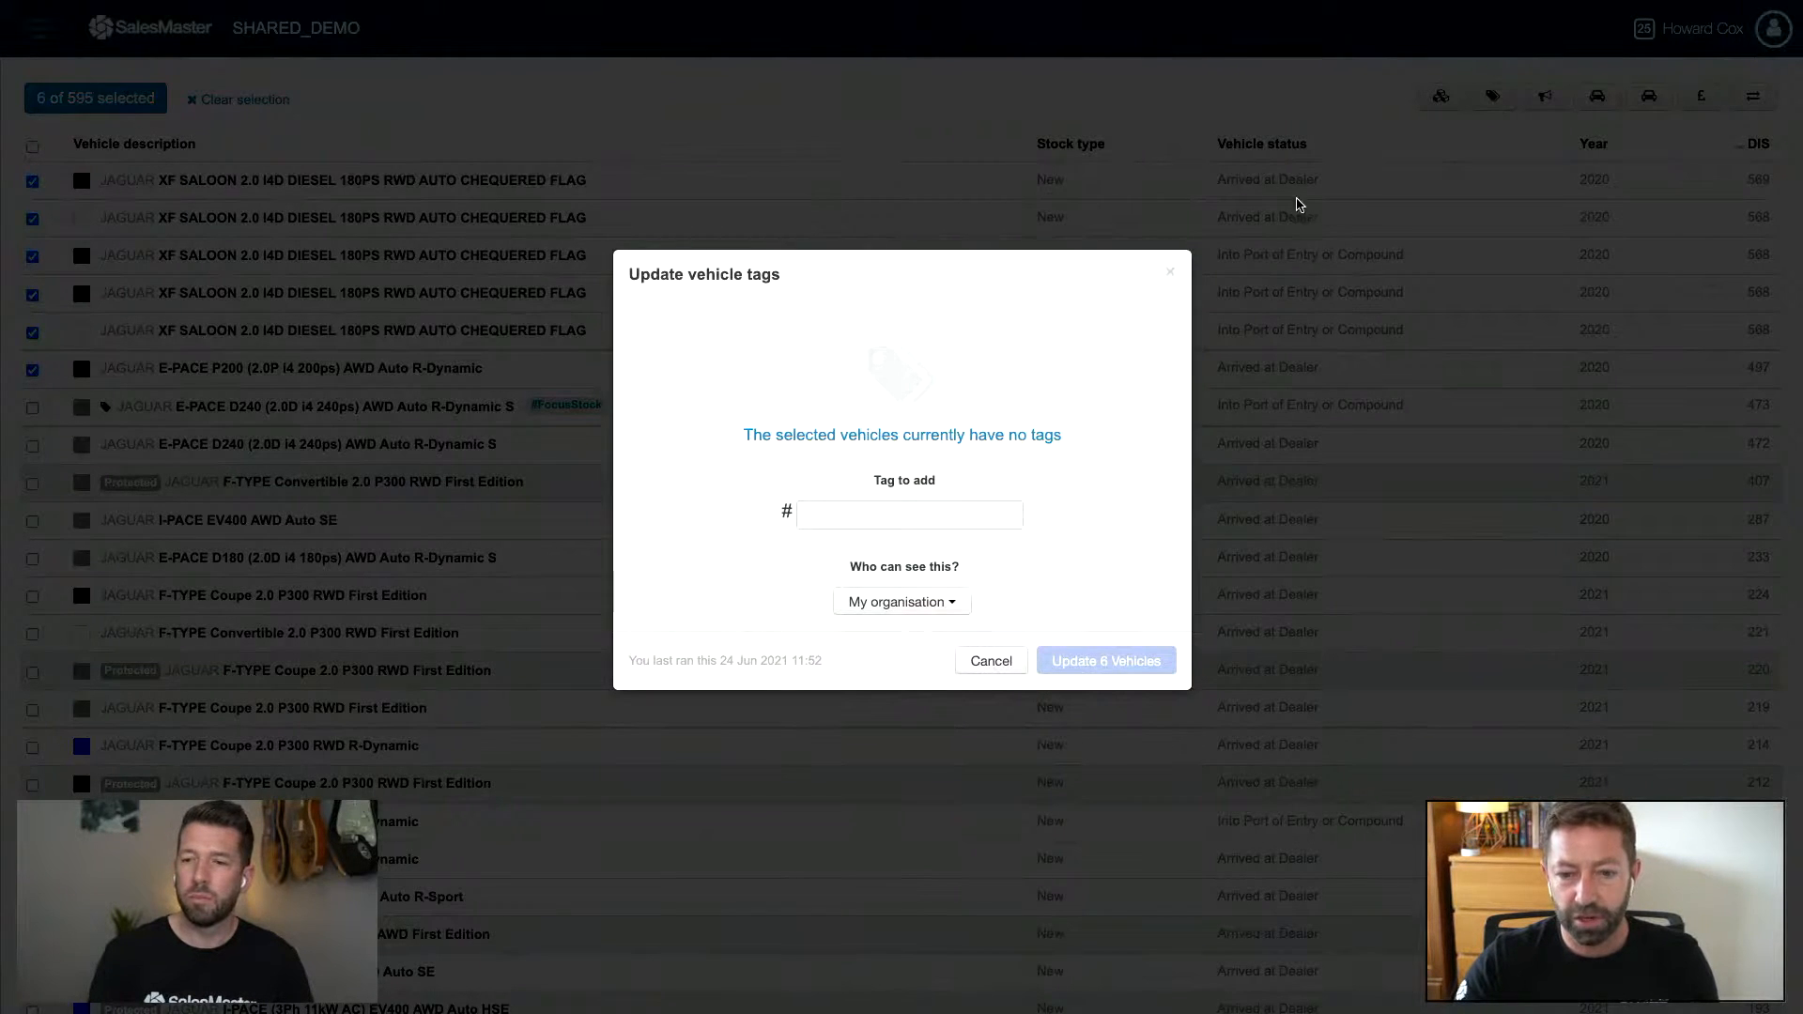
pyautogui.click(1170, 272)
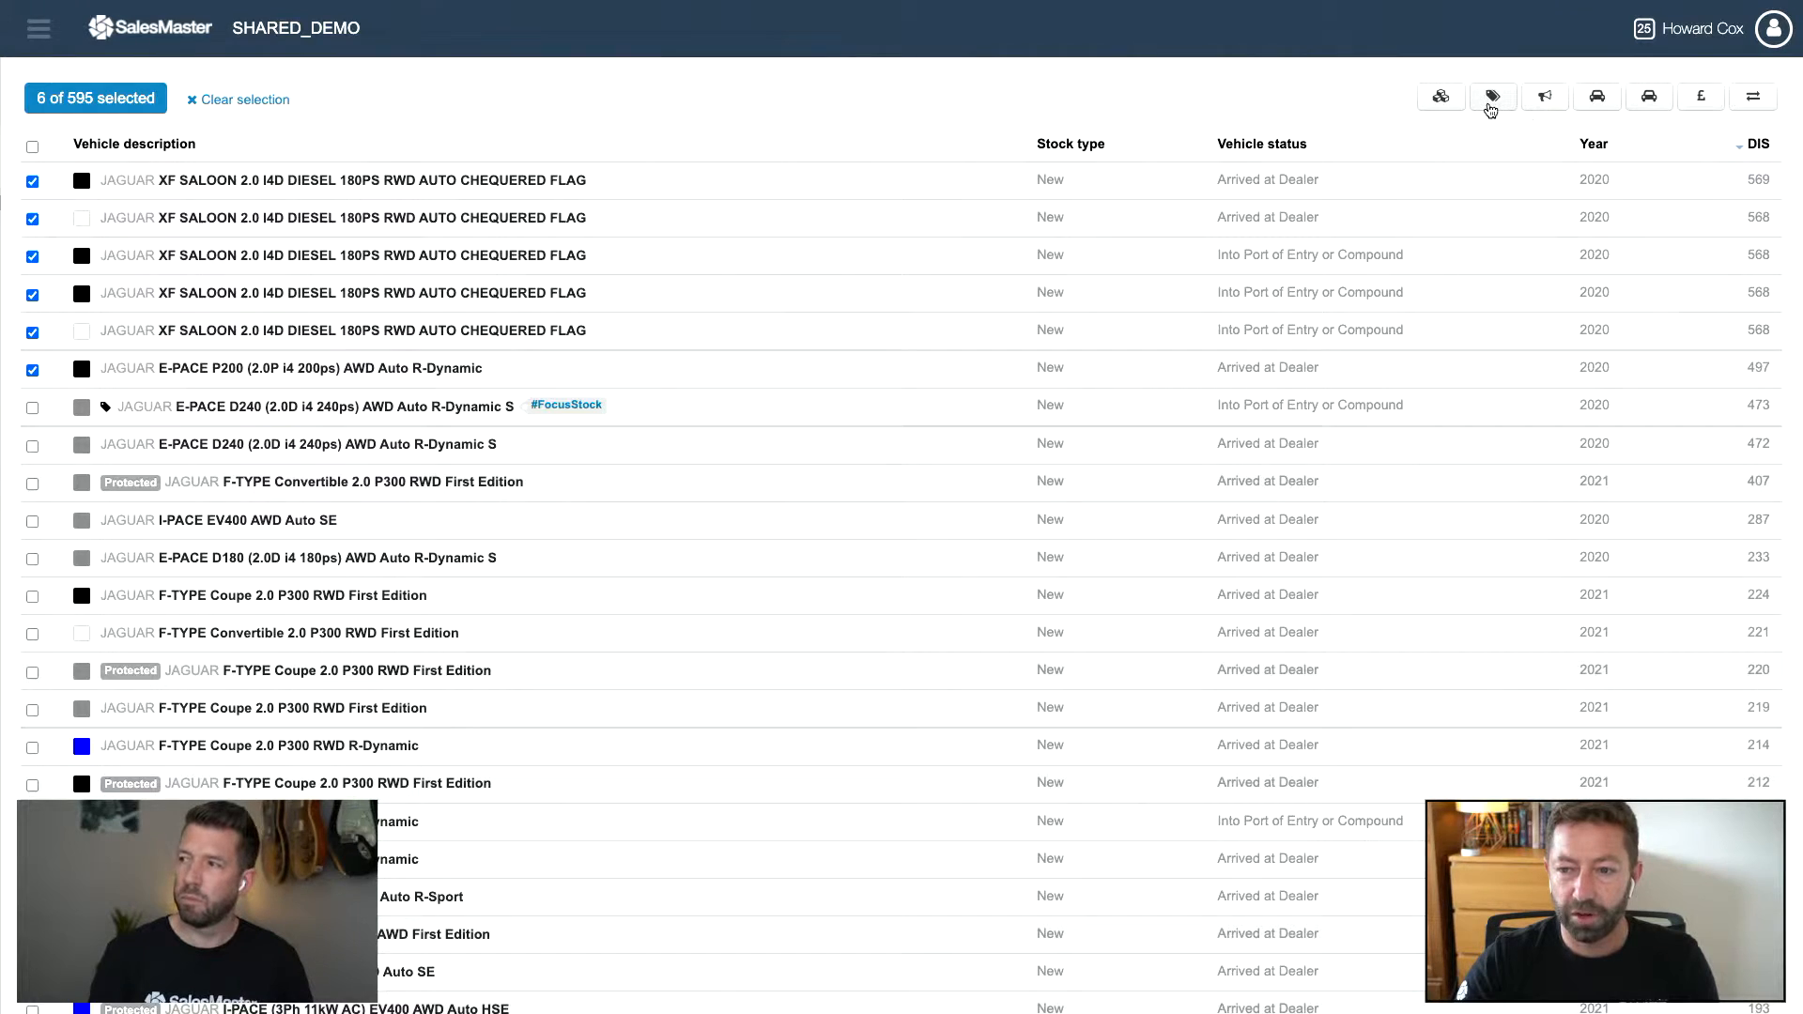
# Step: Add the tag FocusVehicles to the six selected vehicles with visibility set to My organisation, and close the update dialog
pyautogui.click(1494, 98)
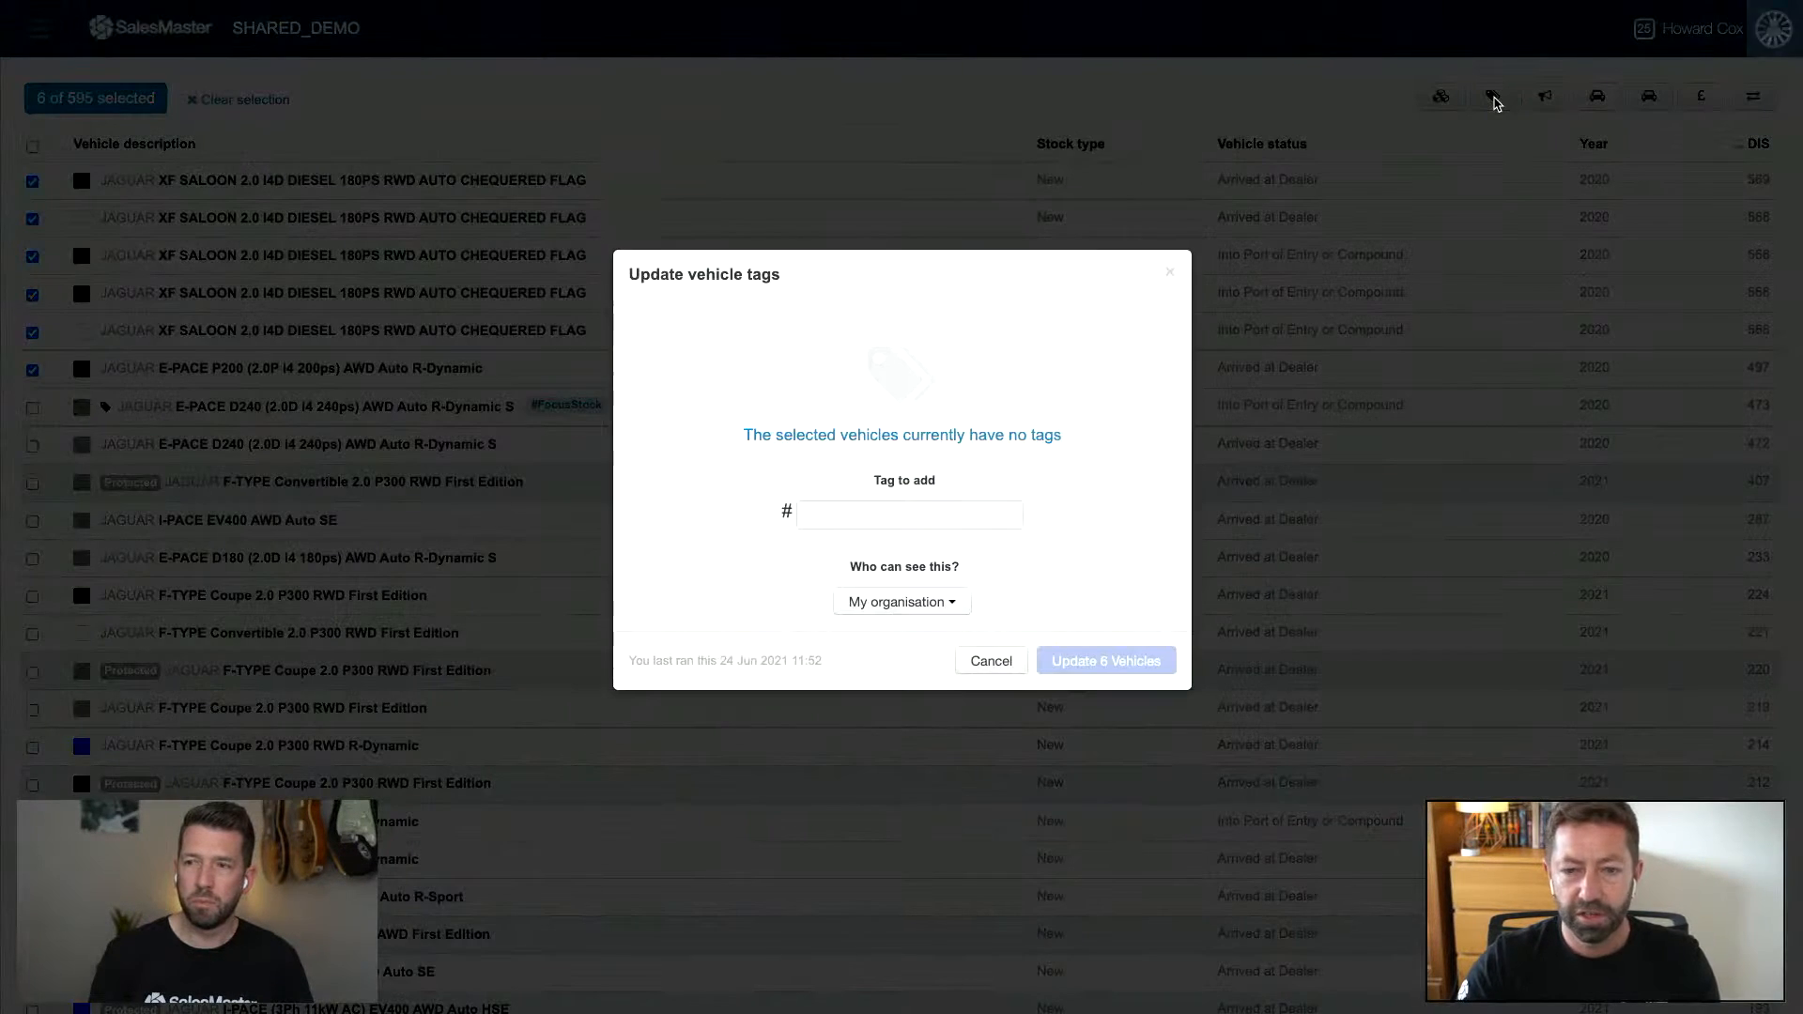
pyautogui.click(931, 514)
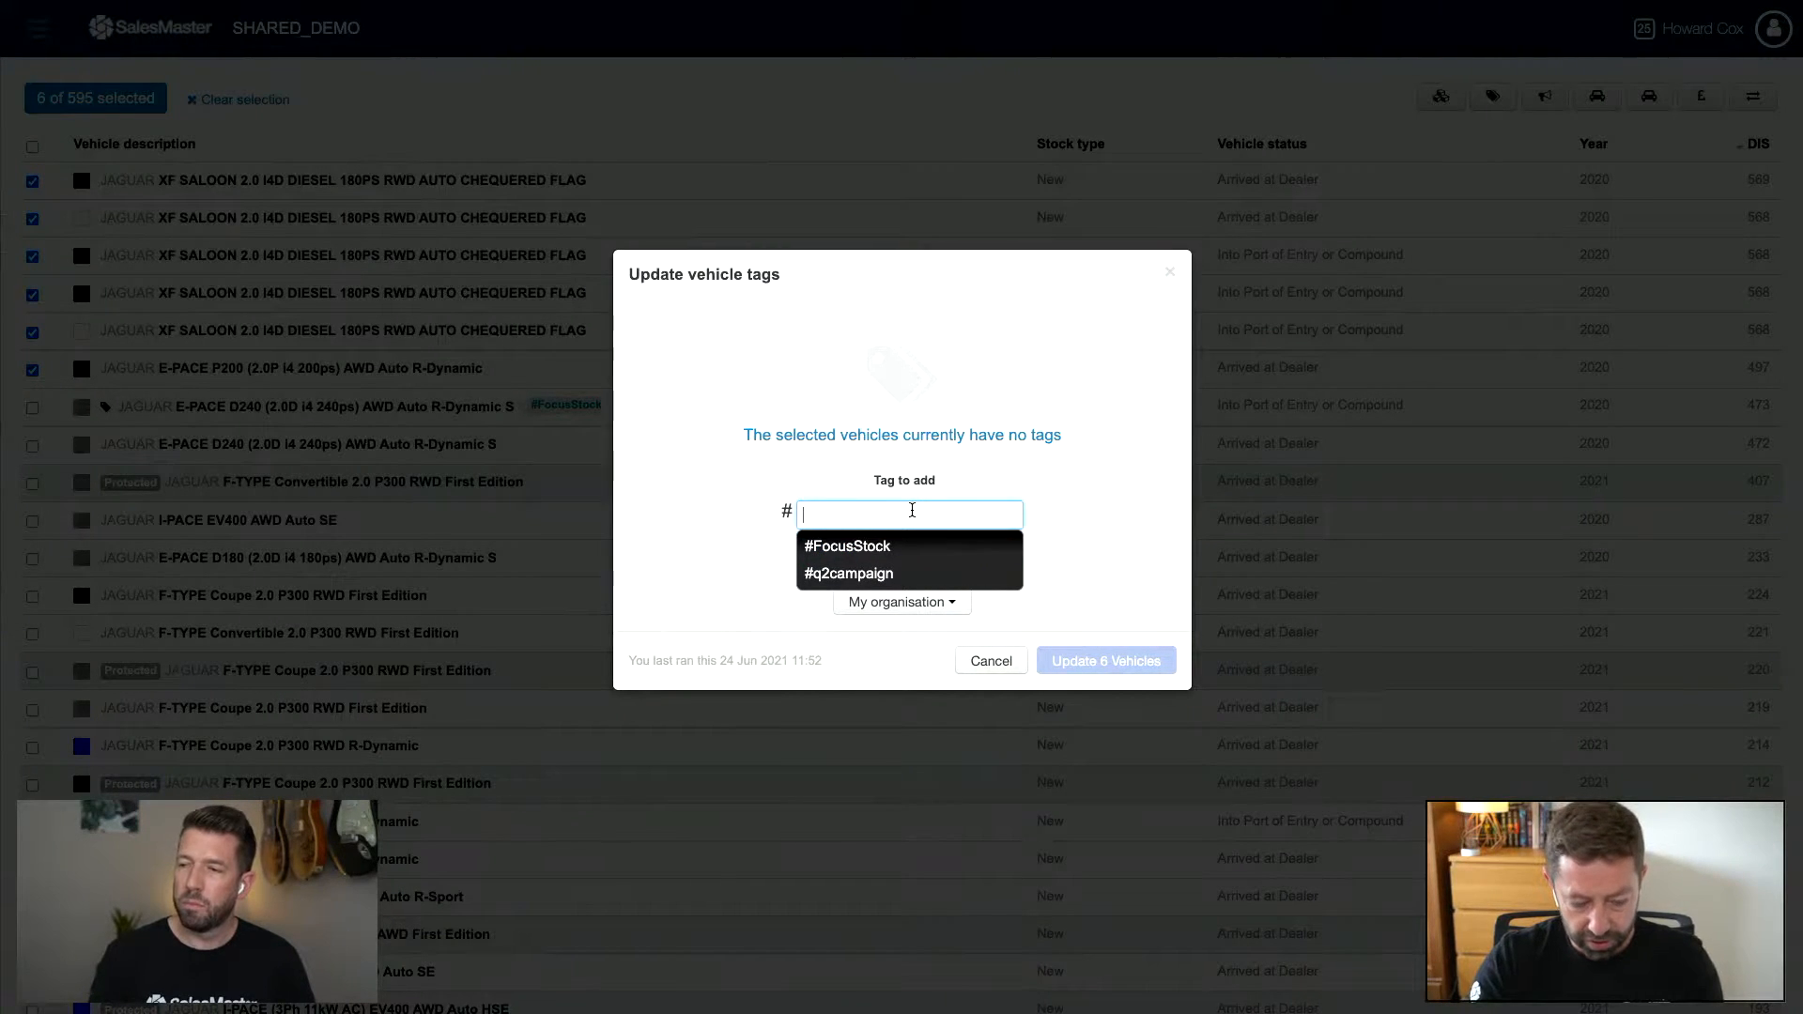
pyautogui.write('Focus')
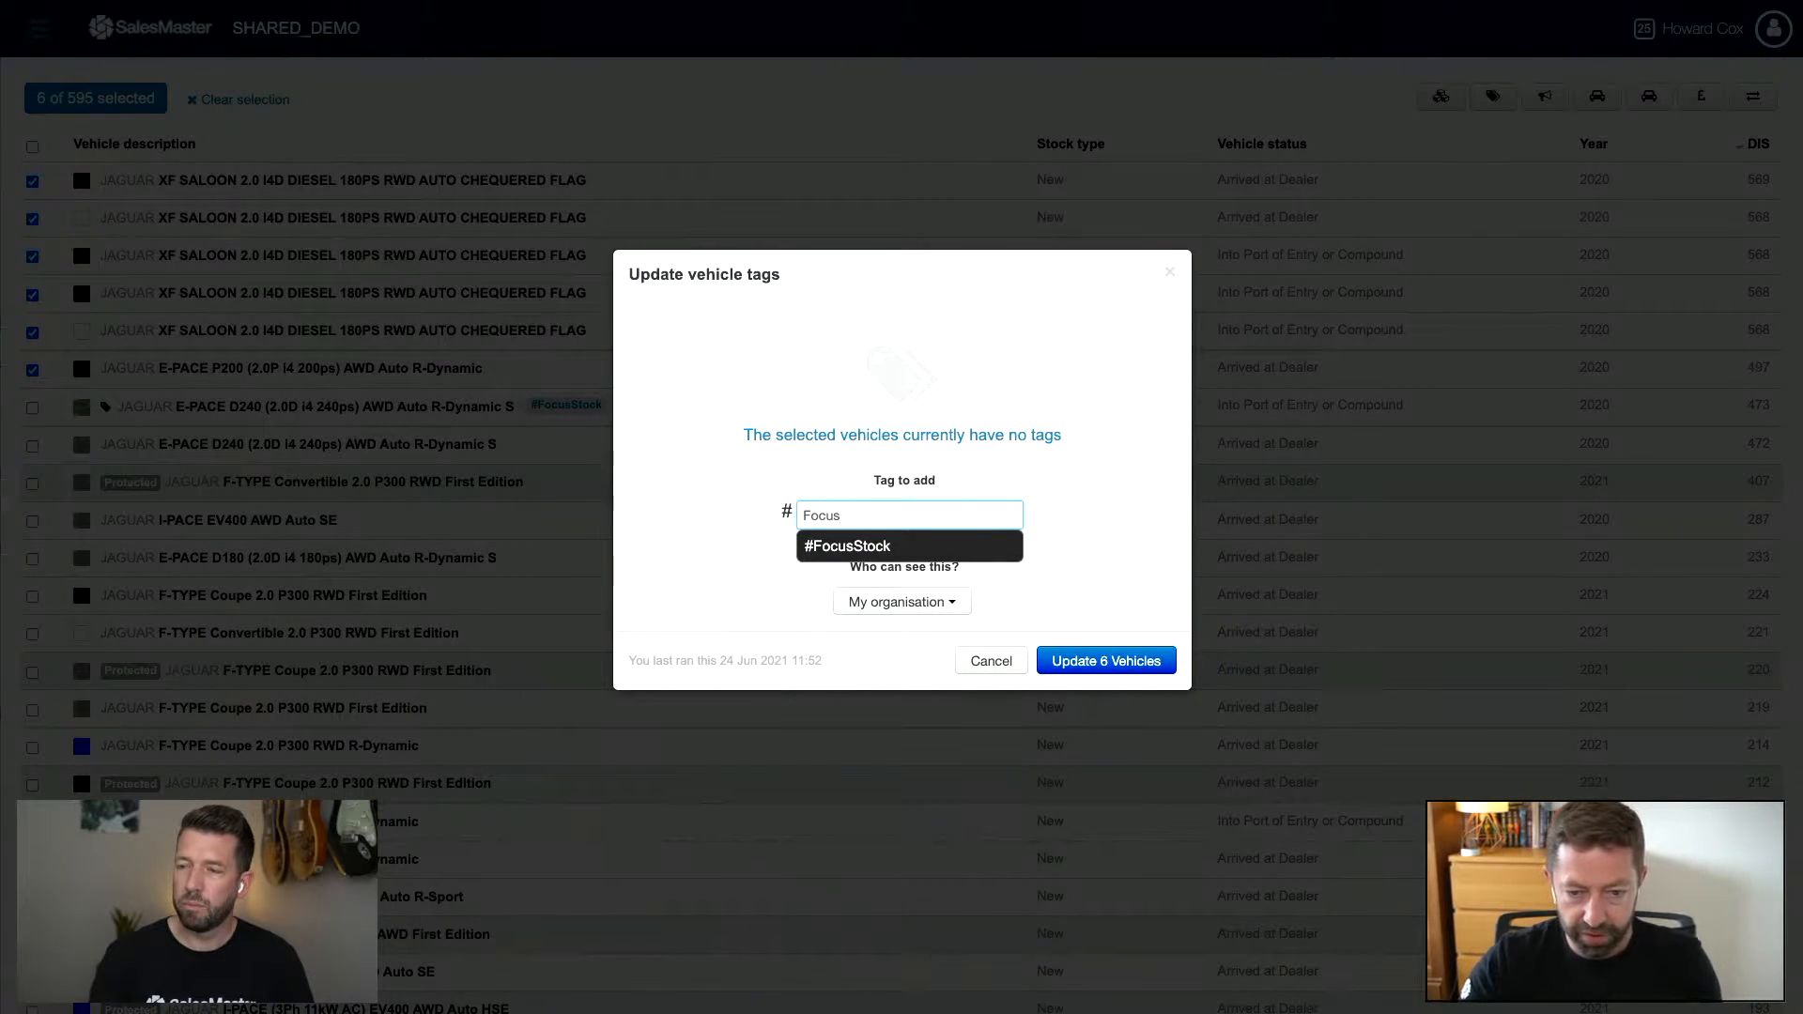
pyautogui.write('Vehicles')
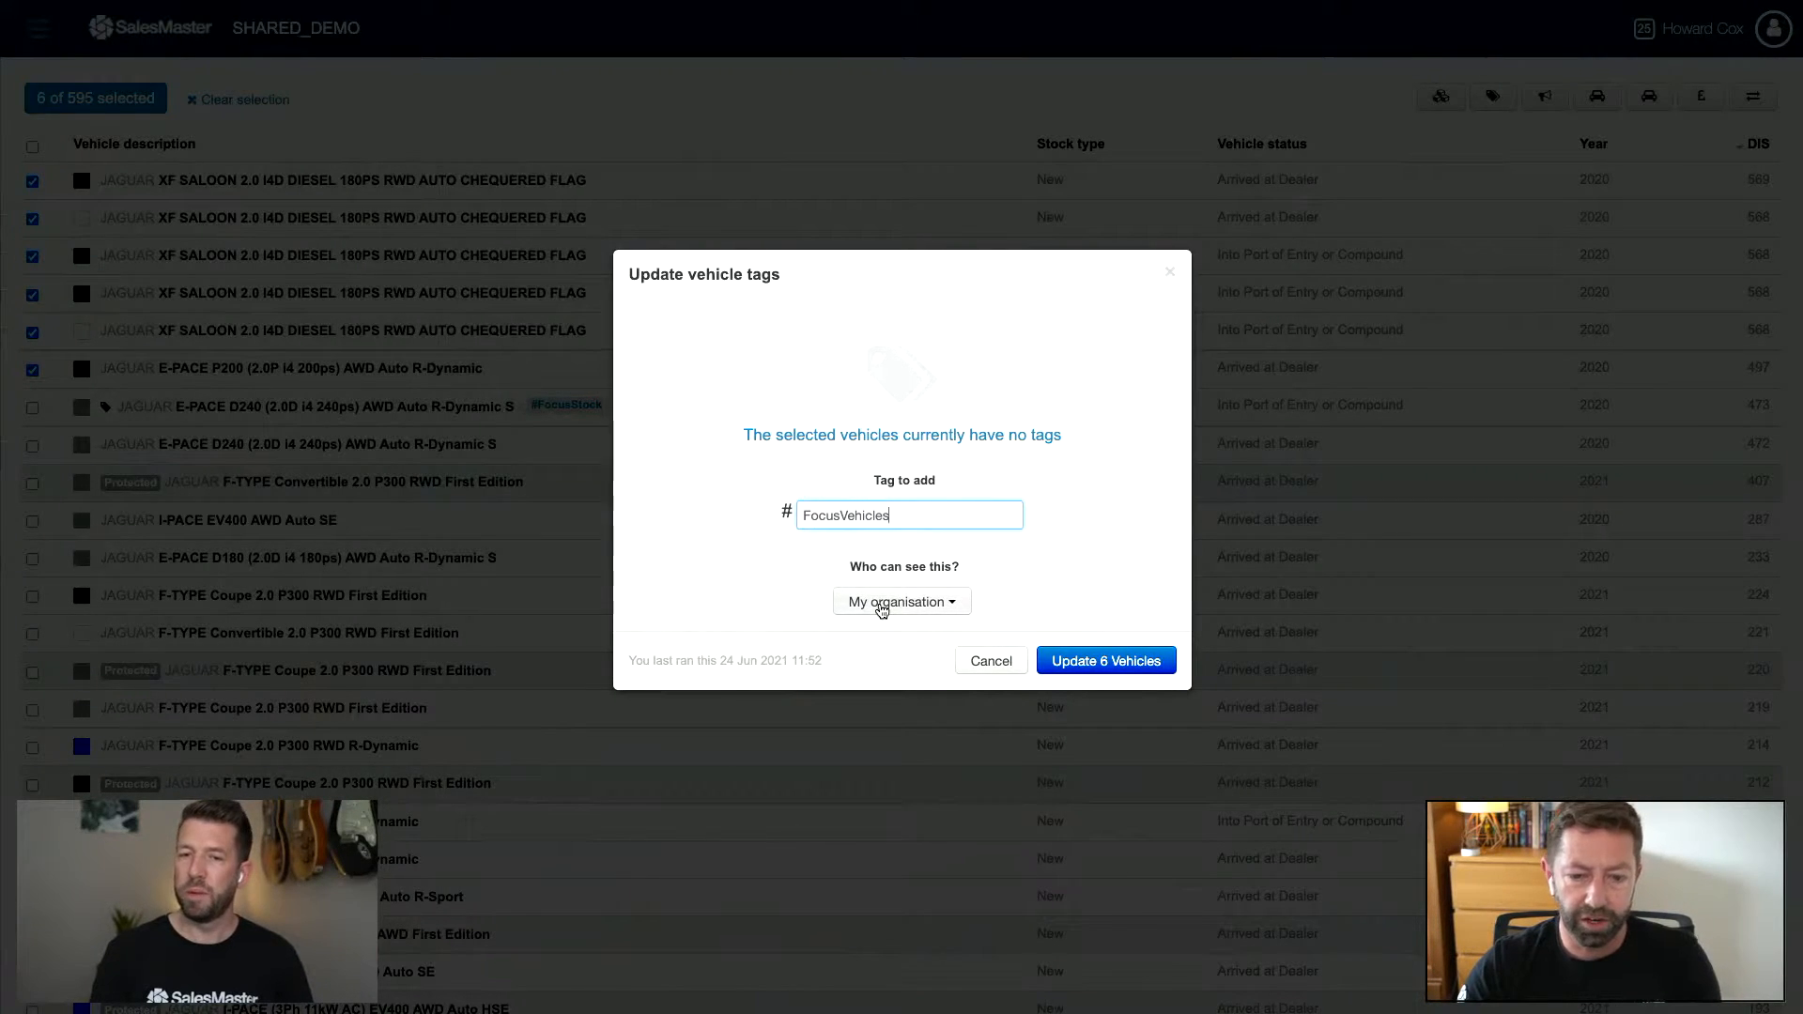
pyautogui.click(882, 608)
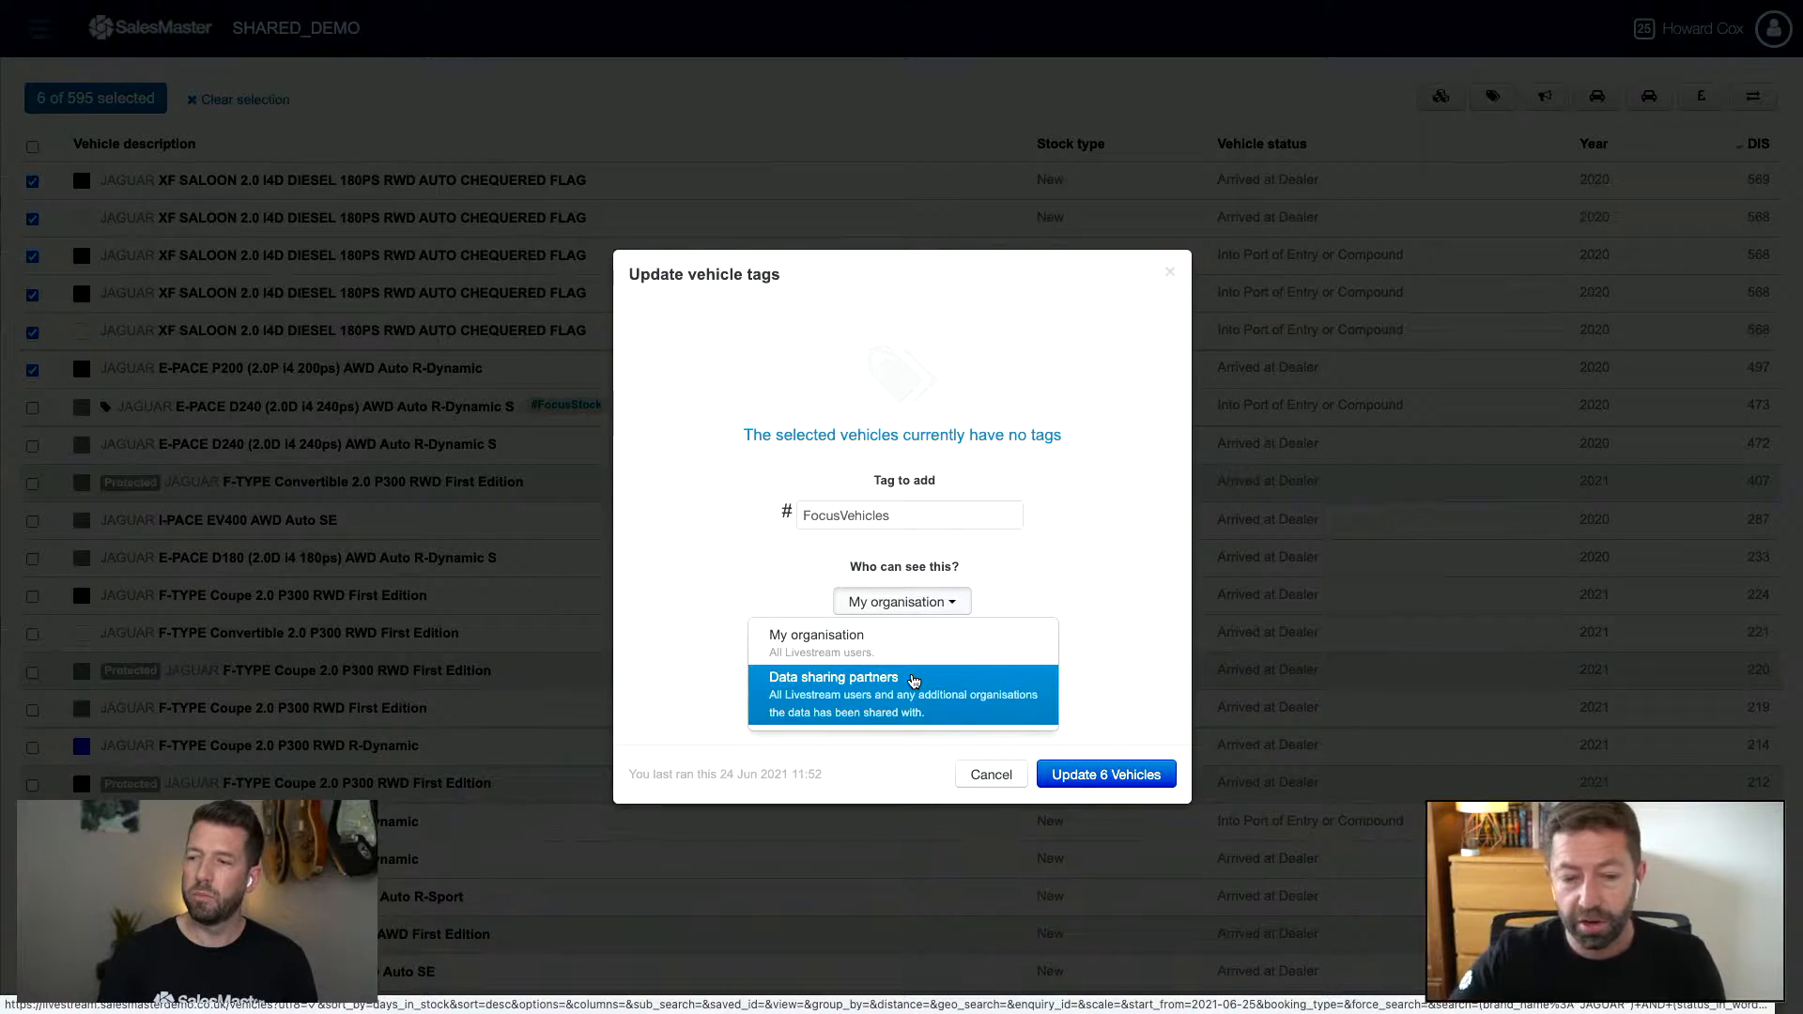
pyautogui.click(1071, 567)
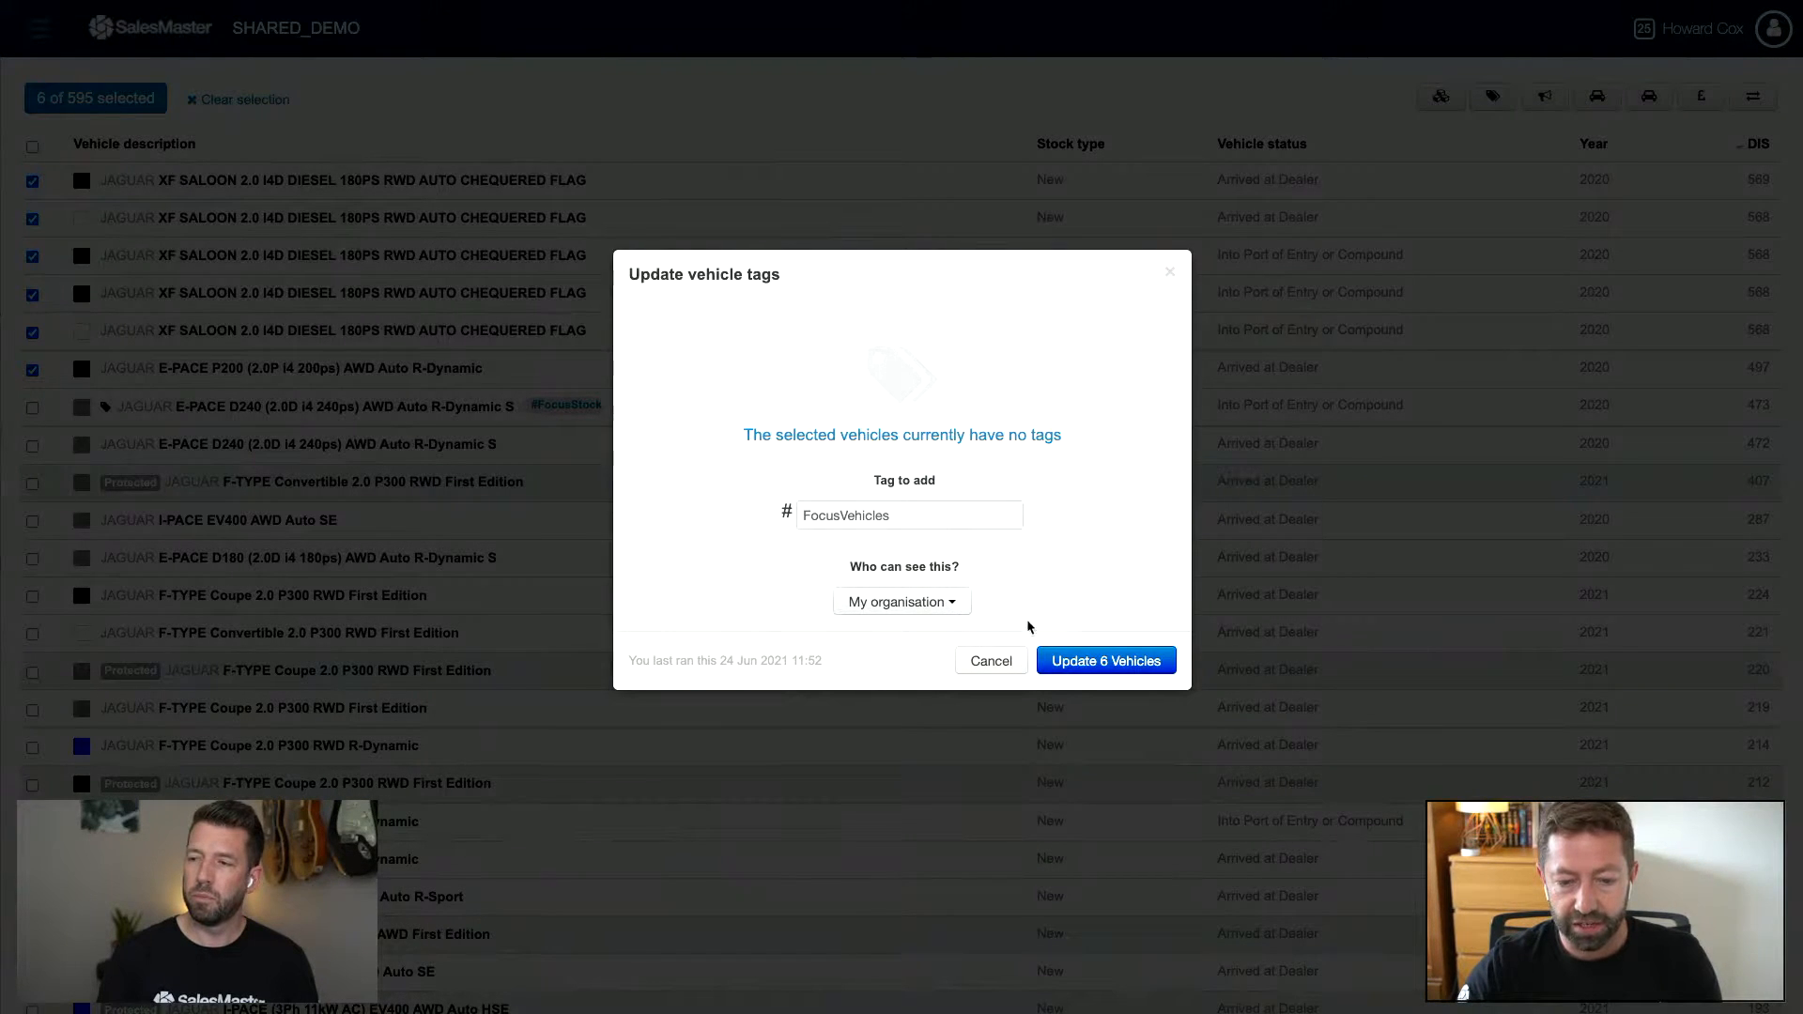
pyautogui.click(1109, 661)
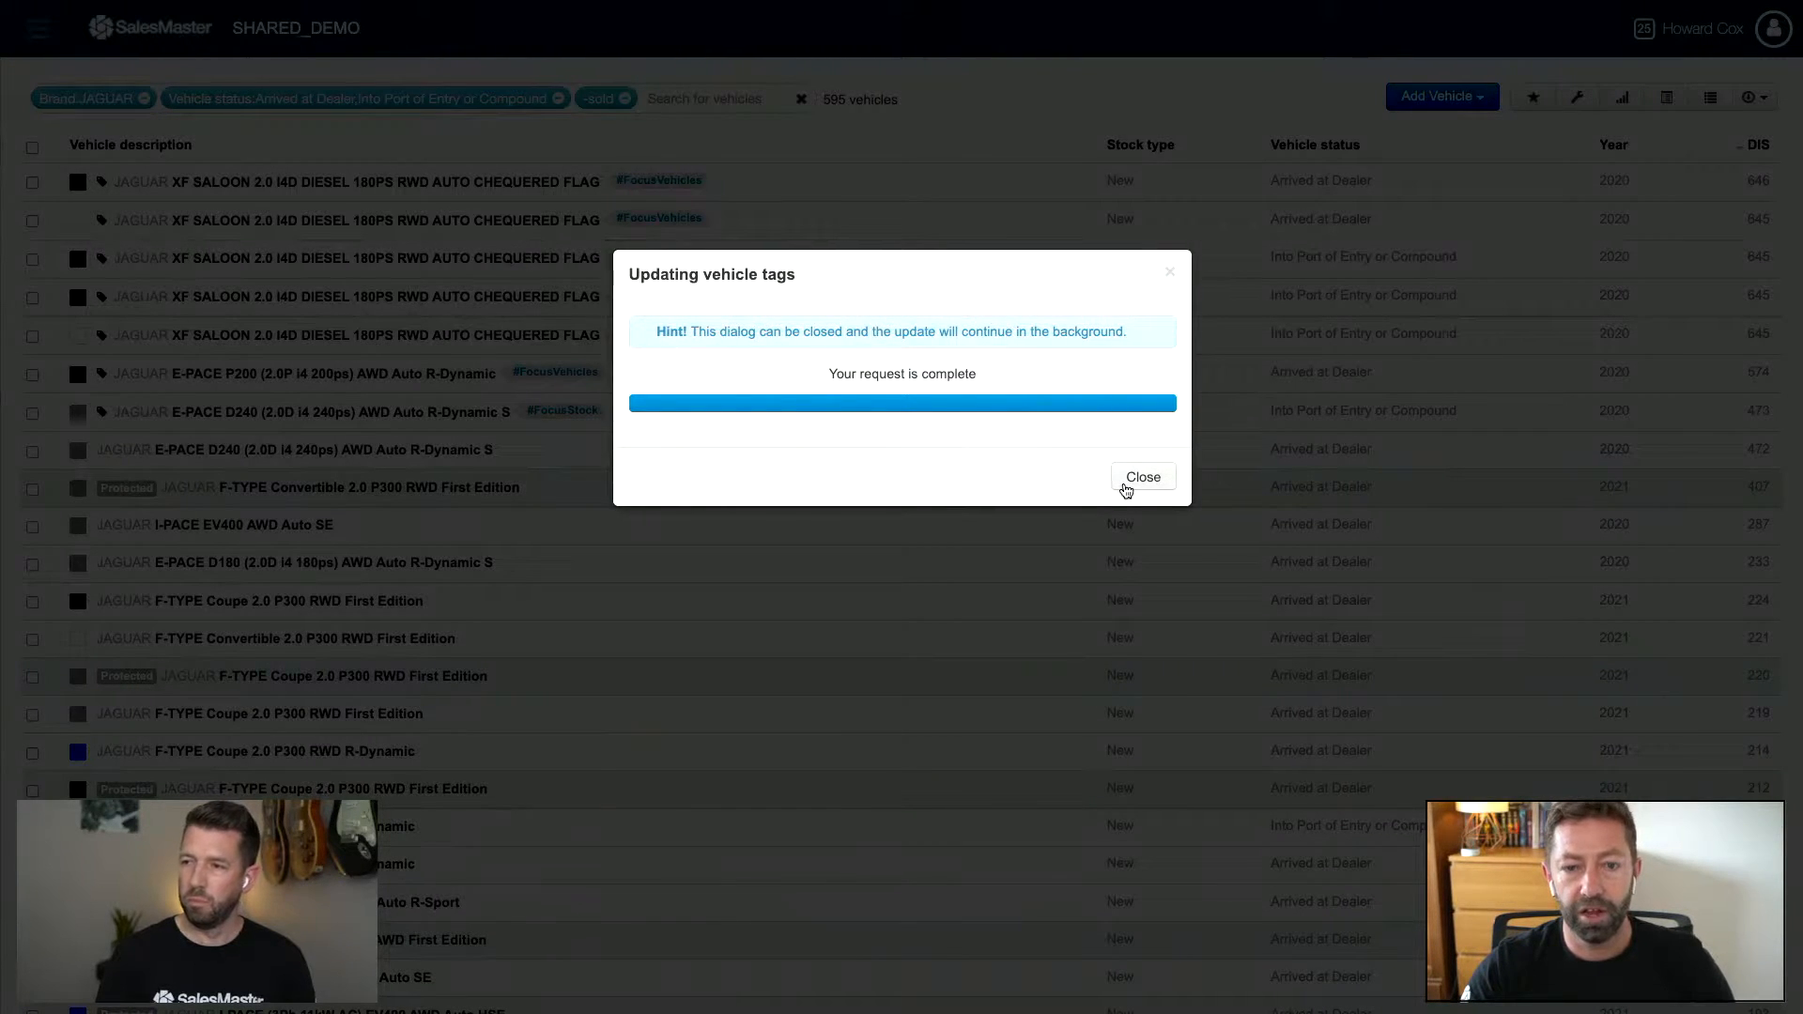
pyautogui.click(1126, 490)
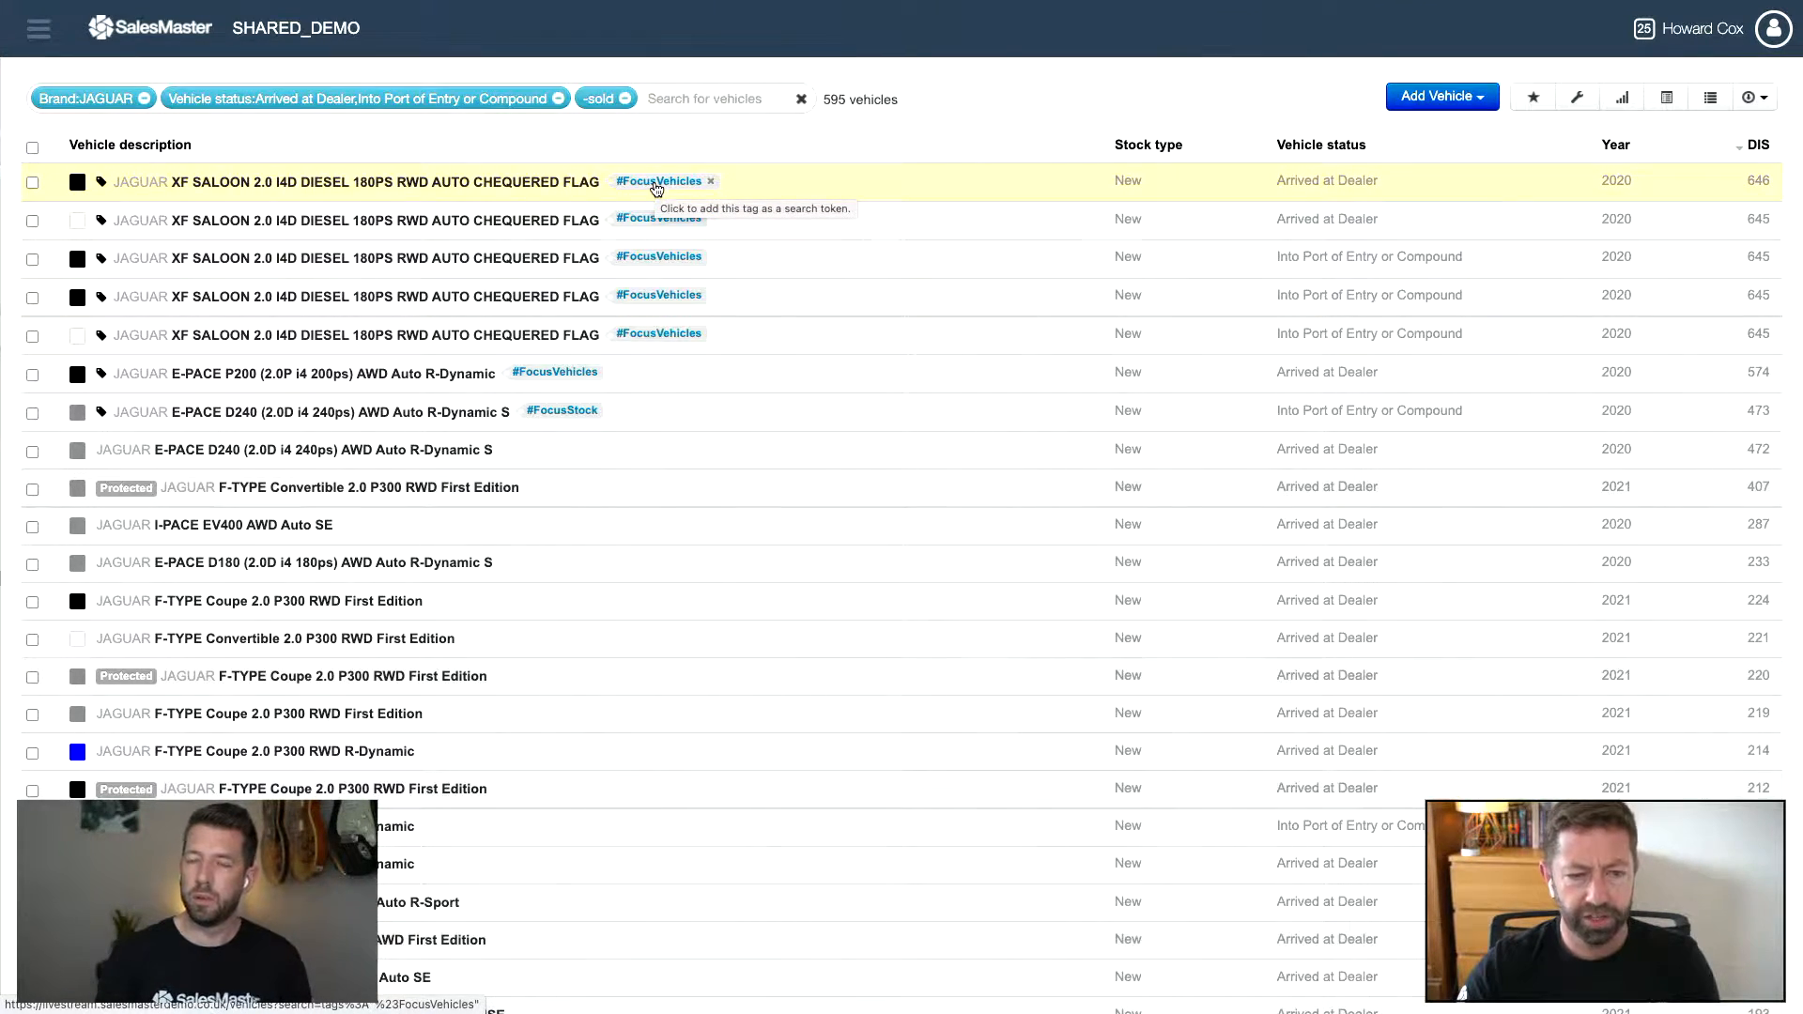
# Step: Filter the list by the #FocusVehicles tag and remove the vehicle status and Jaguar brand filters
pyautogui.click(656, 186)
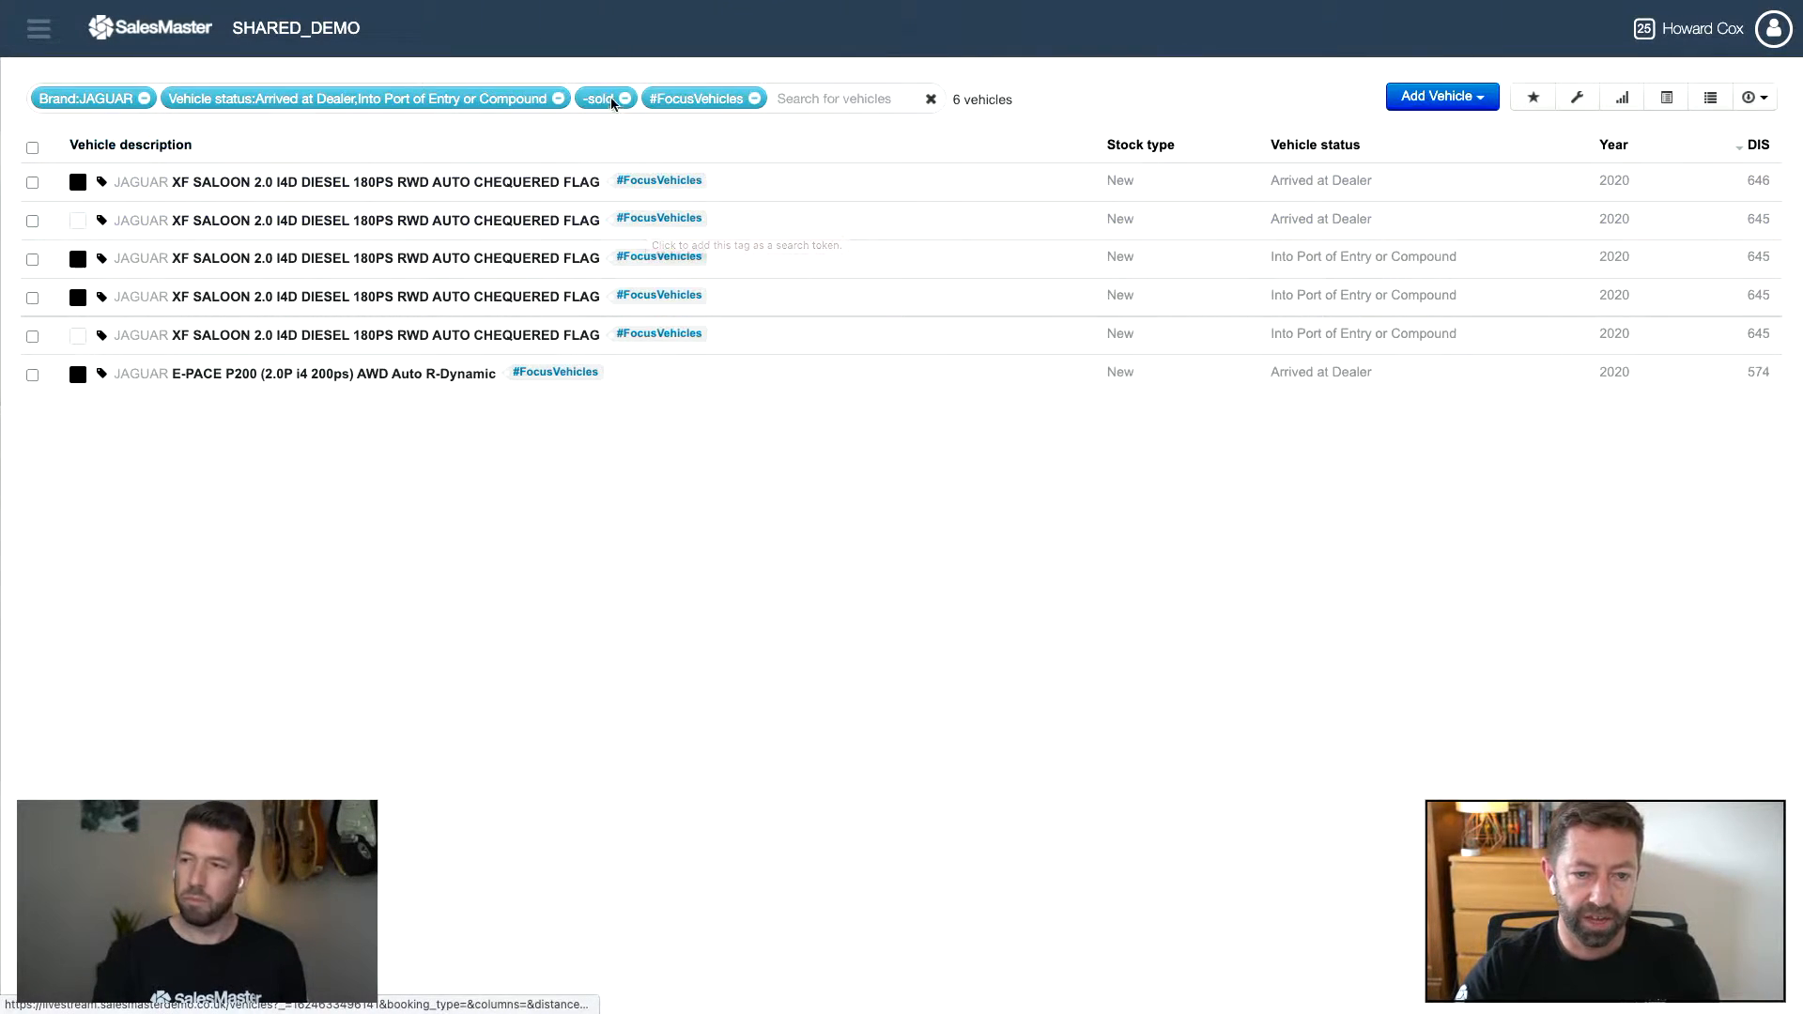
pyautogui.click(558, 99)
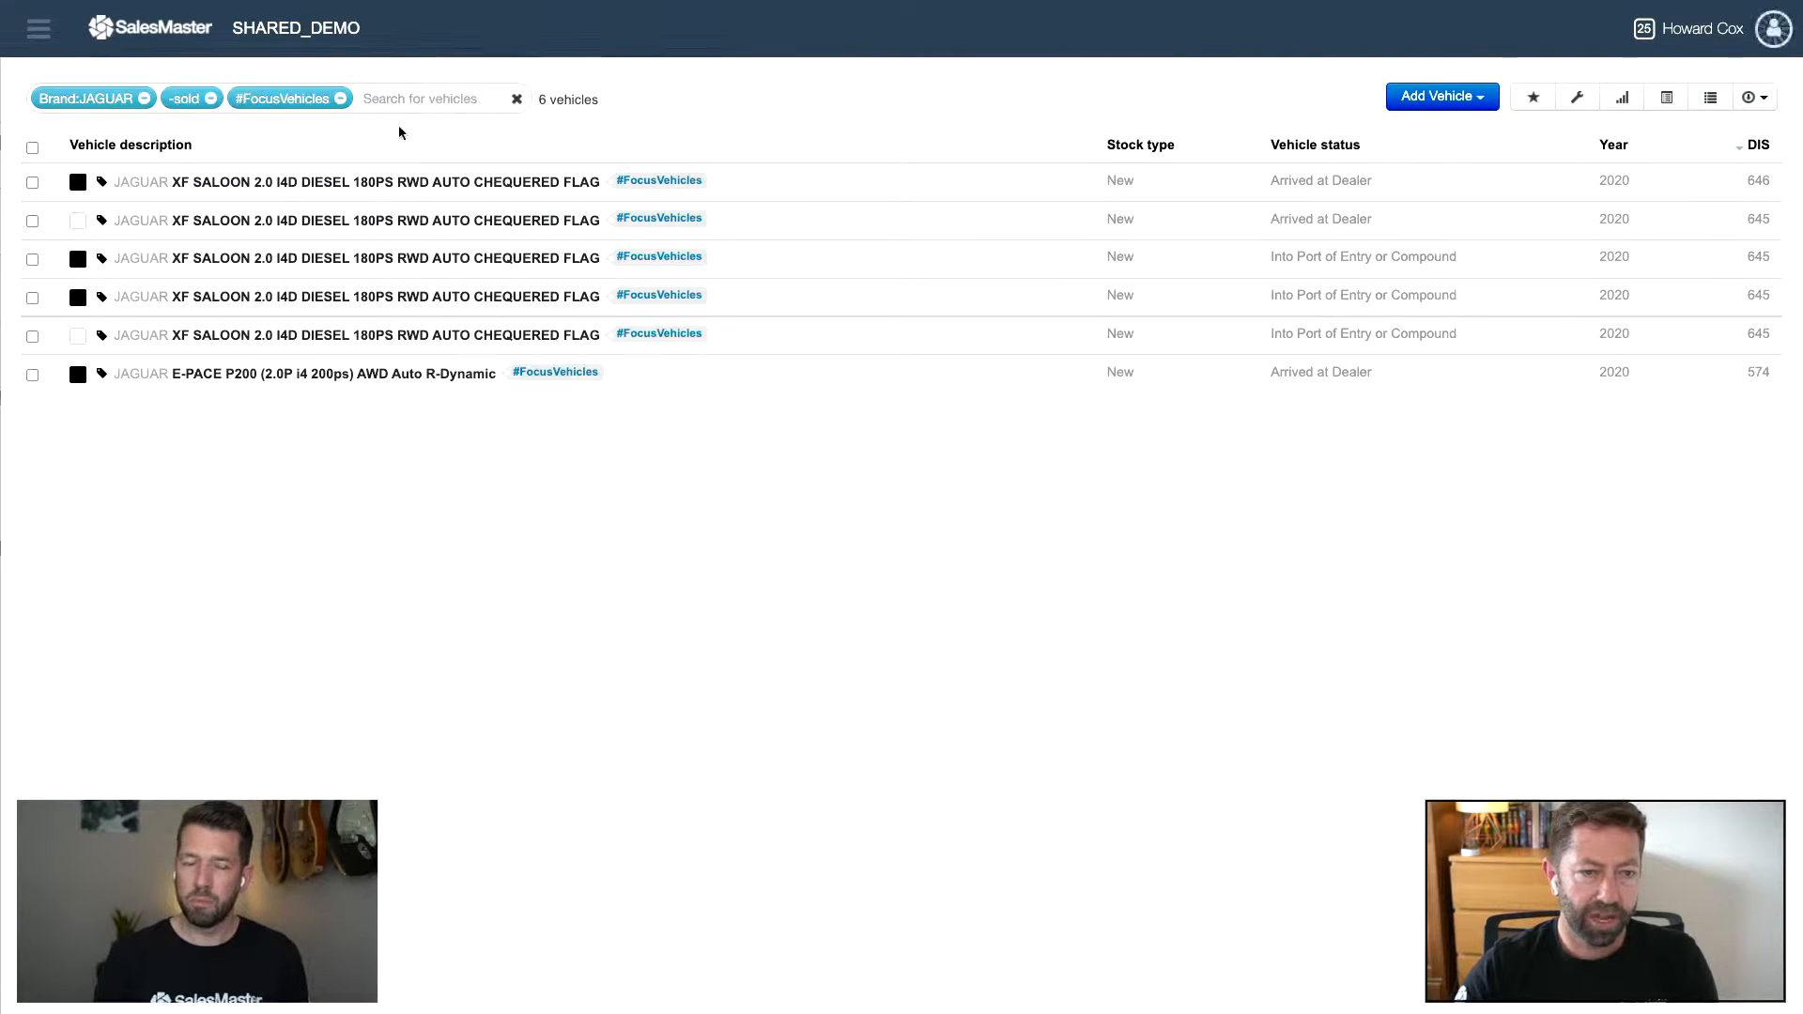
pyautogui.click(145, 101)
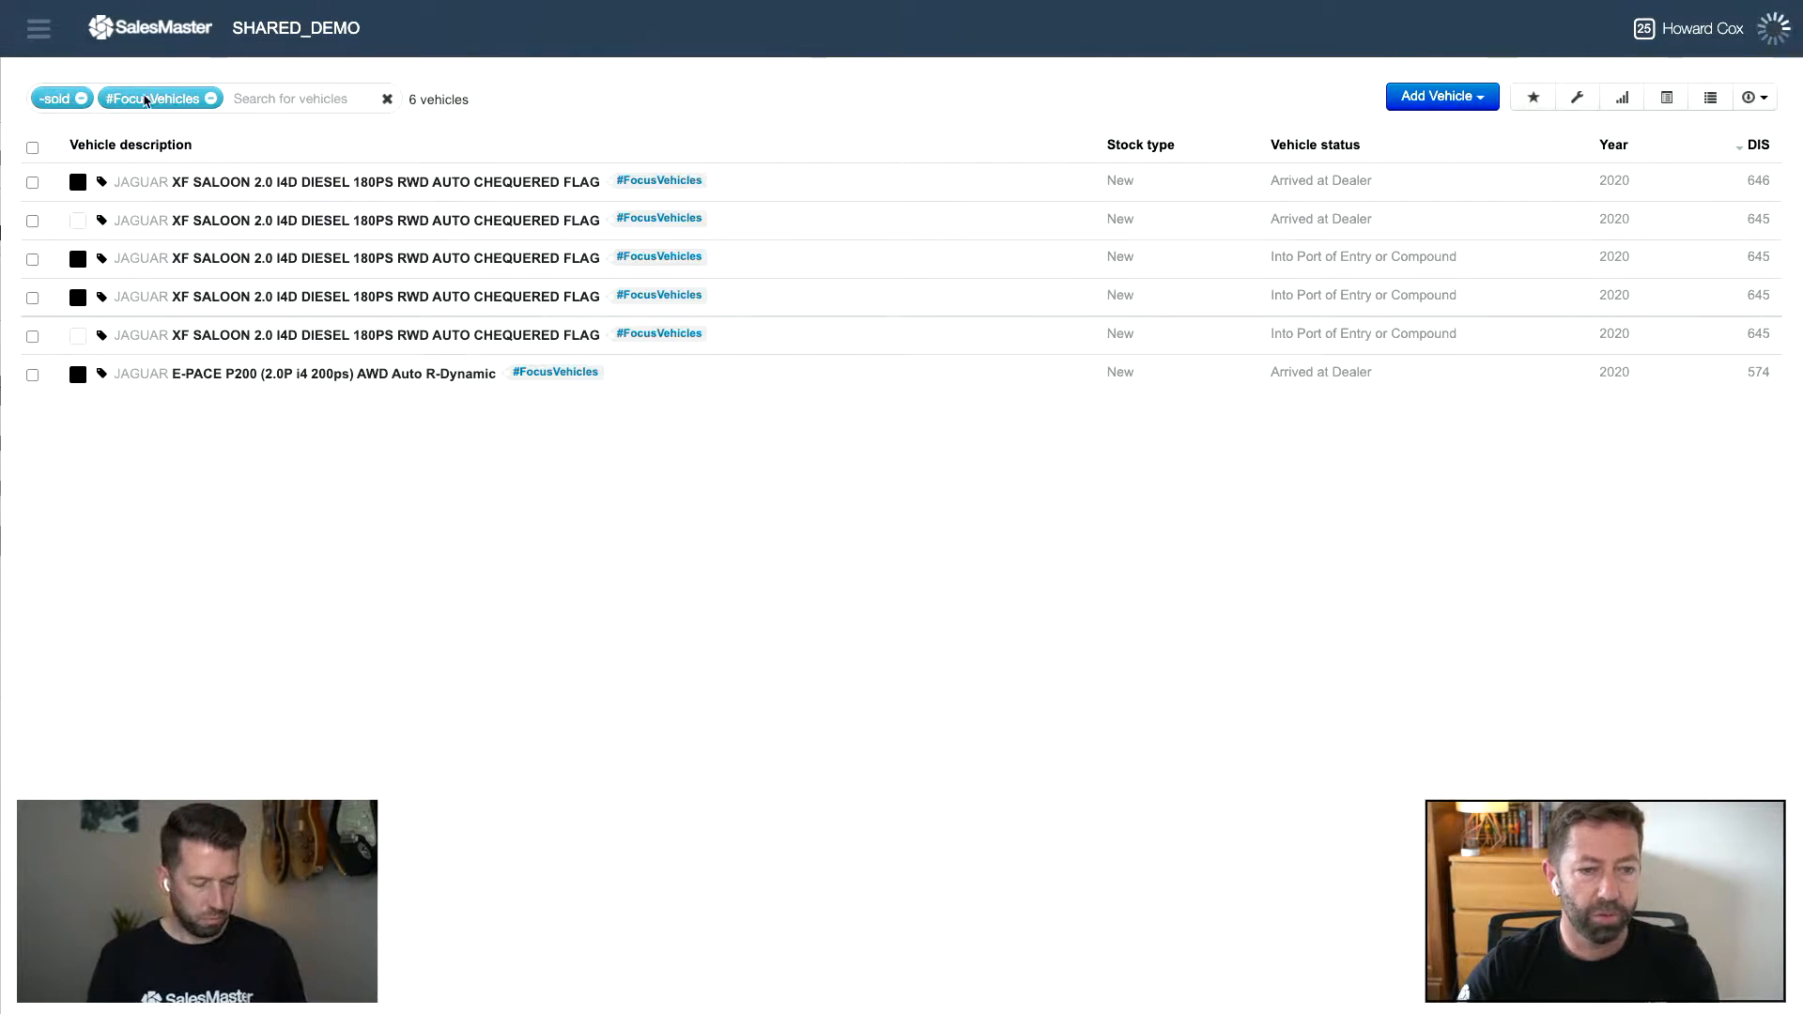
pyautogui.click(350, 141)
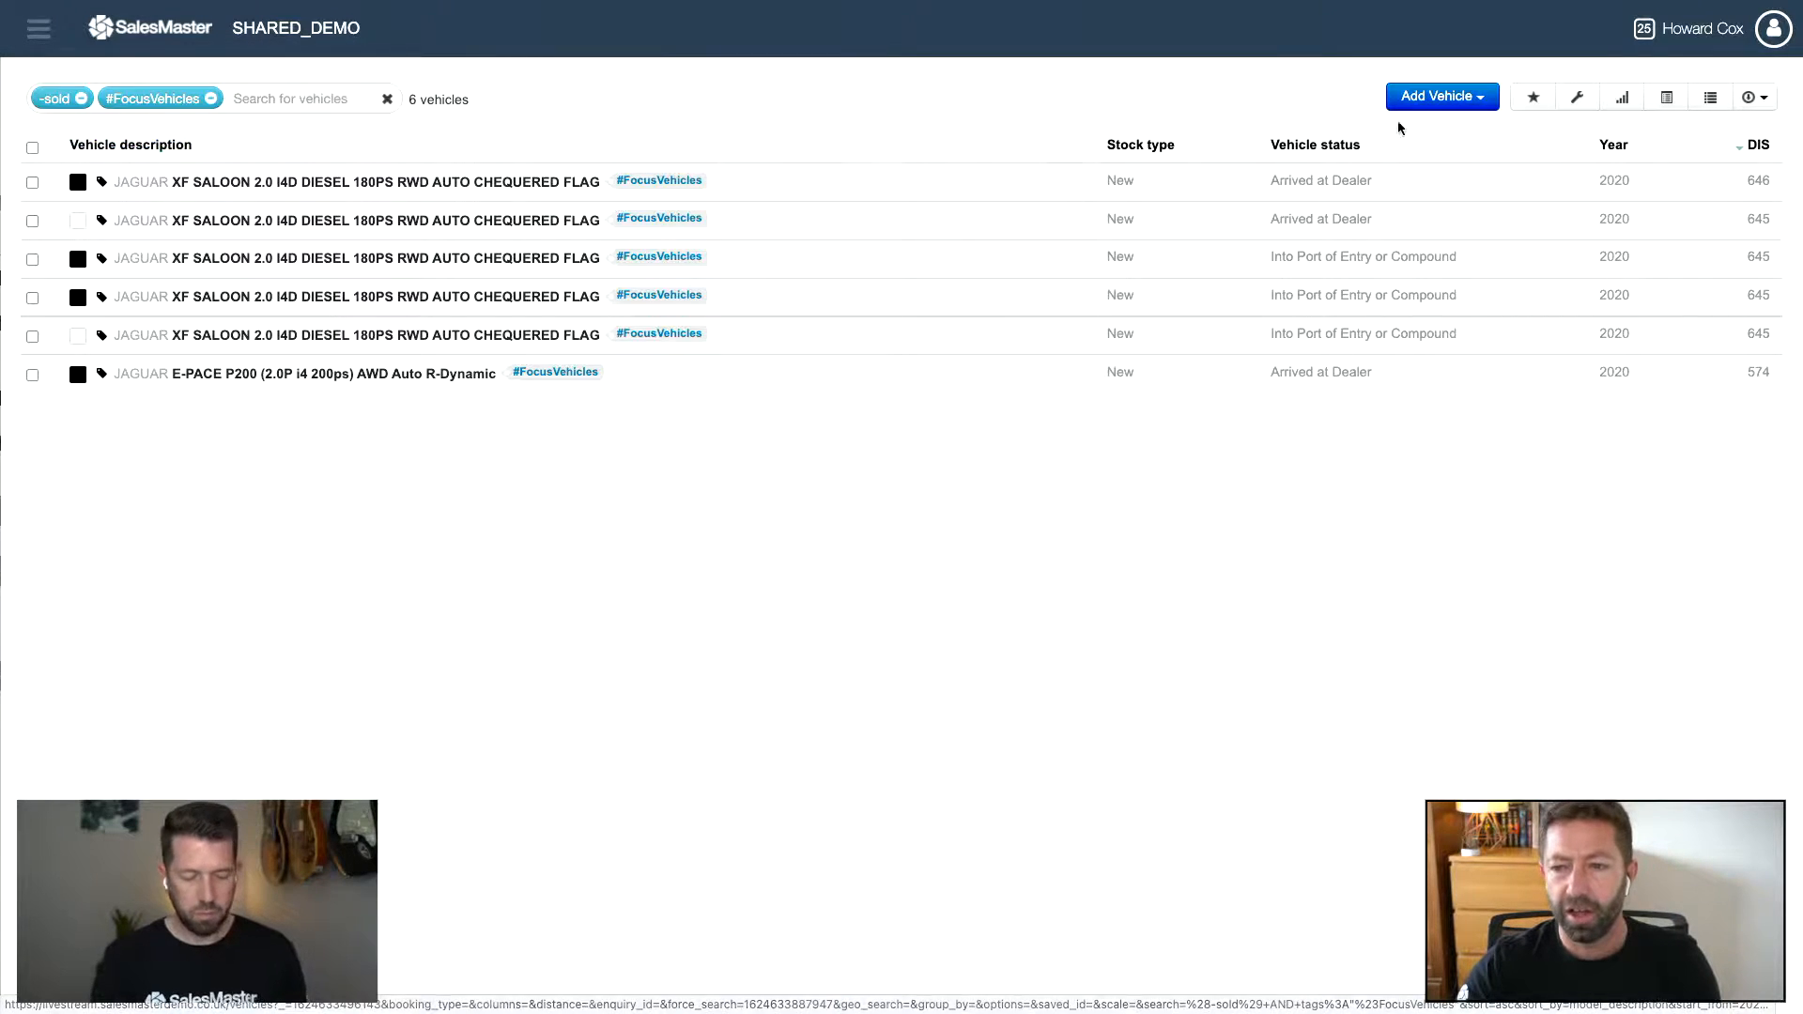
# Step: Save the current search as an unshared view labelled Focus Vehicles and pin it as a tab
pyautogui.click(1532, 99)
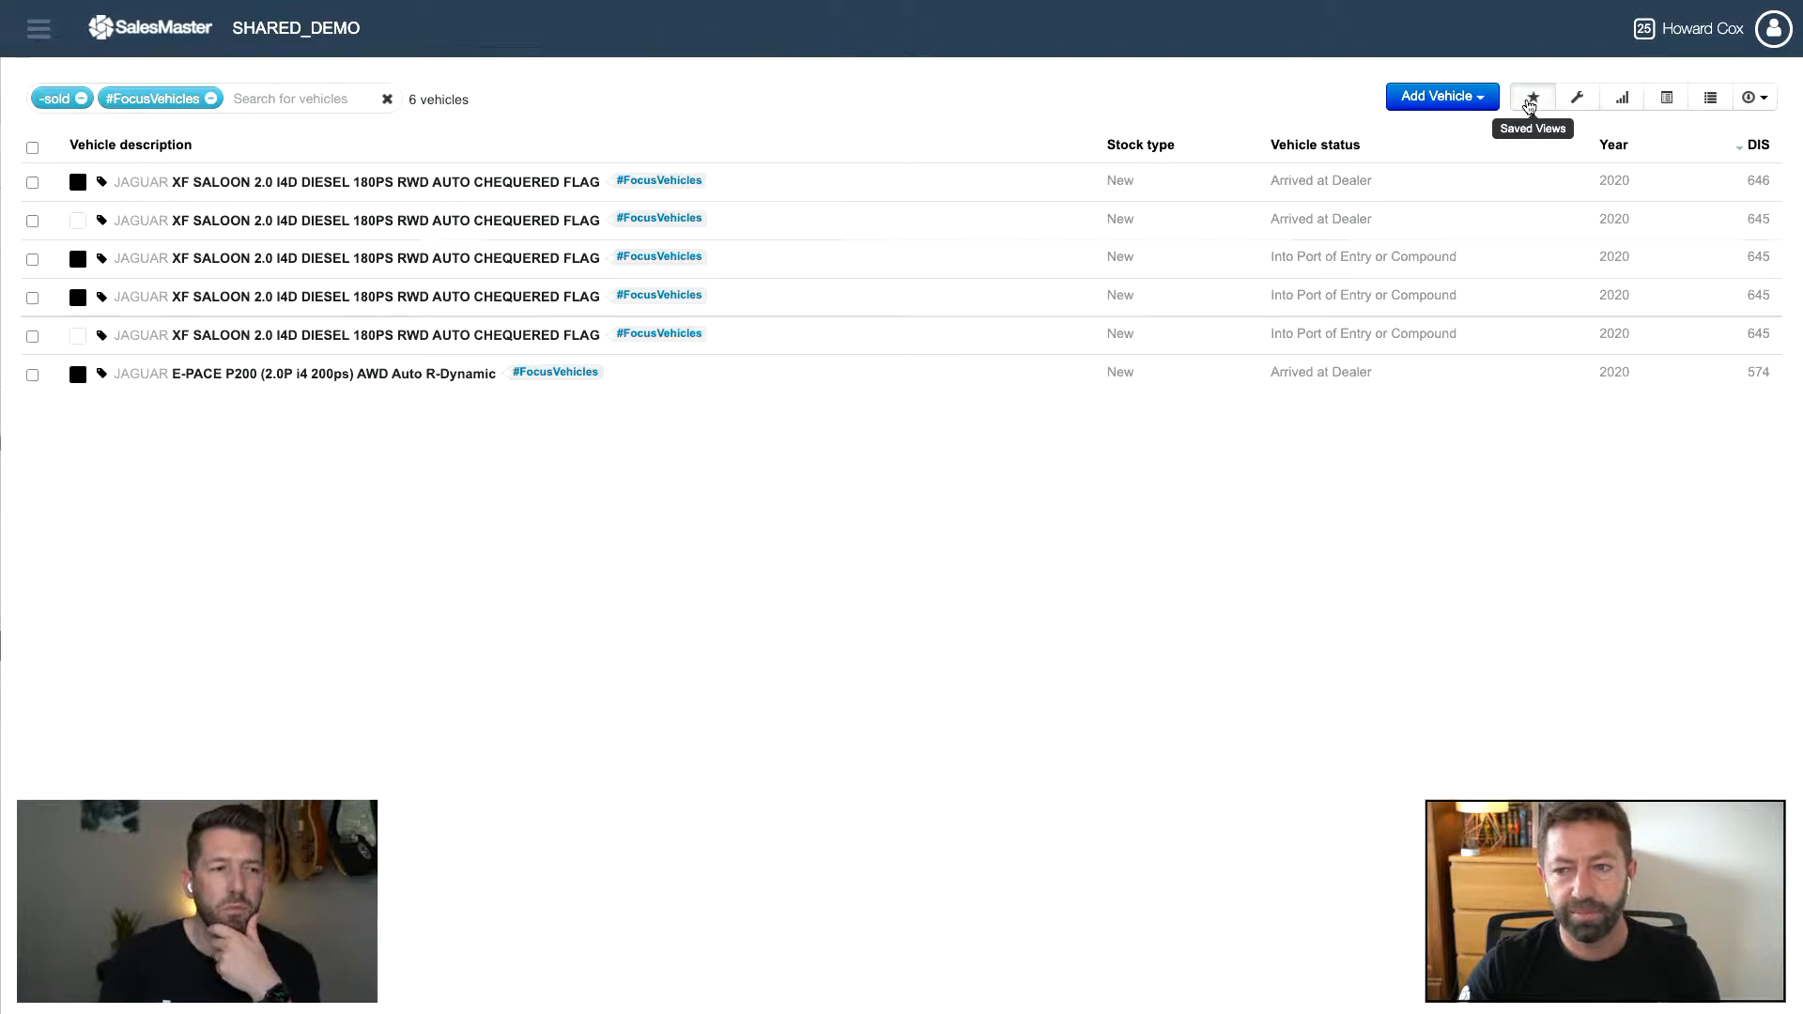
pyautogui.moveTo(347, 217); pyautogui.dragTo(47, 204)
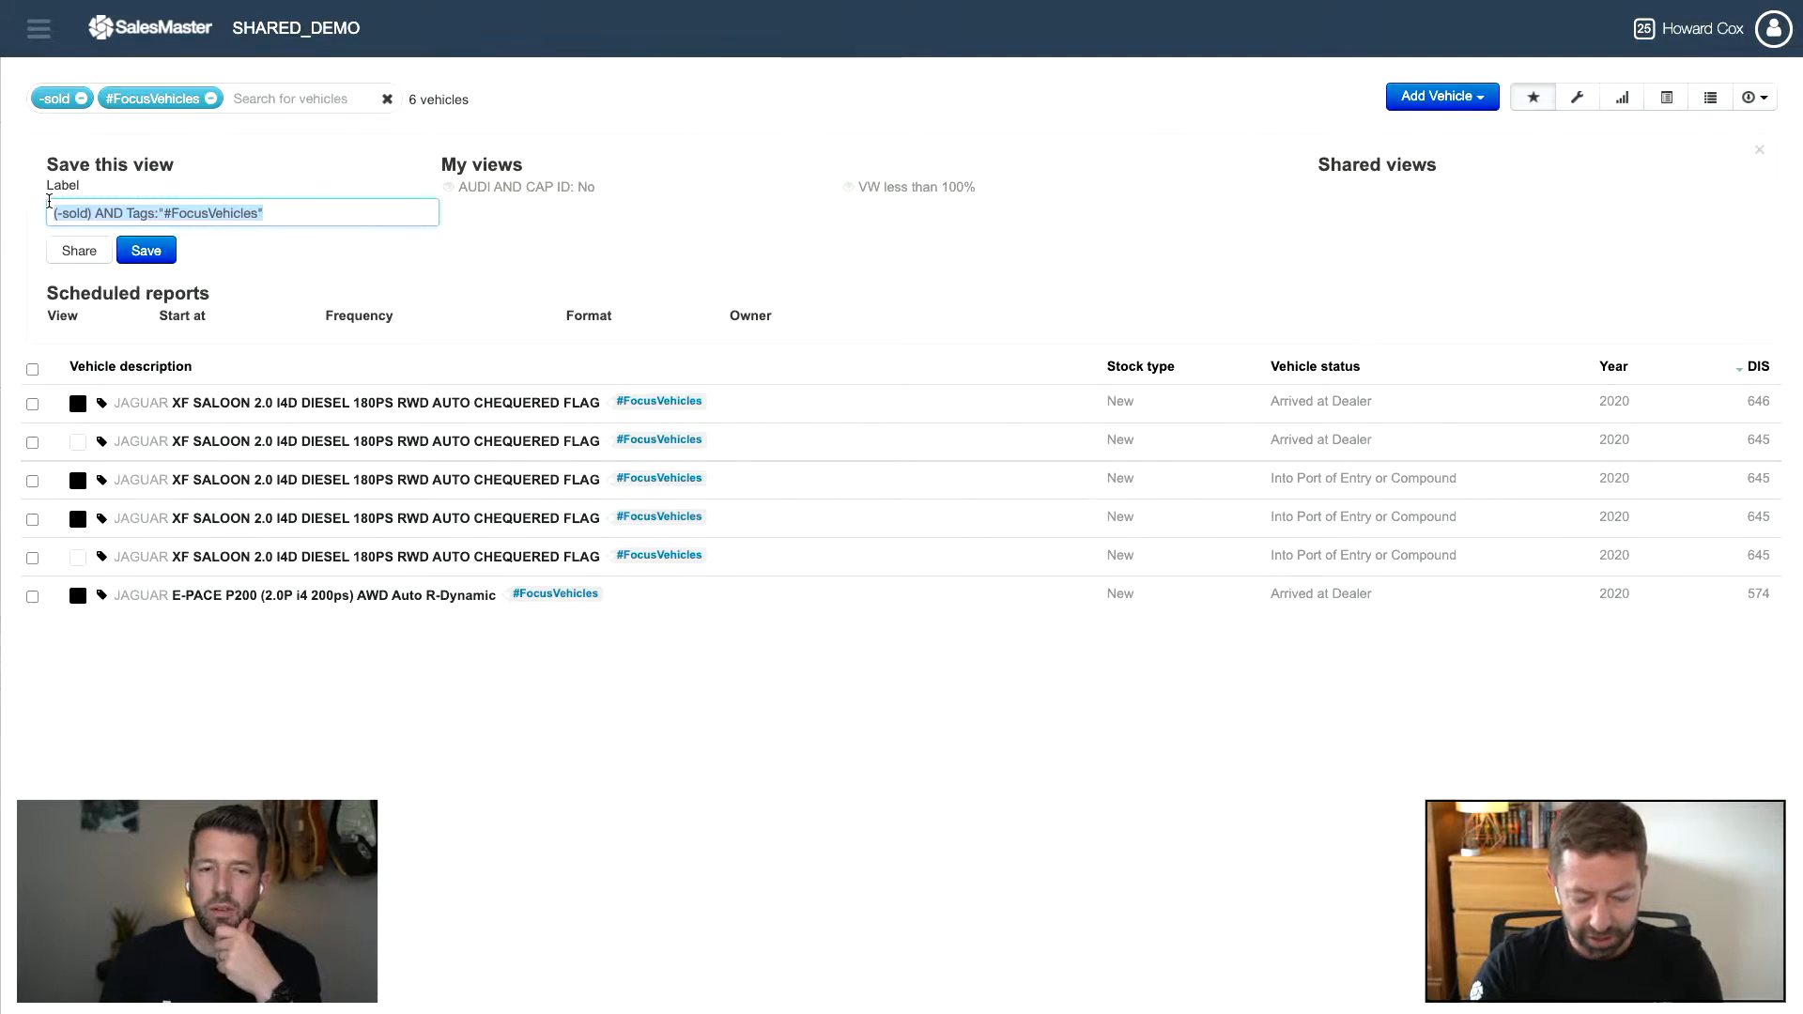
pyautogui.write('Focu')
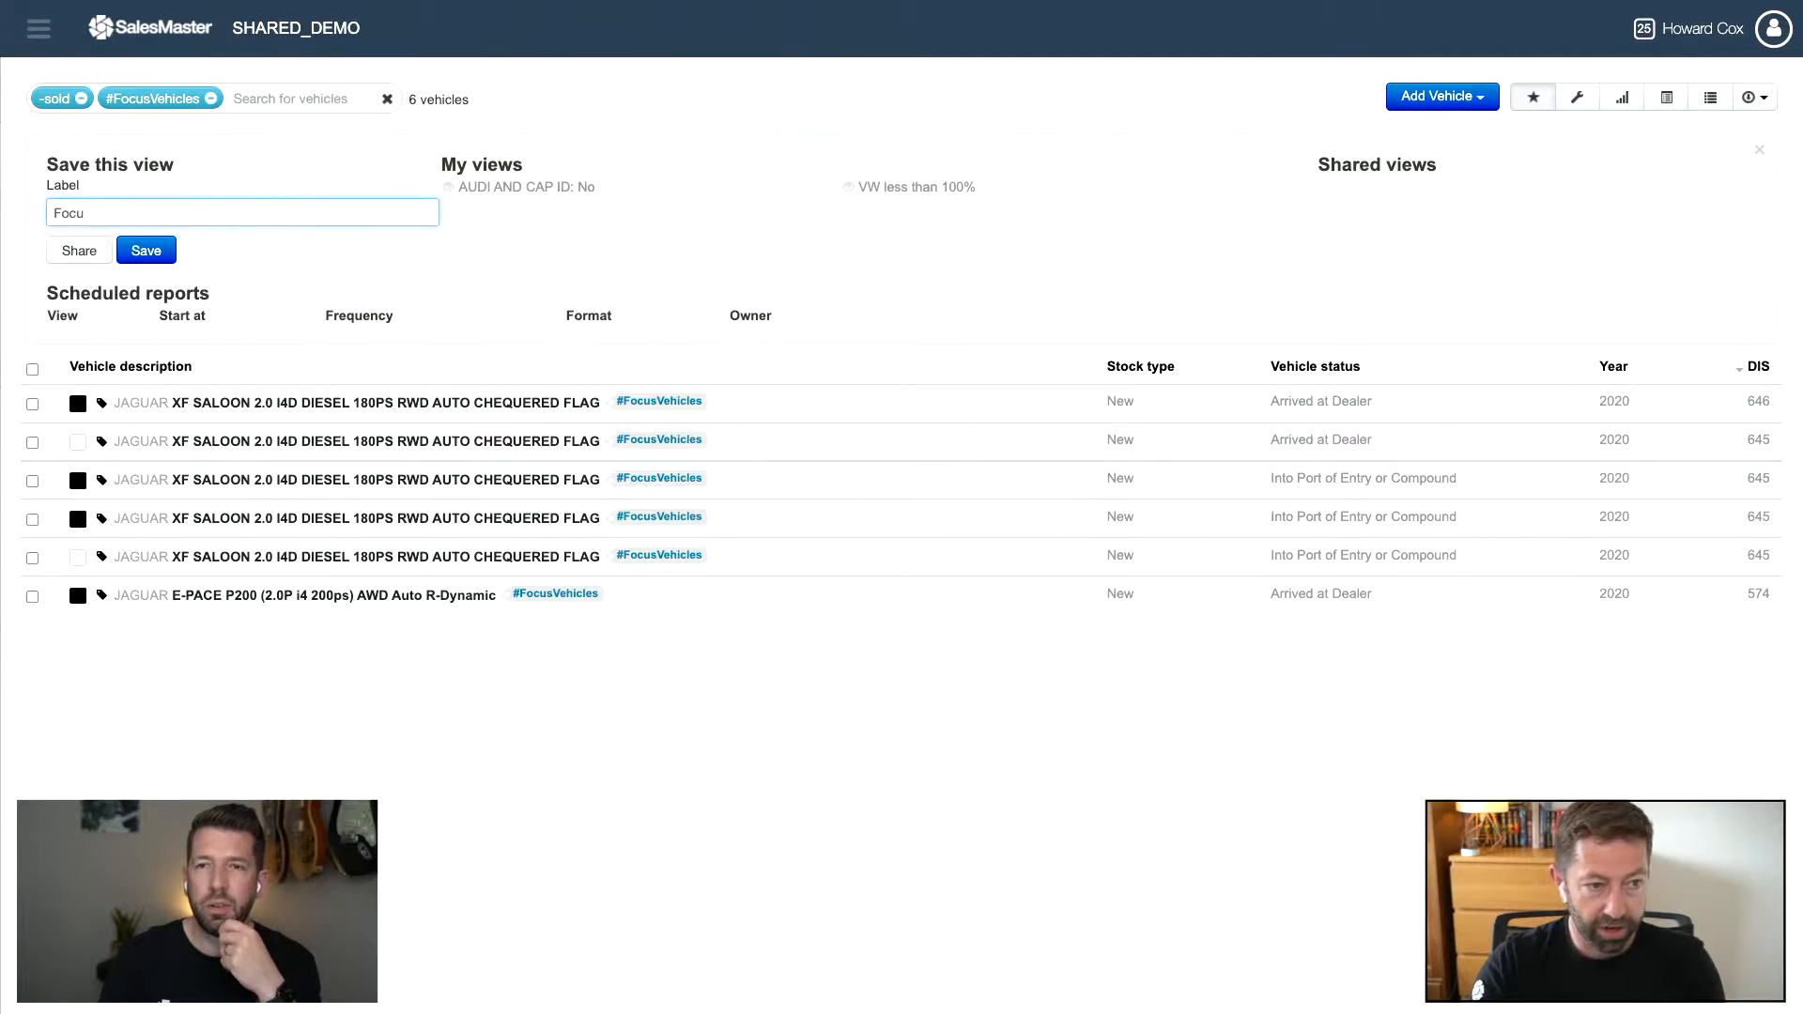
pyautogui.write('s')
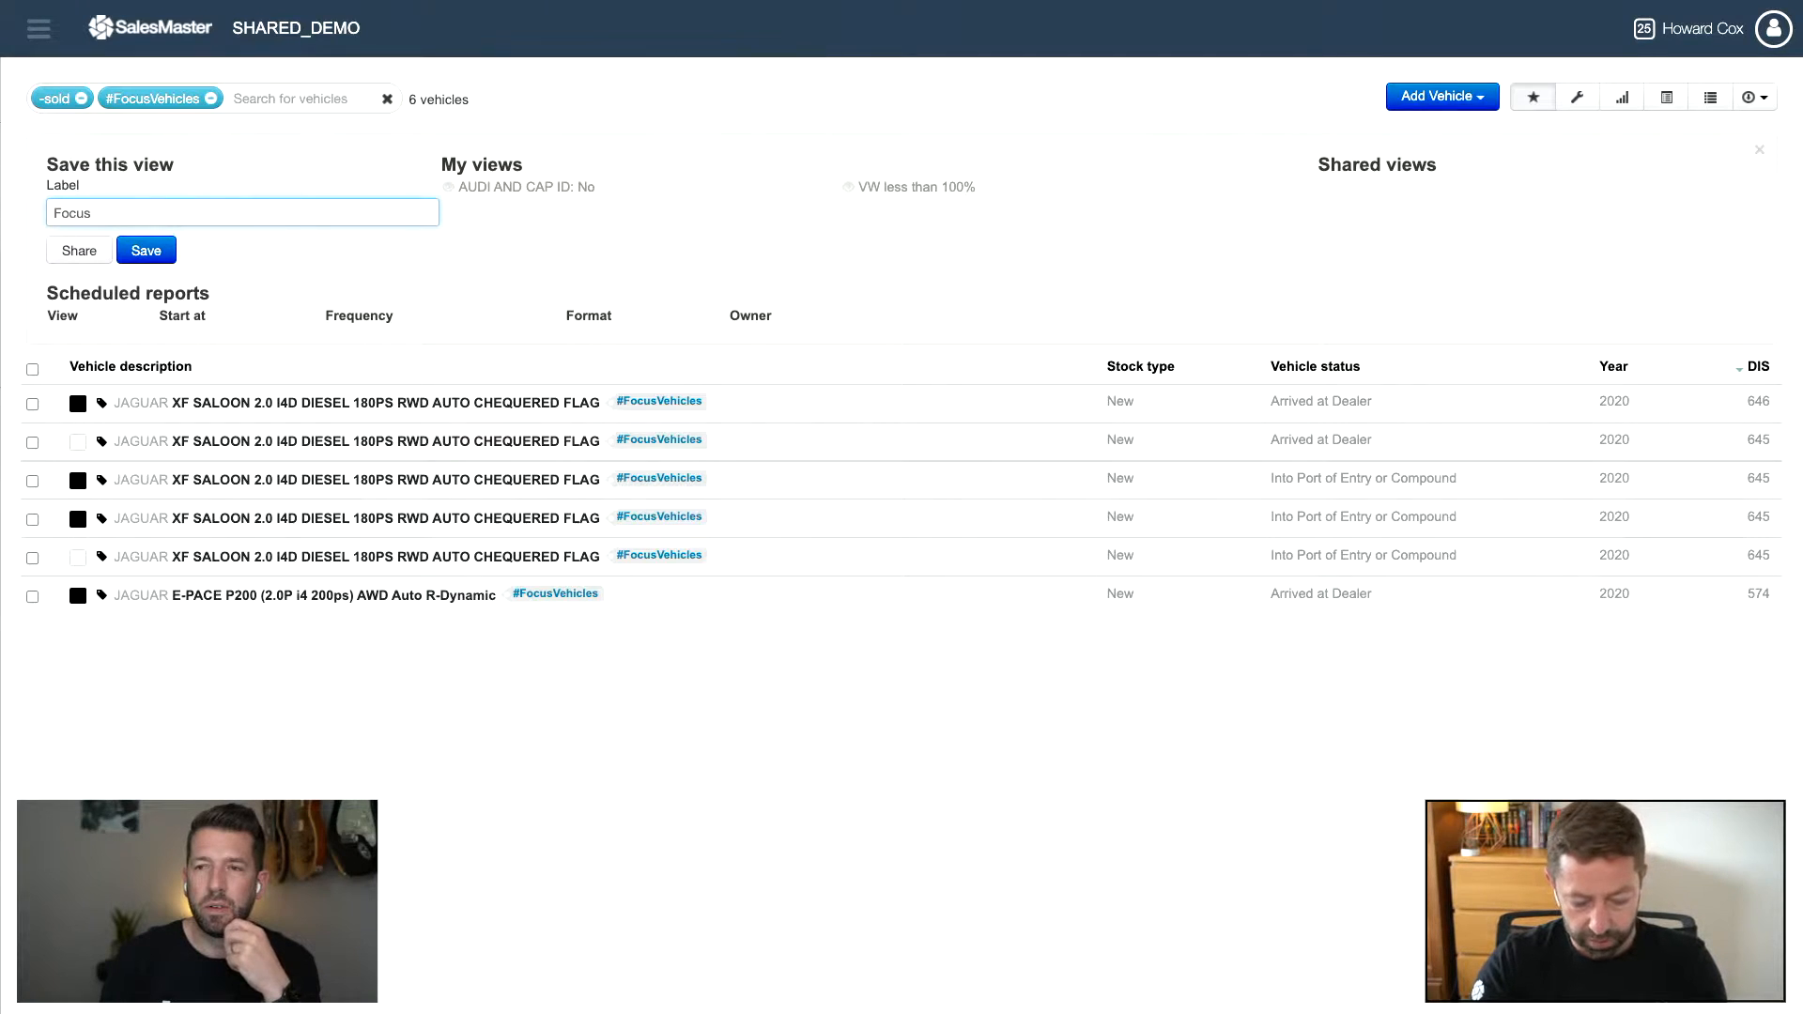
pyautogui.write(' Vehicles')
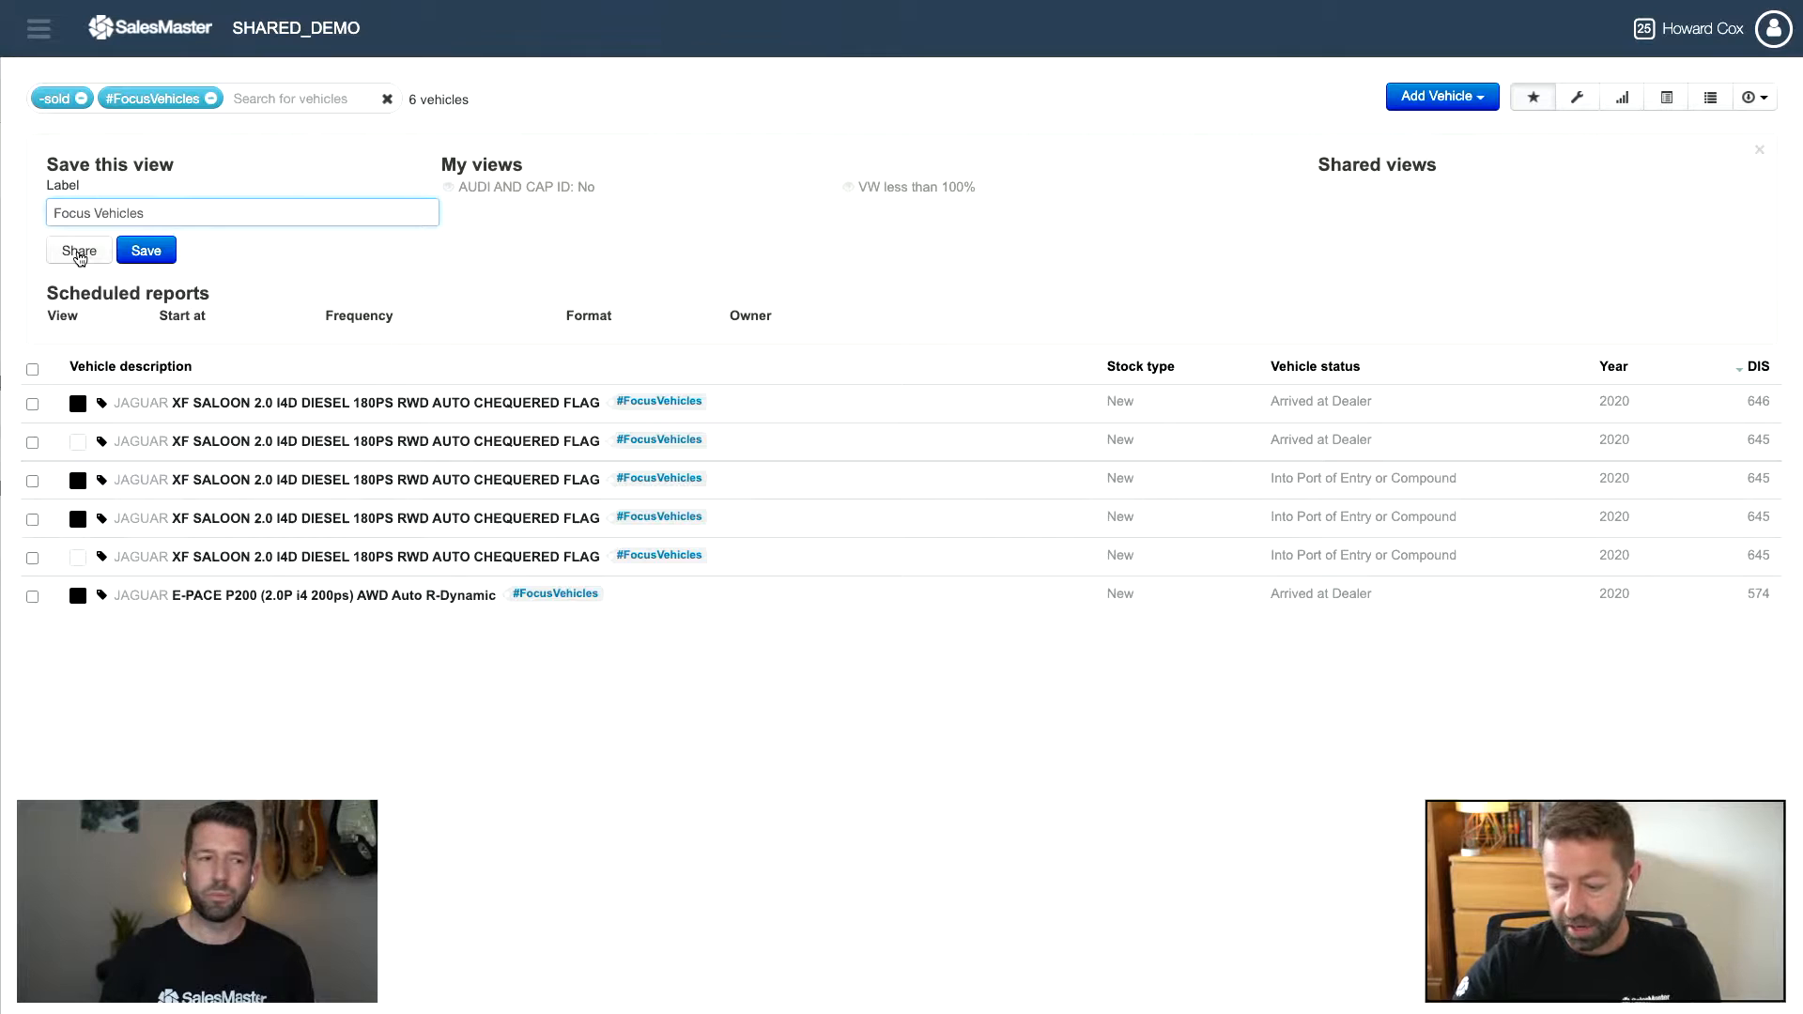
pyautogui.click(79, 251)
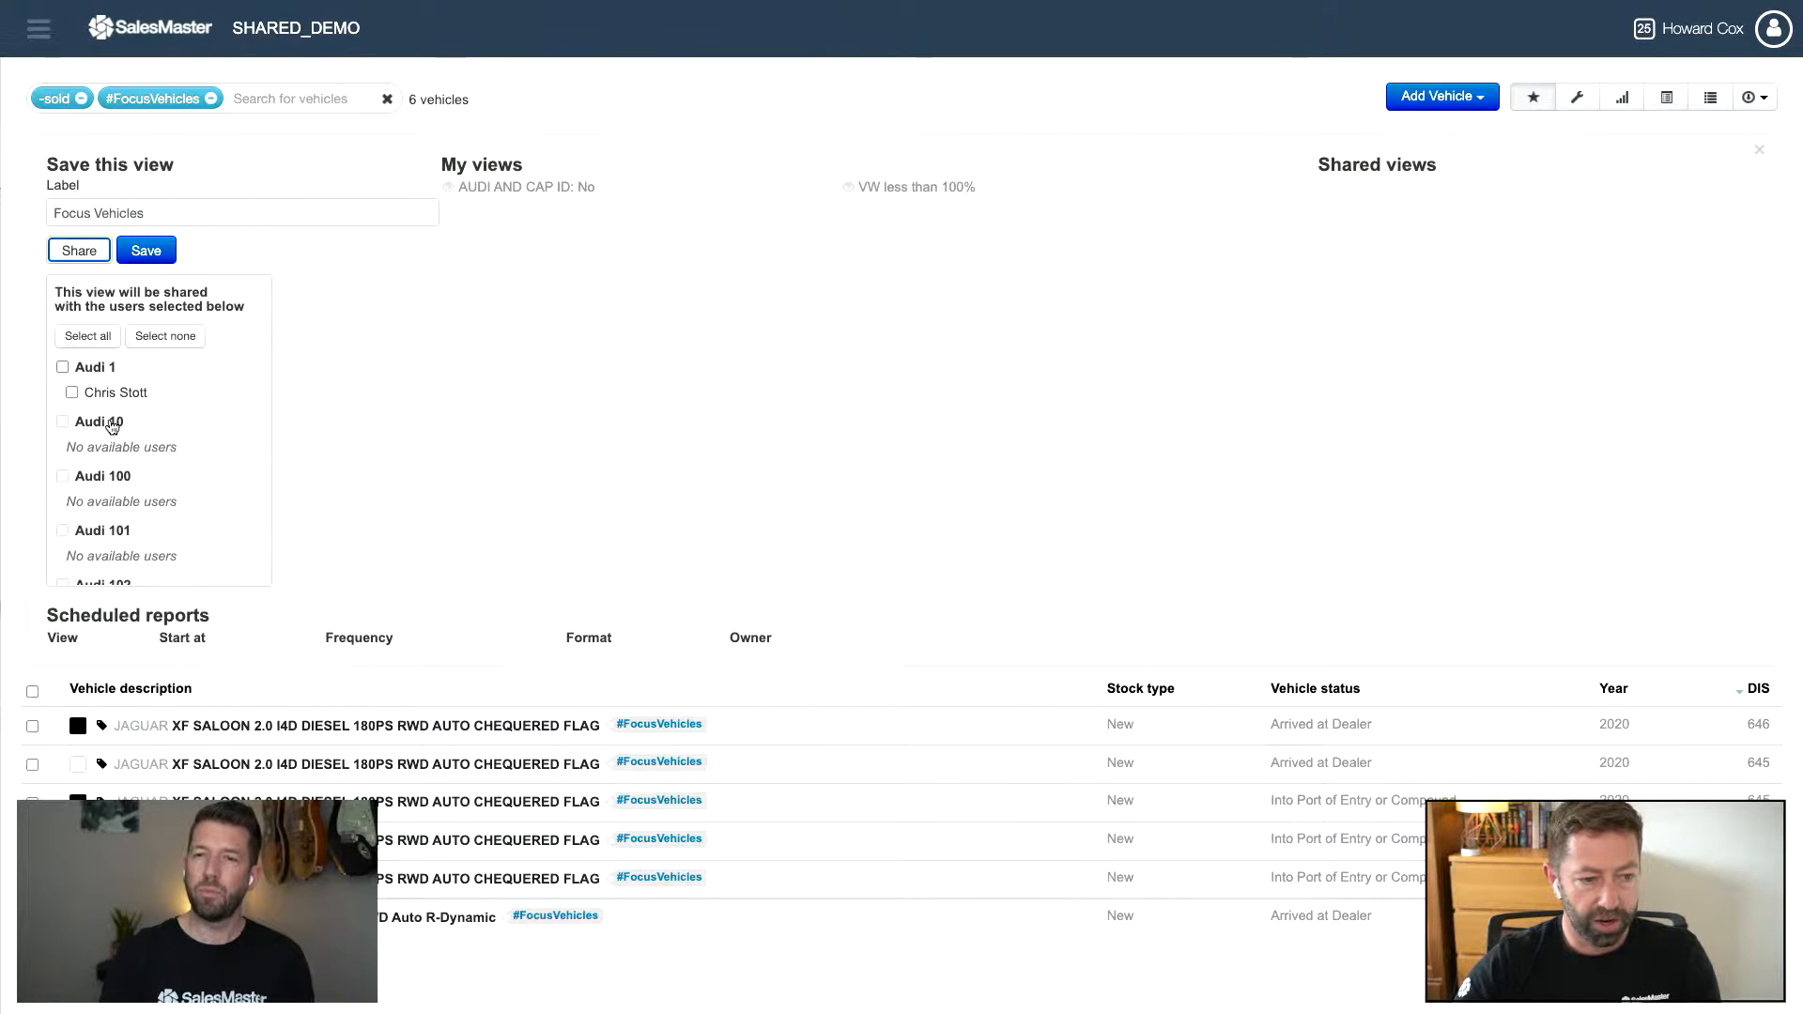
pyautogui.click(96, 261)
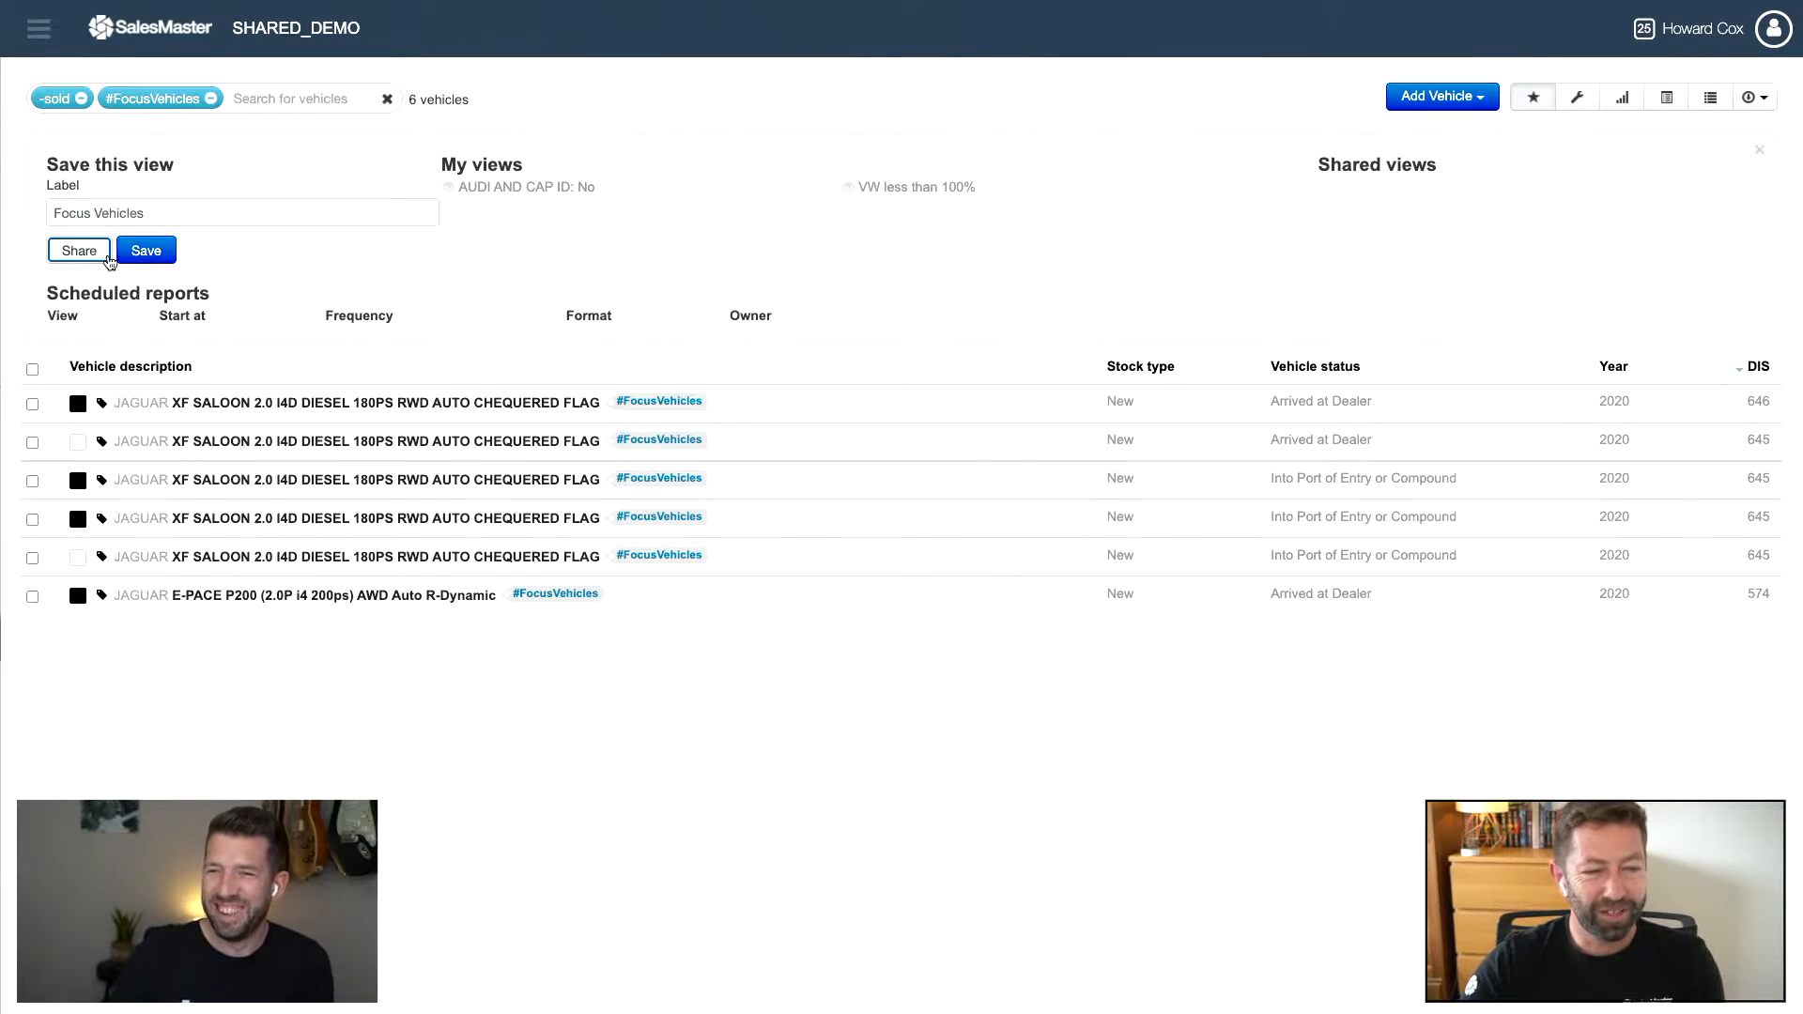
pyautogui.click(146, 251)
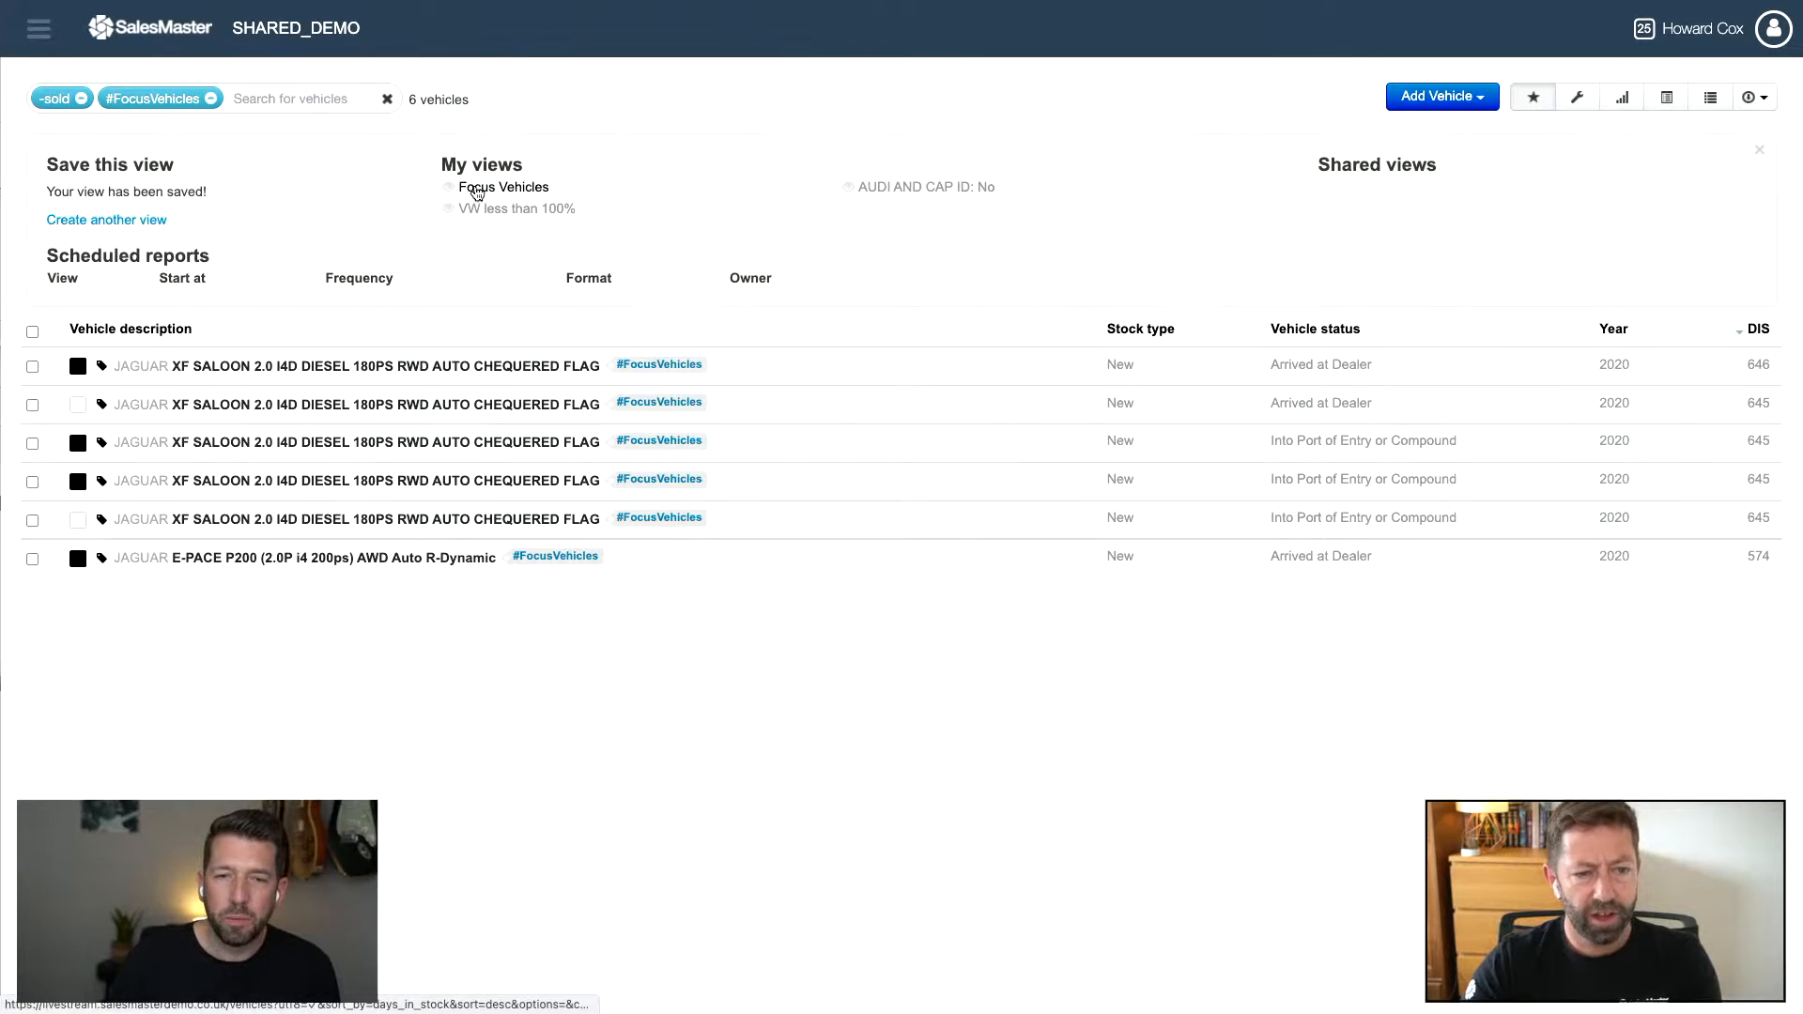
pyautogui.click(480, 191)
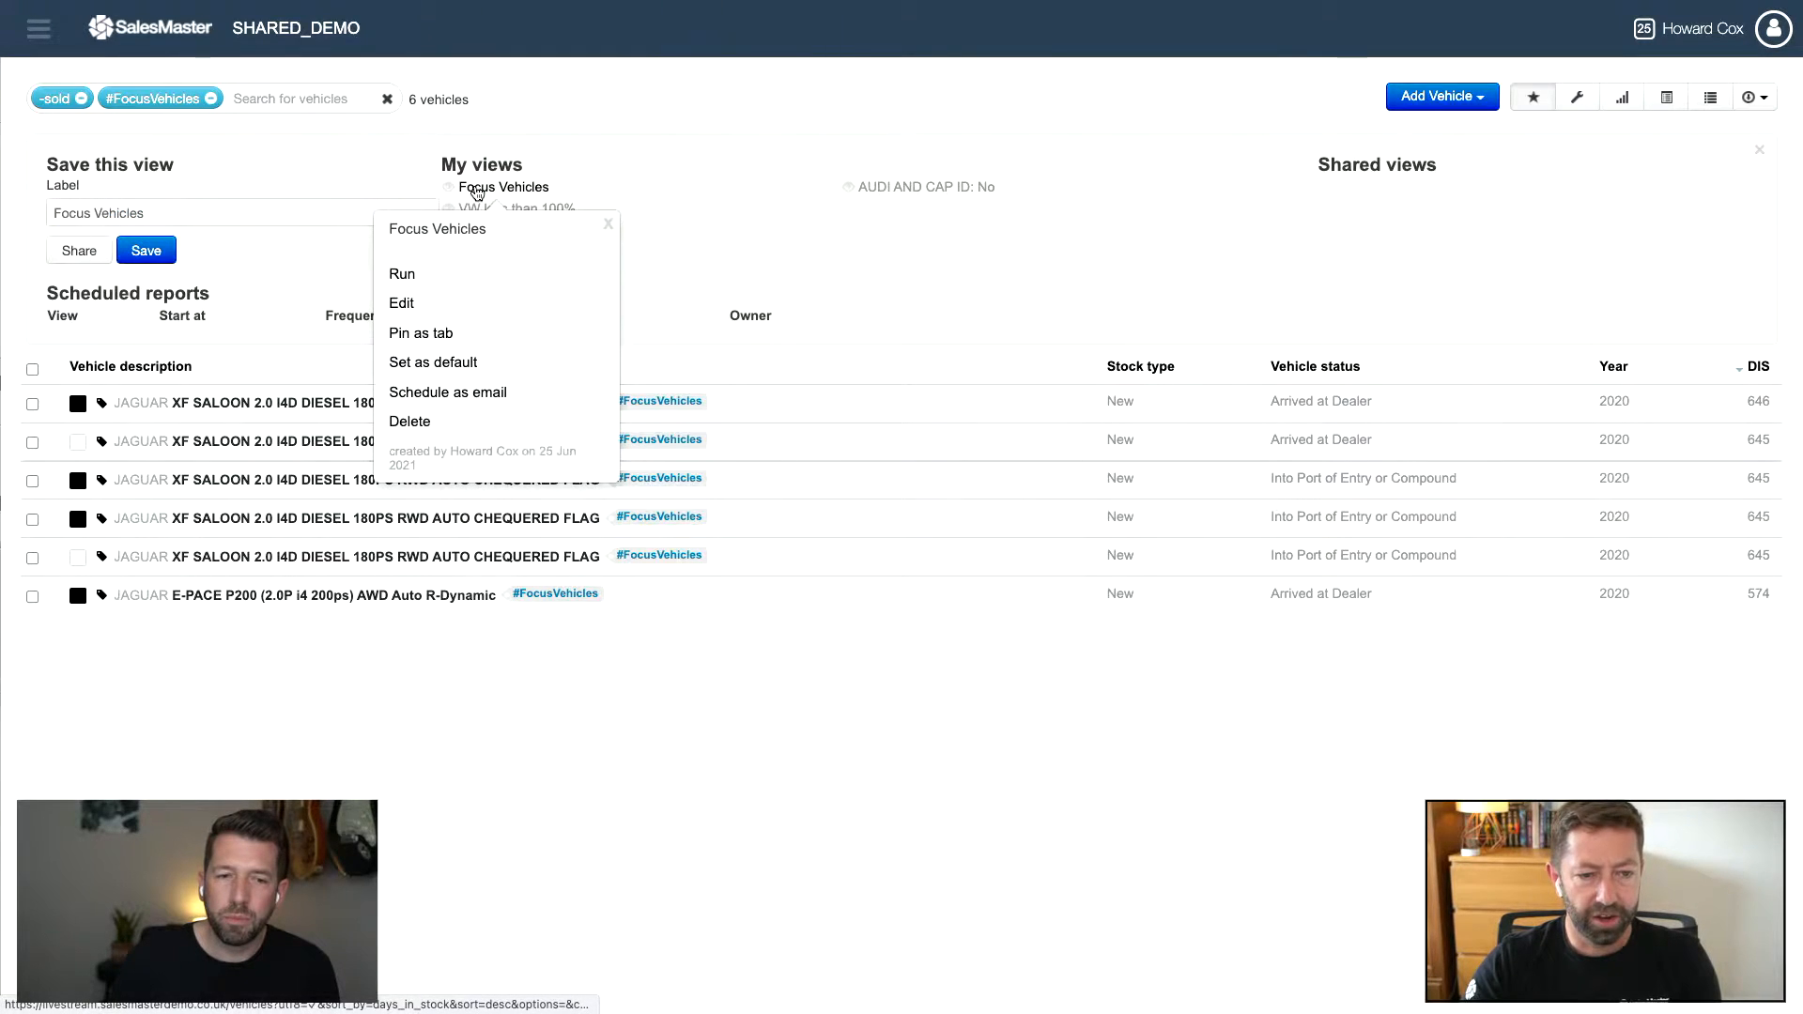
pyautogui.click(431, 335)
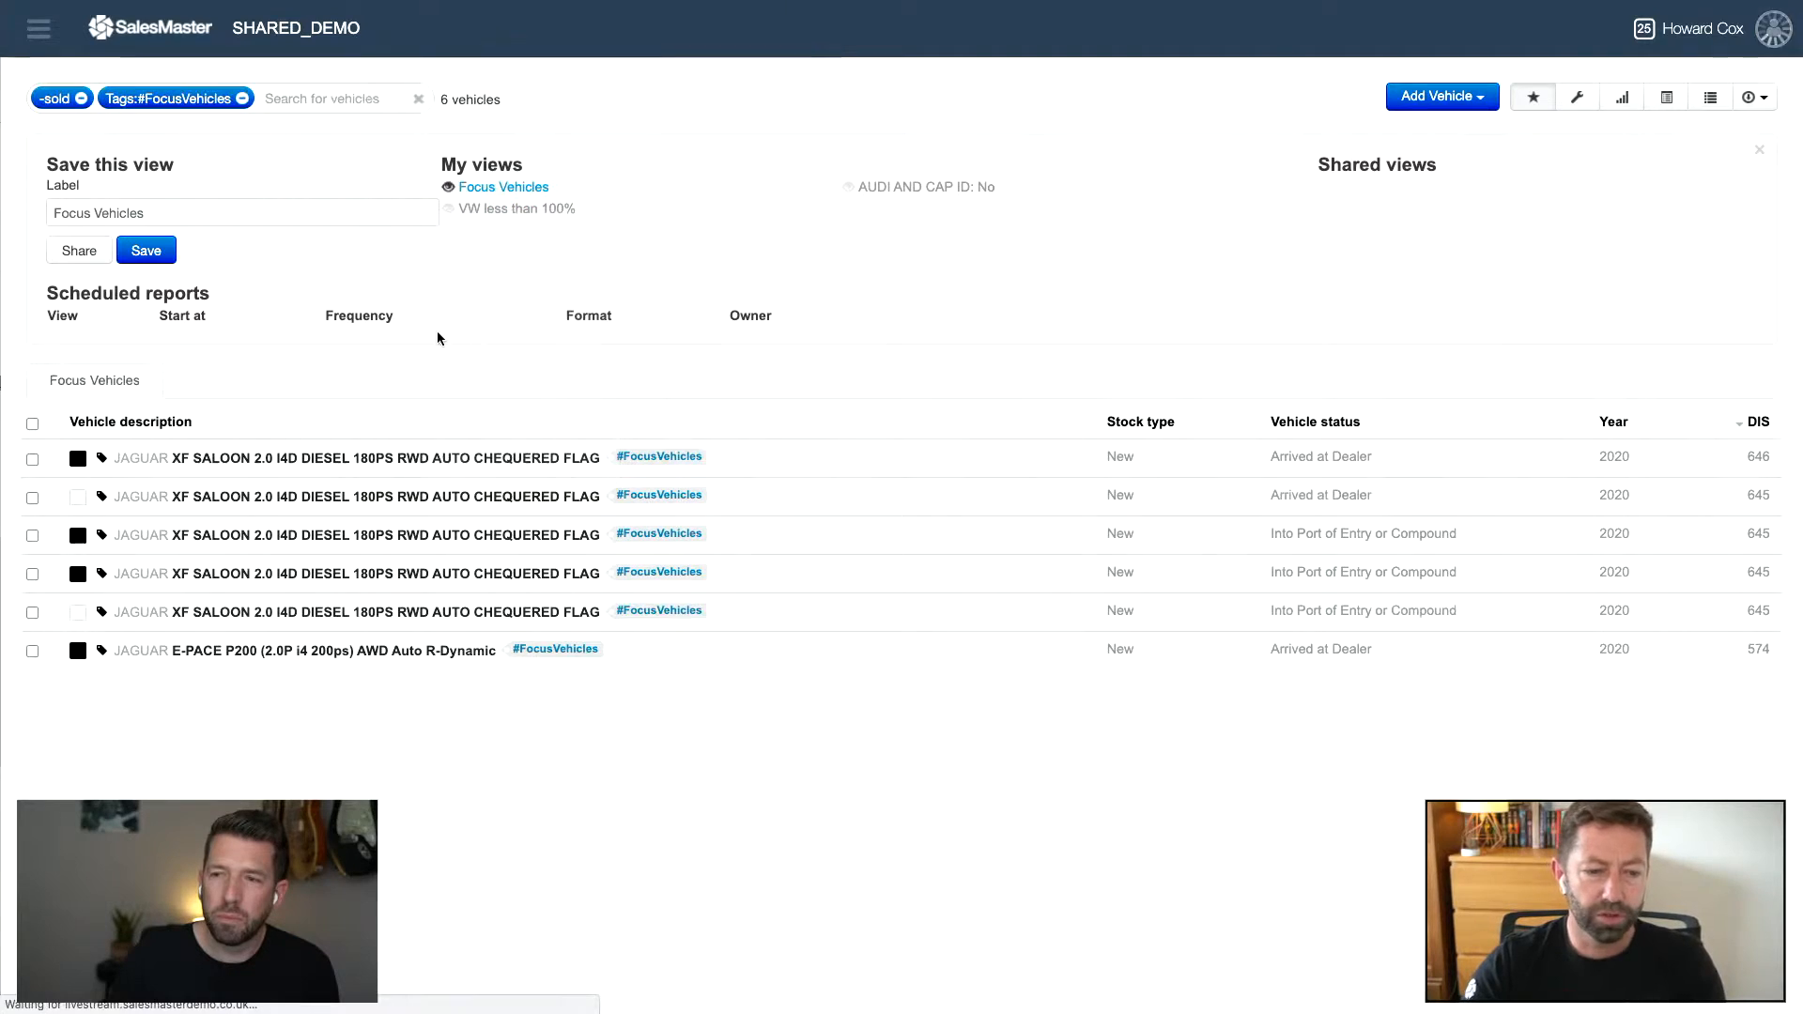
# Step: Start scheduling the Focus Vehicles view as a weekly Monday and Friday email report, and cancel without saving
pyautogui.click(489, 190)
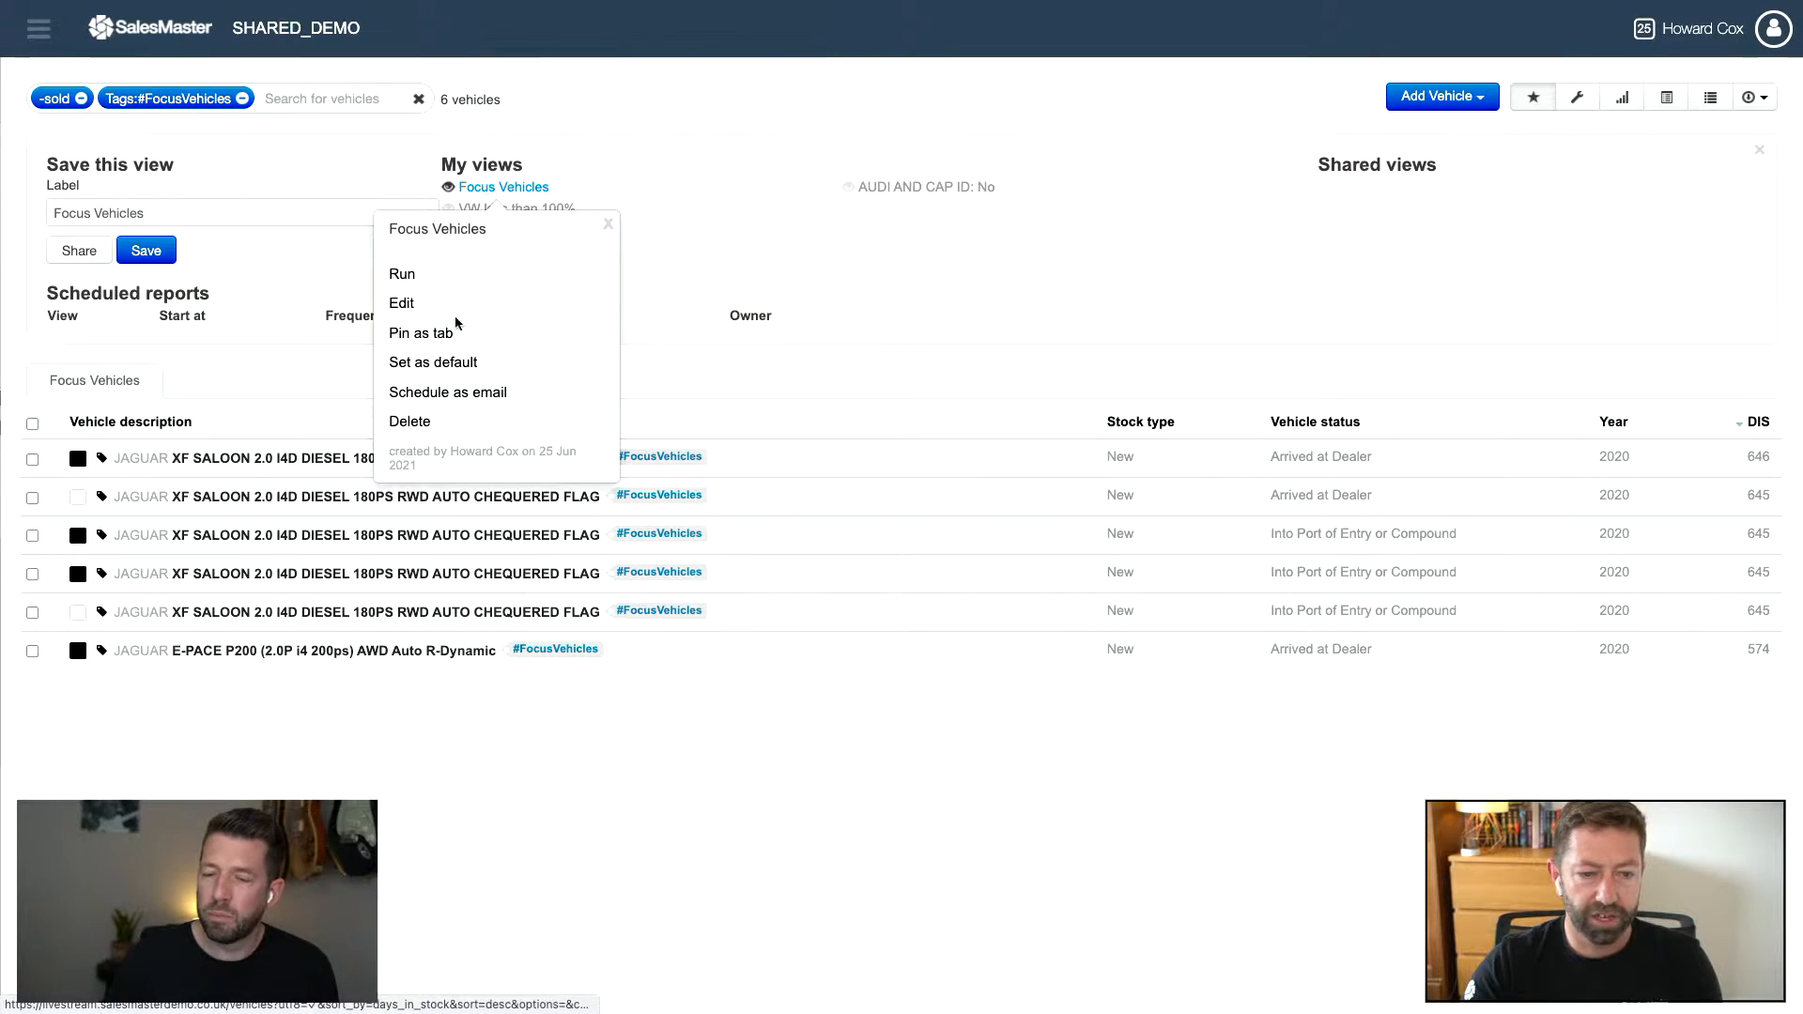
pyautogui.click(457, 395)
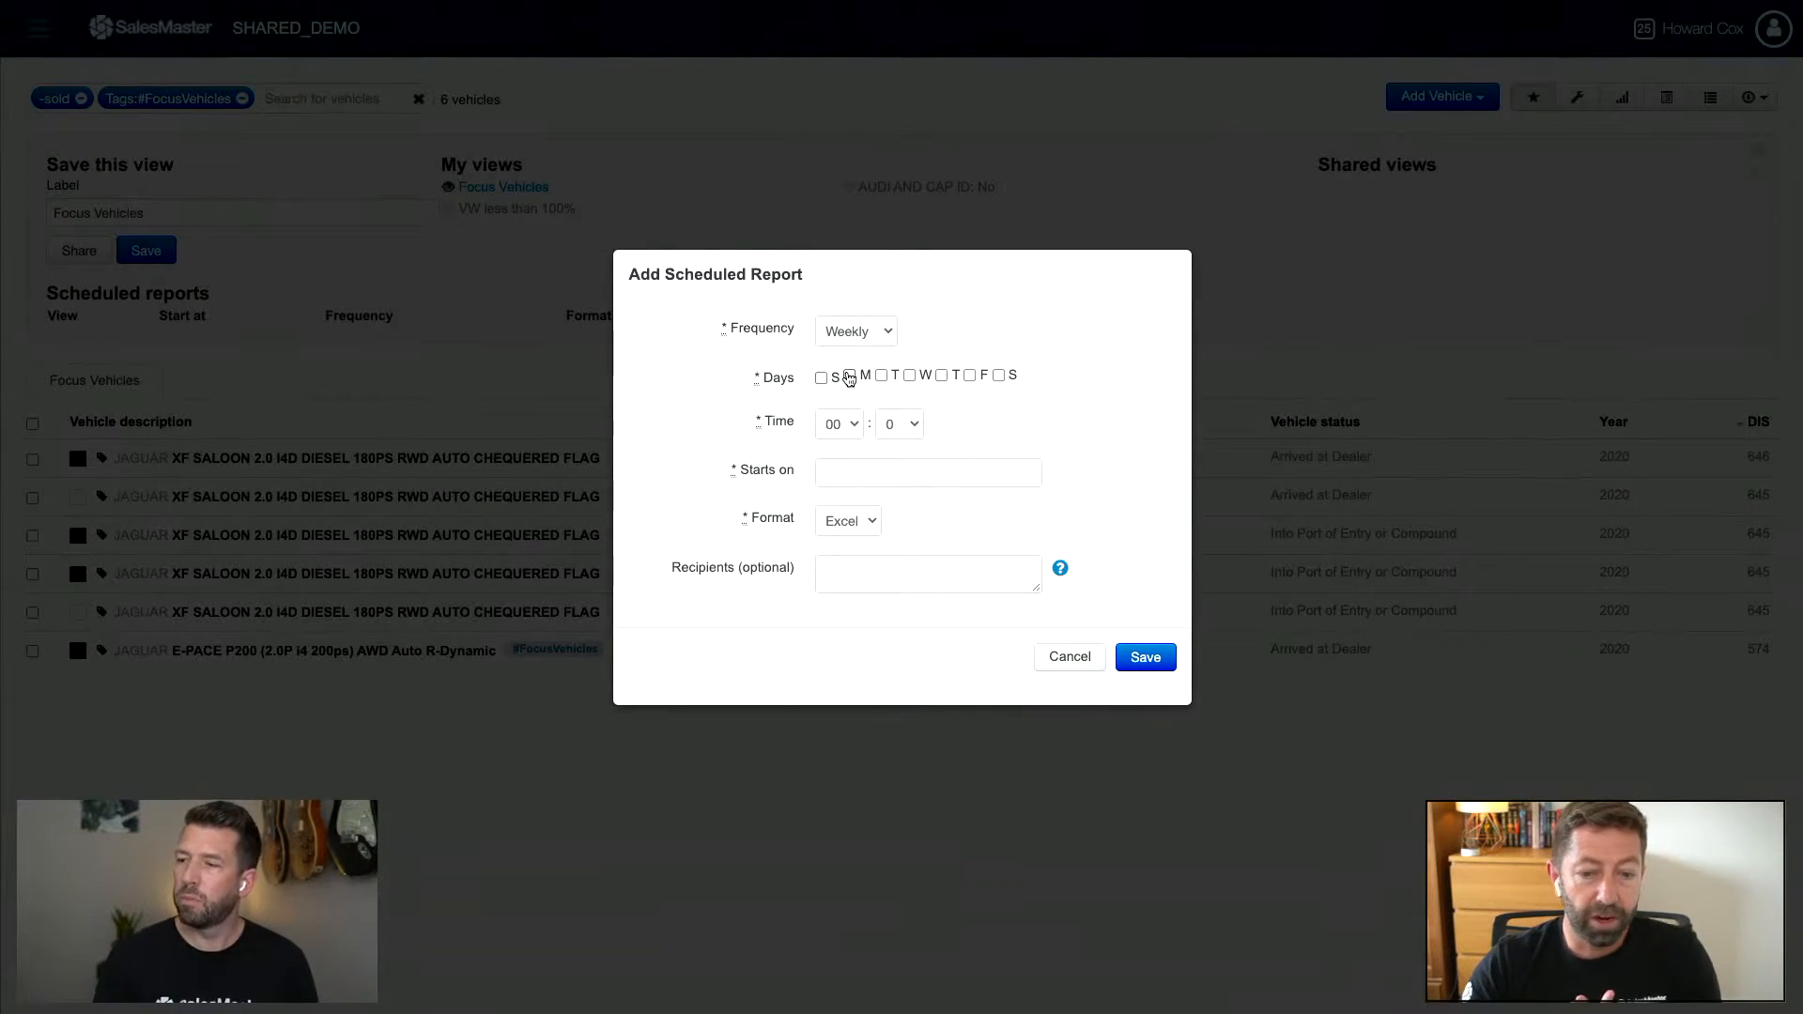
pyautogui.click(849, 377)
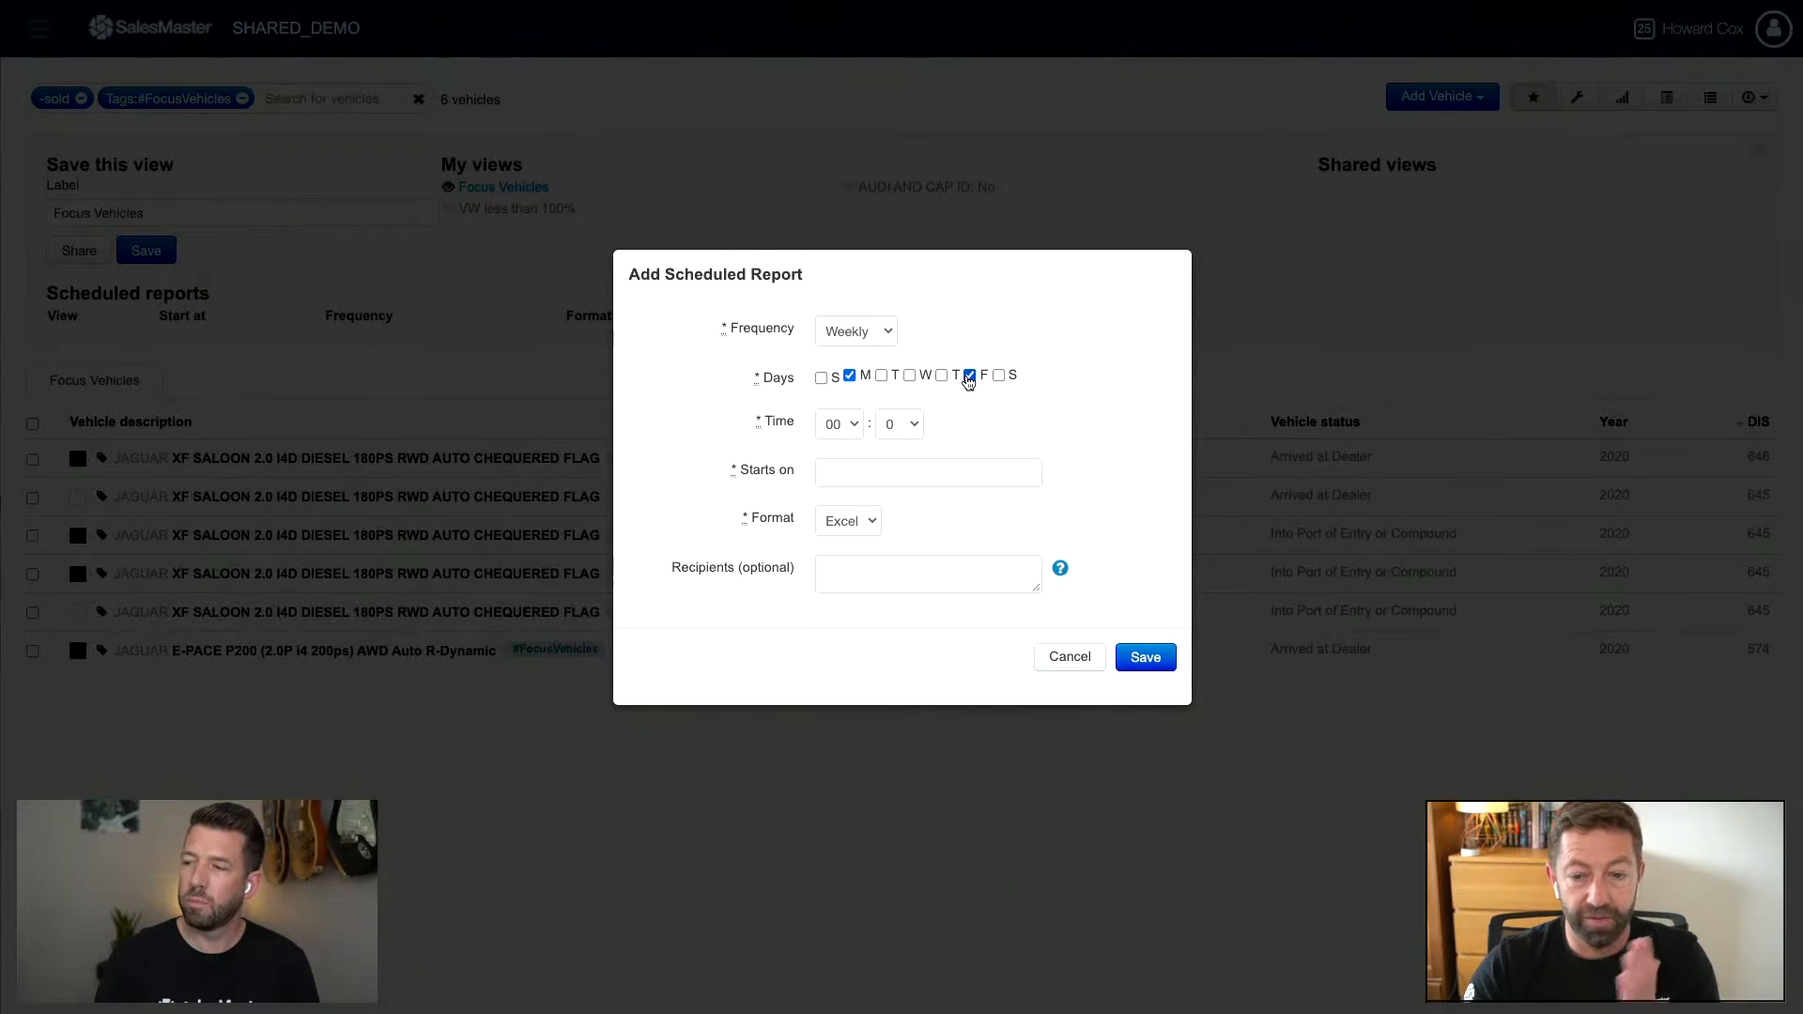
pyautogui.click(848, 429)
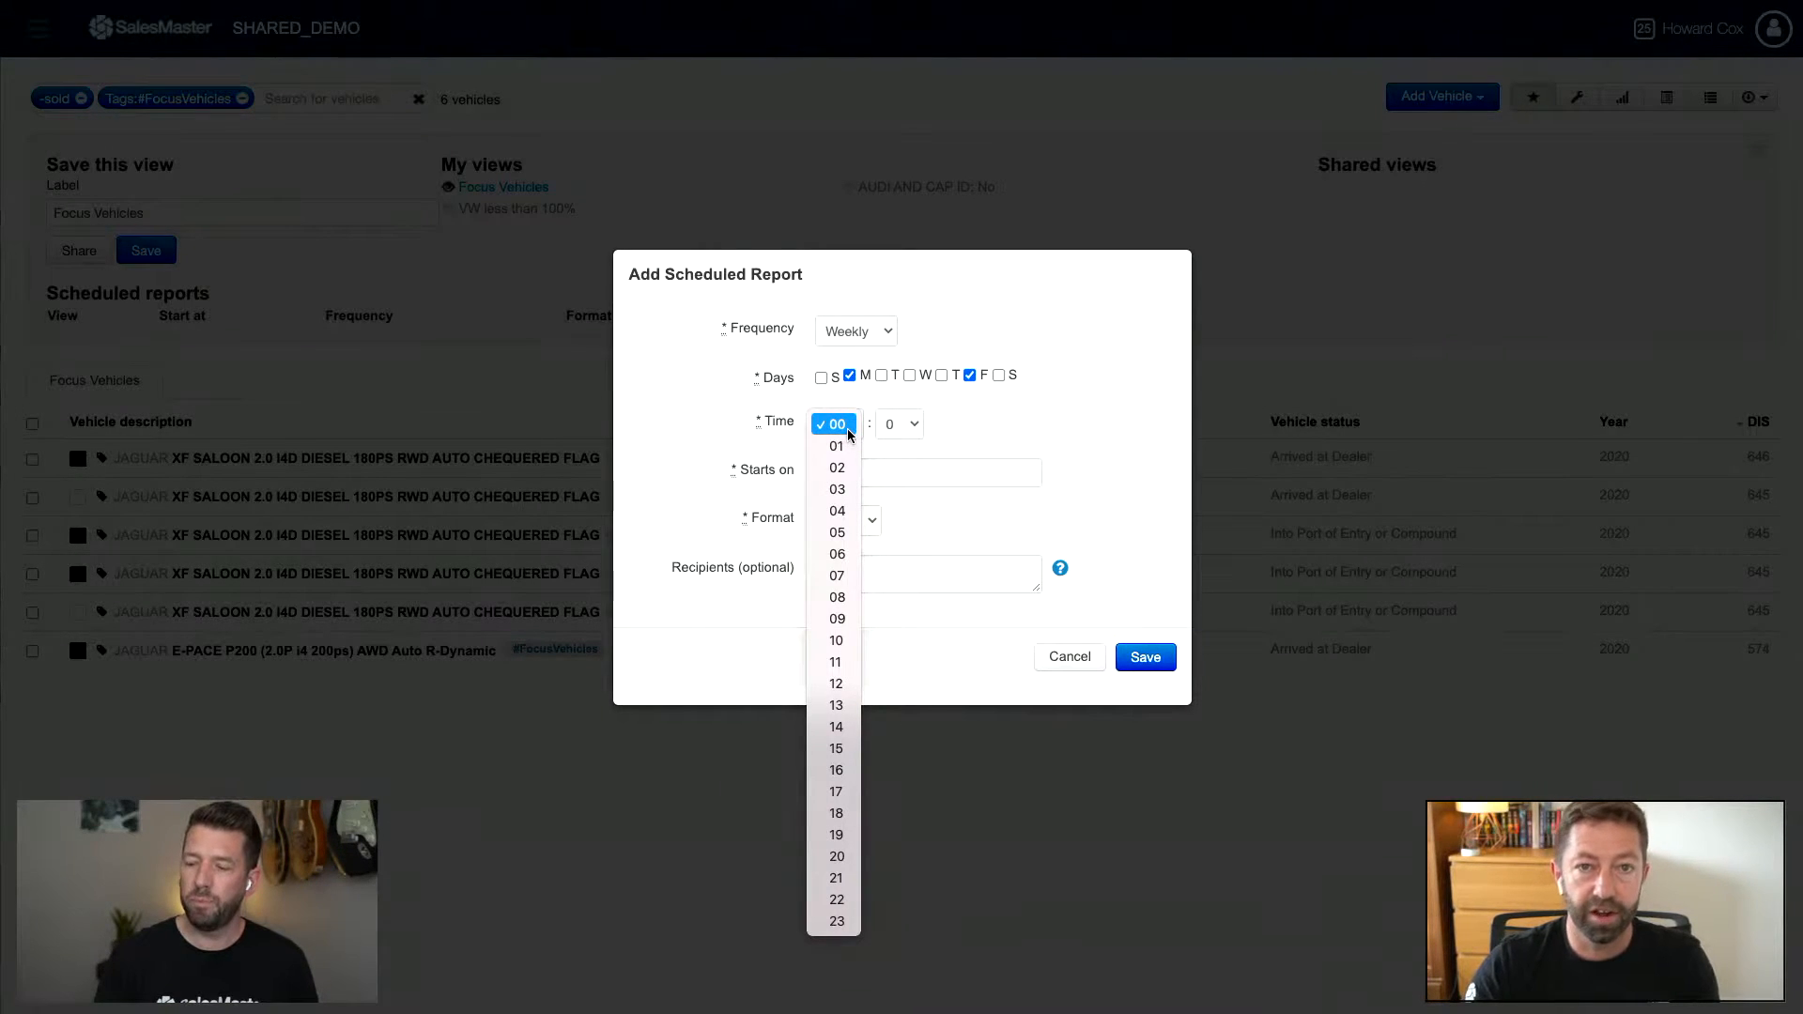
pyautogui.click(1006, 443)
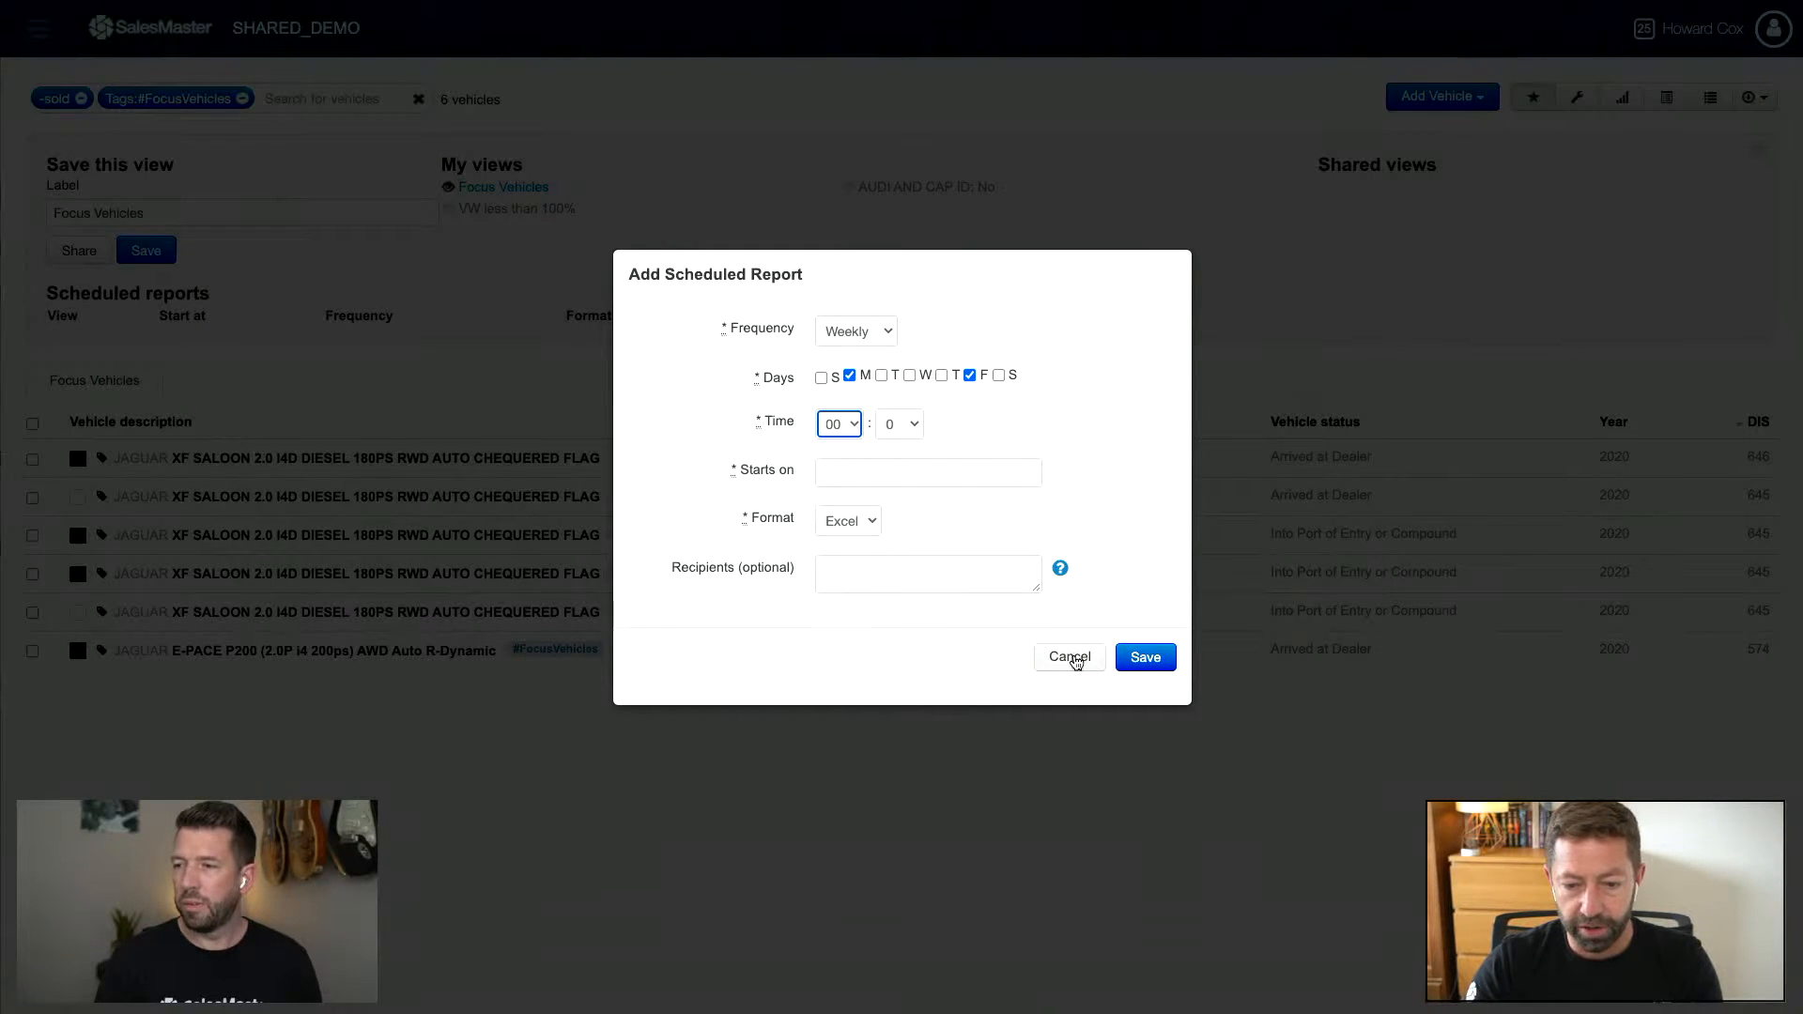
pyautogui.click(1071, 659)
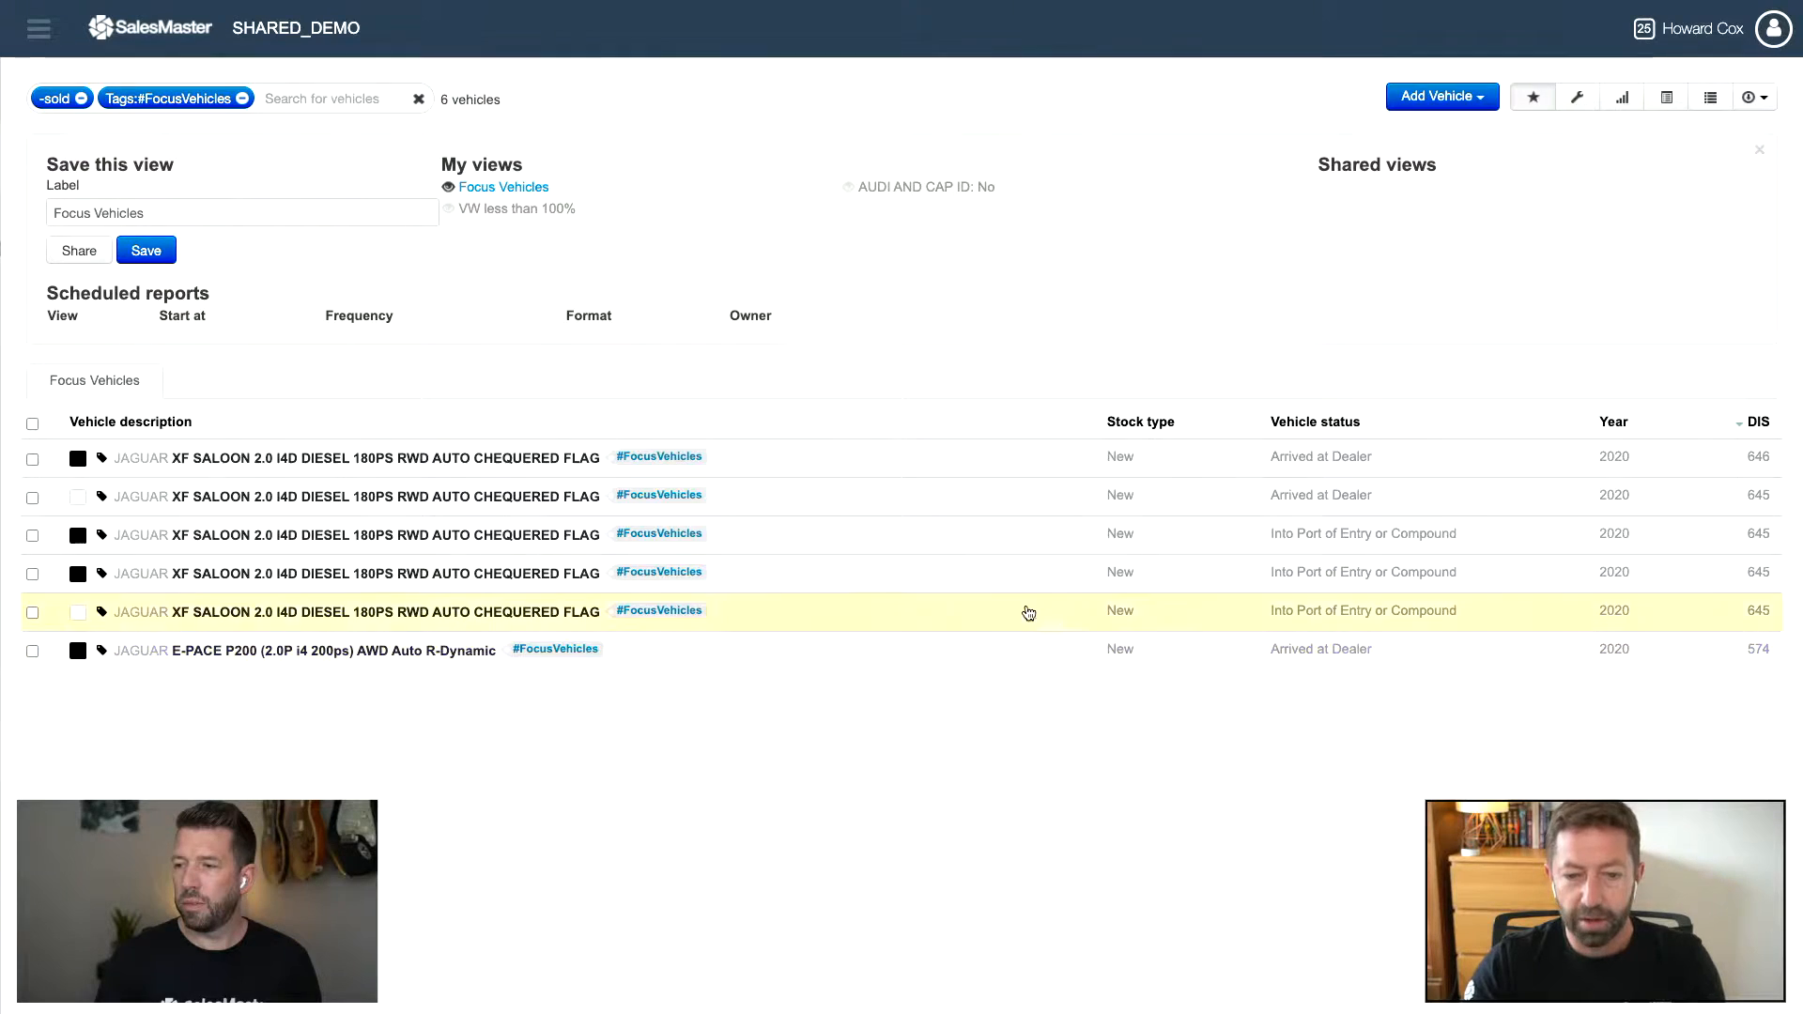
# Step: Close the saved views, return to the full vehicle list and open the pinned Focus Vehicles view
pyautogui.click(1524, 108)
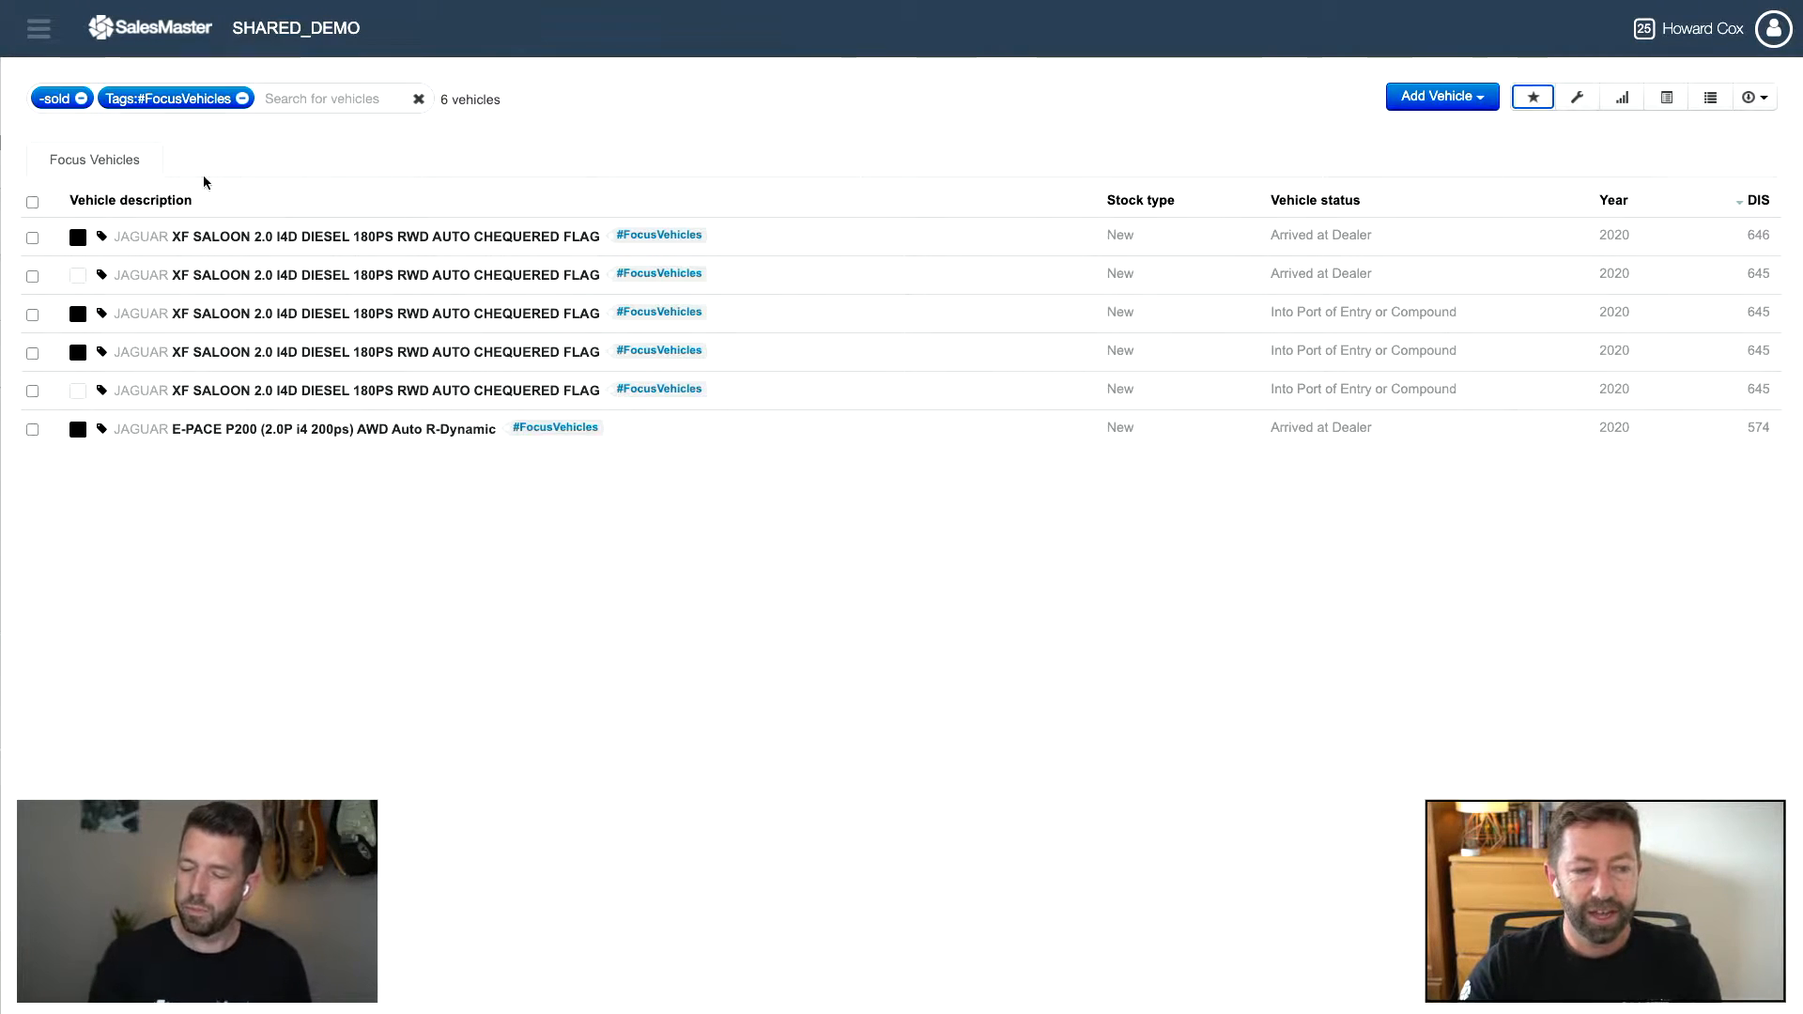
pyautogui.click(39, 28)
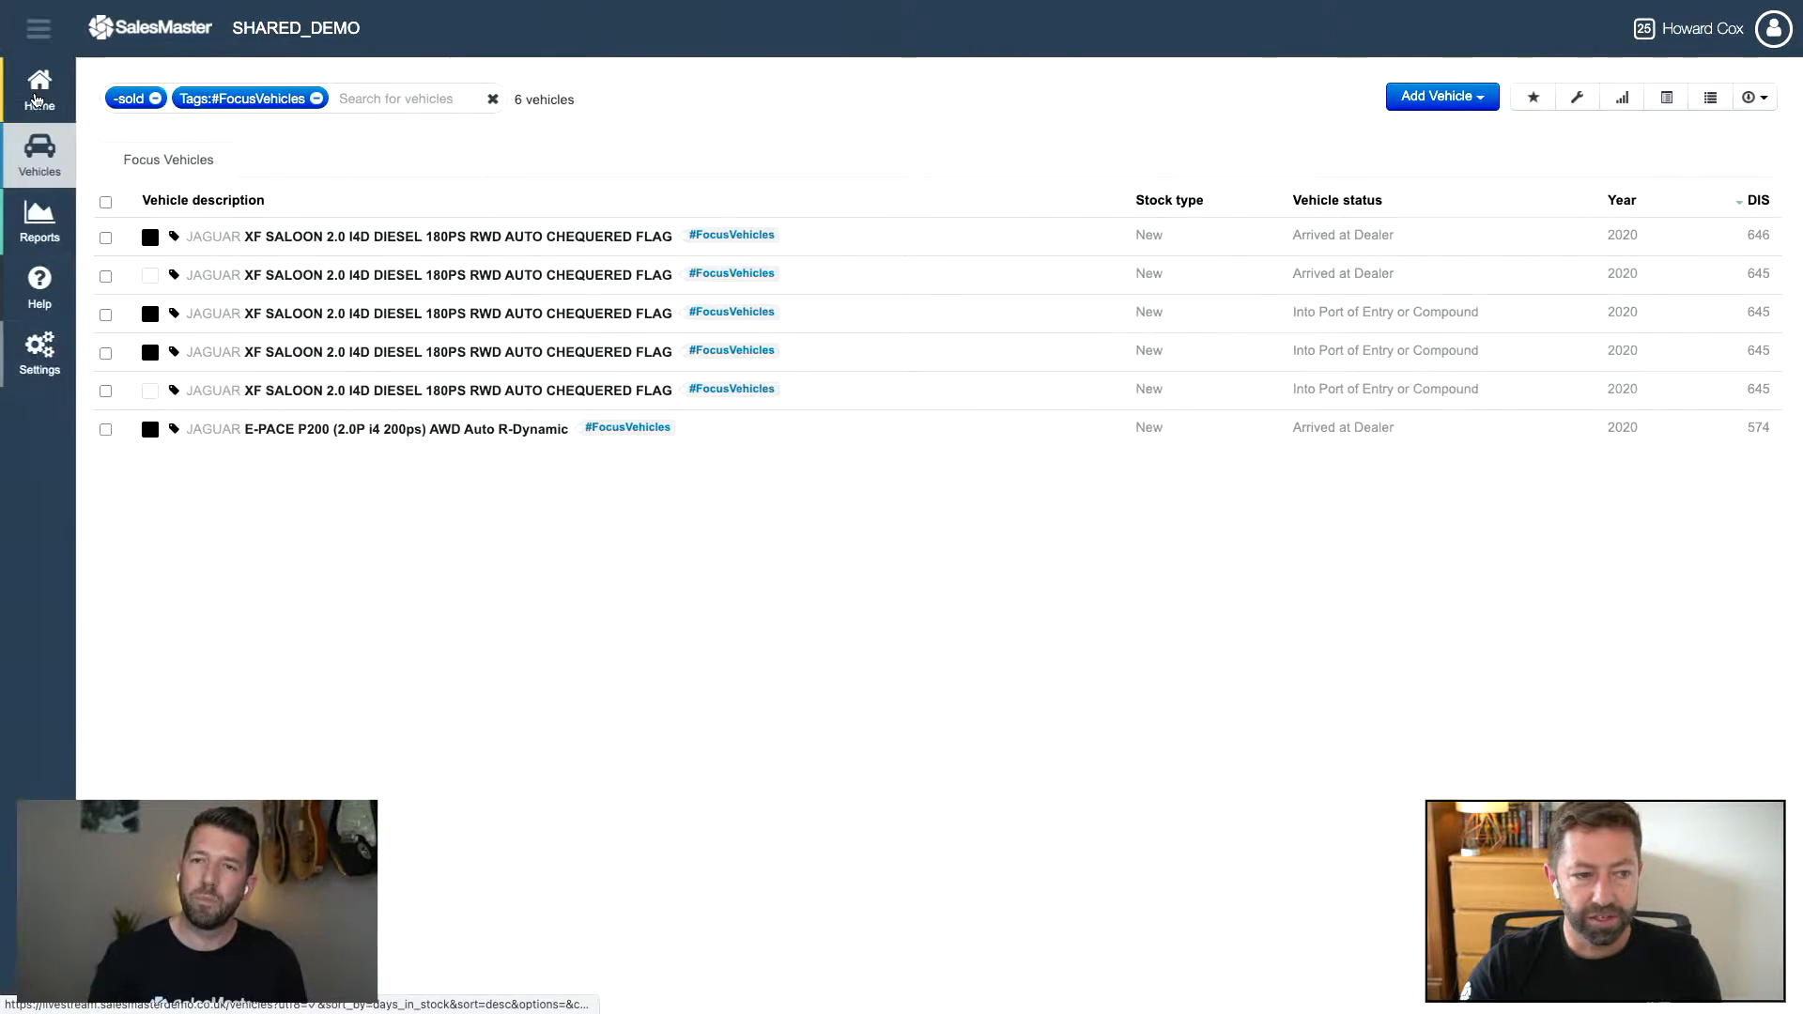
pyautogui.click(35, 99)
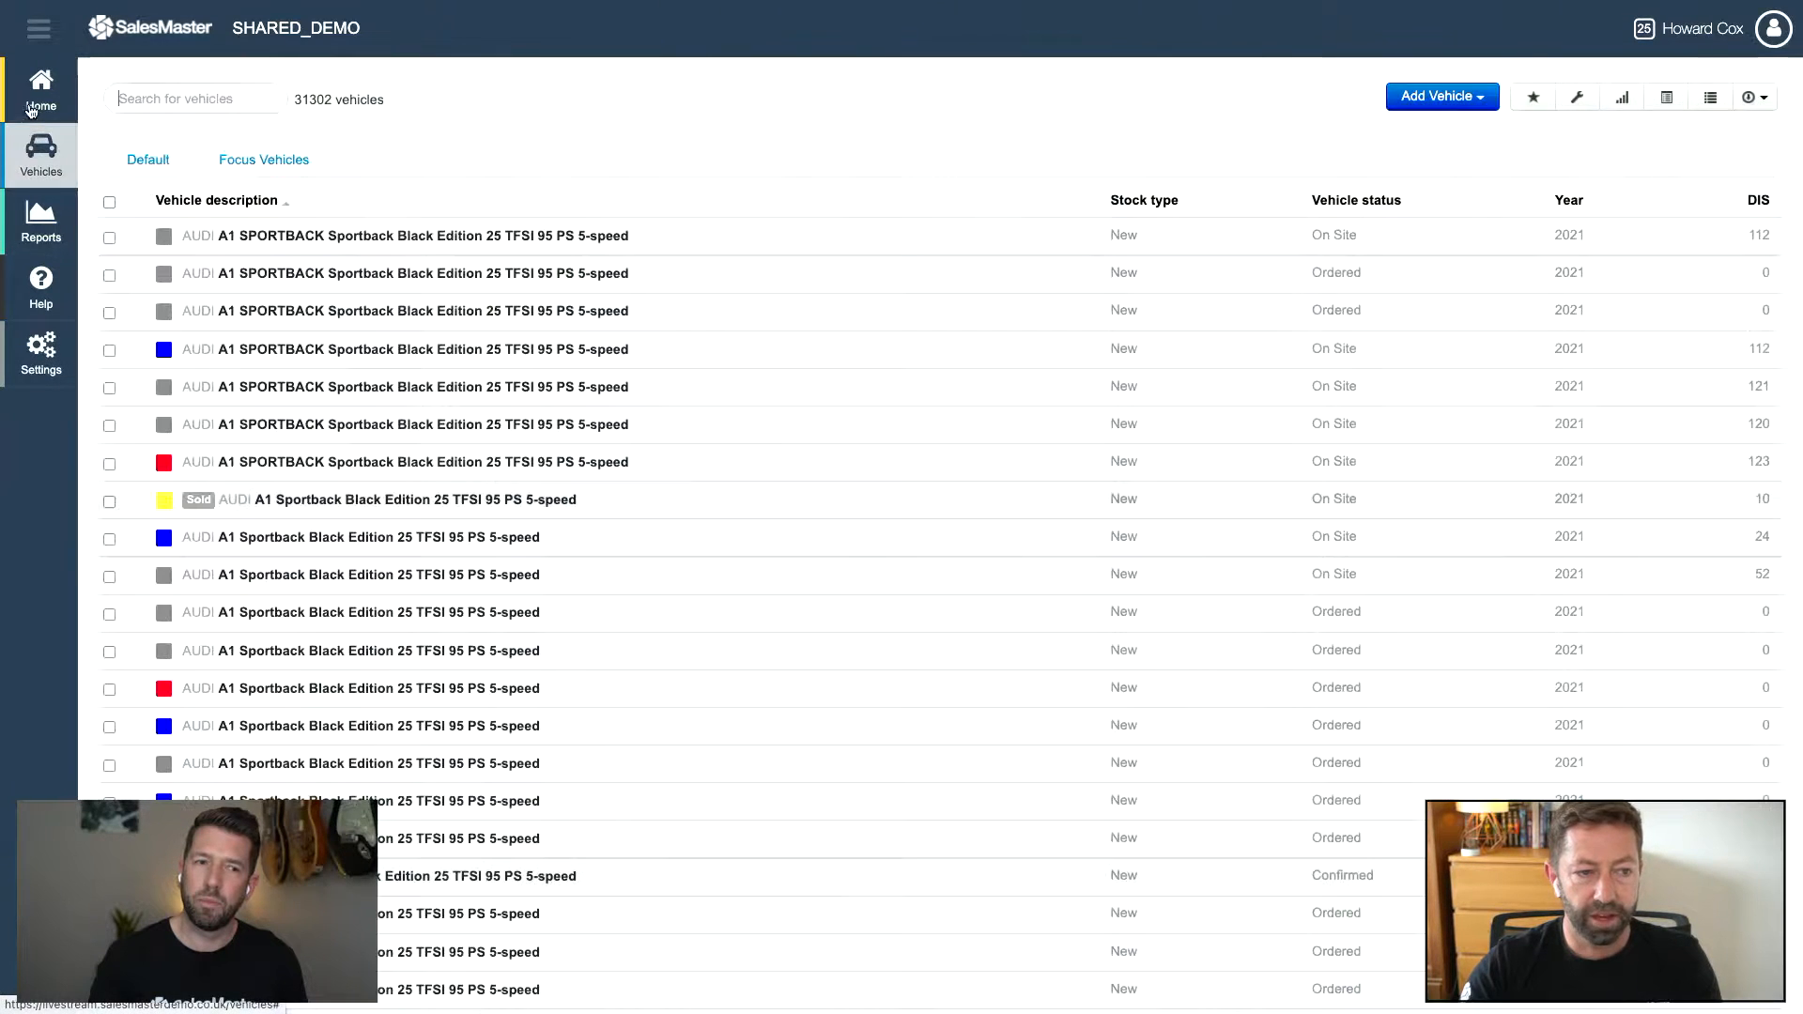
pyautogui.click(39, 28)
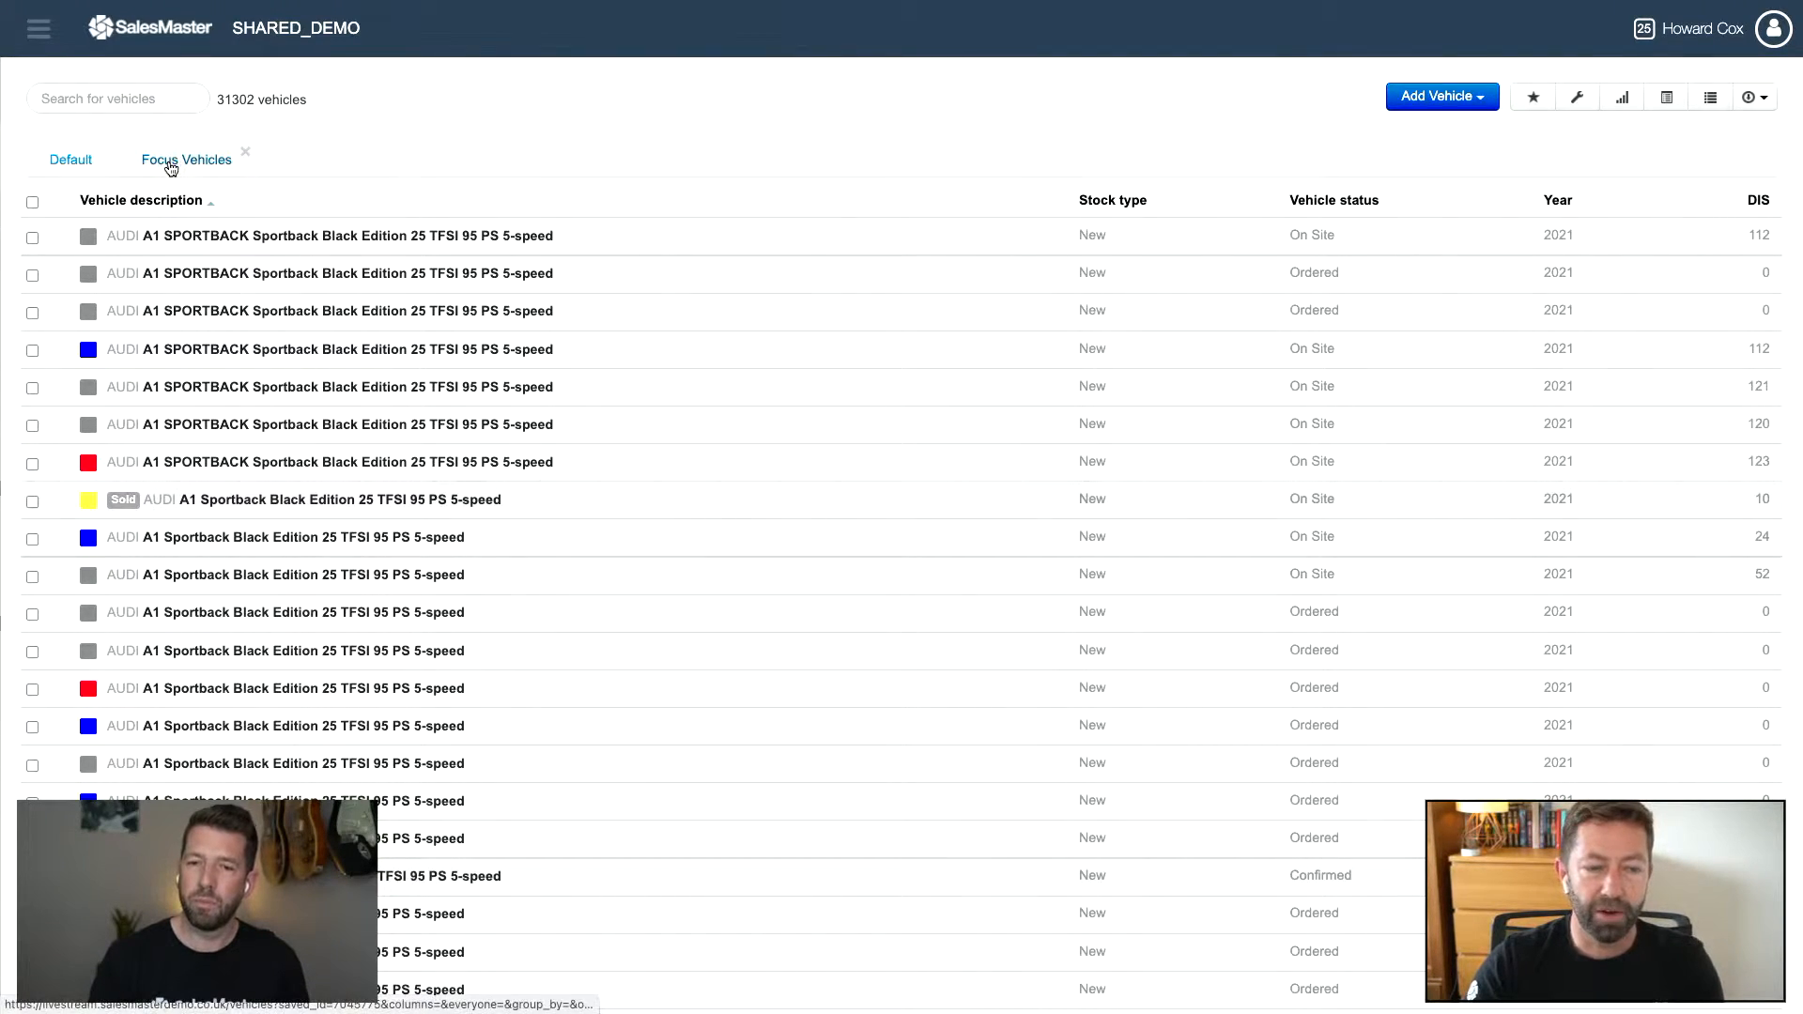
pyautogui.click(170, 165)
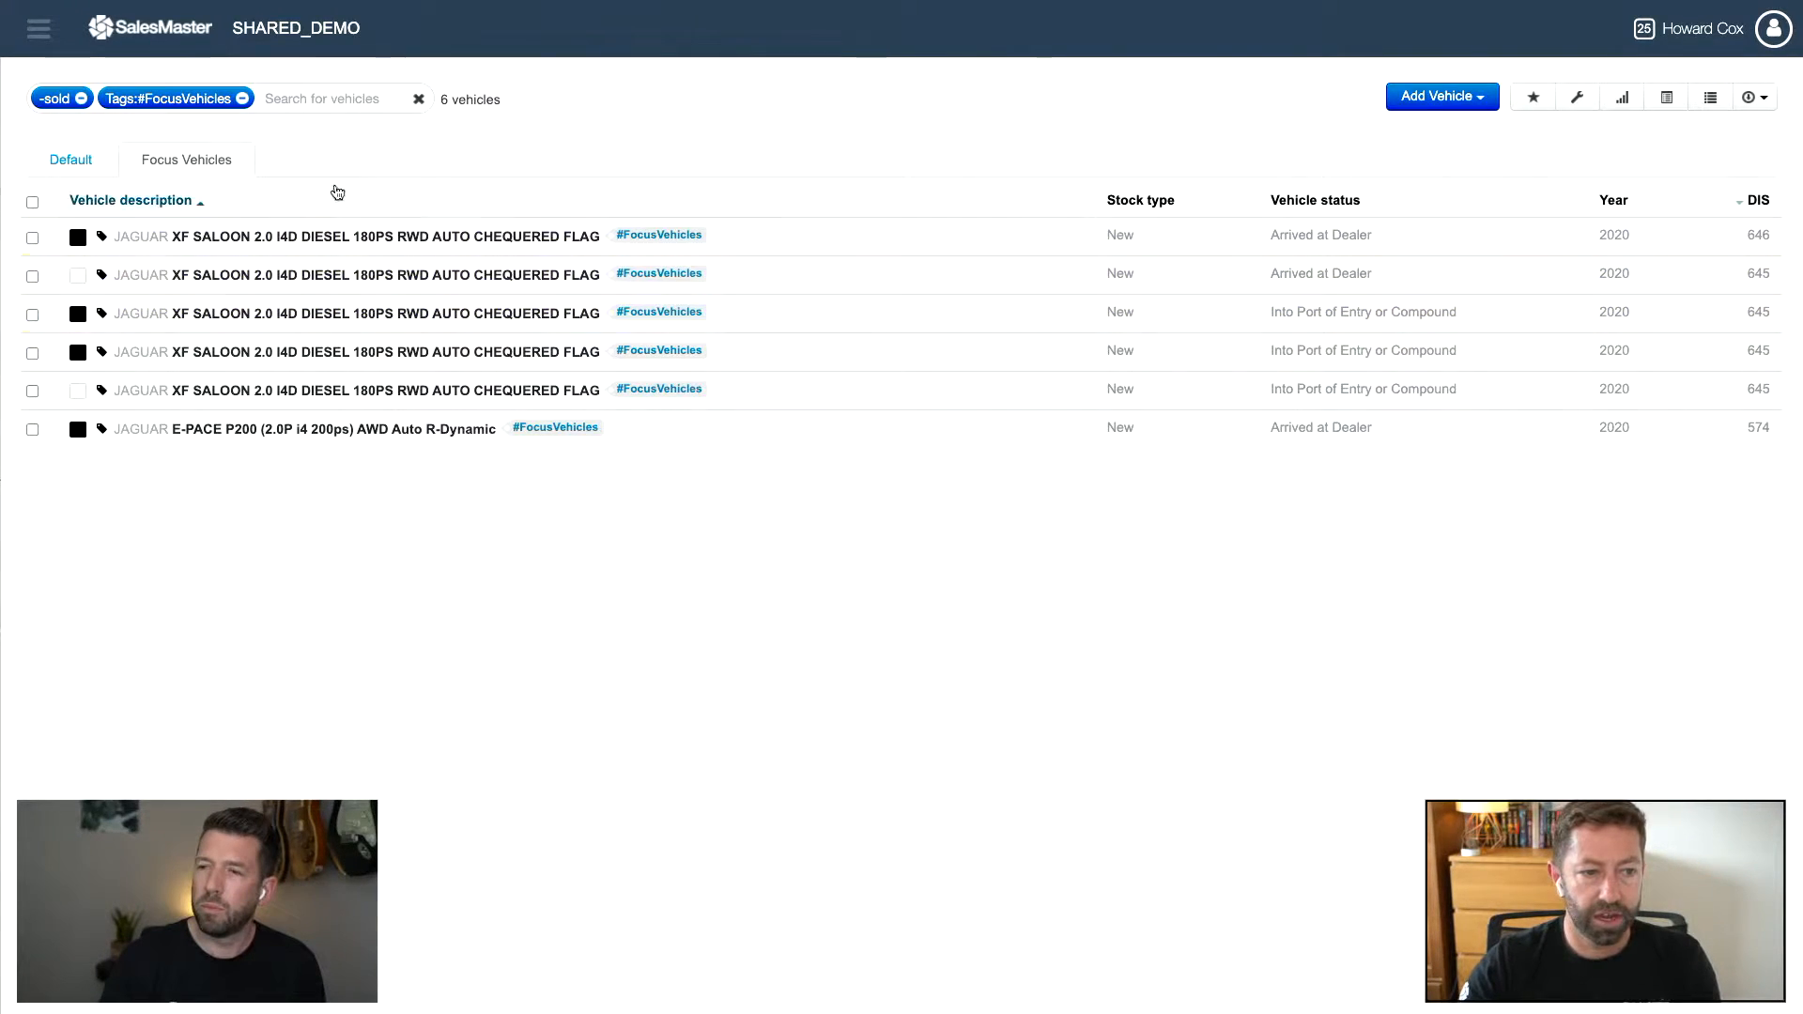
# Step: Remove the tag filter, return to the full vehicle list and filter it by LAND ROVER and -sold
pyautogui.click(242, 101)
pyautogui.click(71, 162)
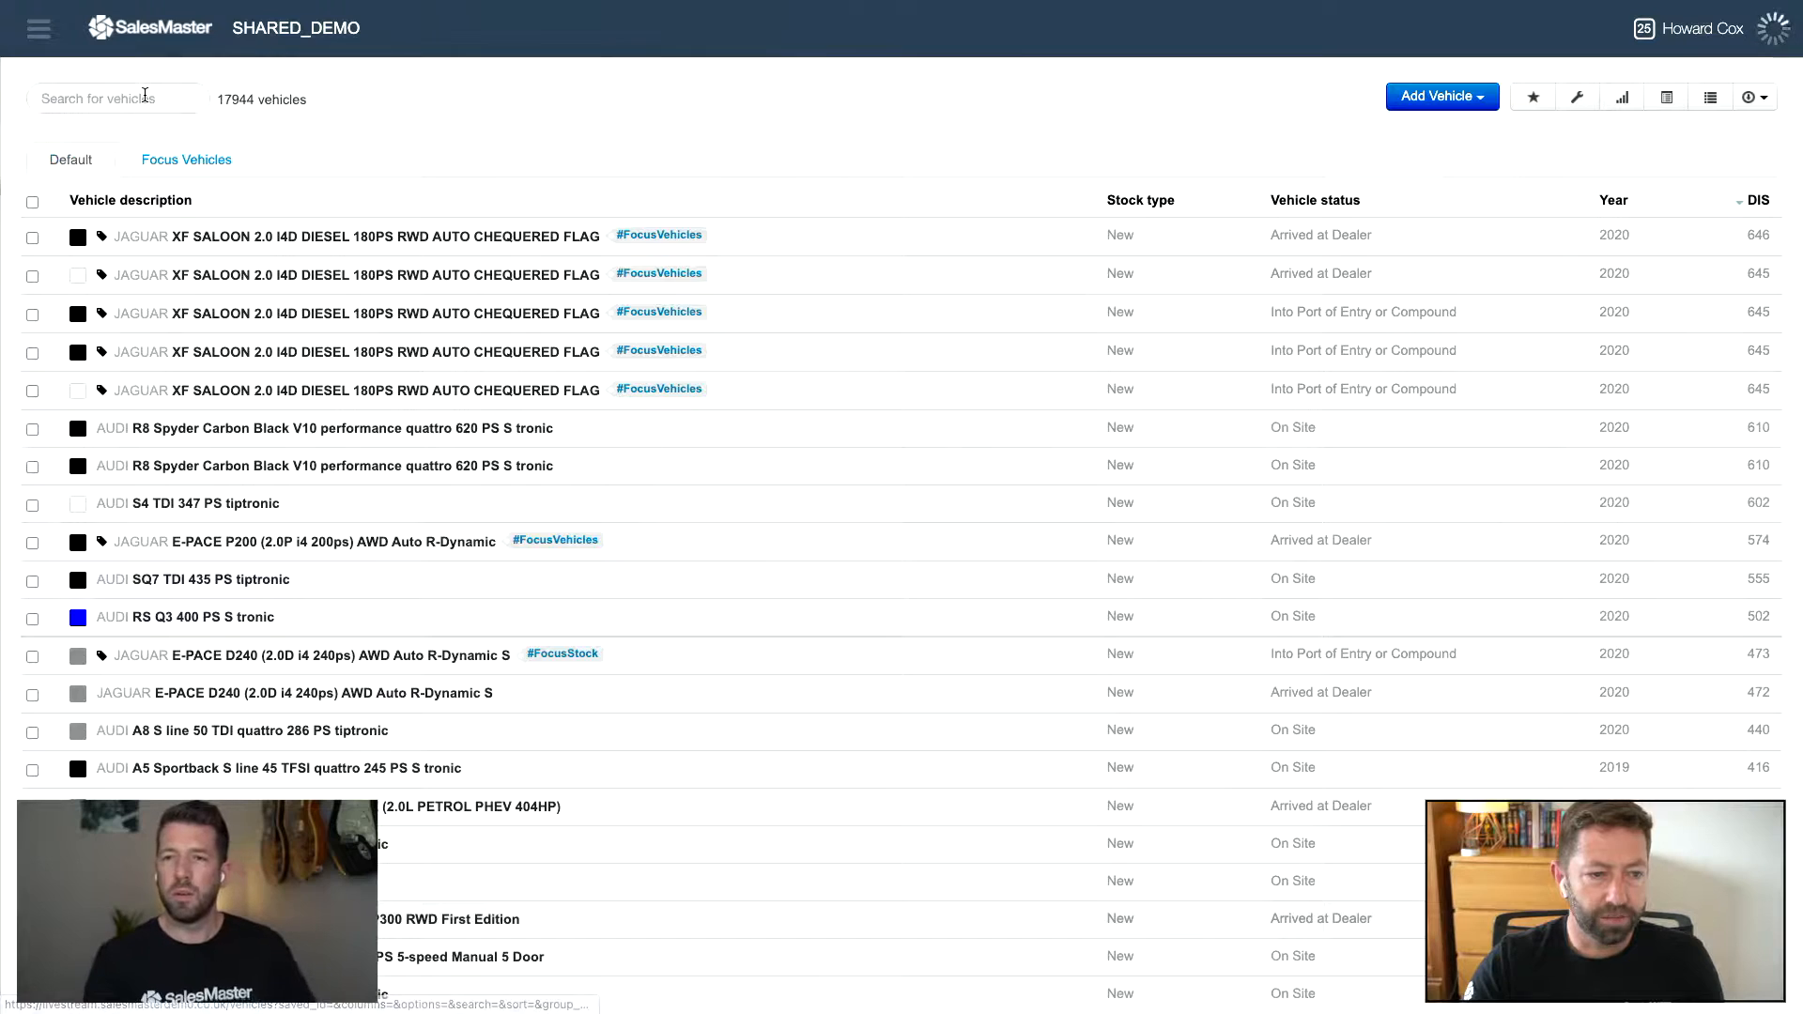
pyautogui.click(144, 98)
pyautogui.write('lan')
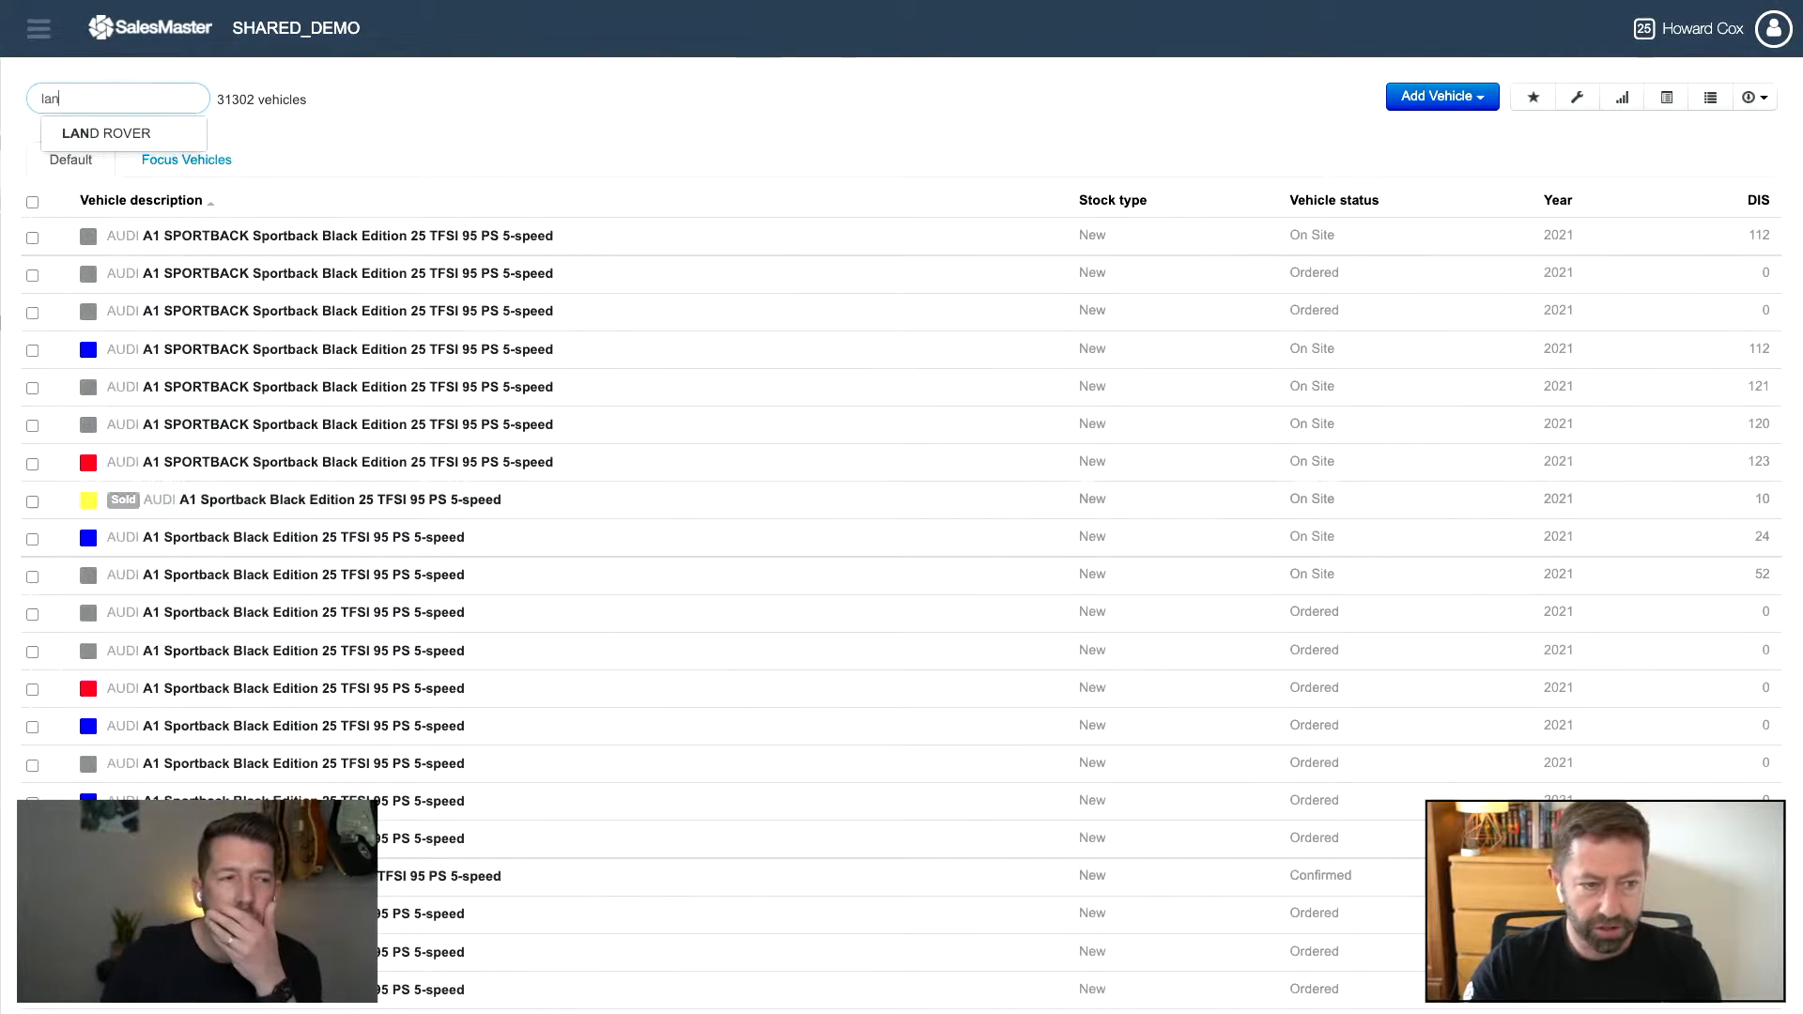
pyautogui.press('Down')
pyautogui.press('Return')
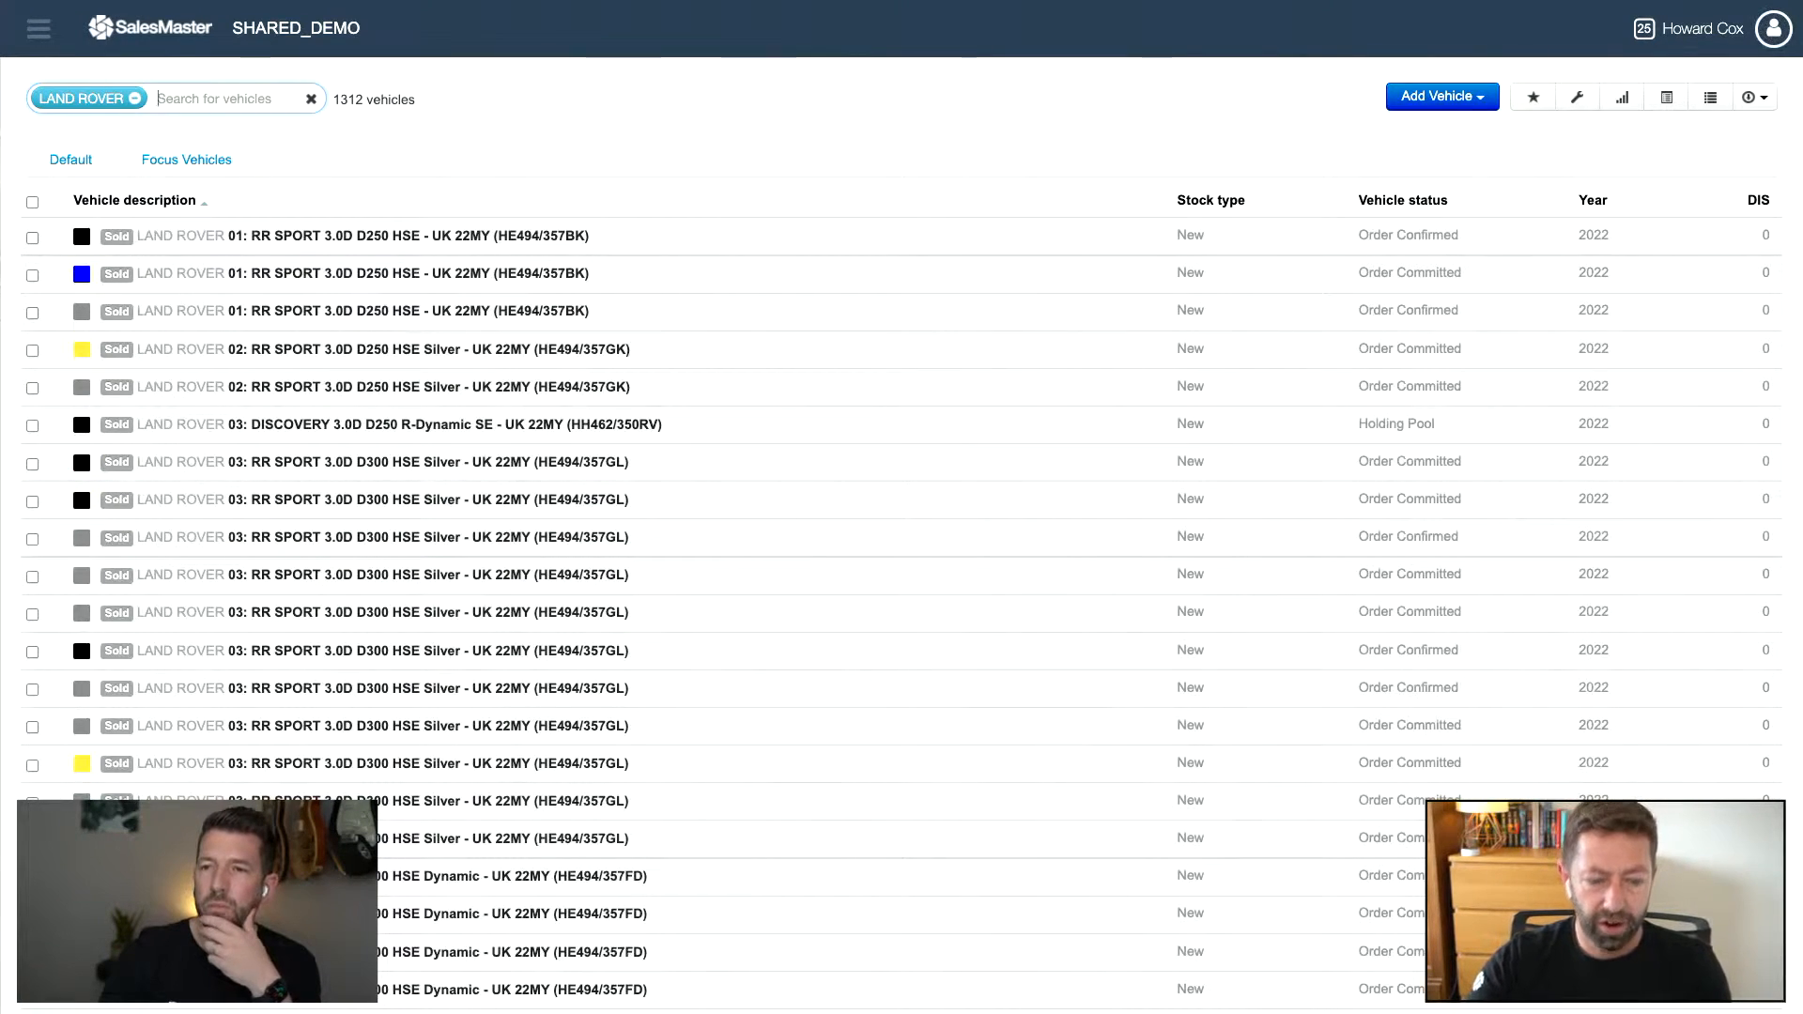
pyautogui.write('-sold')
pyautogui.press('Return')
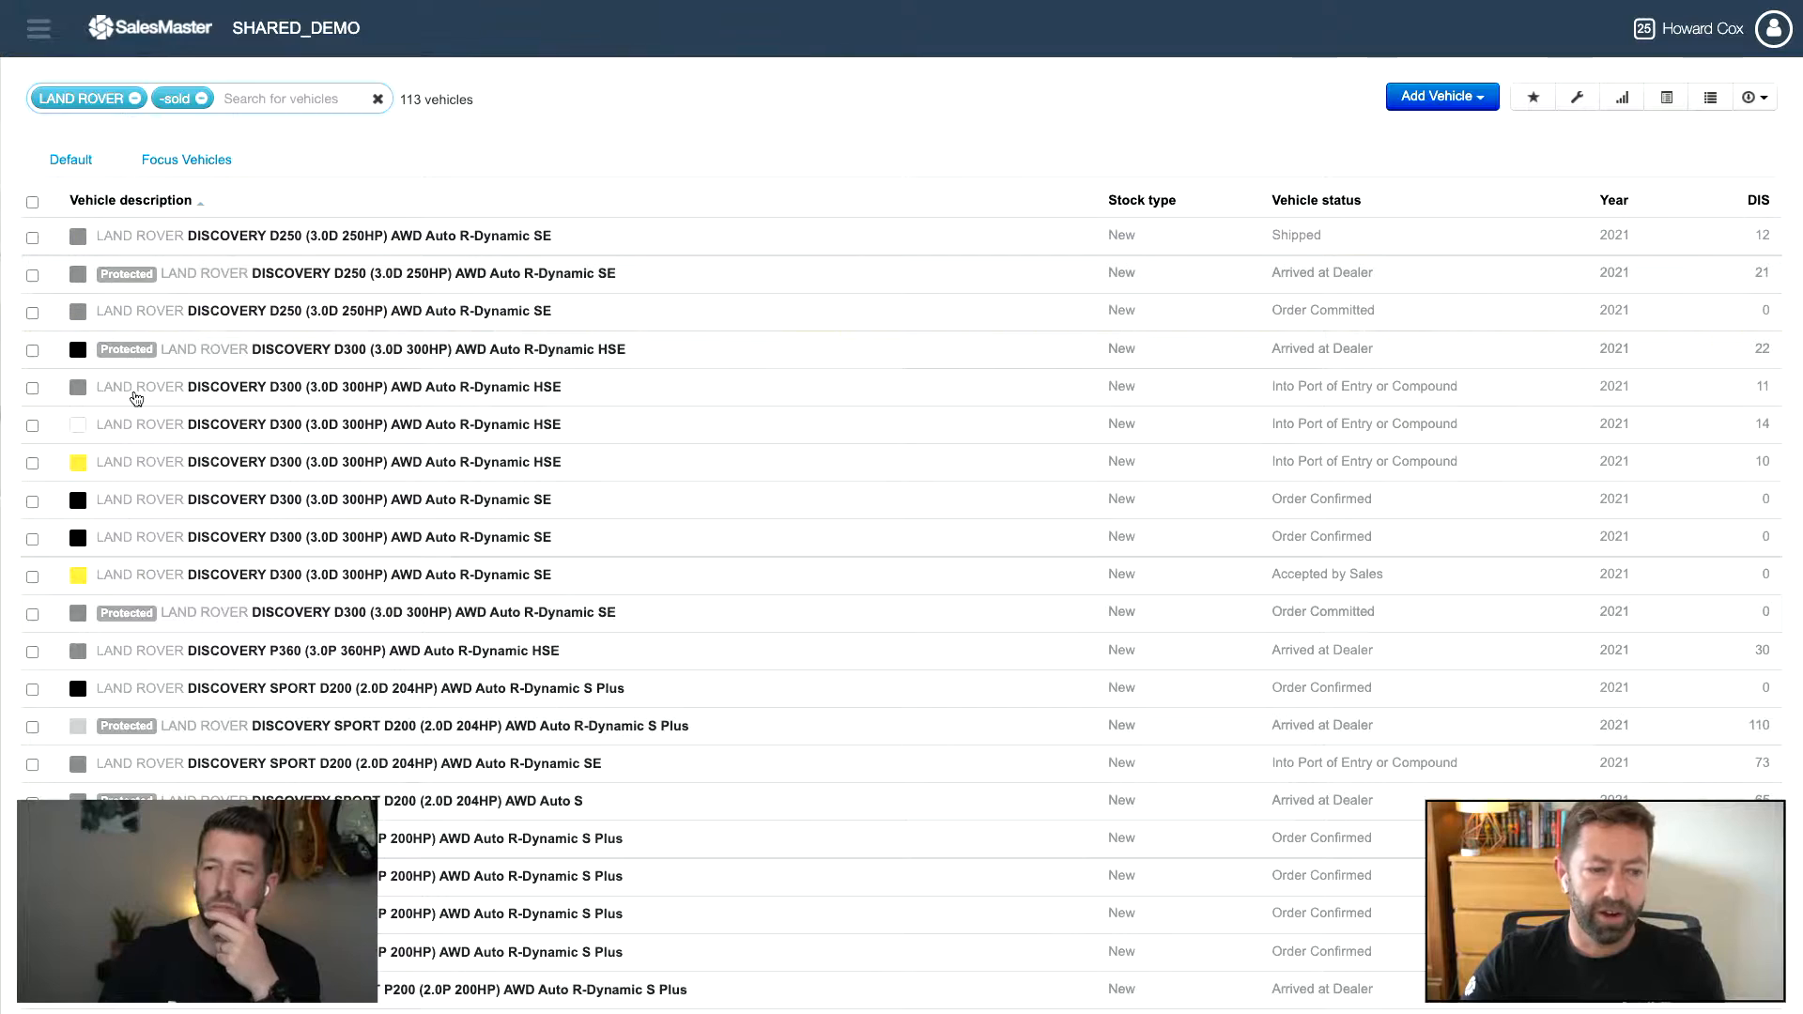
pyautogui.click(33, 388)
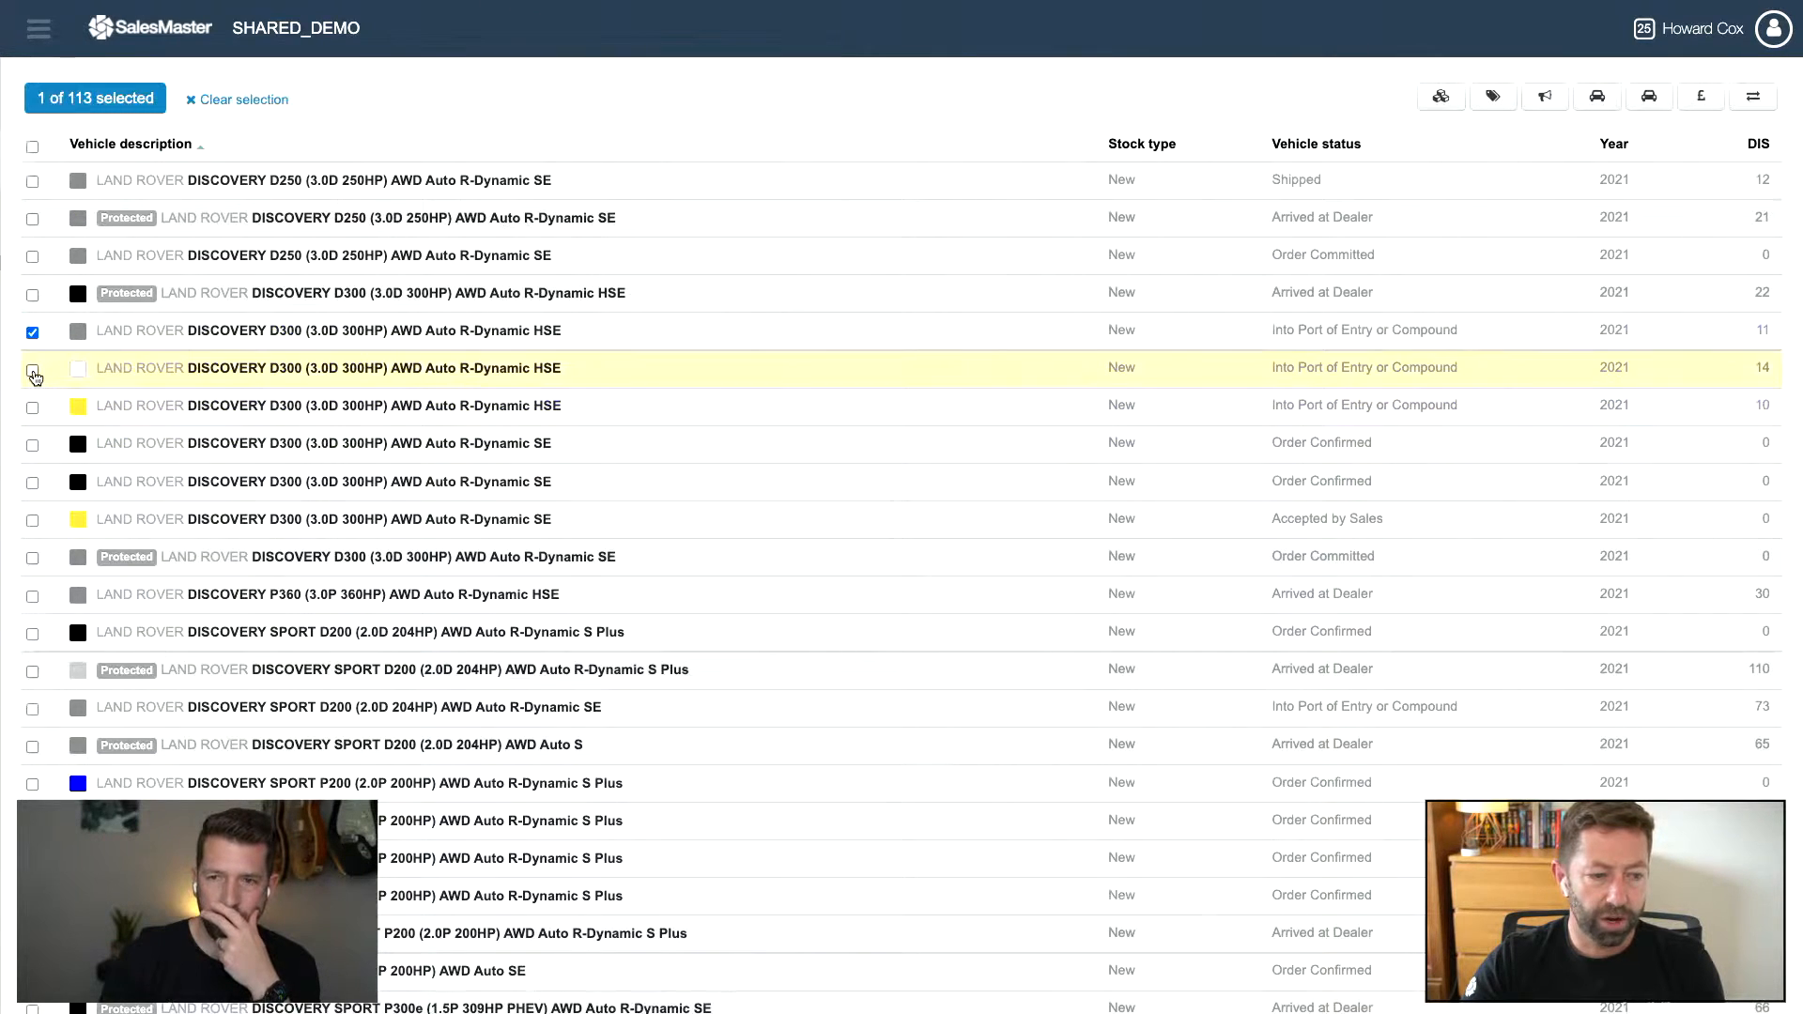
pyautogui.click(33, 370)
pyautogui.click(33, 408)
pyautogui.click(33, 445)
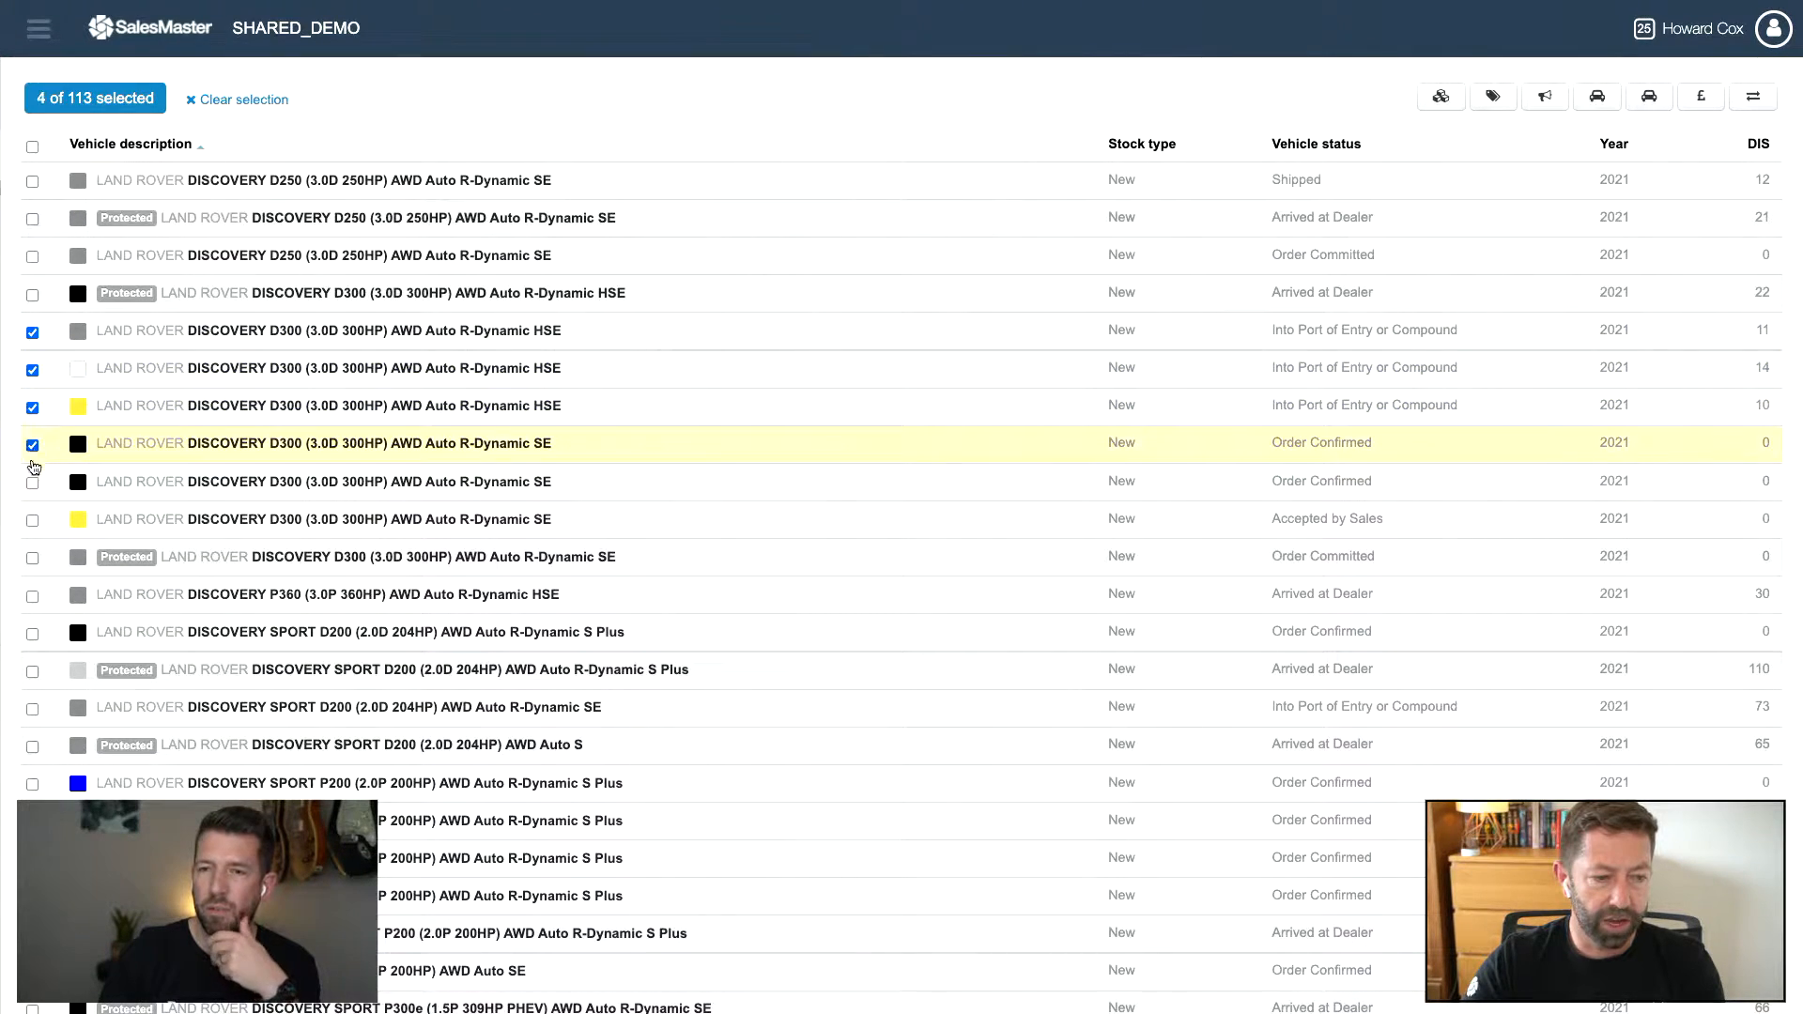
pyautogui.click(33, 482)
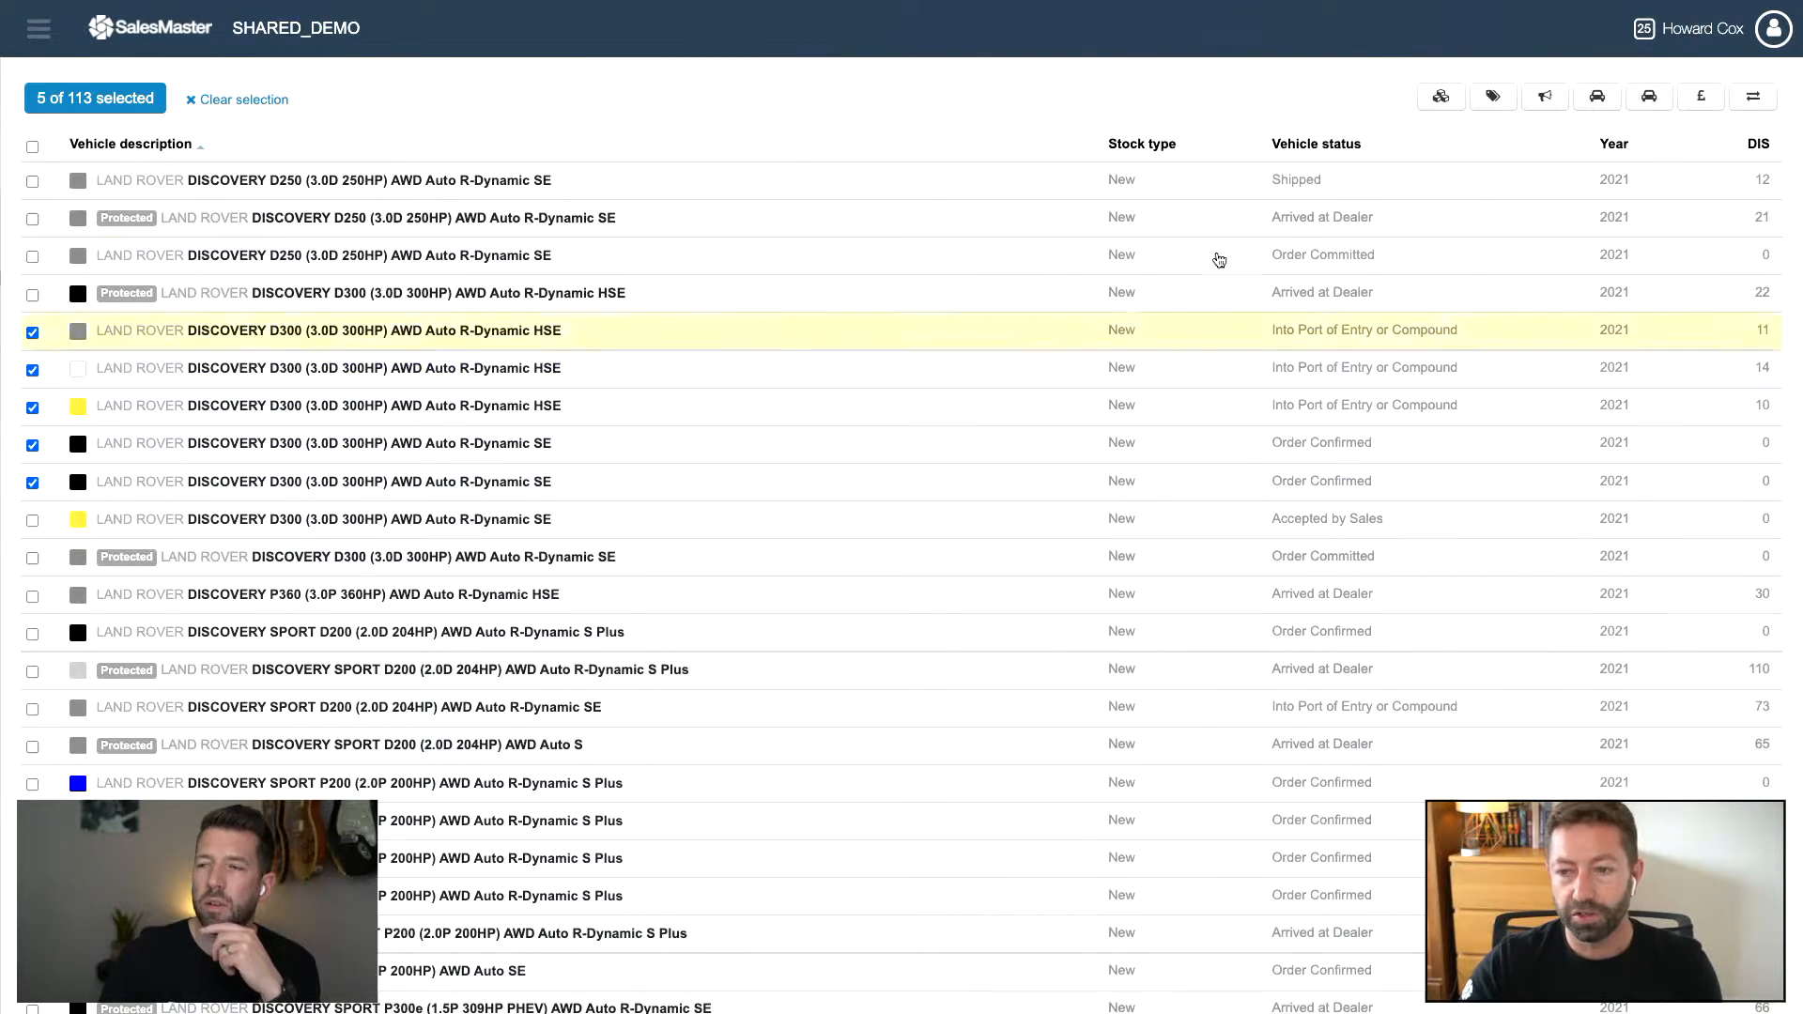
pyautogui.click(1491, 98)
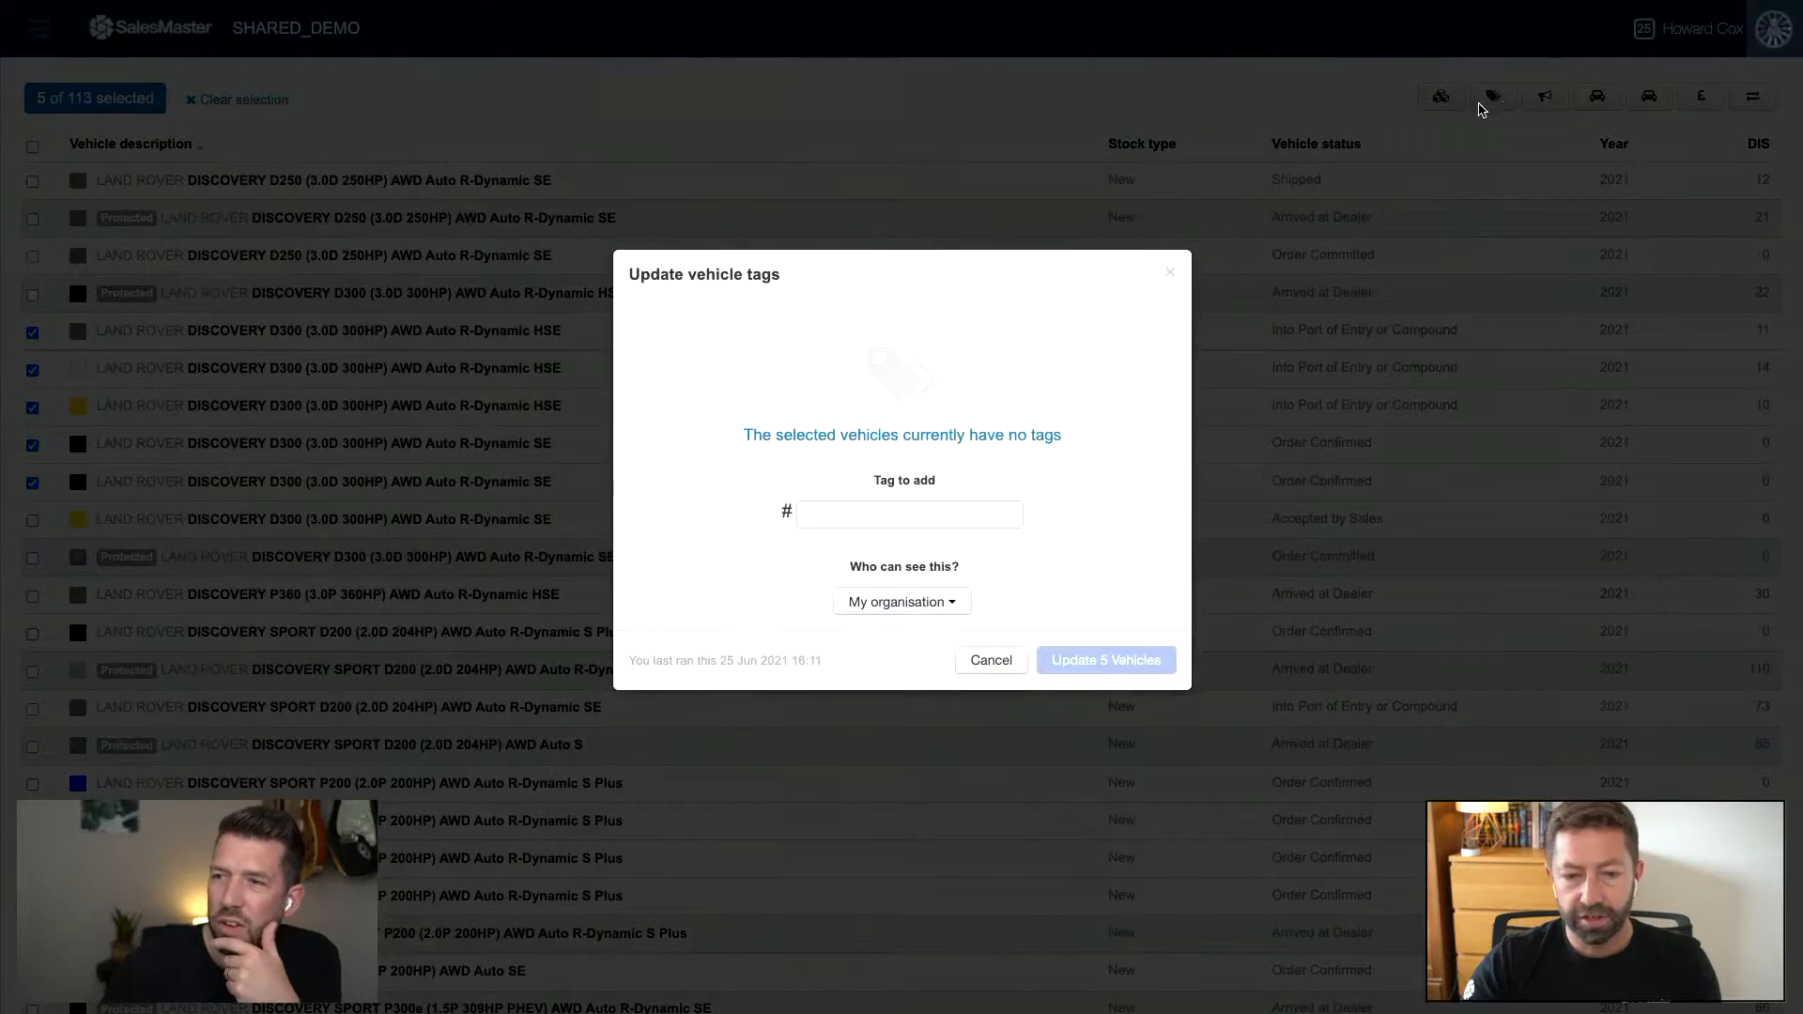
pyautogui.click(854, 514)
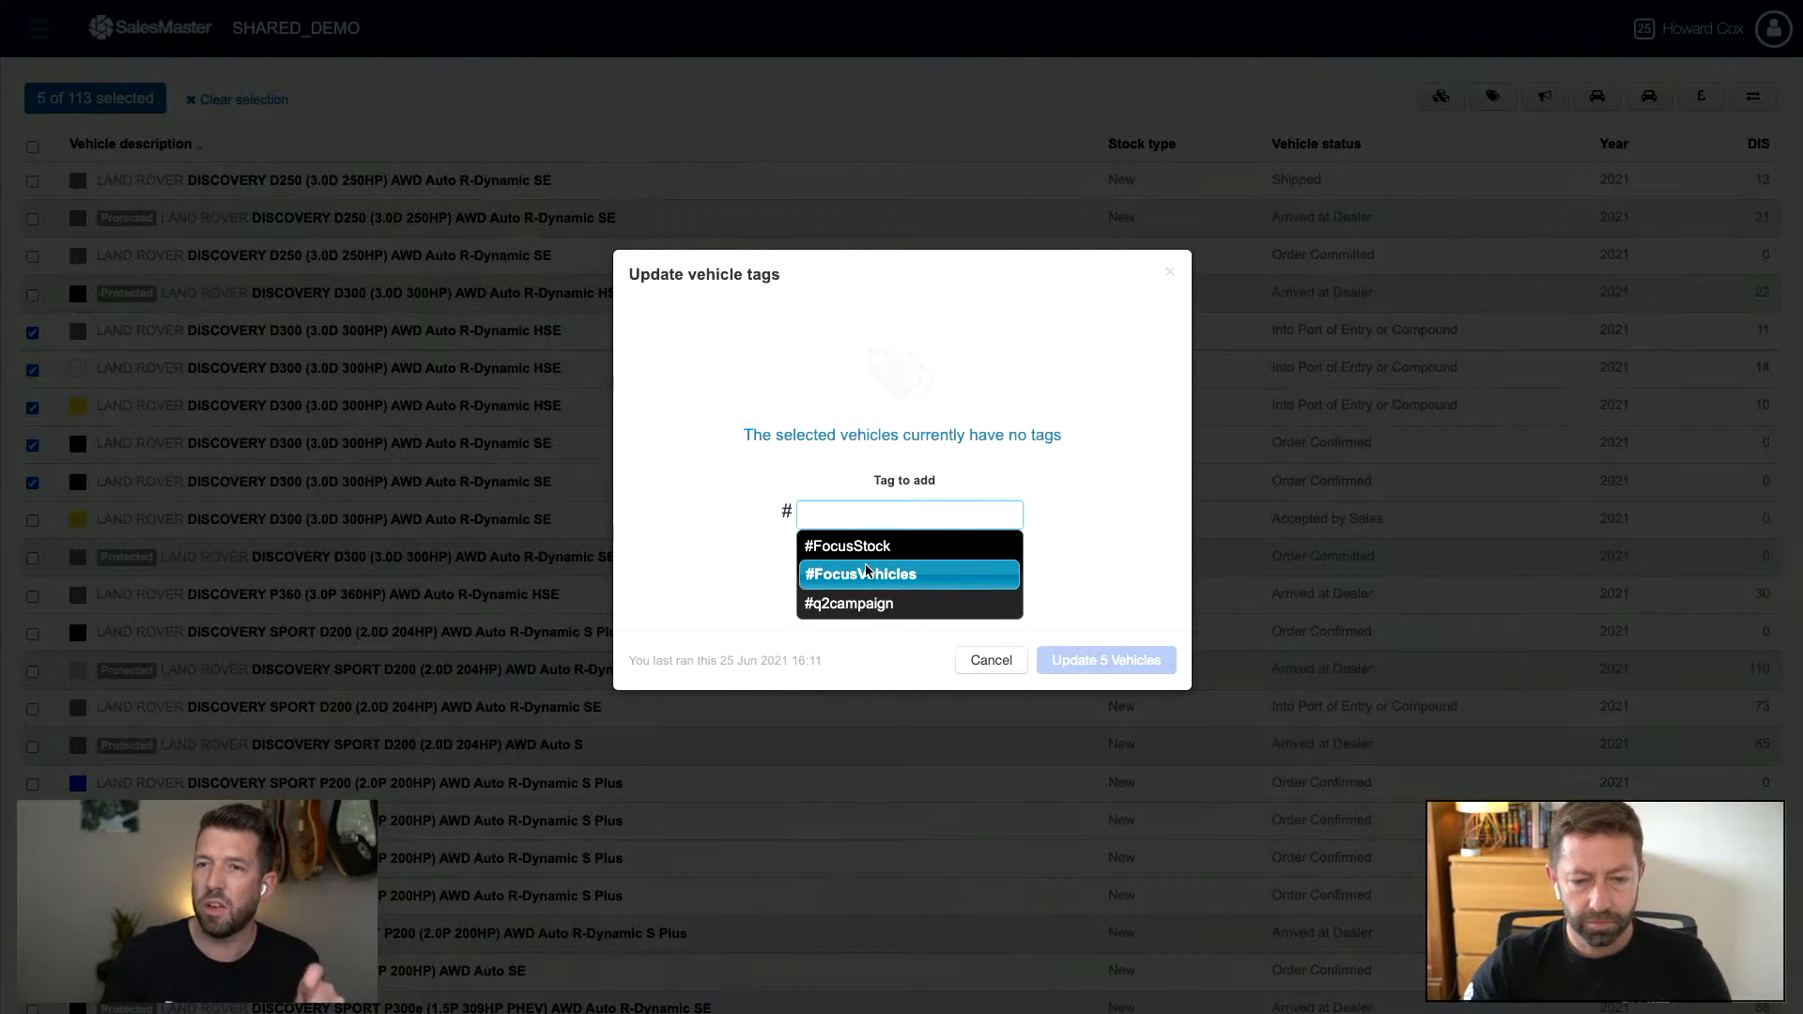
pyautogui.click(992, 661)
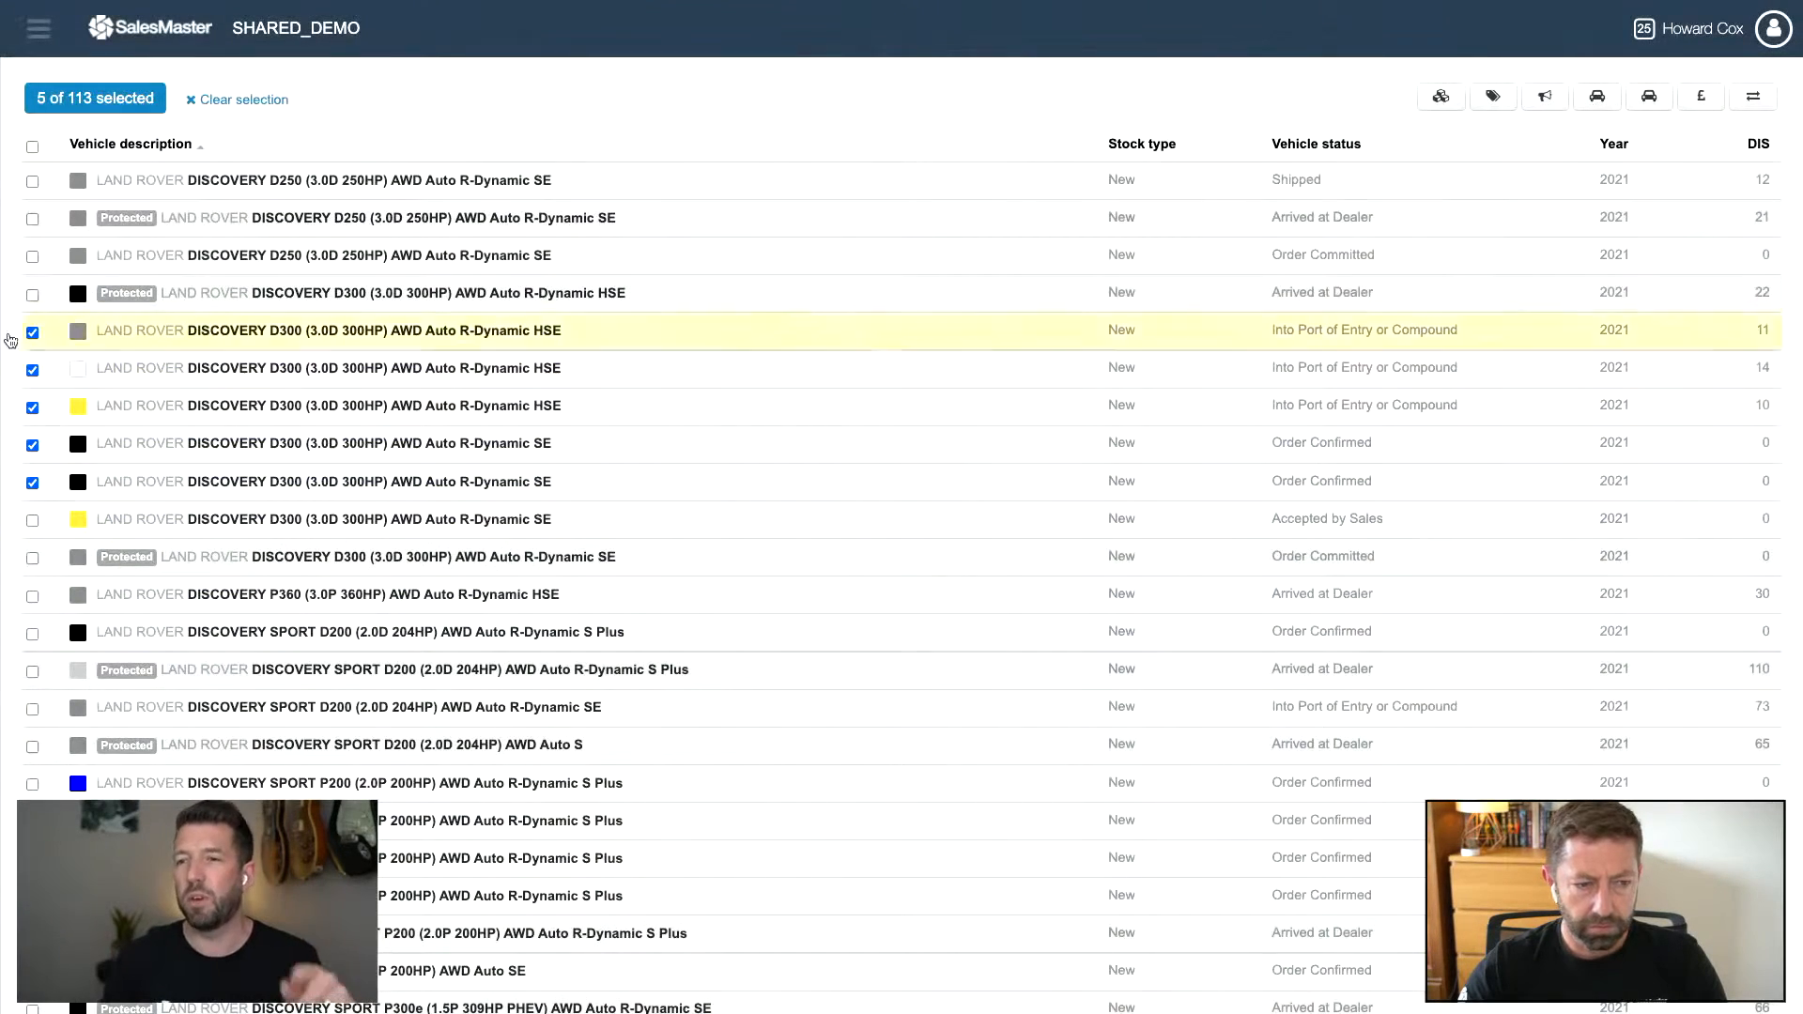
pyautogui.click(32, 333)
pyautogui.click(32, 370)
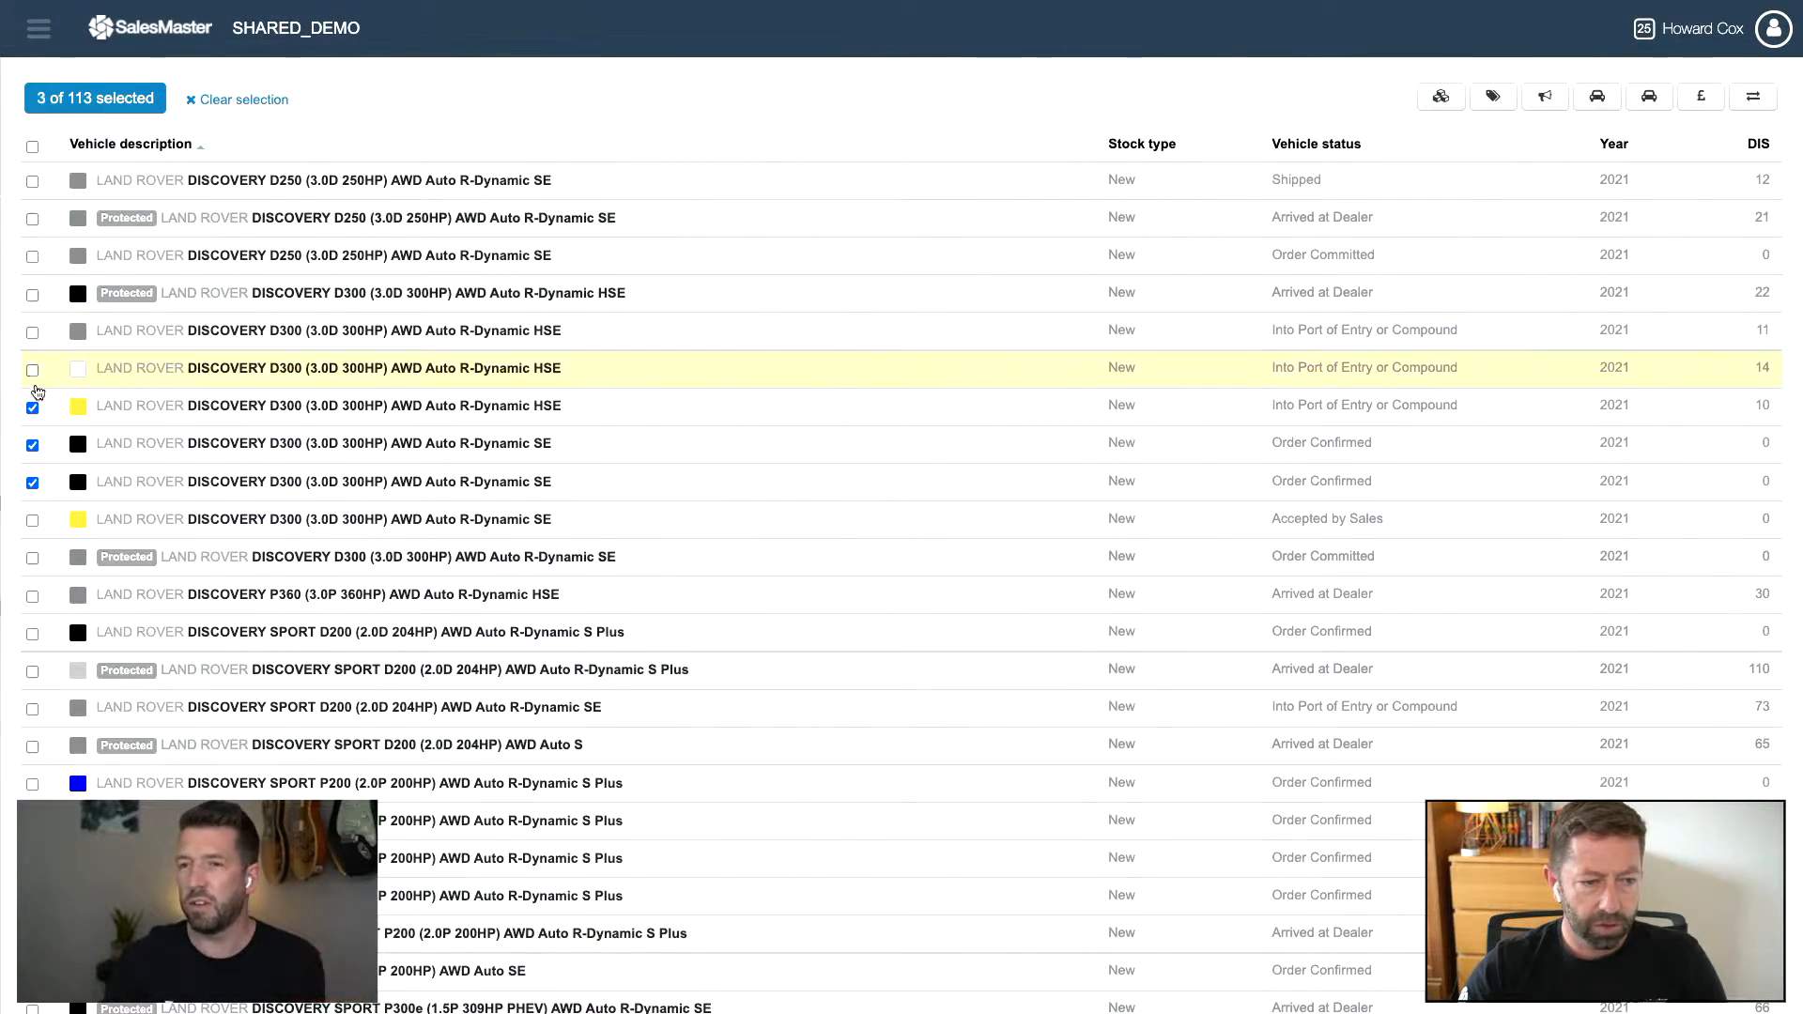
pyautogui.click(32, 407)
pyautogui.click(32, 445)
pyautogui.click(32, 483)
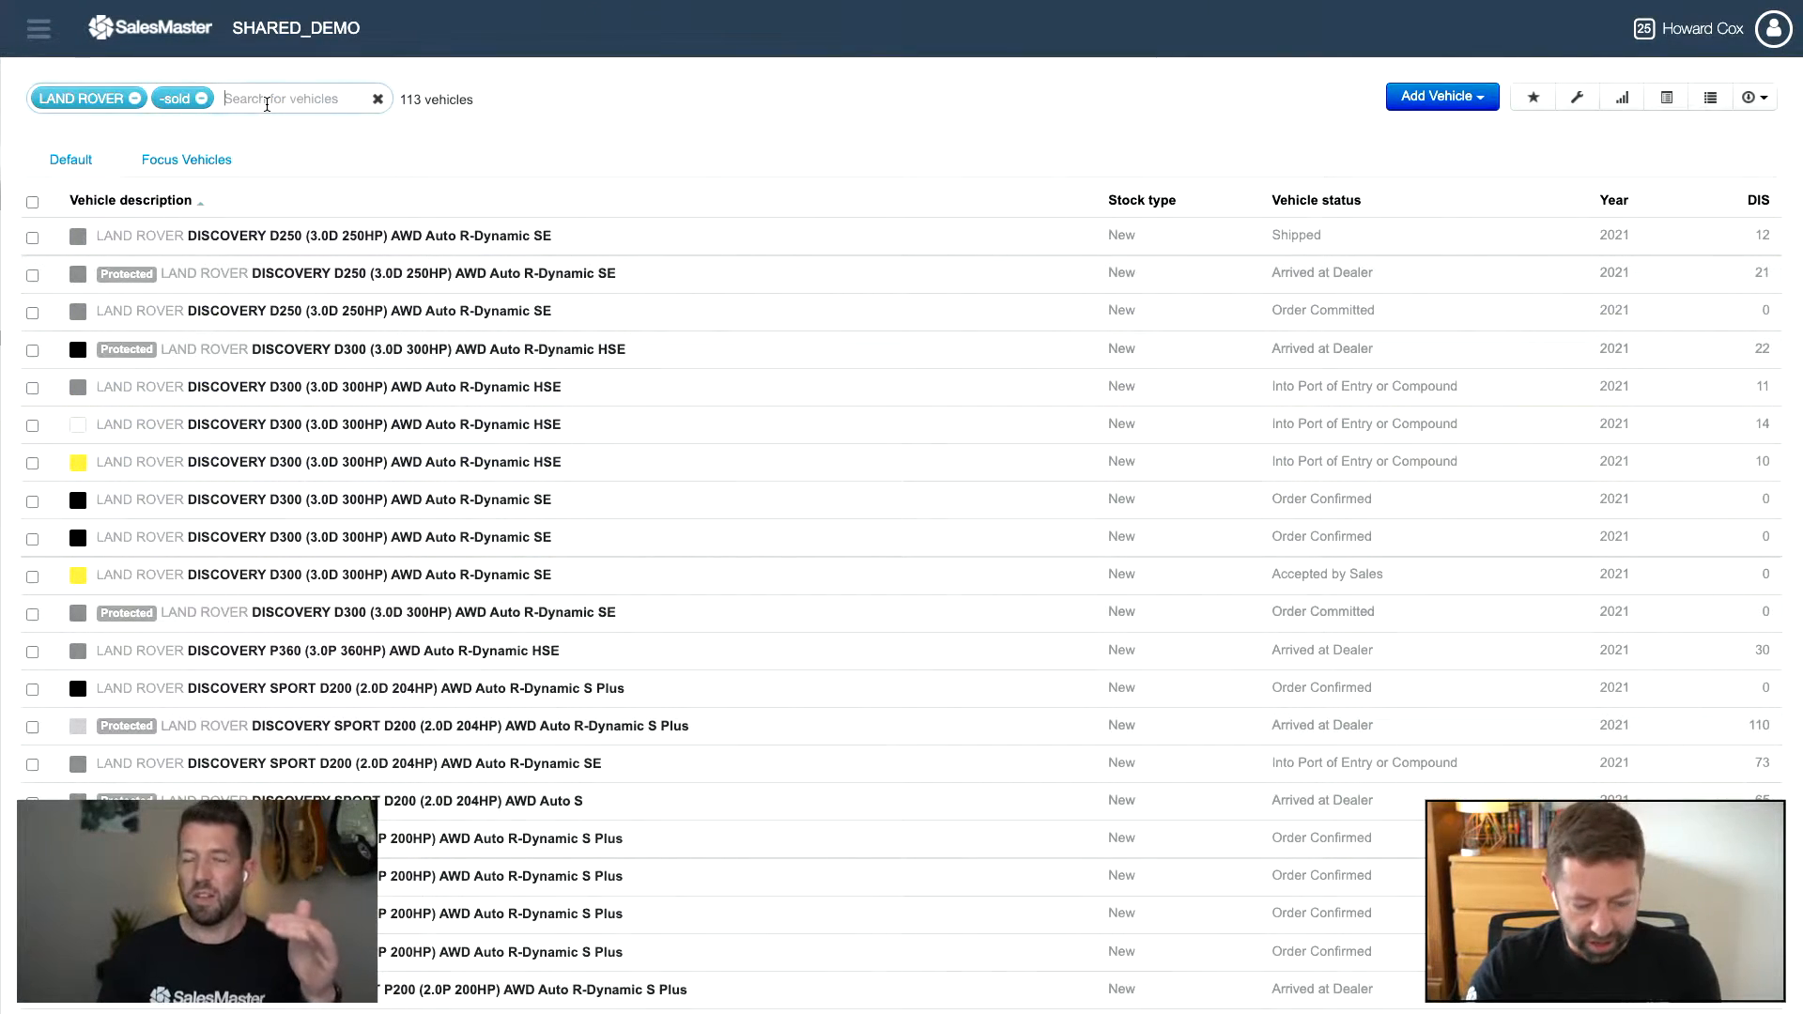
# Step: Narrow the unsold Land Rover list with the additional search terms d300 and hse
pyautogui.write('d300')
pyautogui.press('Return')
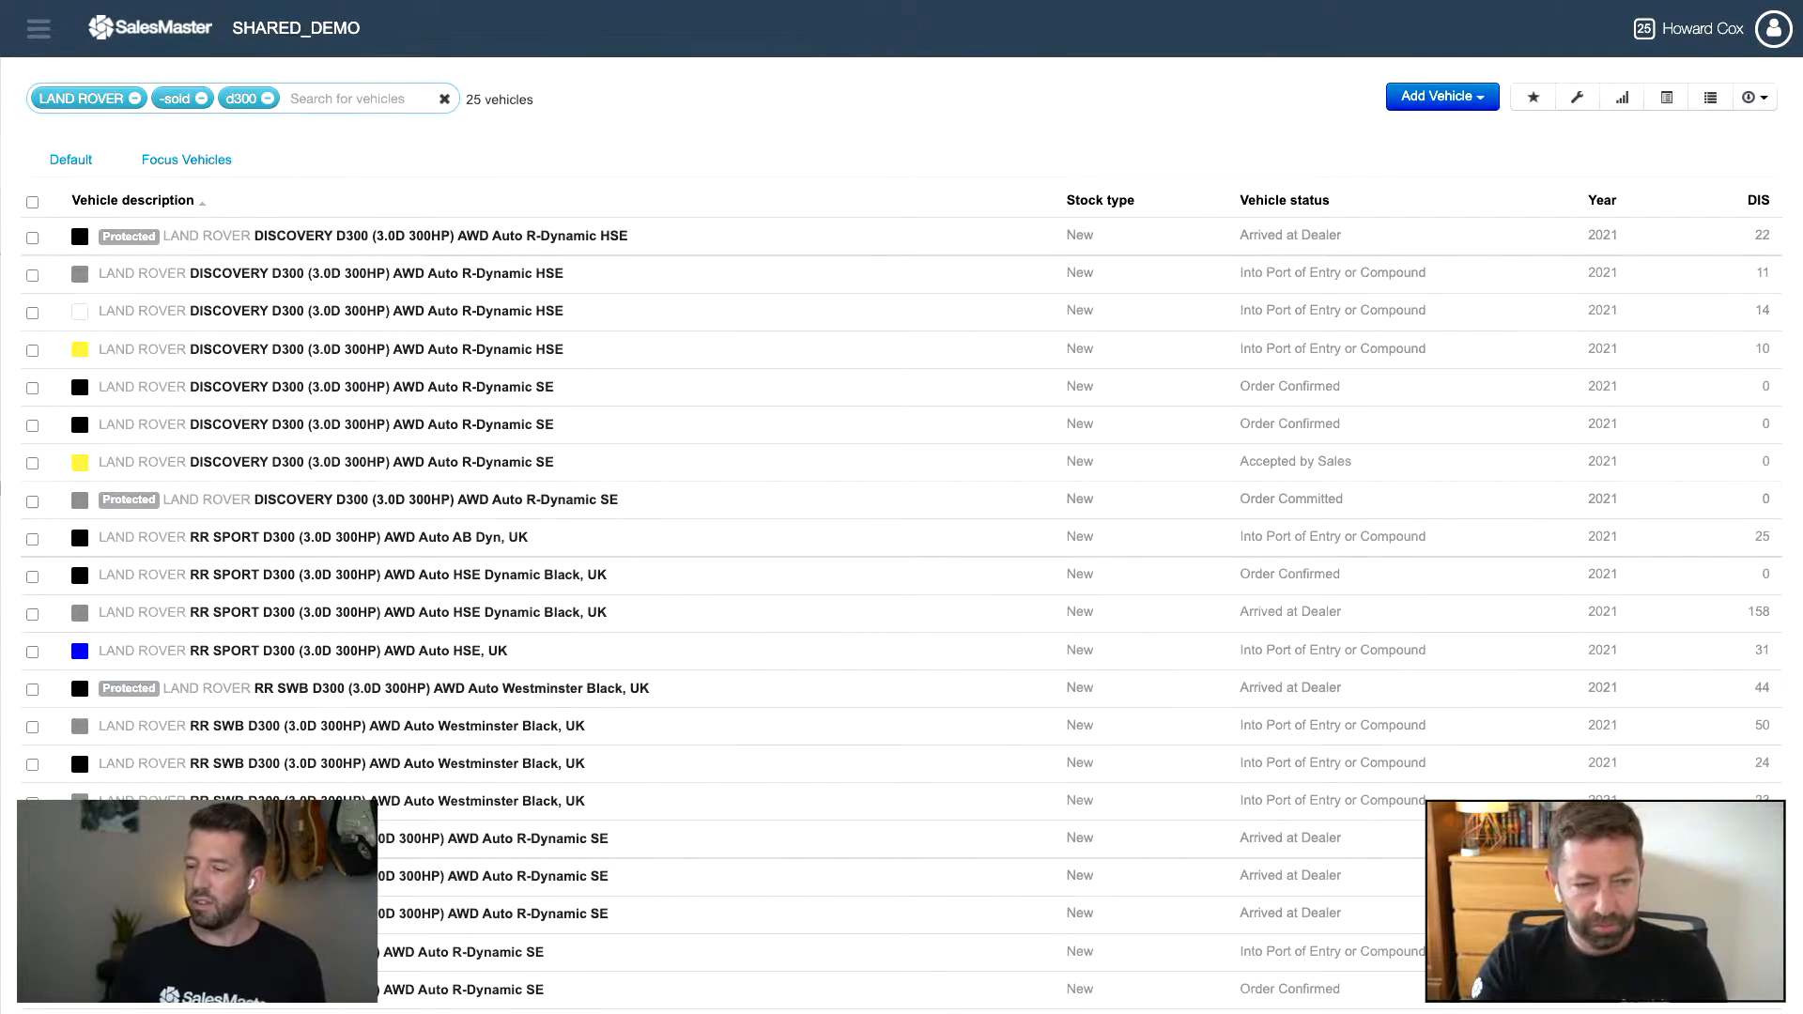
pyautogui.write('hse')
pyautogui.press('Return')
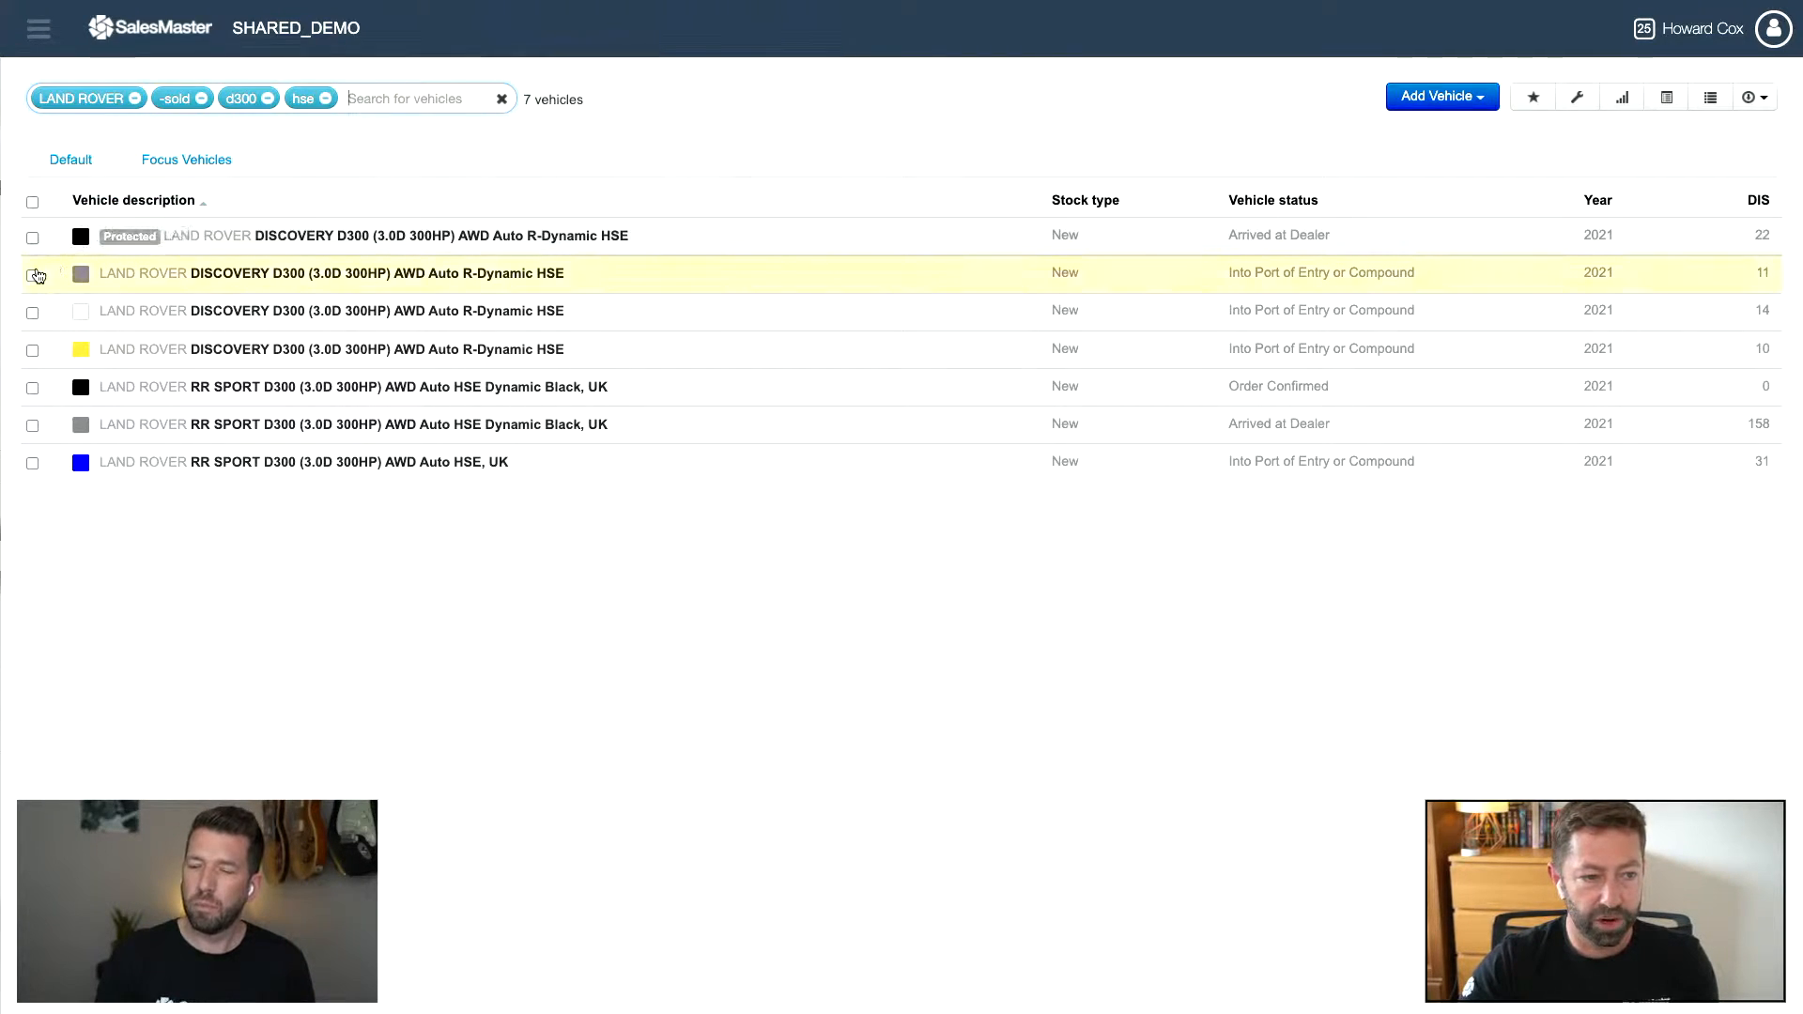
# Step: Add the FocusVehicles tag to the six D300 HSE vehicles that are not protected, and open the pinned Focus Vehicles view
pyautogui.click(34, 273)
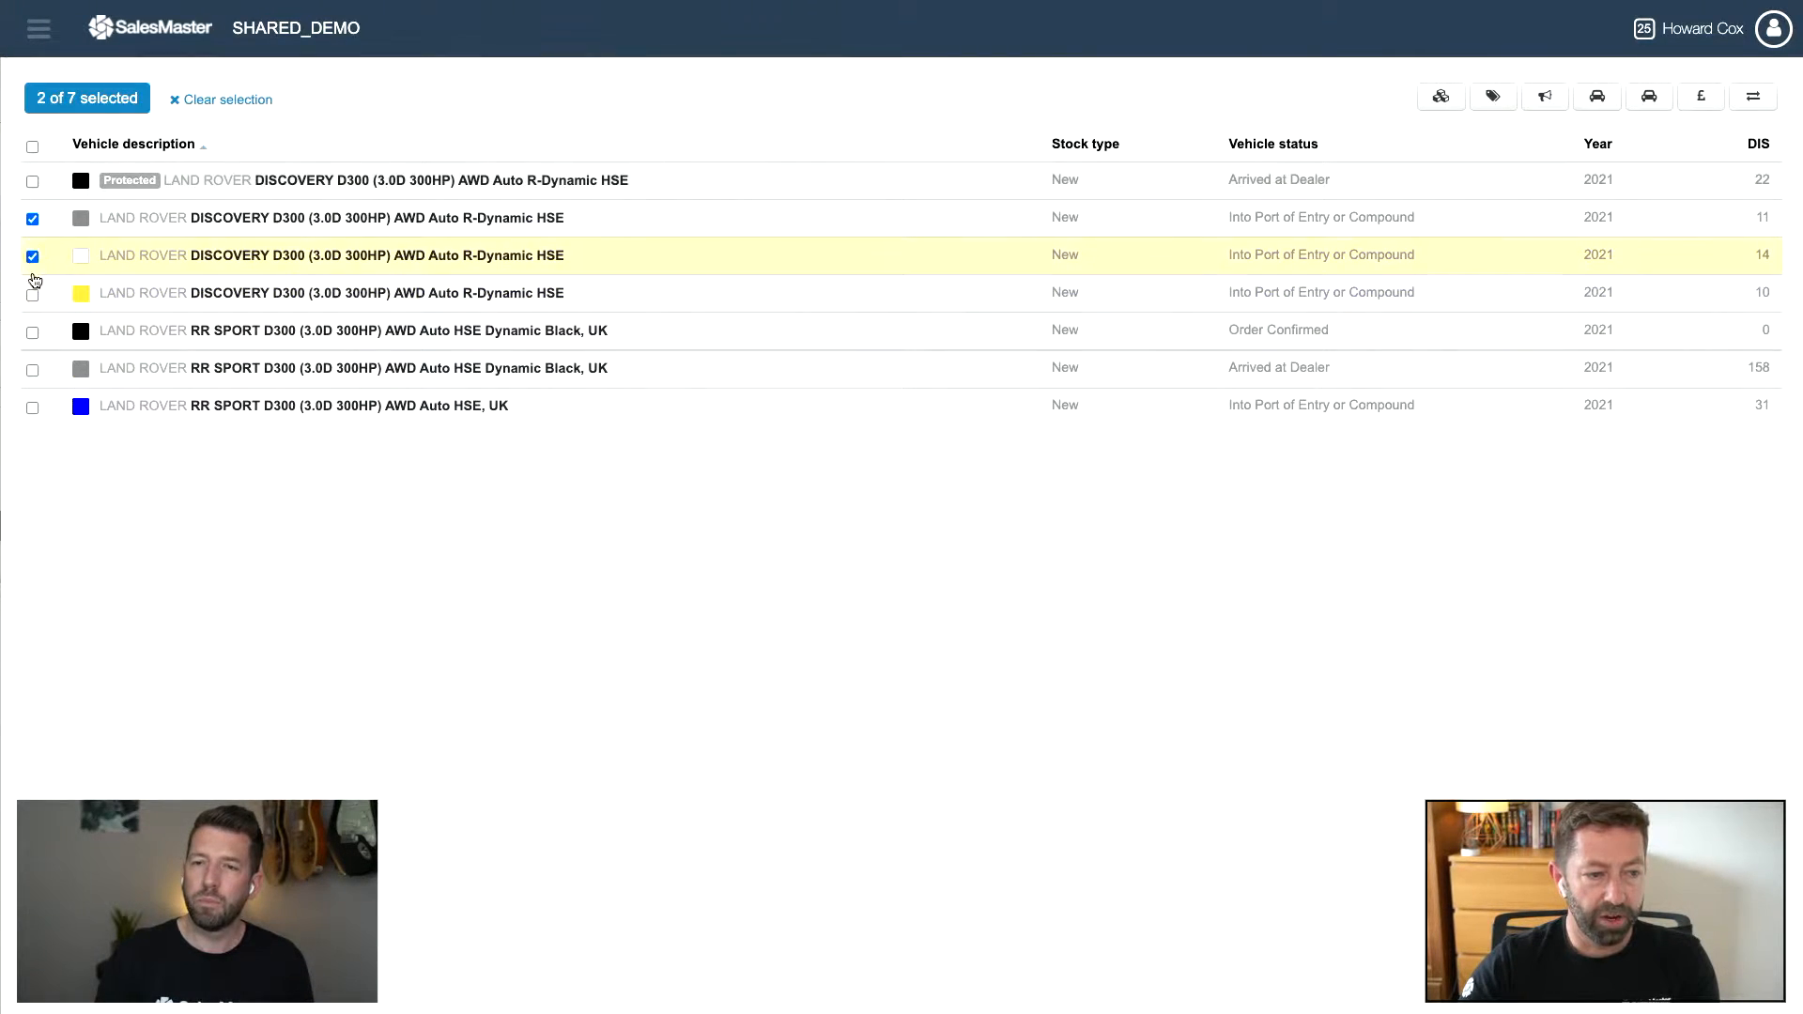
pyautogui.click(32, 294)
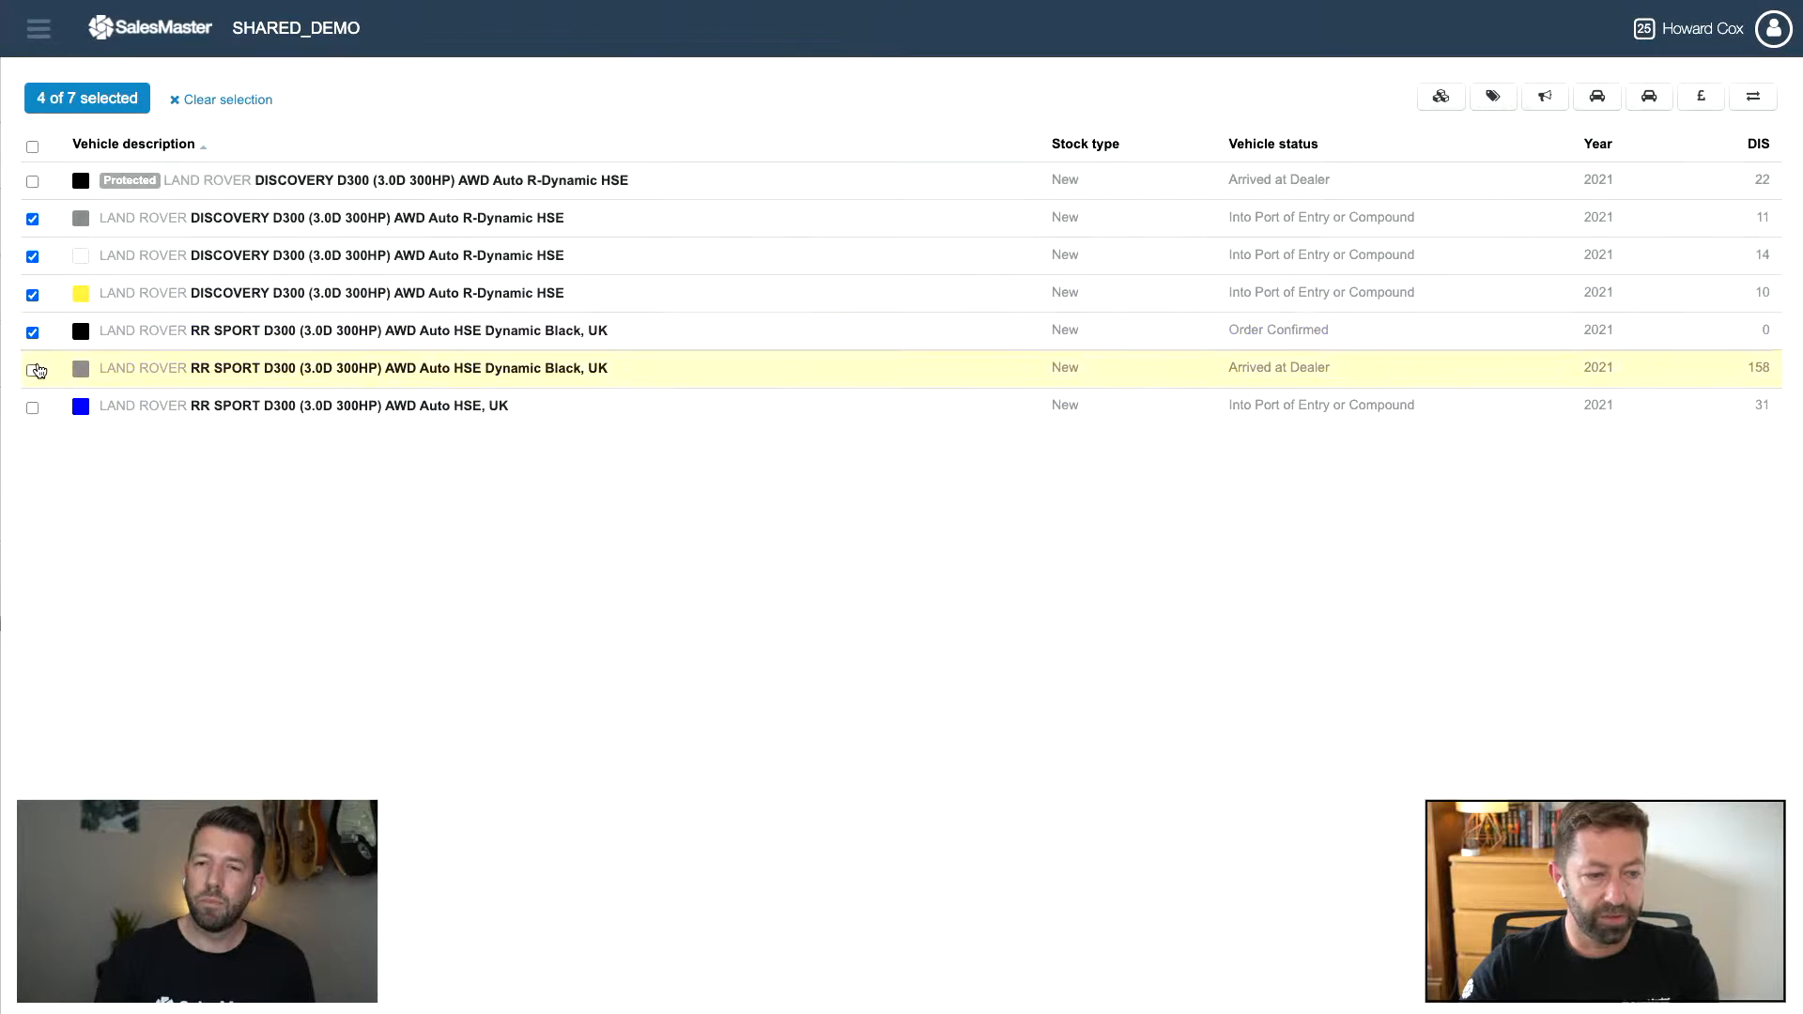
pyautogui.click(34, 370)
pyautogui.click(32, 407)
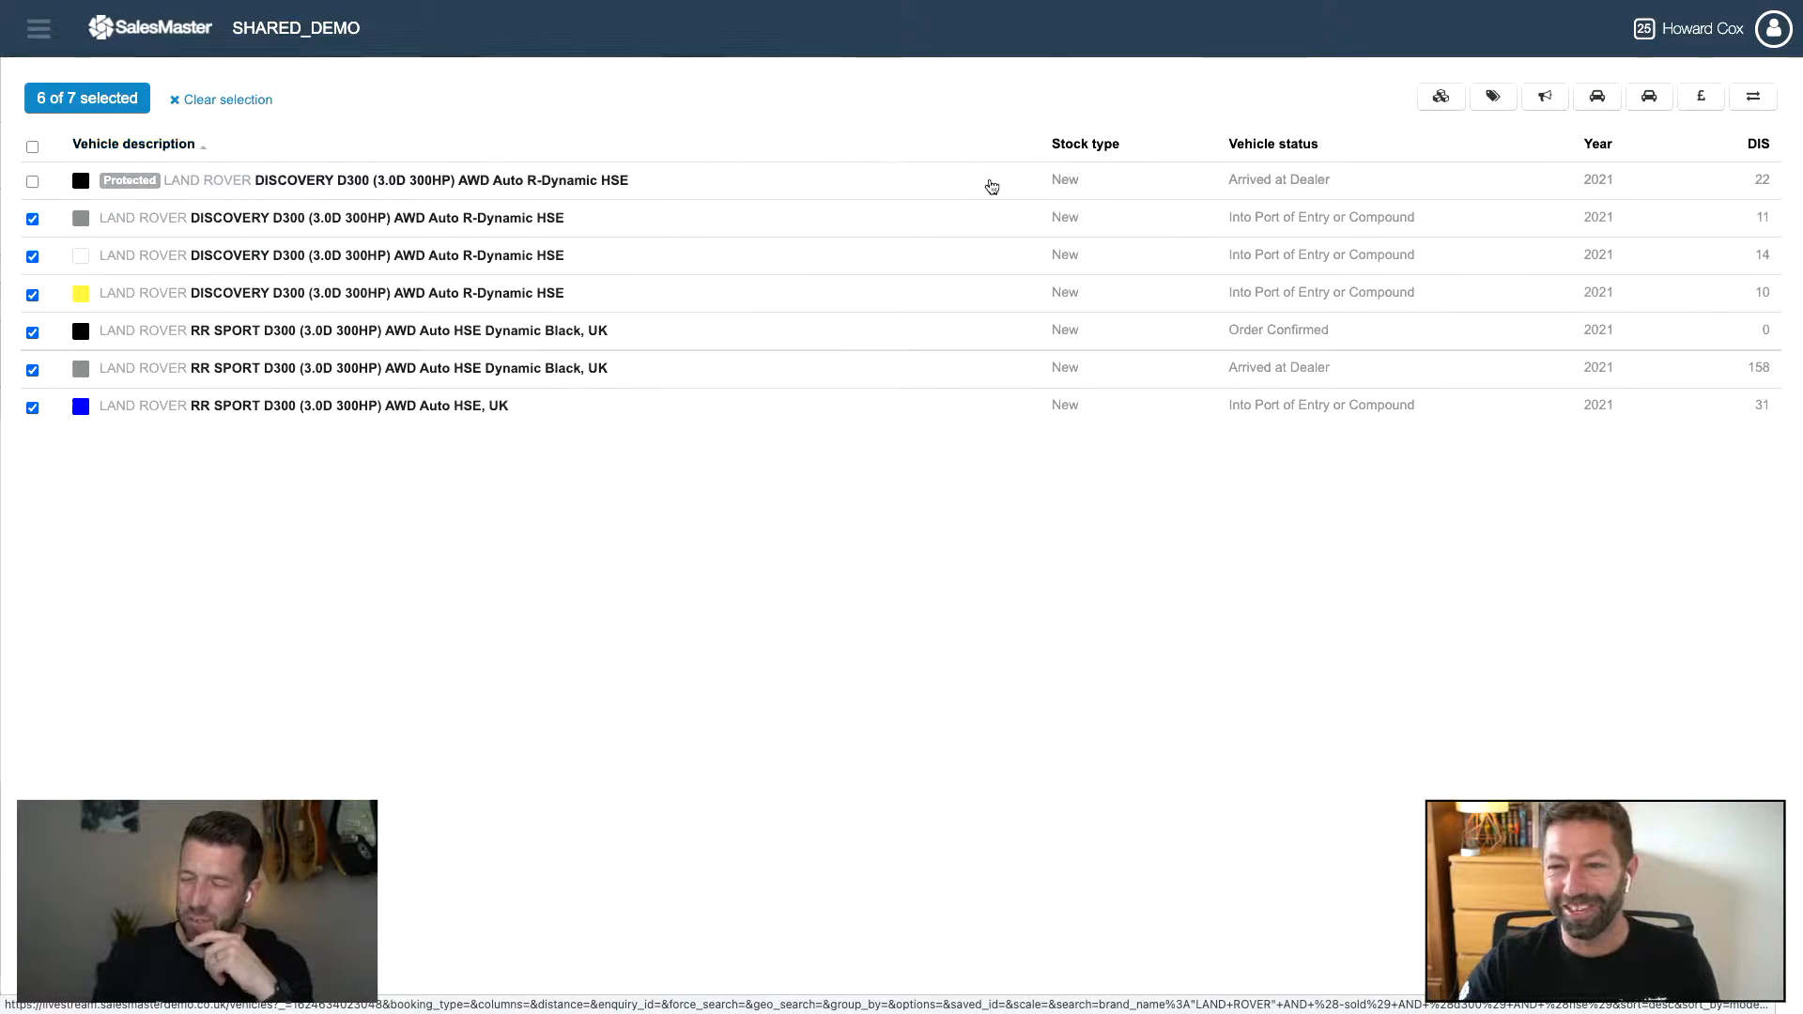
pyautogui.click(1496, 100)
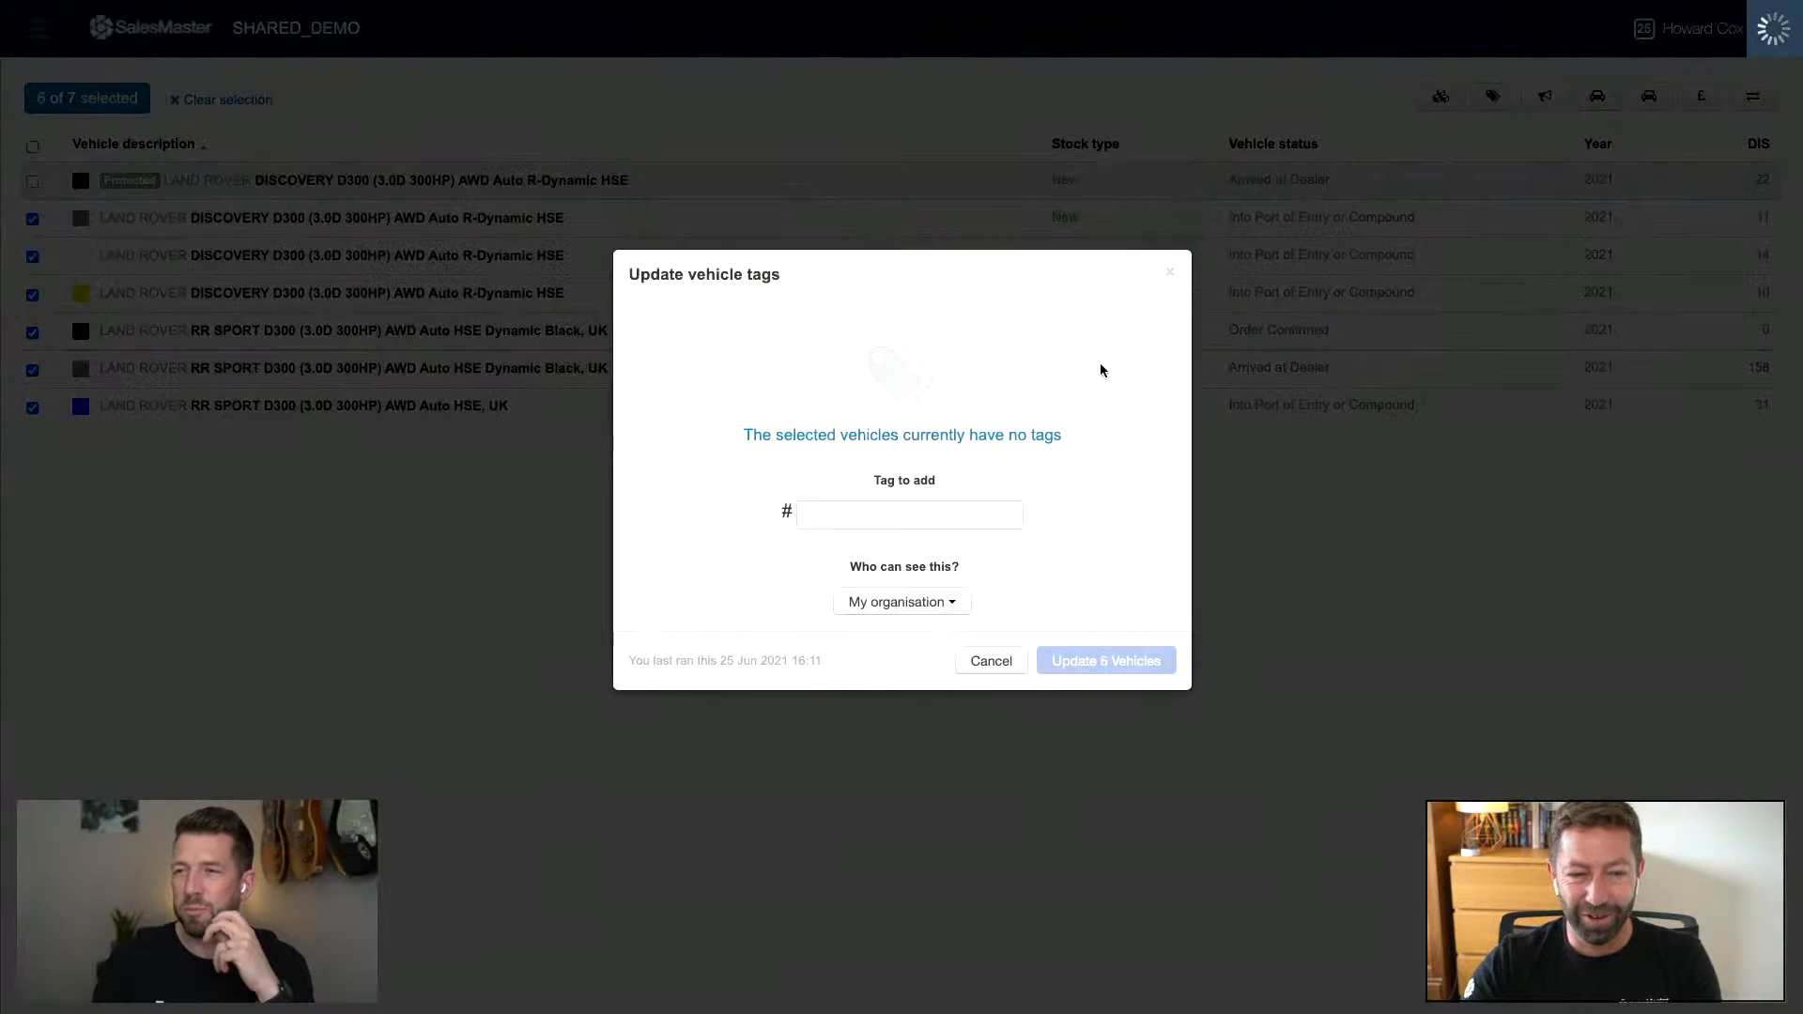
pyautogui.click(927, 513)
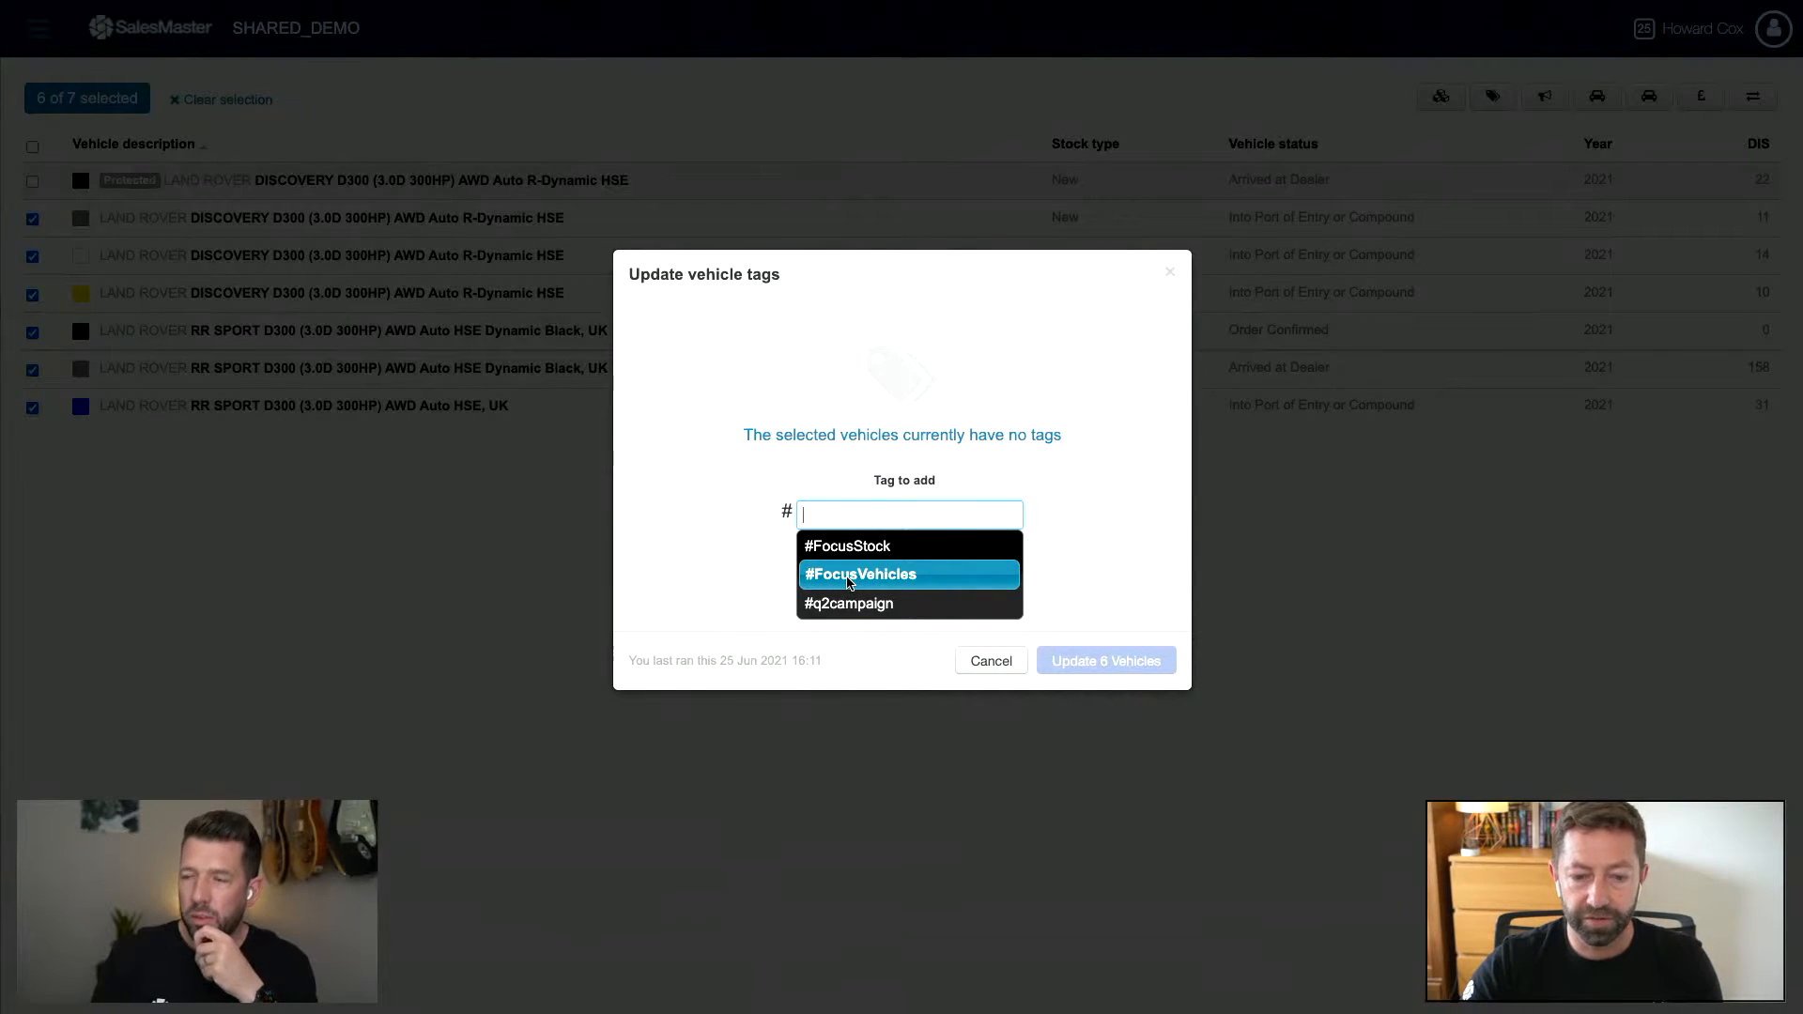
pyautogui.click(852, 581)
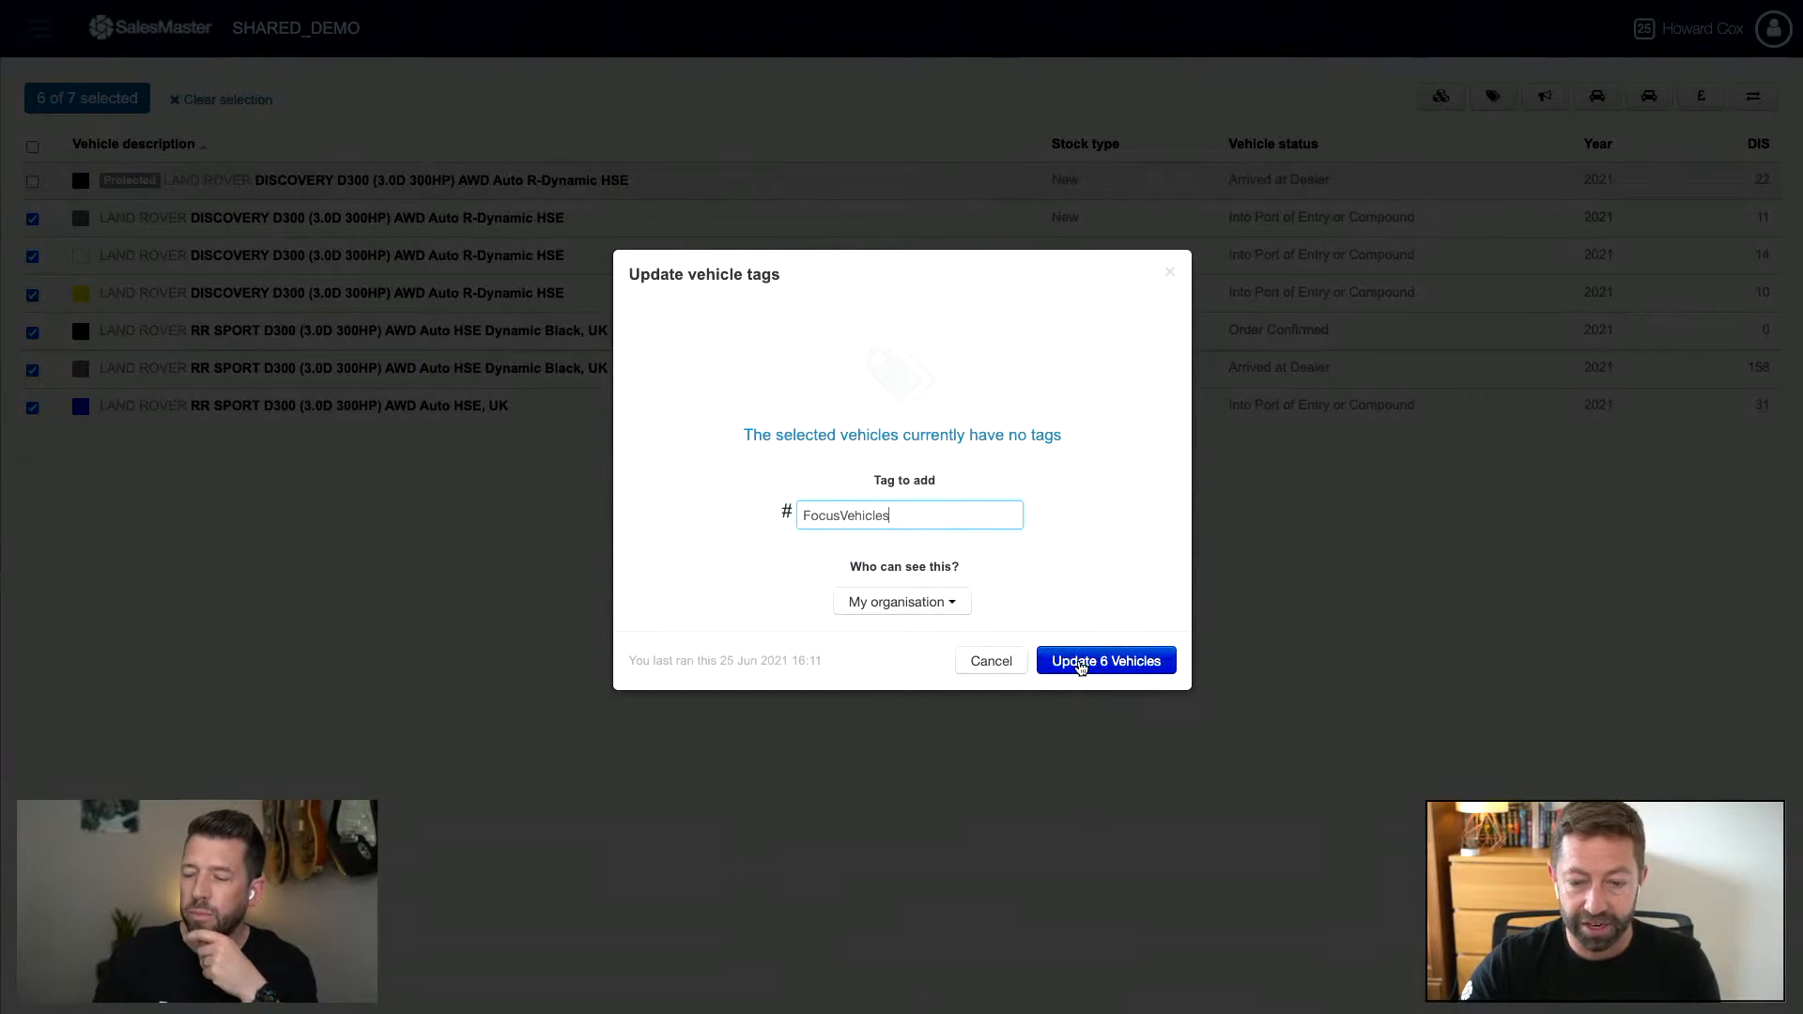
pyautogui.click(1080, 663)
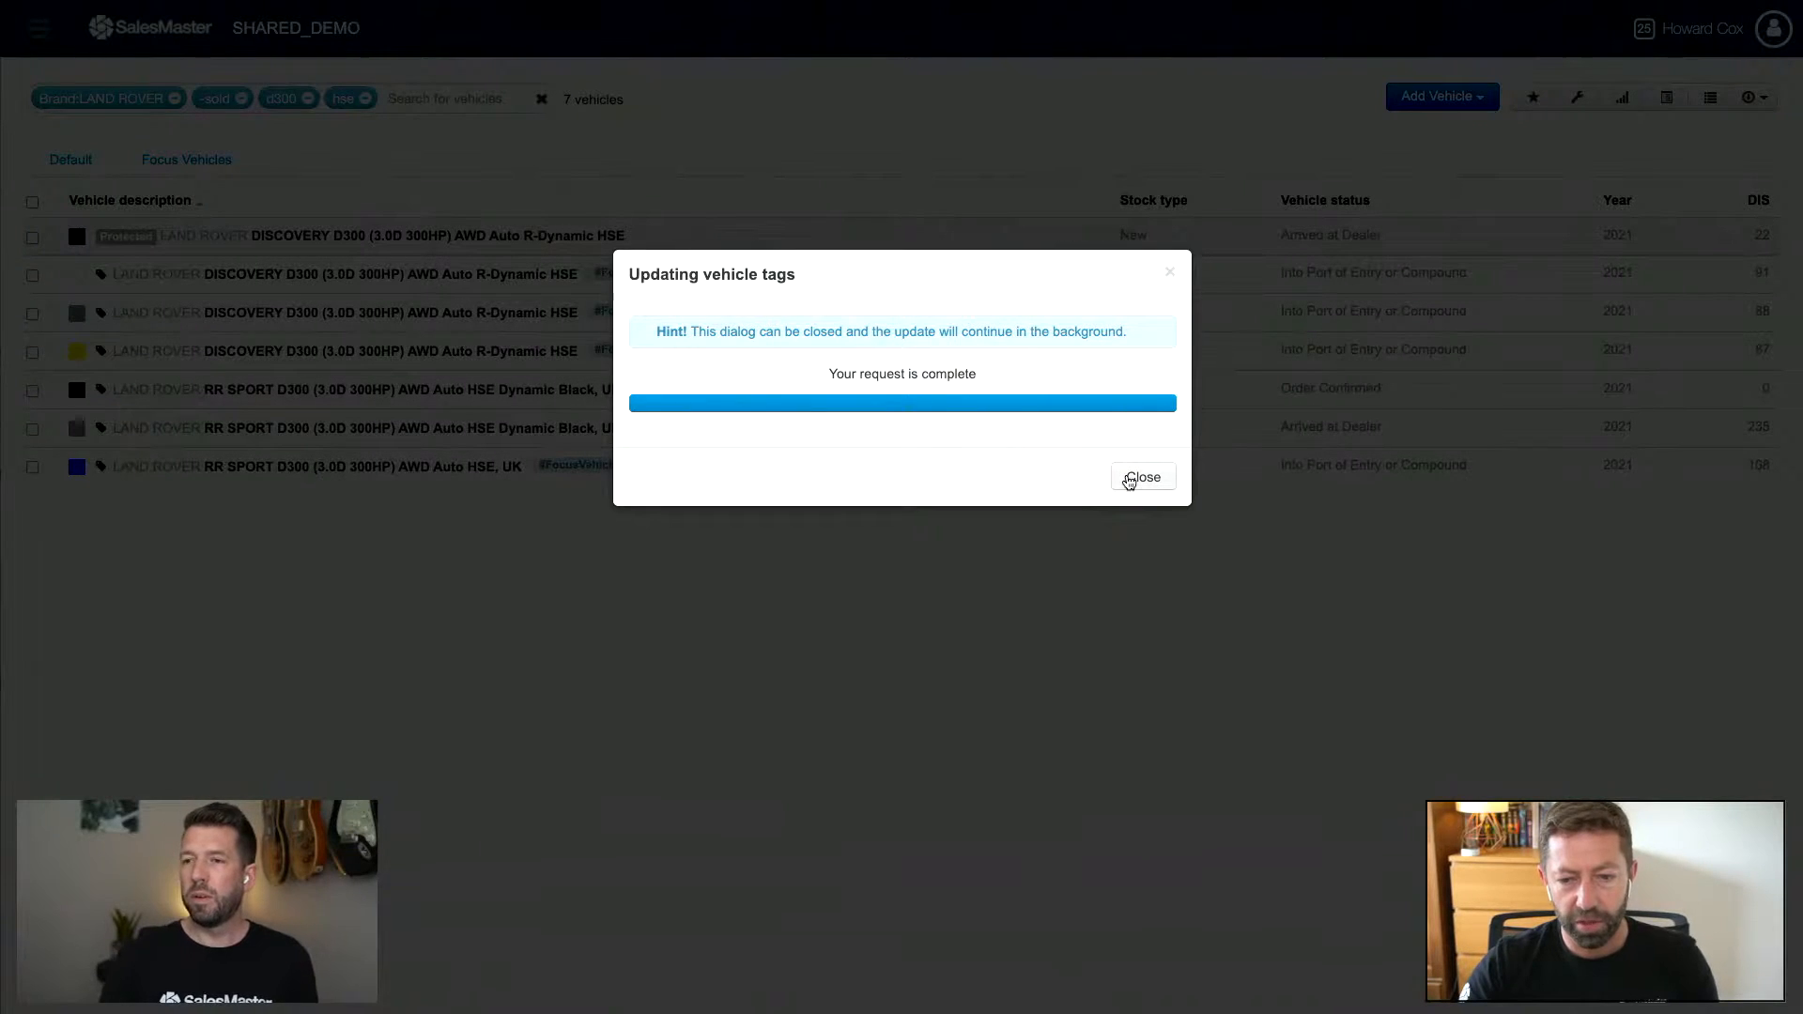
pyautogui.click(1130, 479)
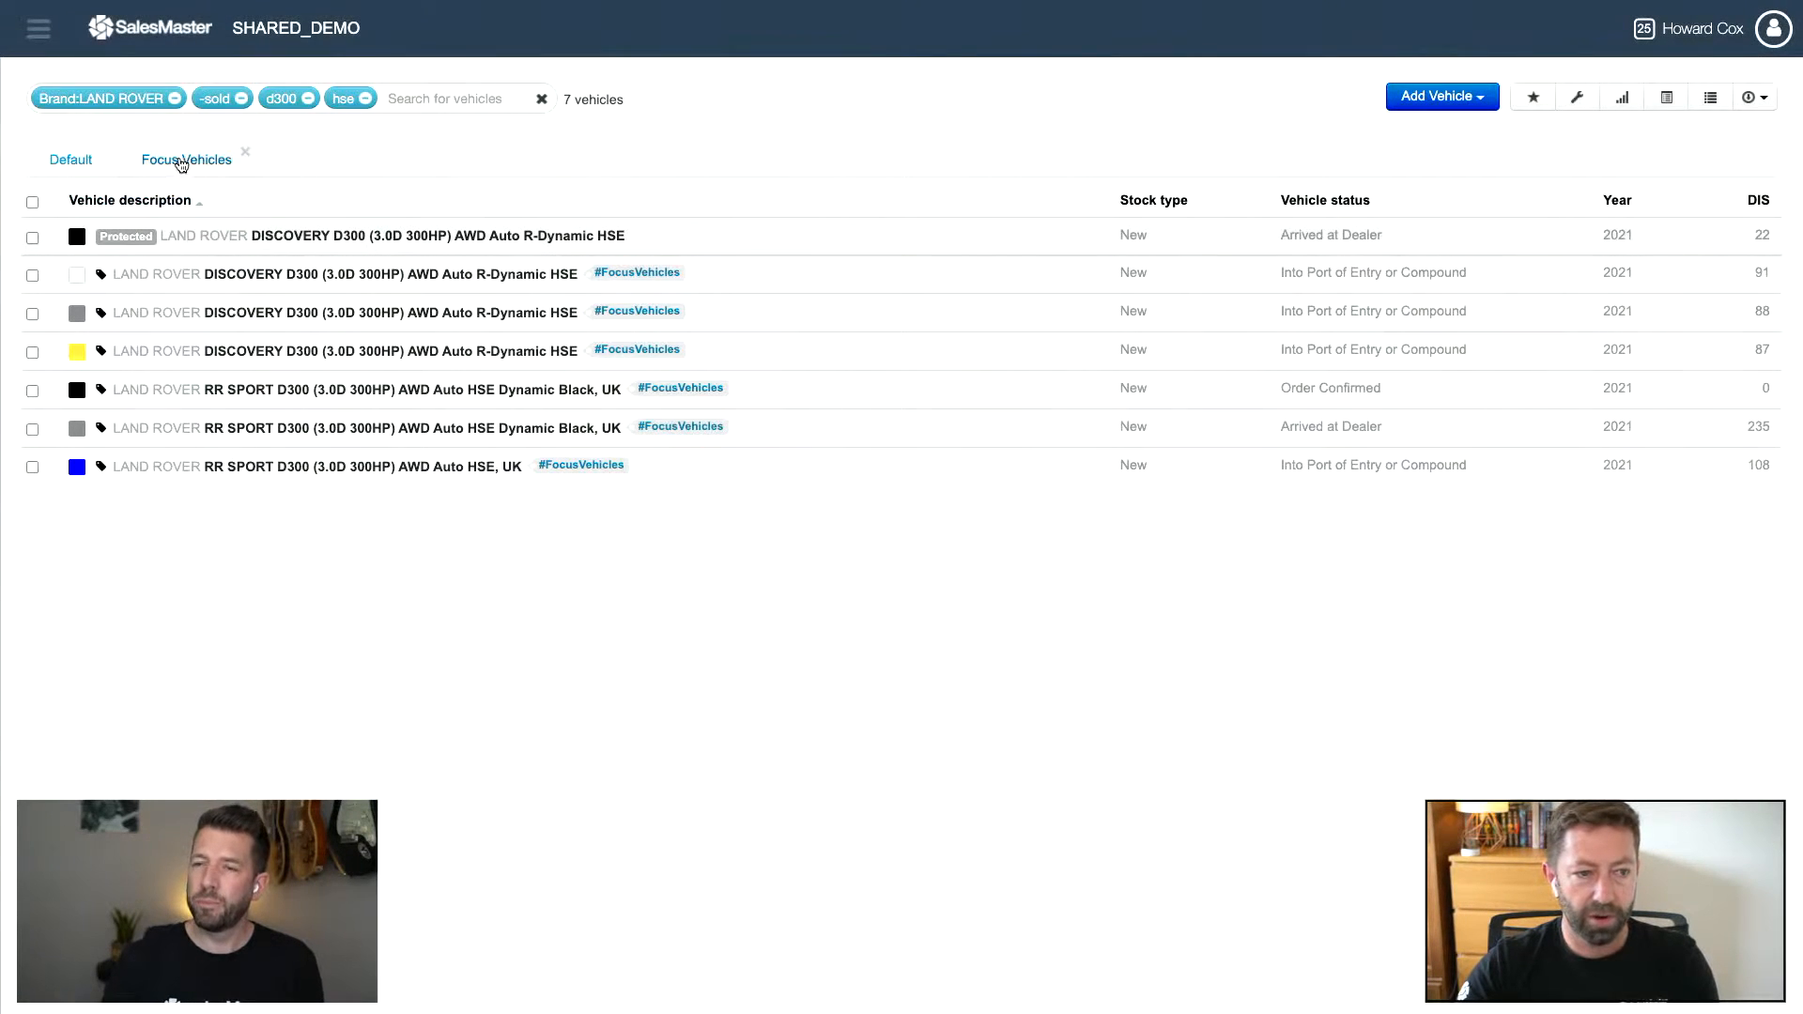
pyautogui.click(172, 164)
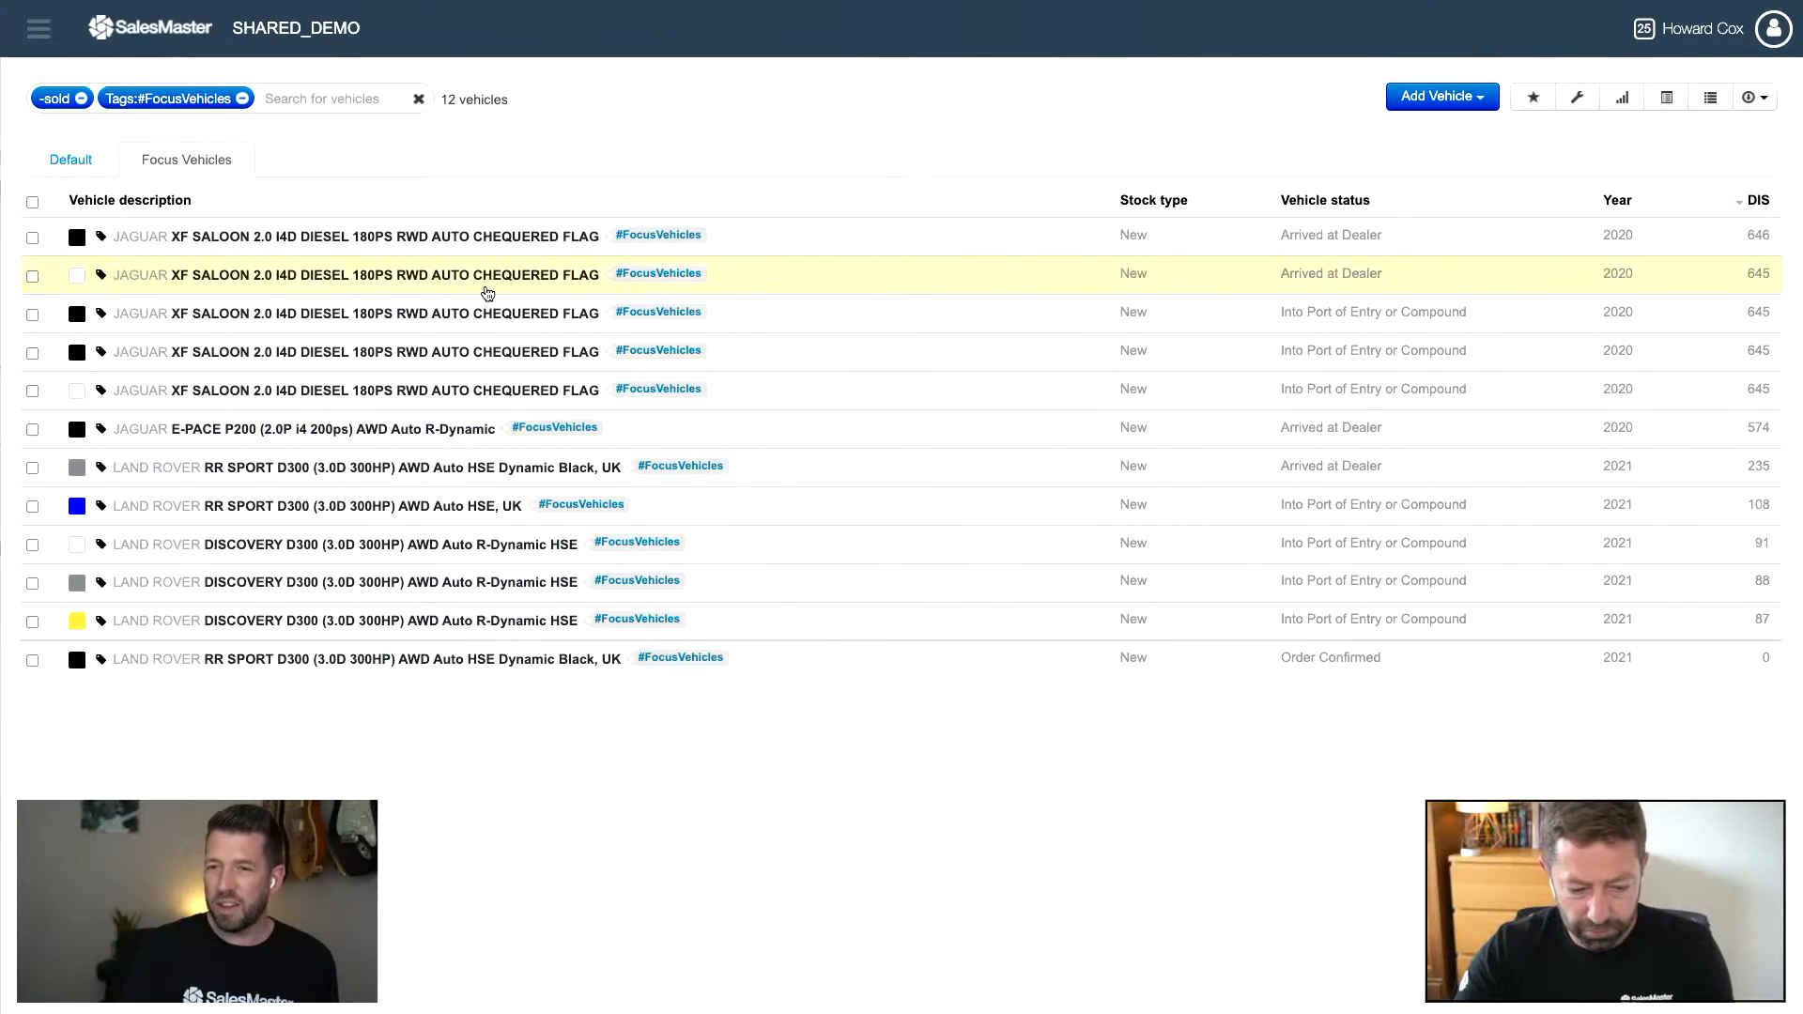
pyautogui.press('XF86AudioRaiseVolume')
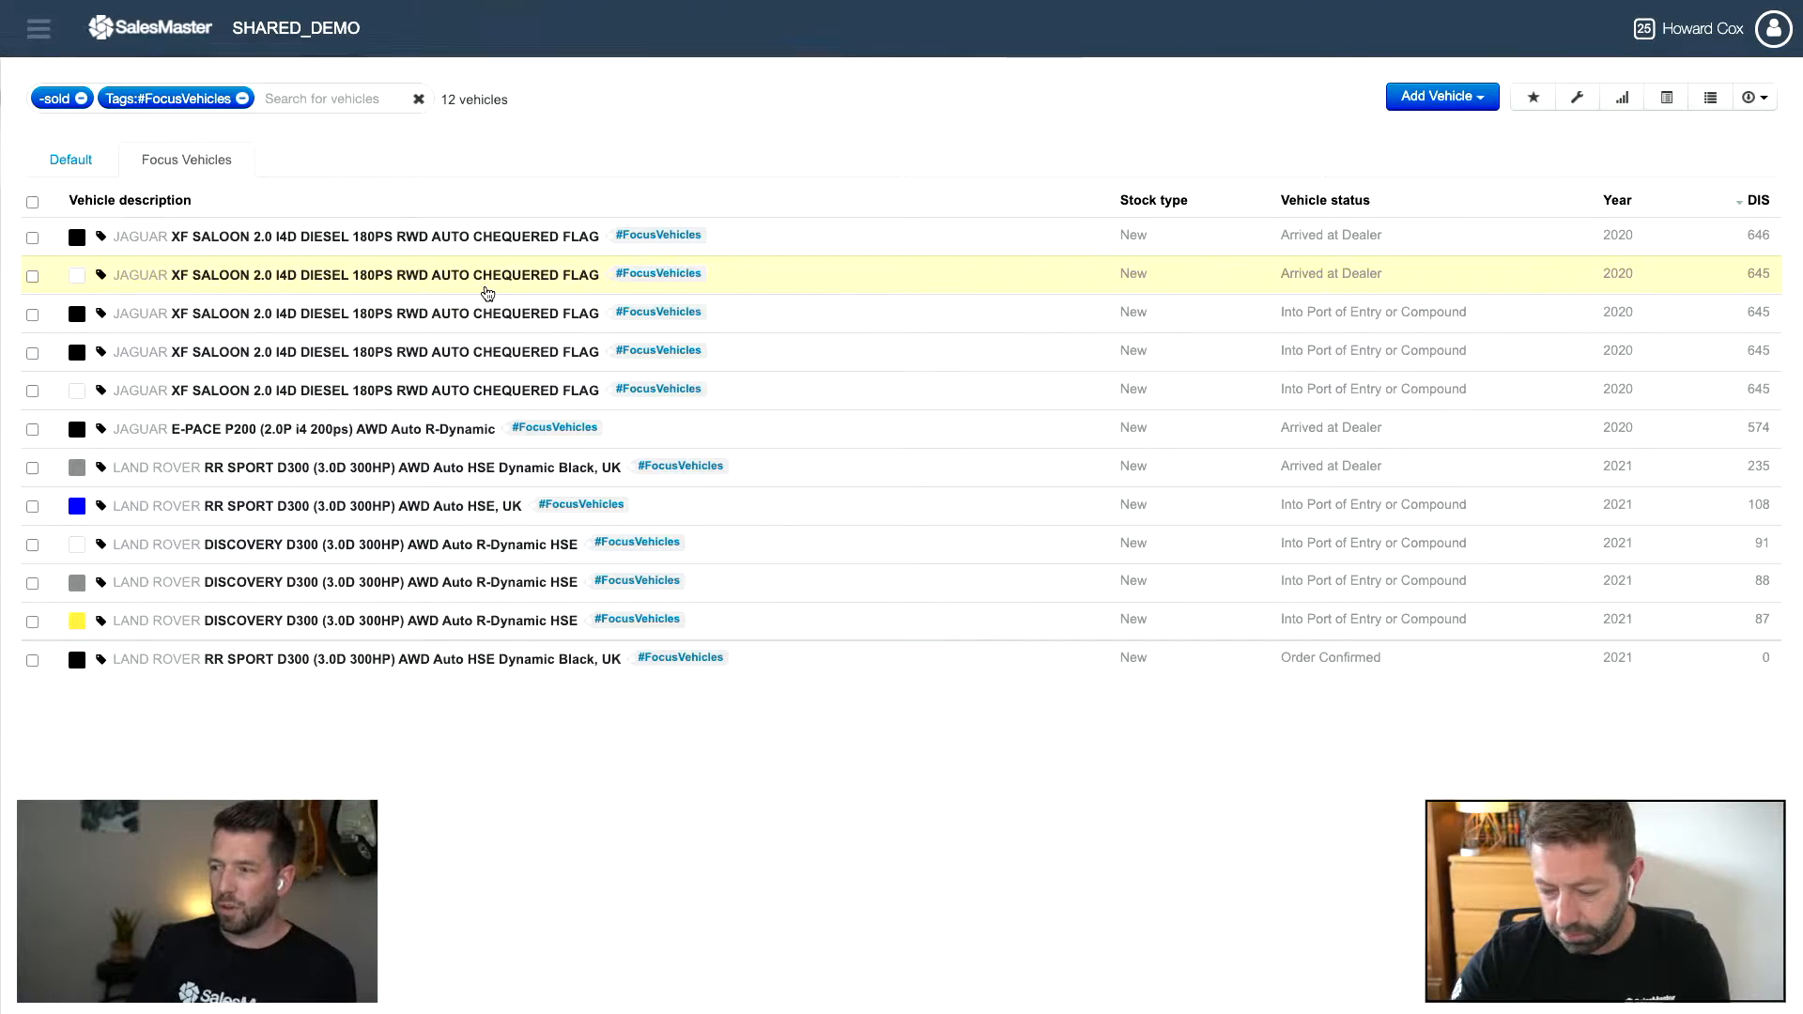
pyautogui.press('XF86AudioLowerVolume')
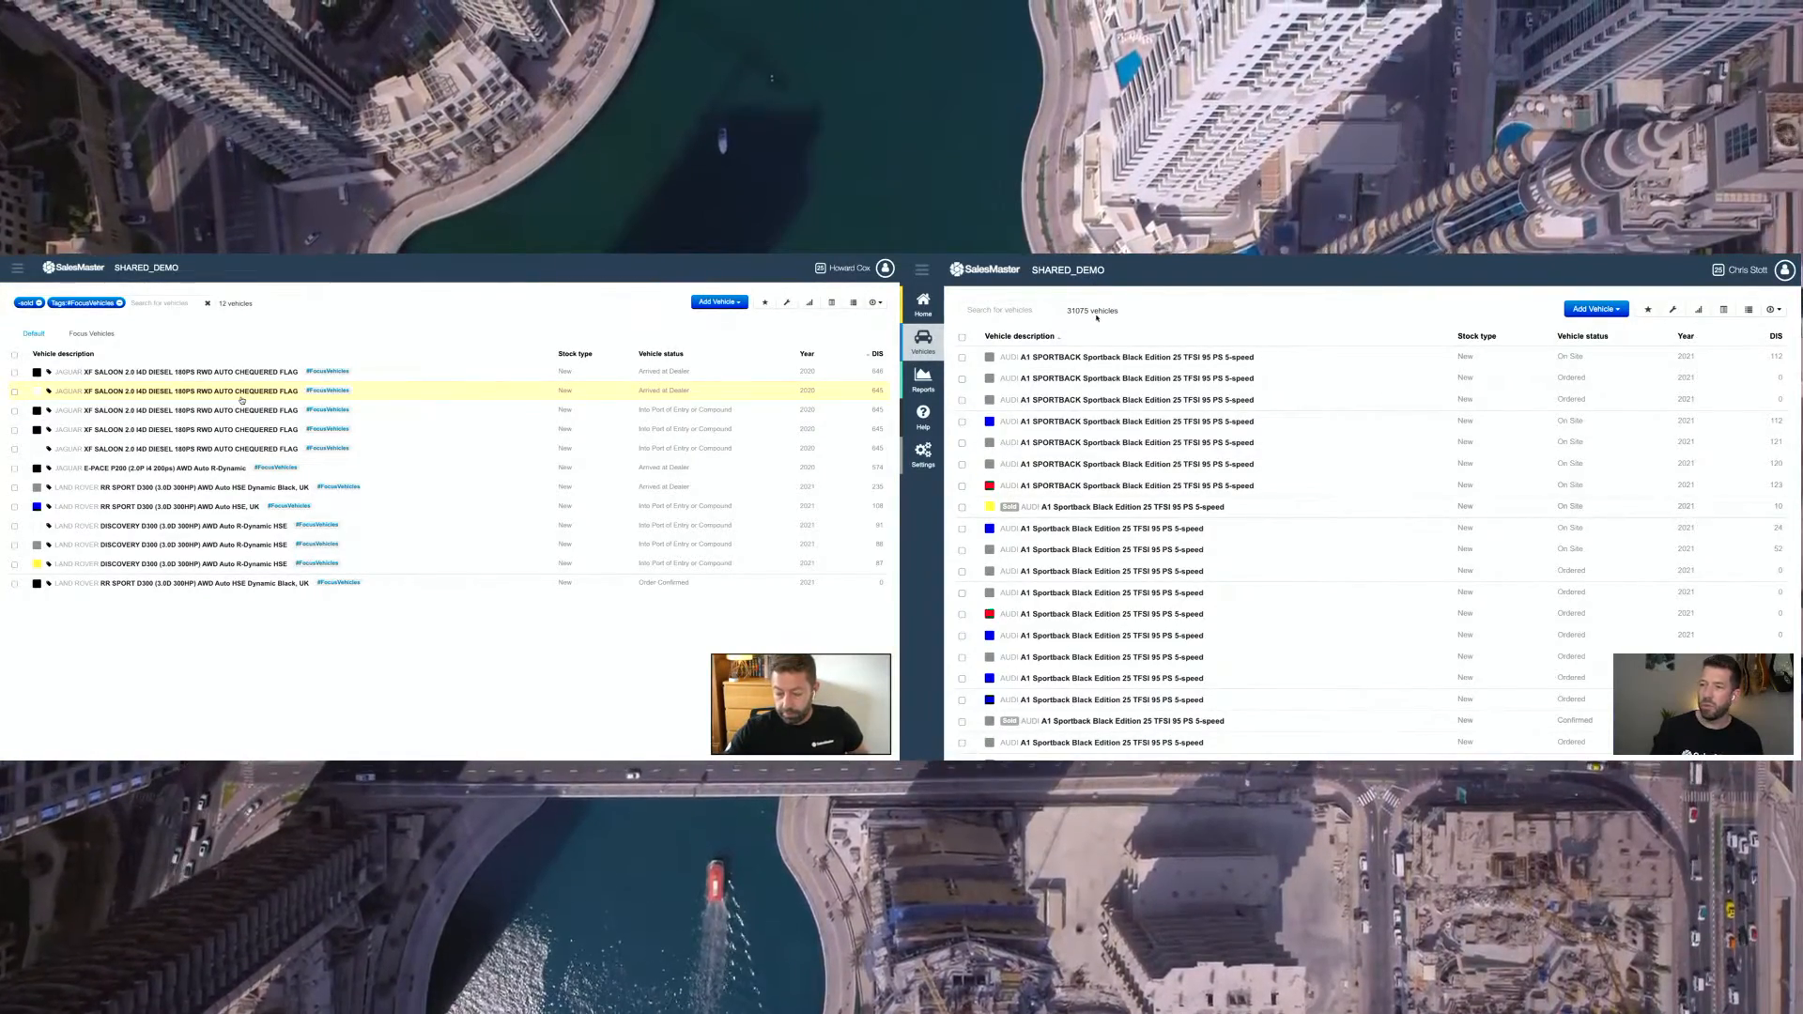
# Step: In the colleague's full vehicle list, filter by the JAGUAR brand and the #FocusVehicles tag
pyautogui.click(999, 309)
pyautogui.write('jagu')
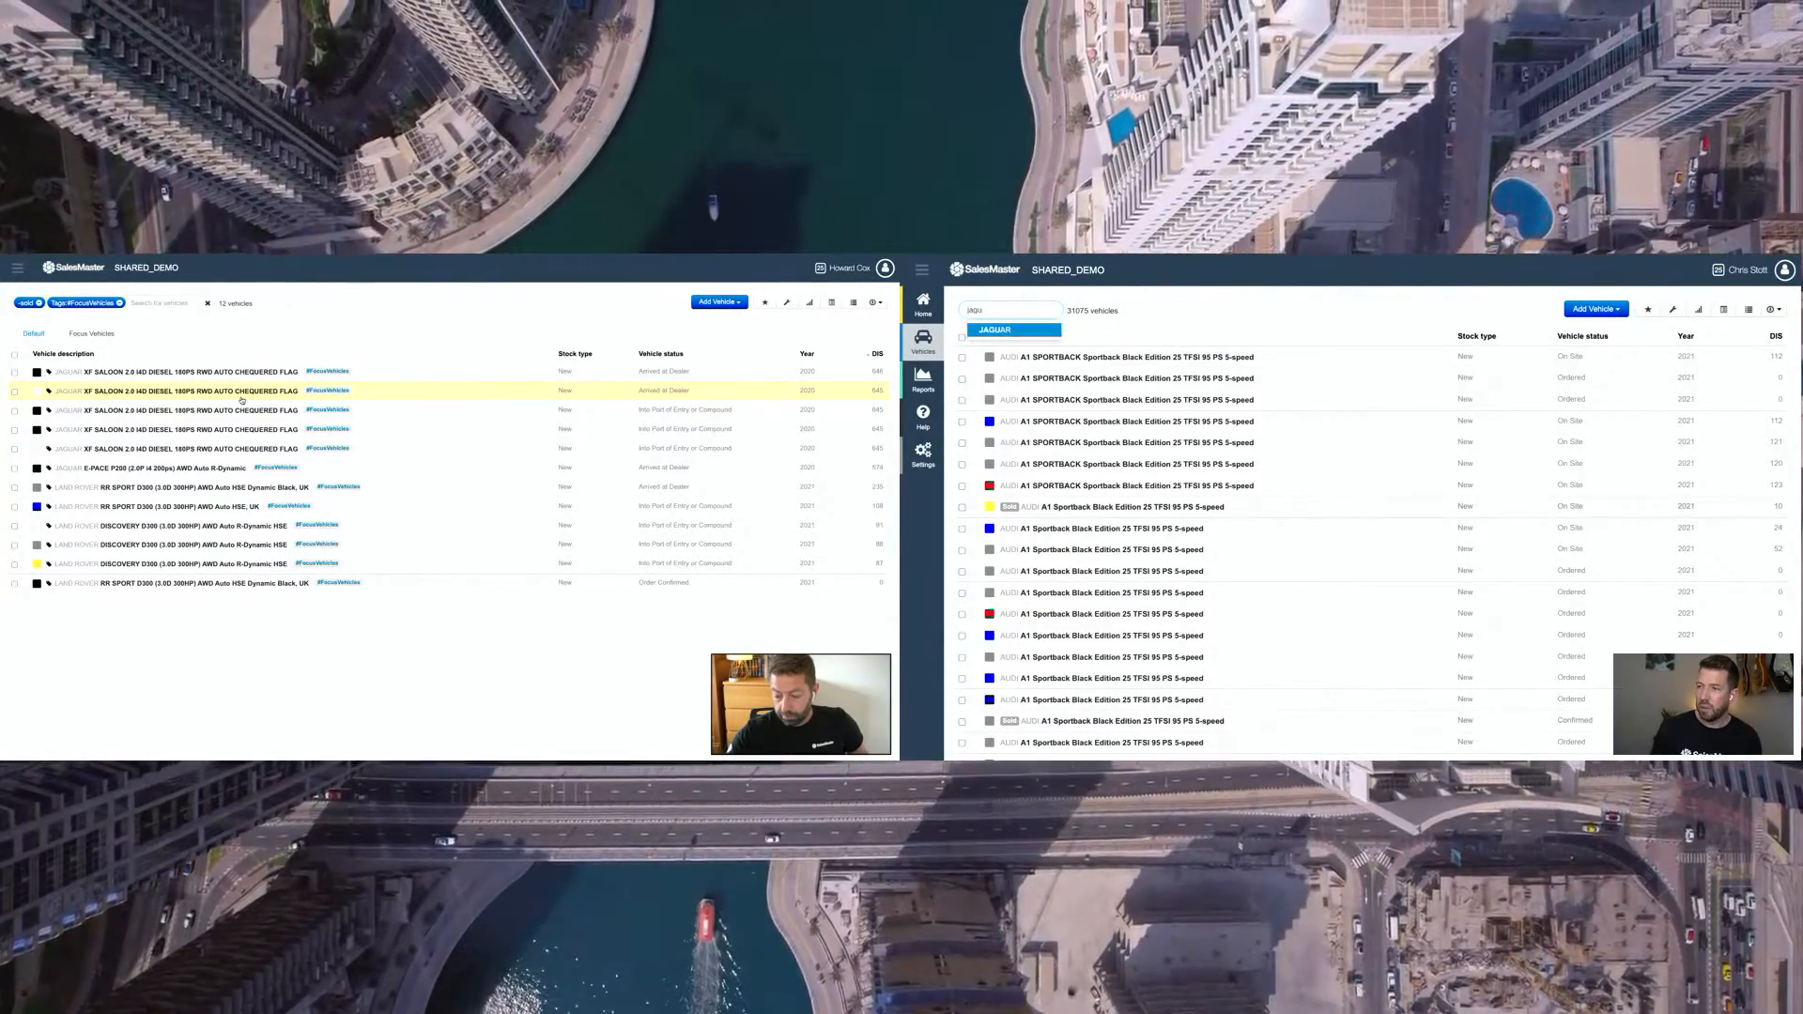
pyautogui.press('Return')
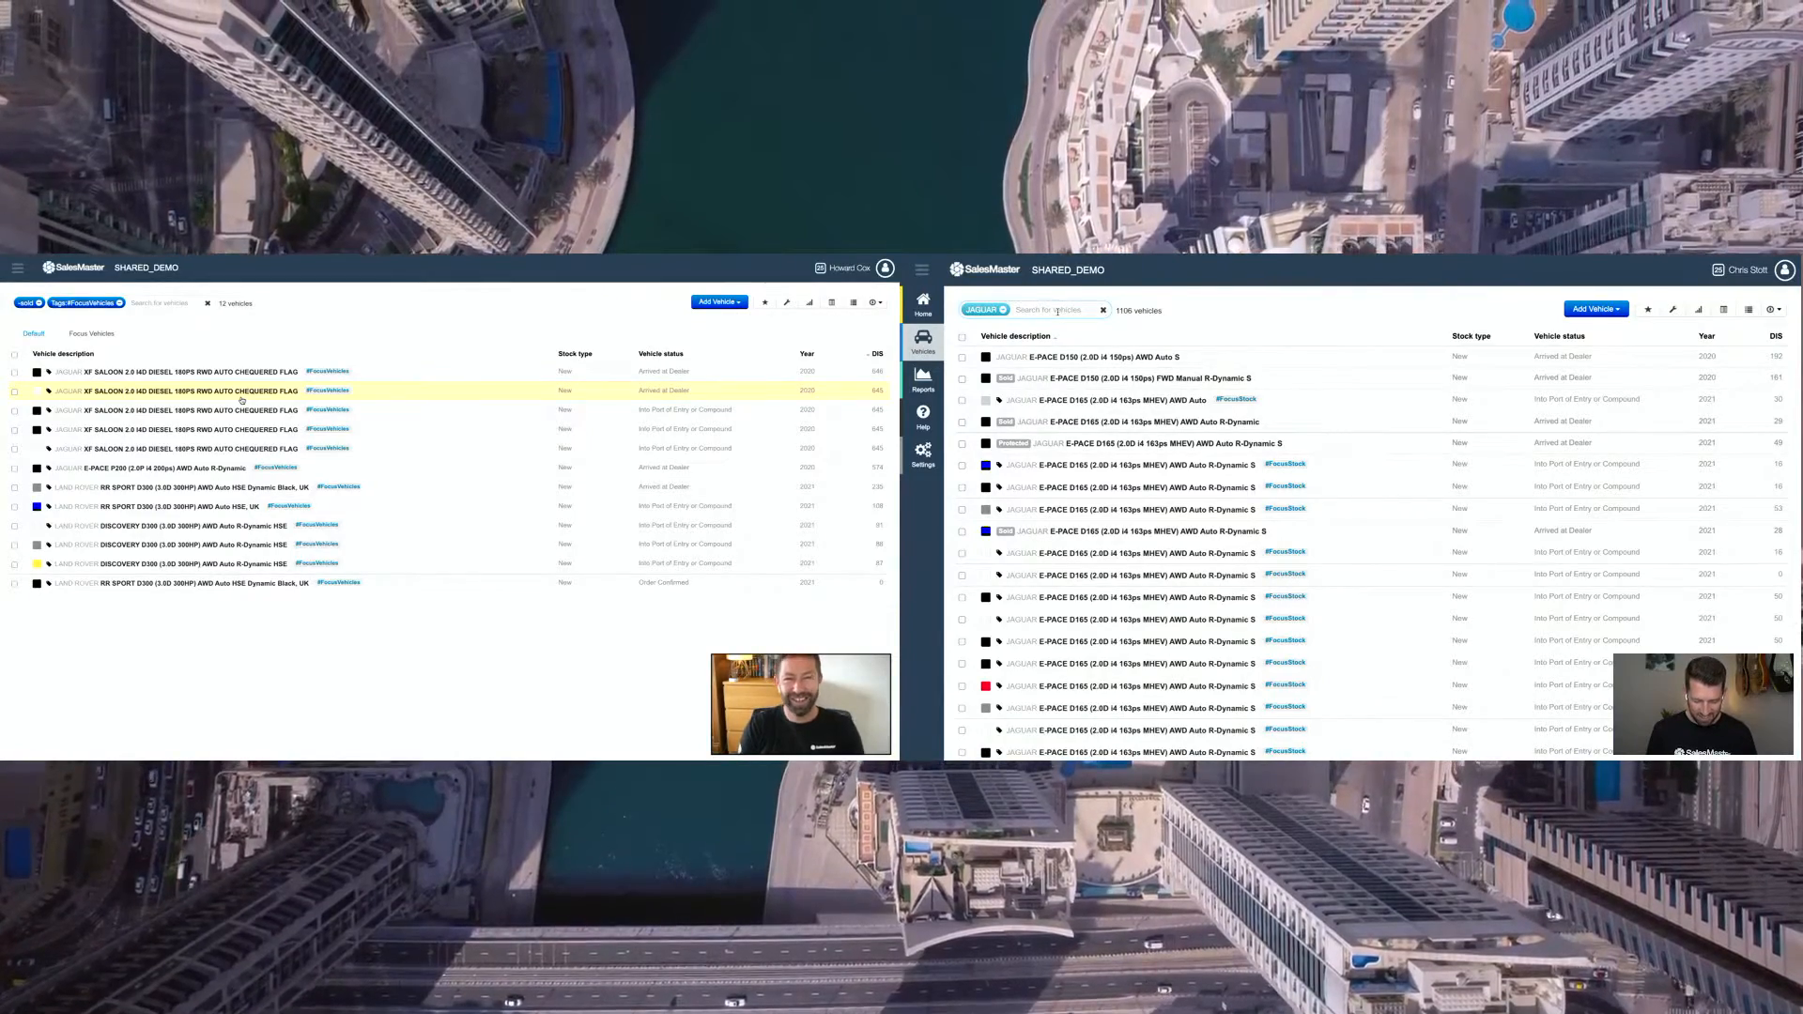
pyautogui.write('#Fo')
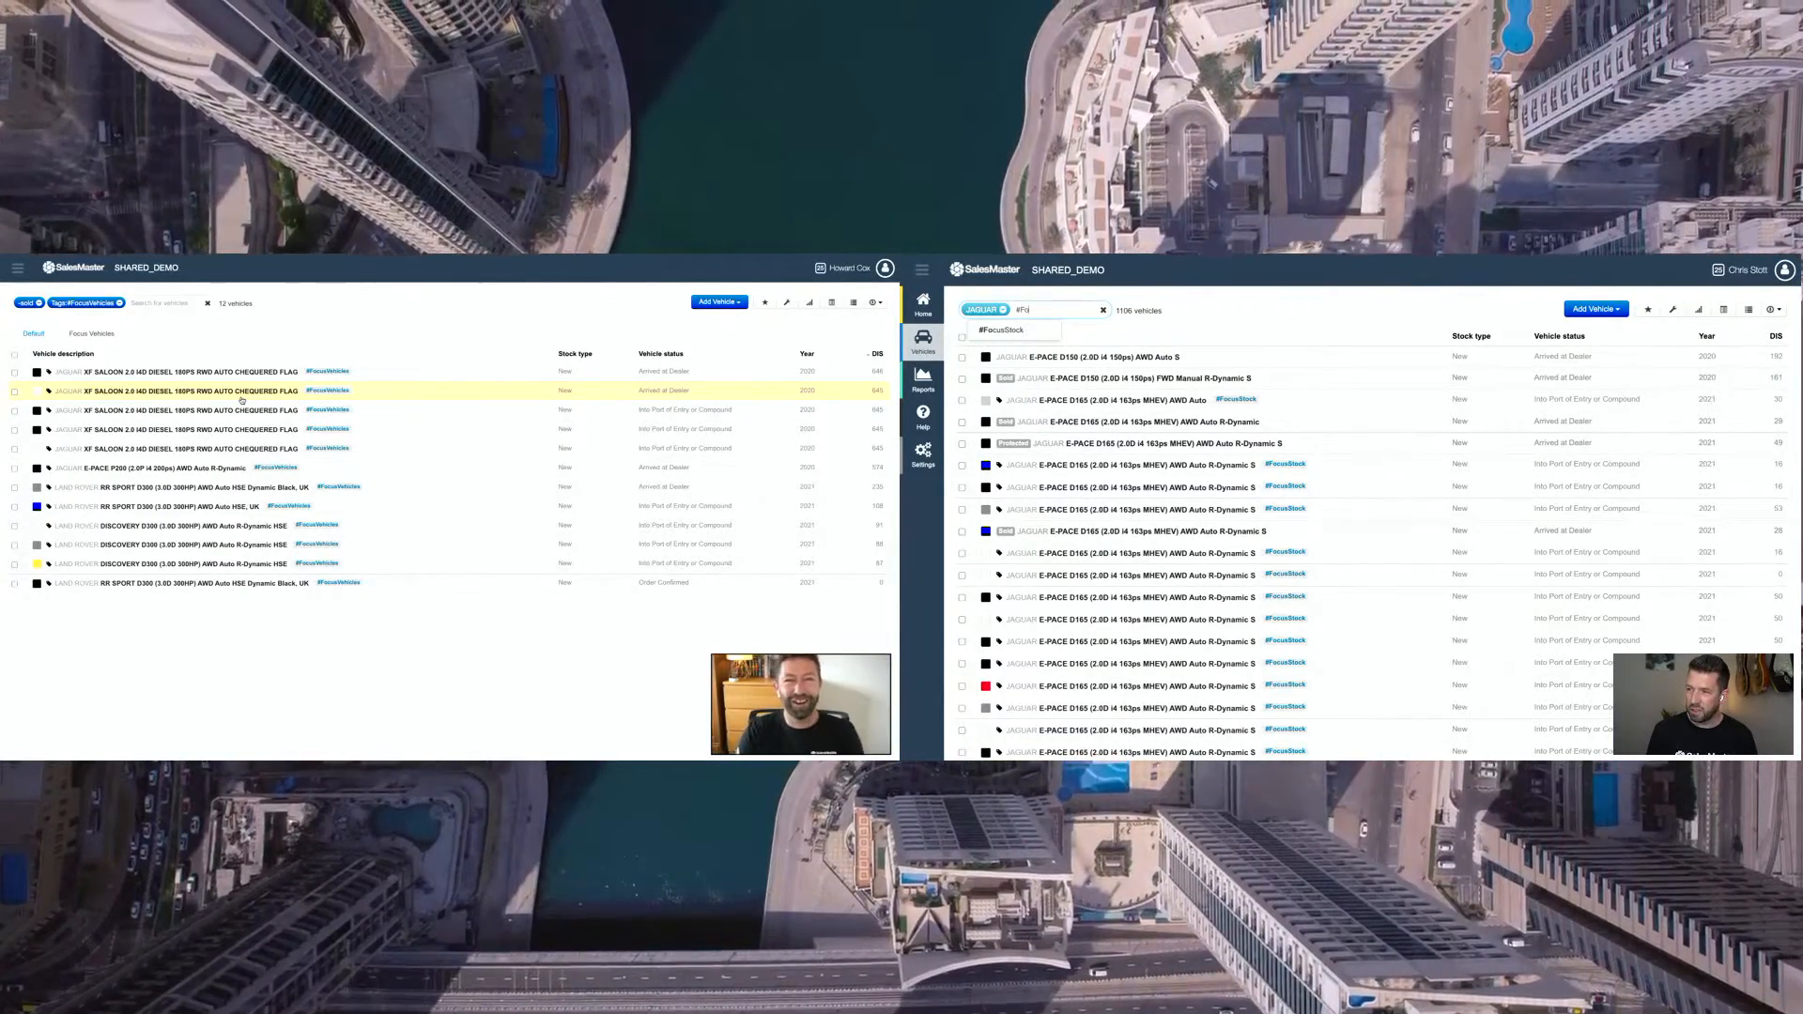
pyautogui.write('cusVehicles')
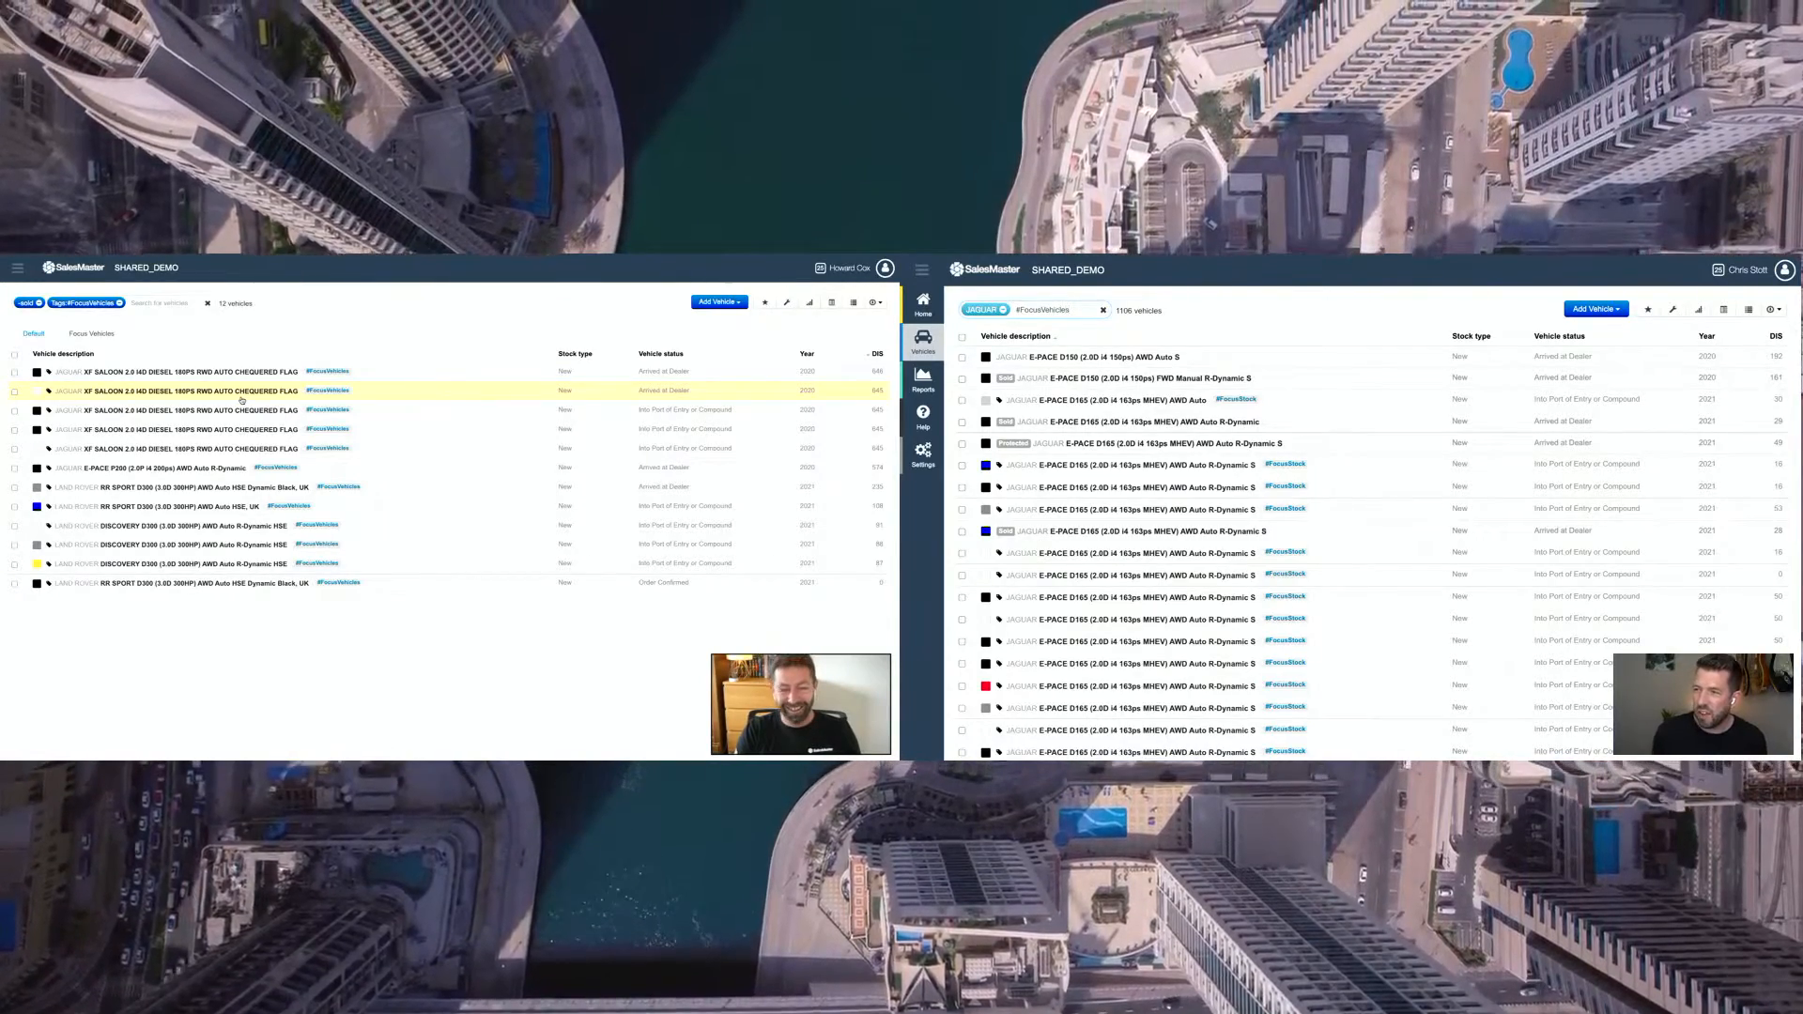
pyautogui.press('Return')
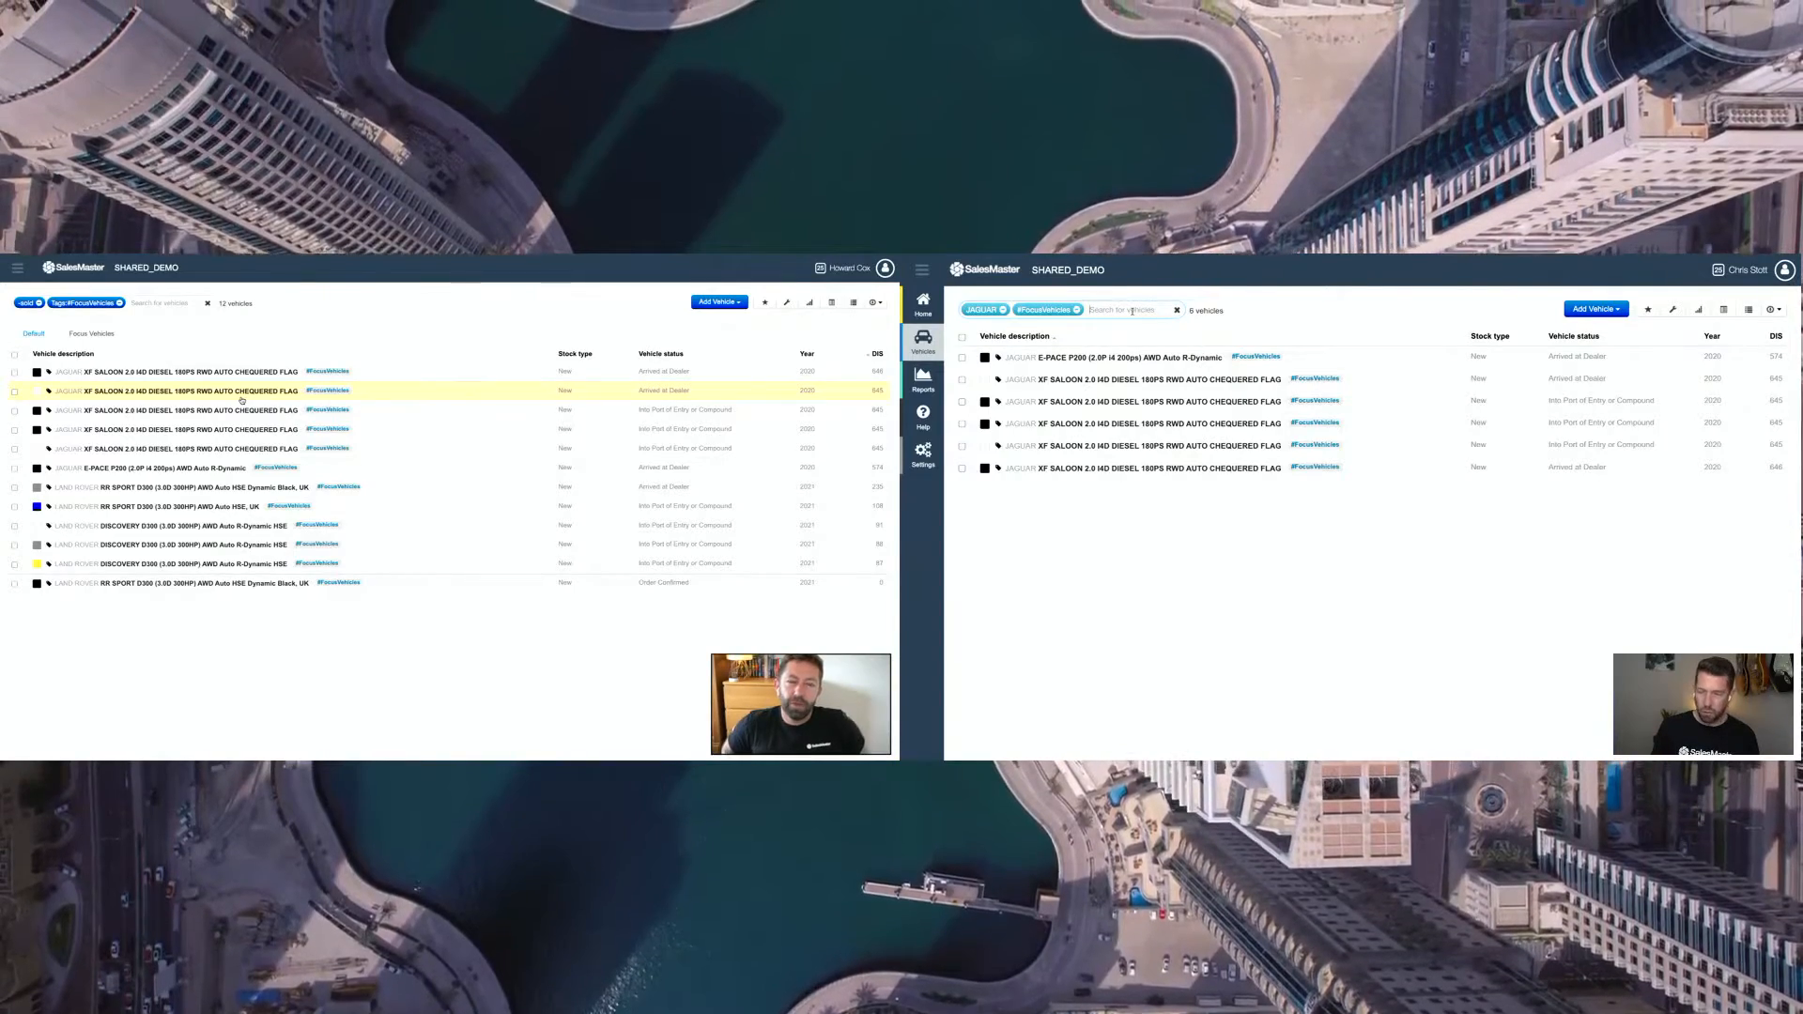
# Step: Remove the JAGUAR filter from the colleague's #FocusVehicles list and add the -sold filter
pyautogui.write('#')
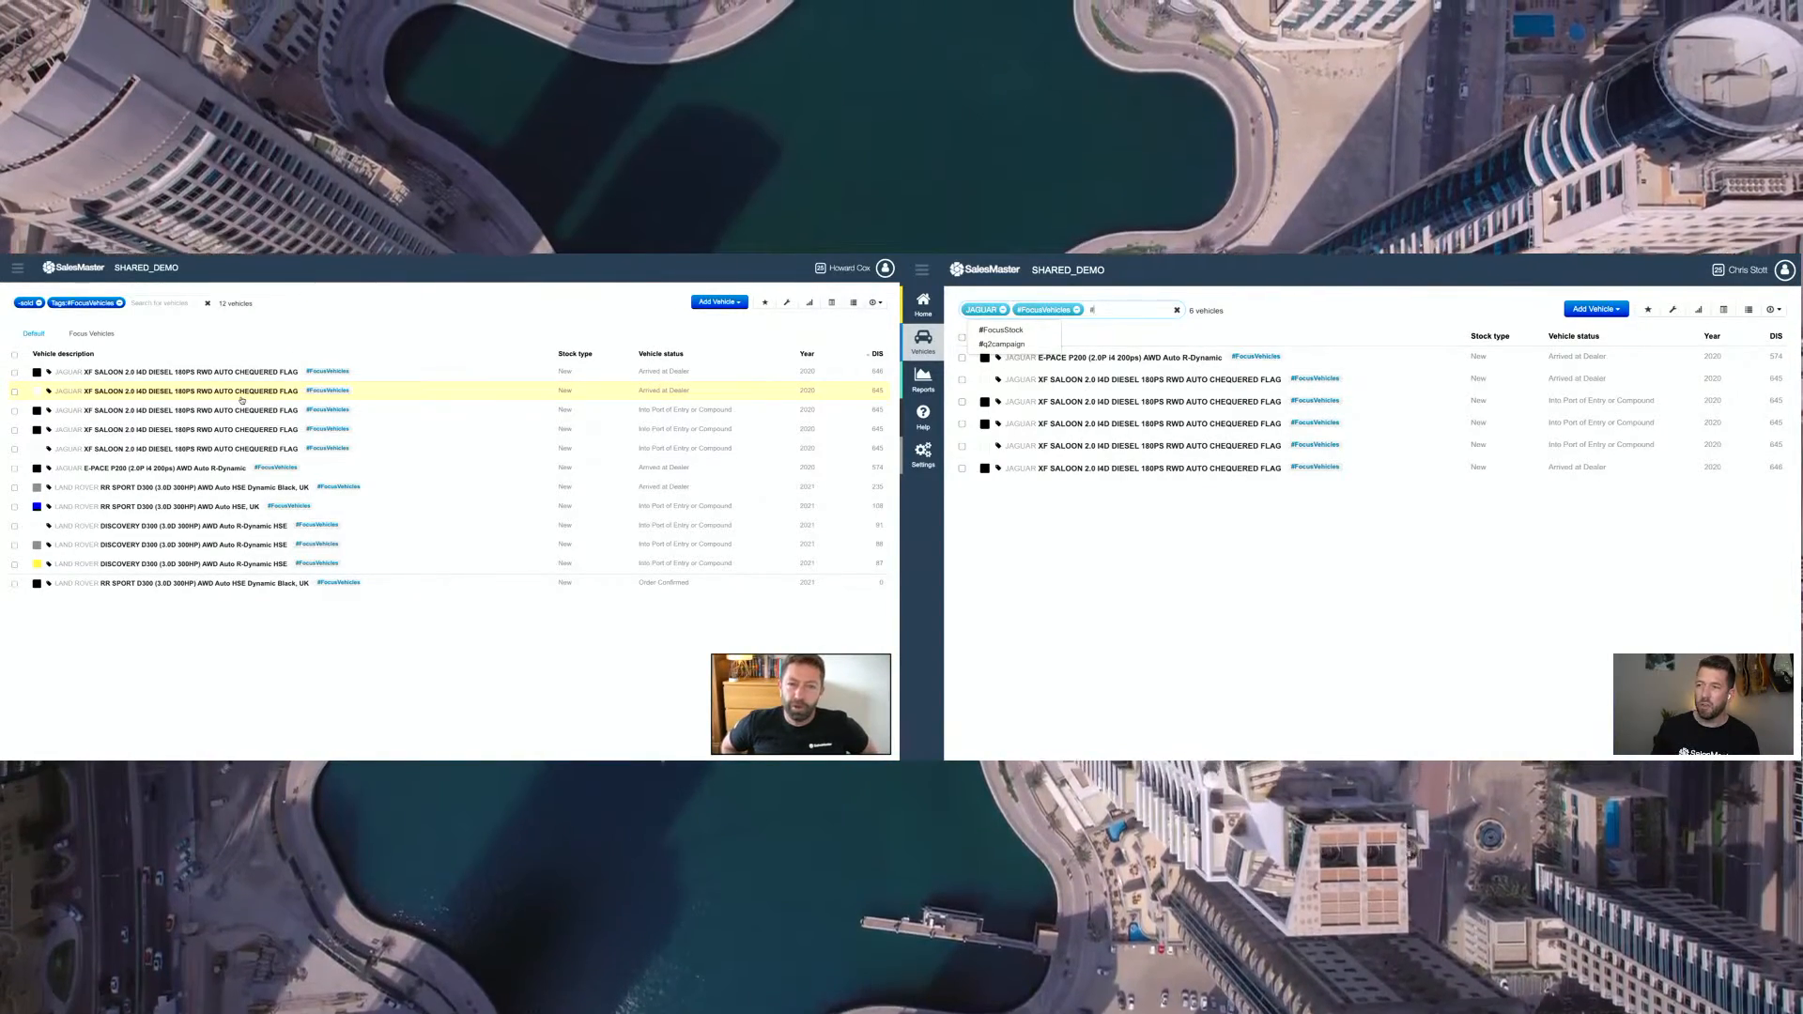
pyautogui.press('BackSpace')
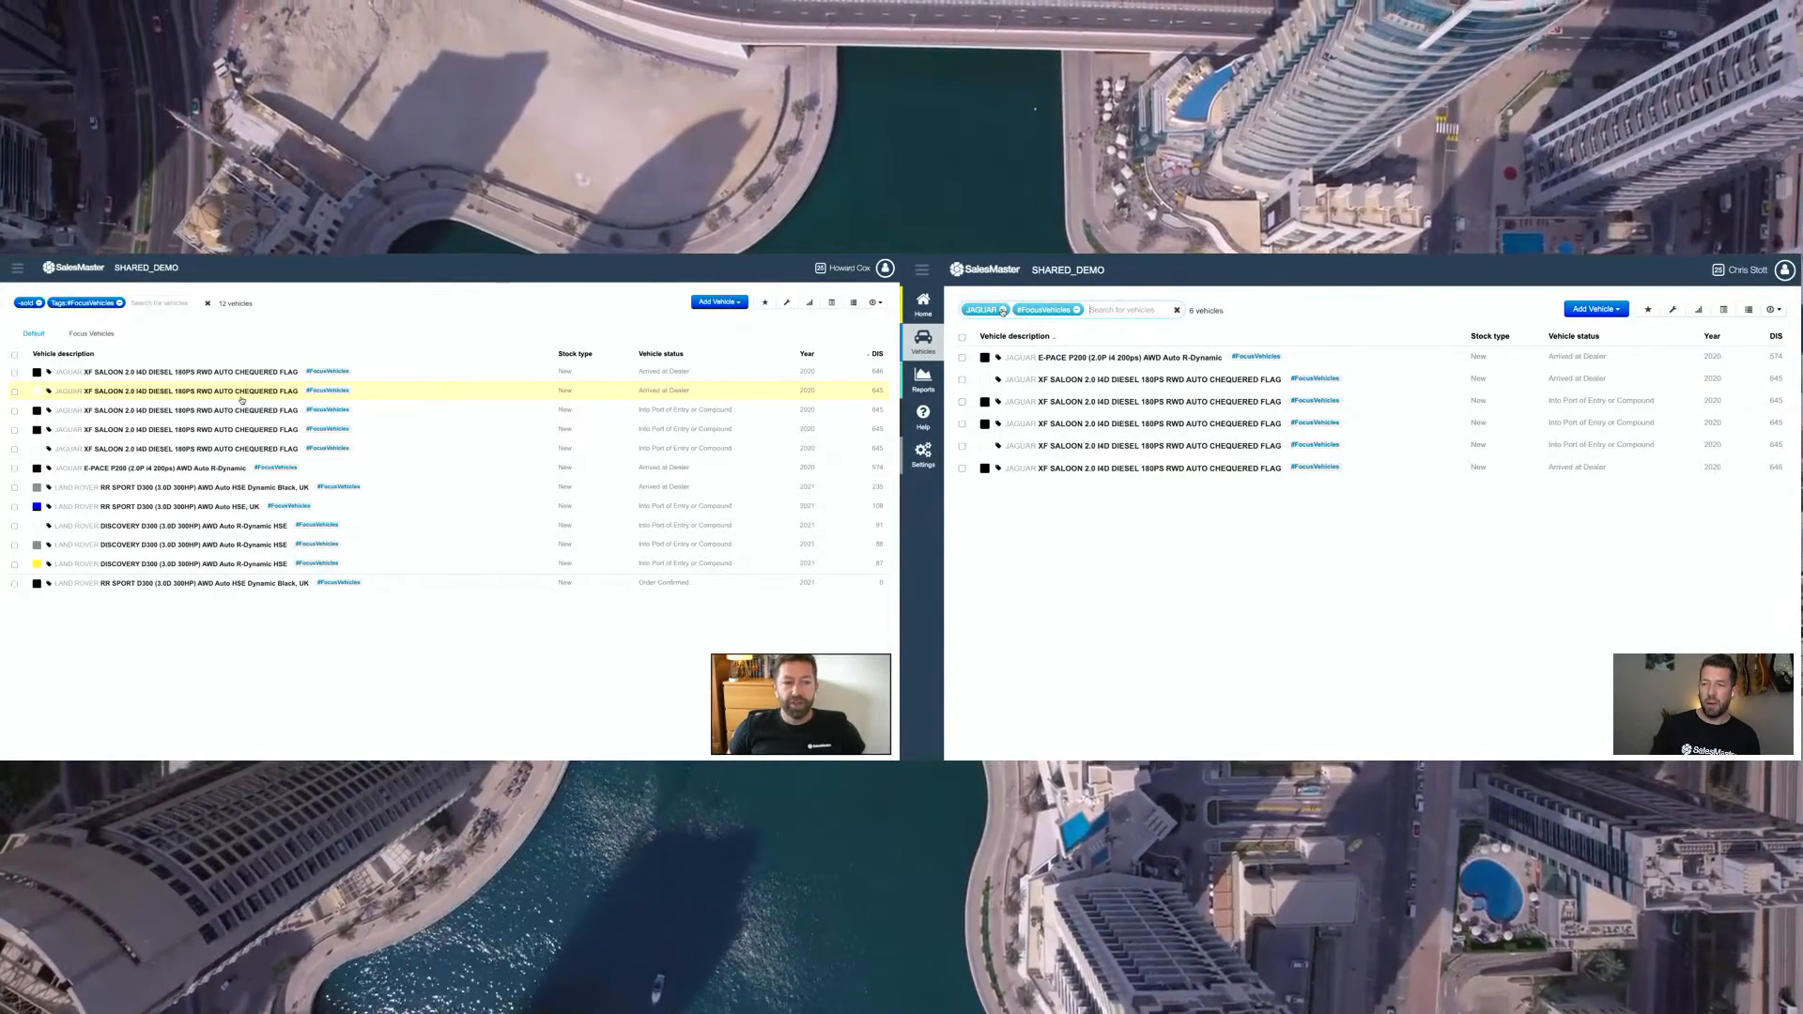
pyautogui.click(1003, 311)
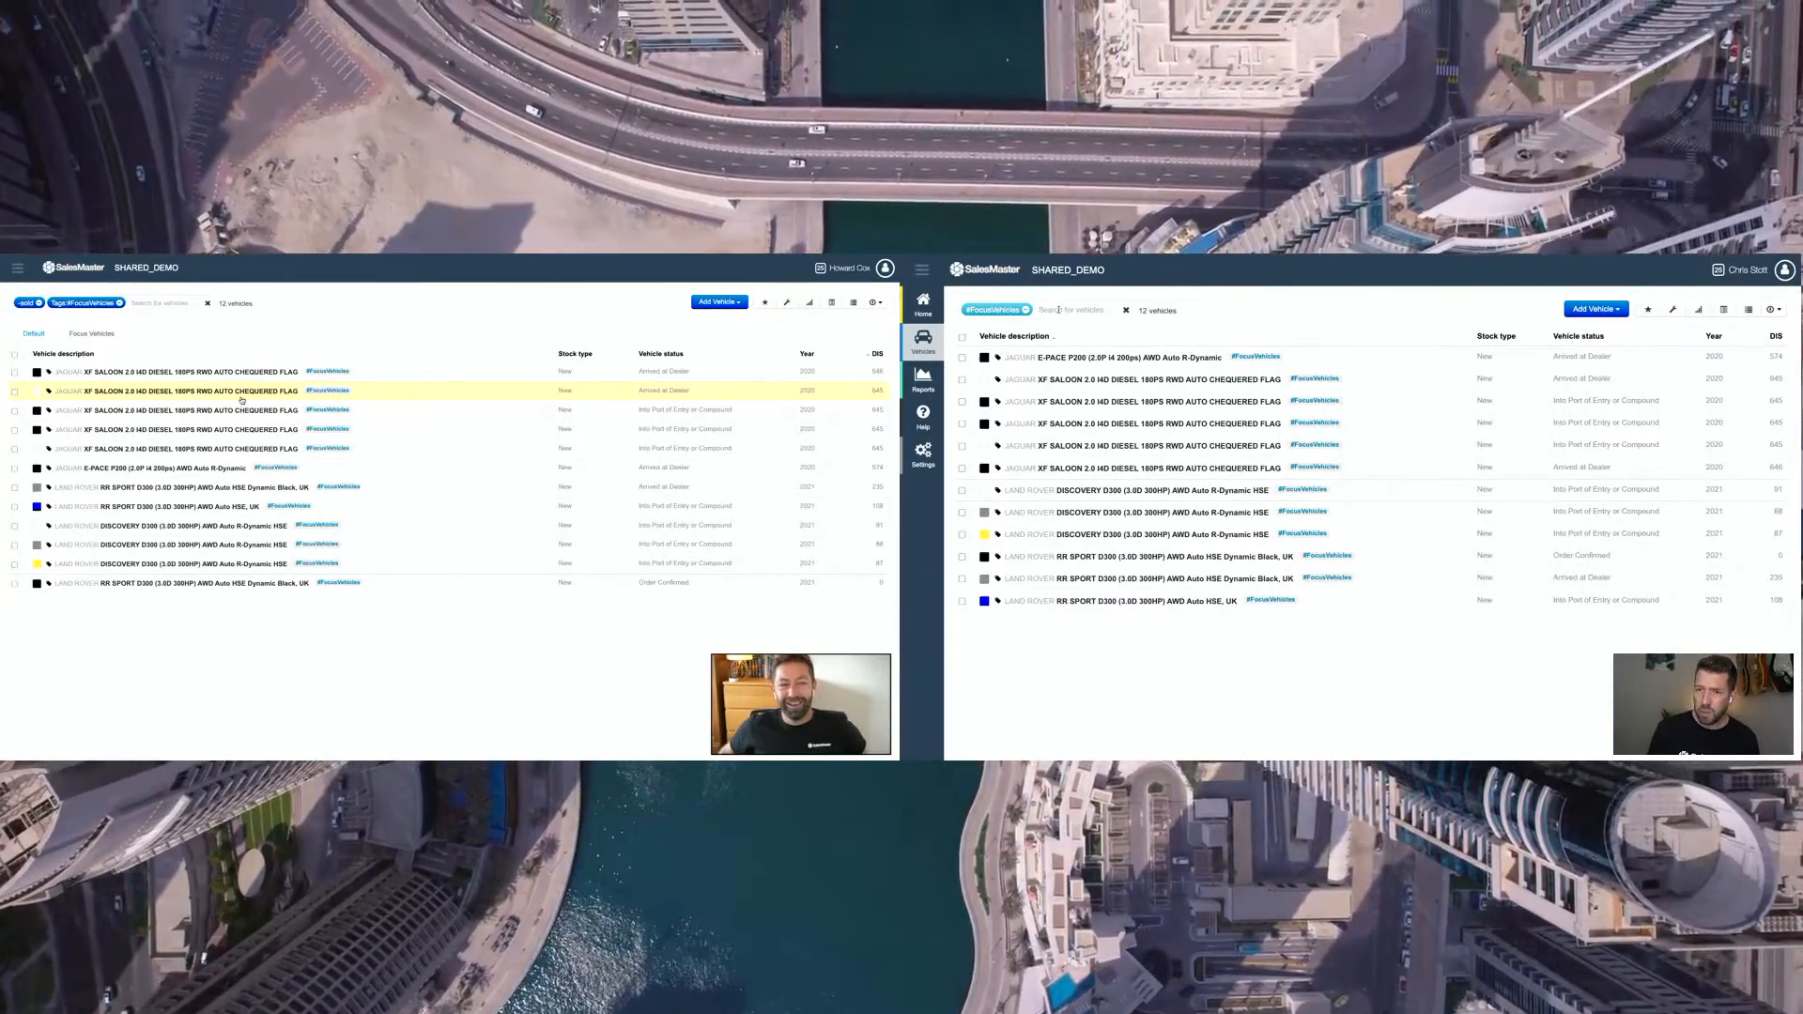
pyautogui.click(1058, 309)
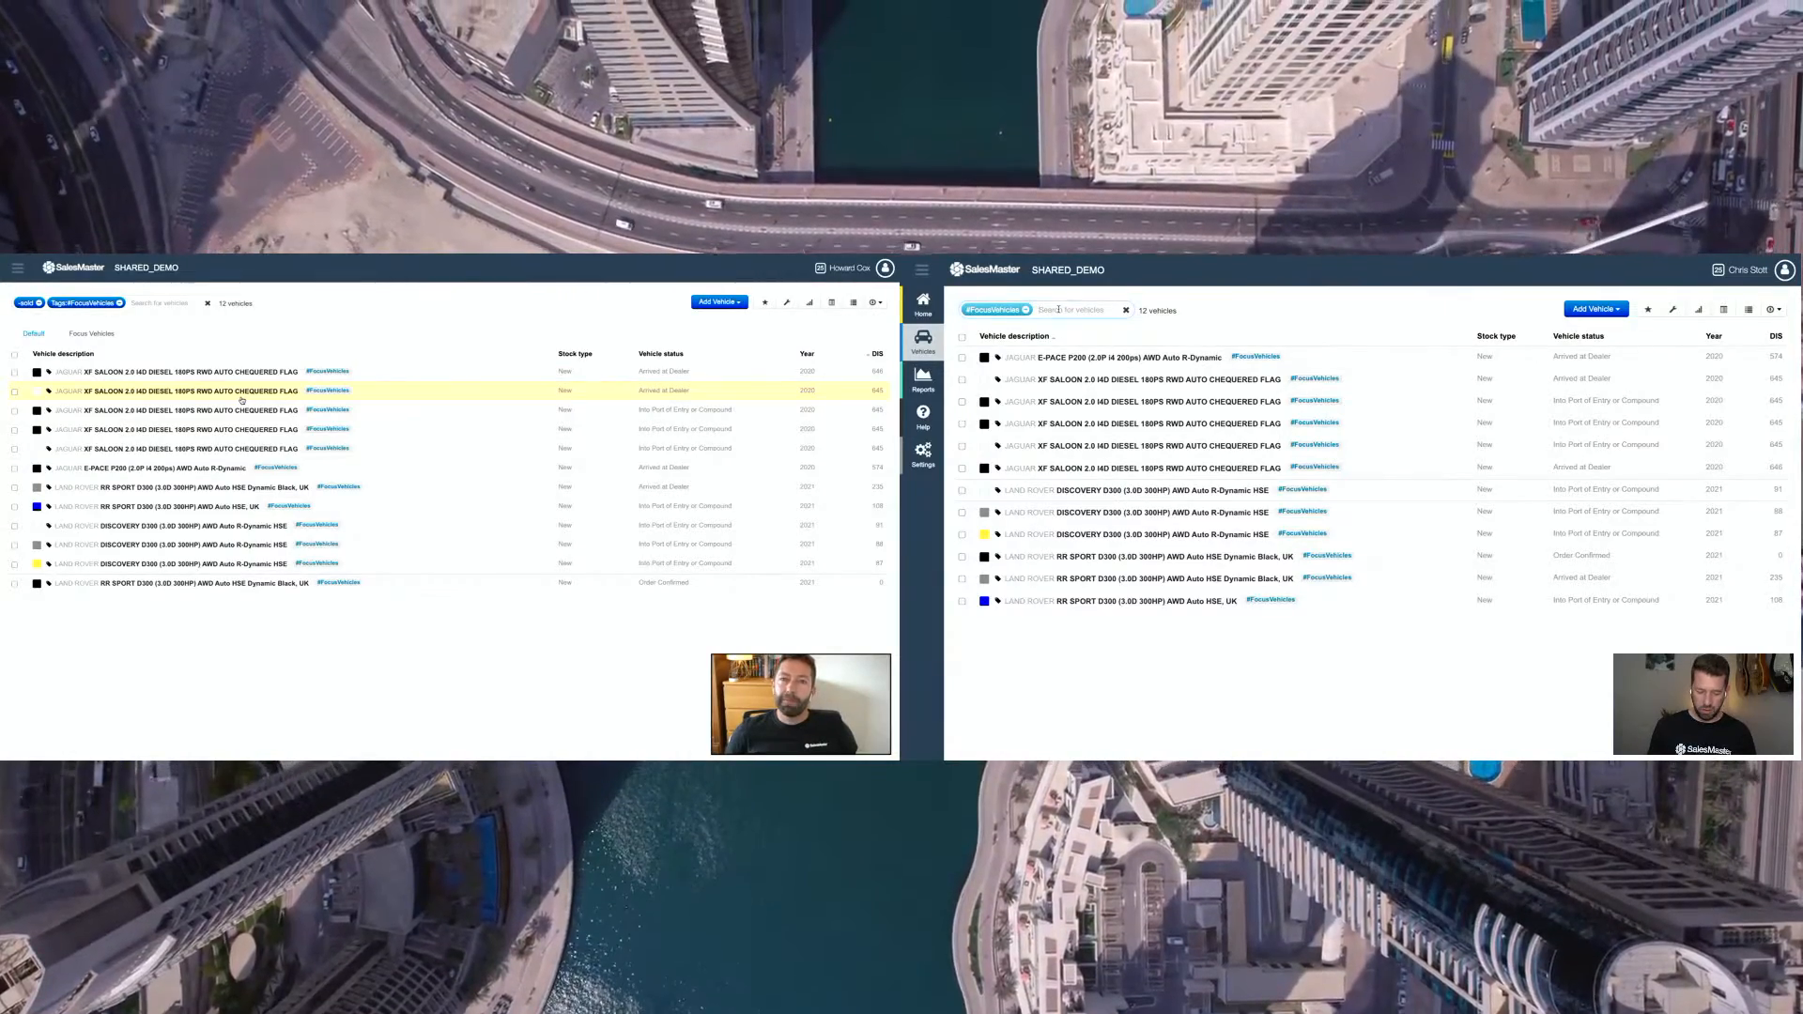
pyautogui.write('-sold')
pyautogui.press('Return')
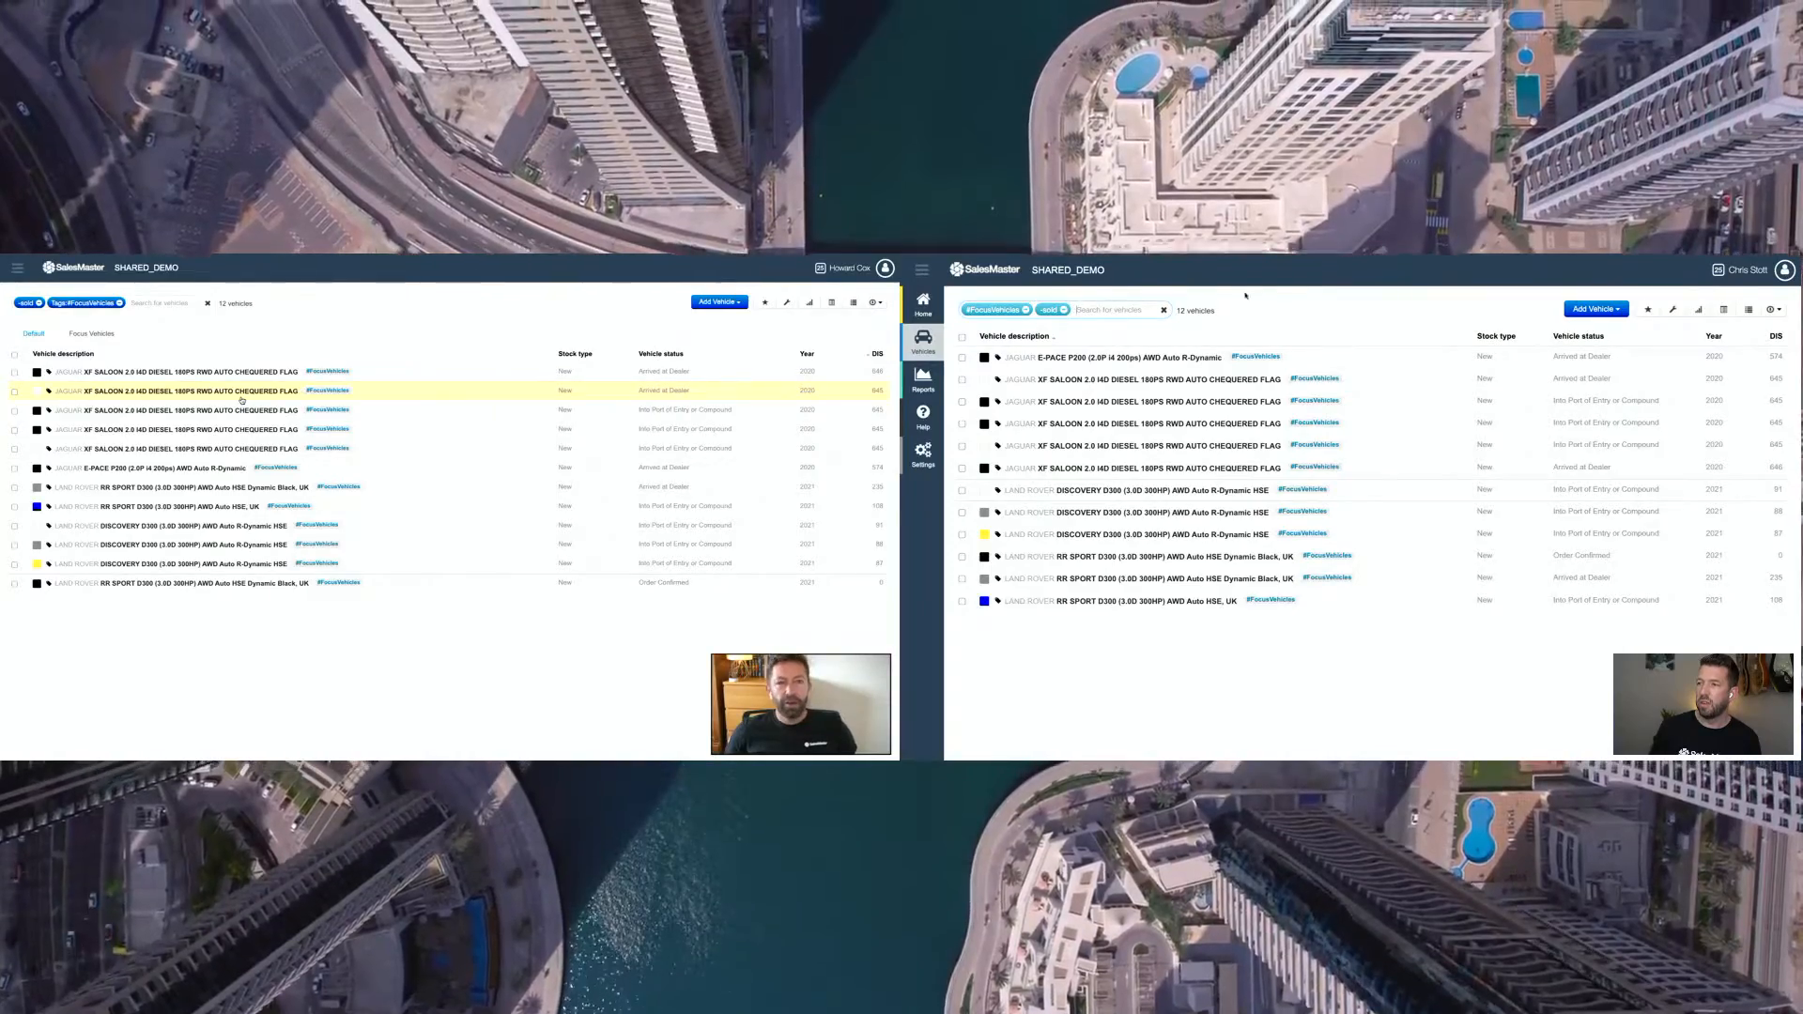
# Step: In the first account's focus list, set the sales status of the Jaguar E-PACE P200 to Sold and close its details
pyautogui.click(191, 469)
pyautogui.click(477, 372)
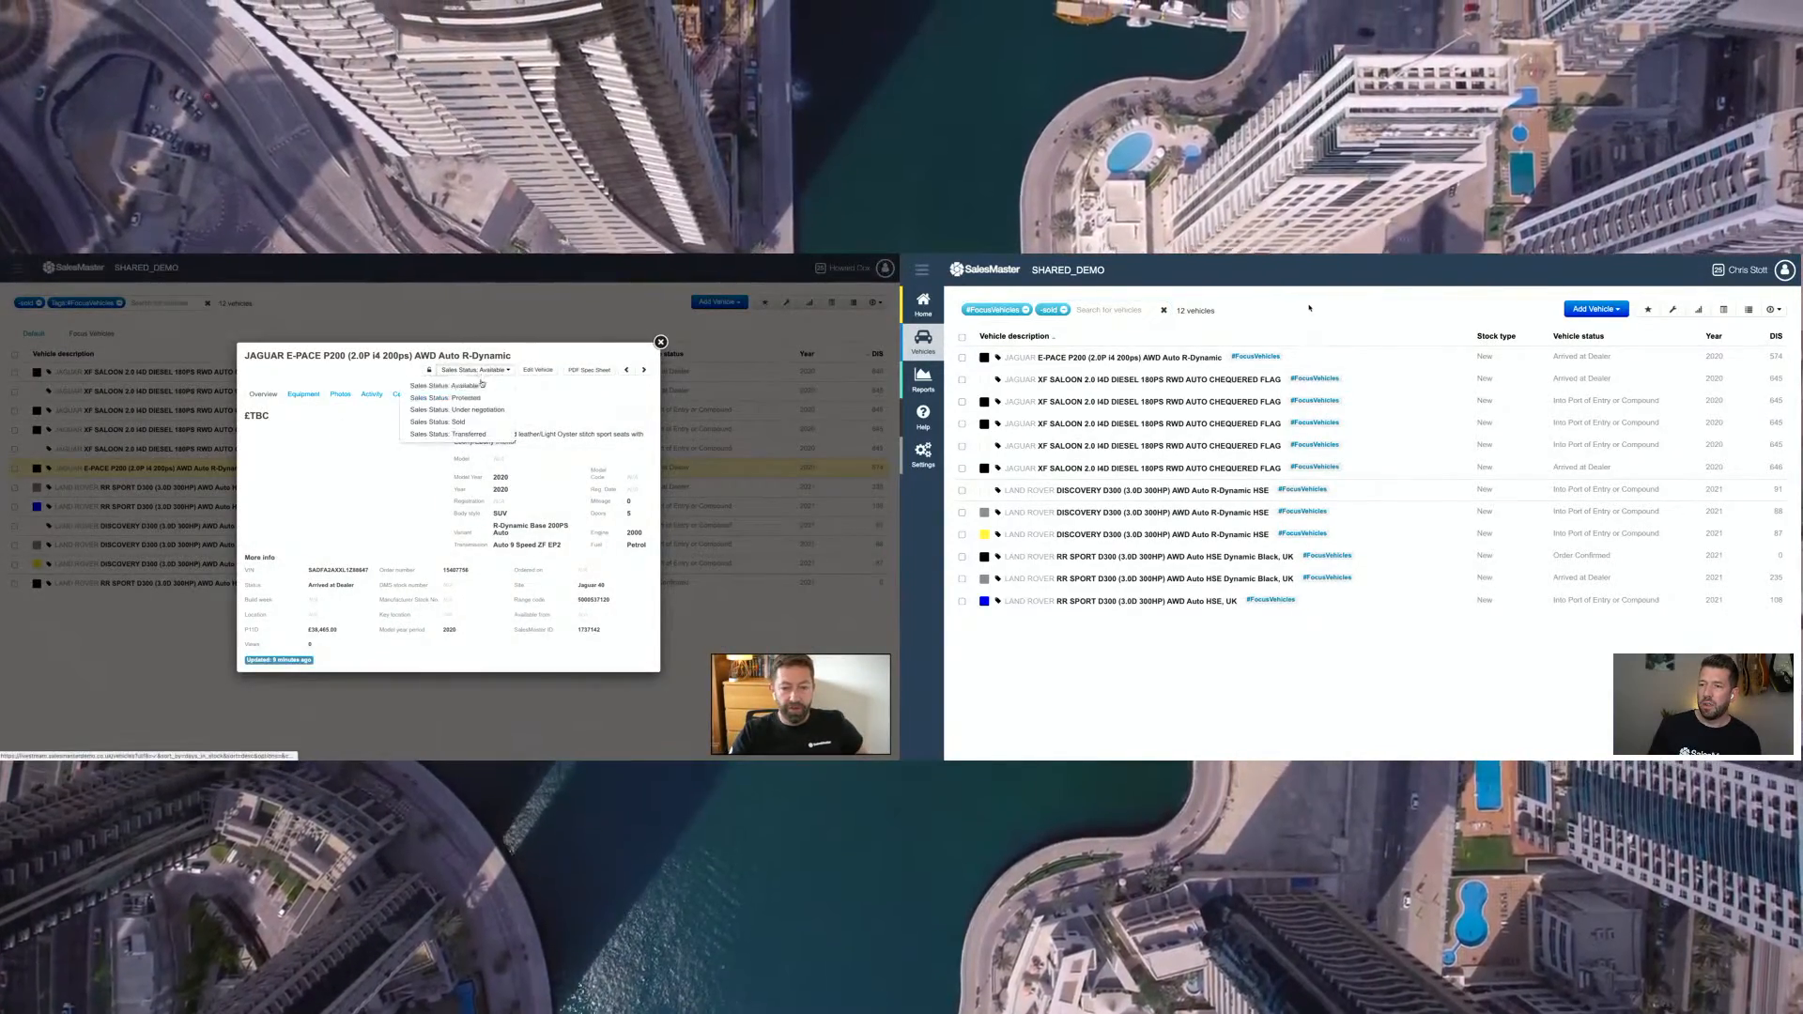
pyautogui.click(479, 423)
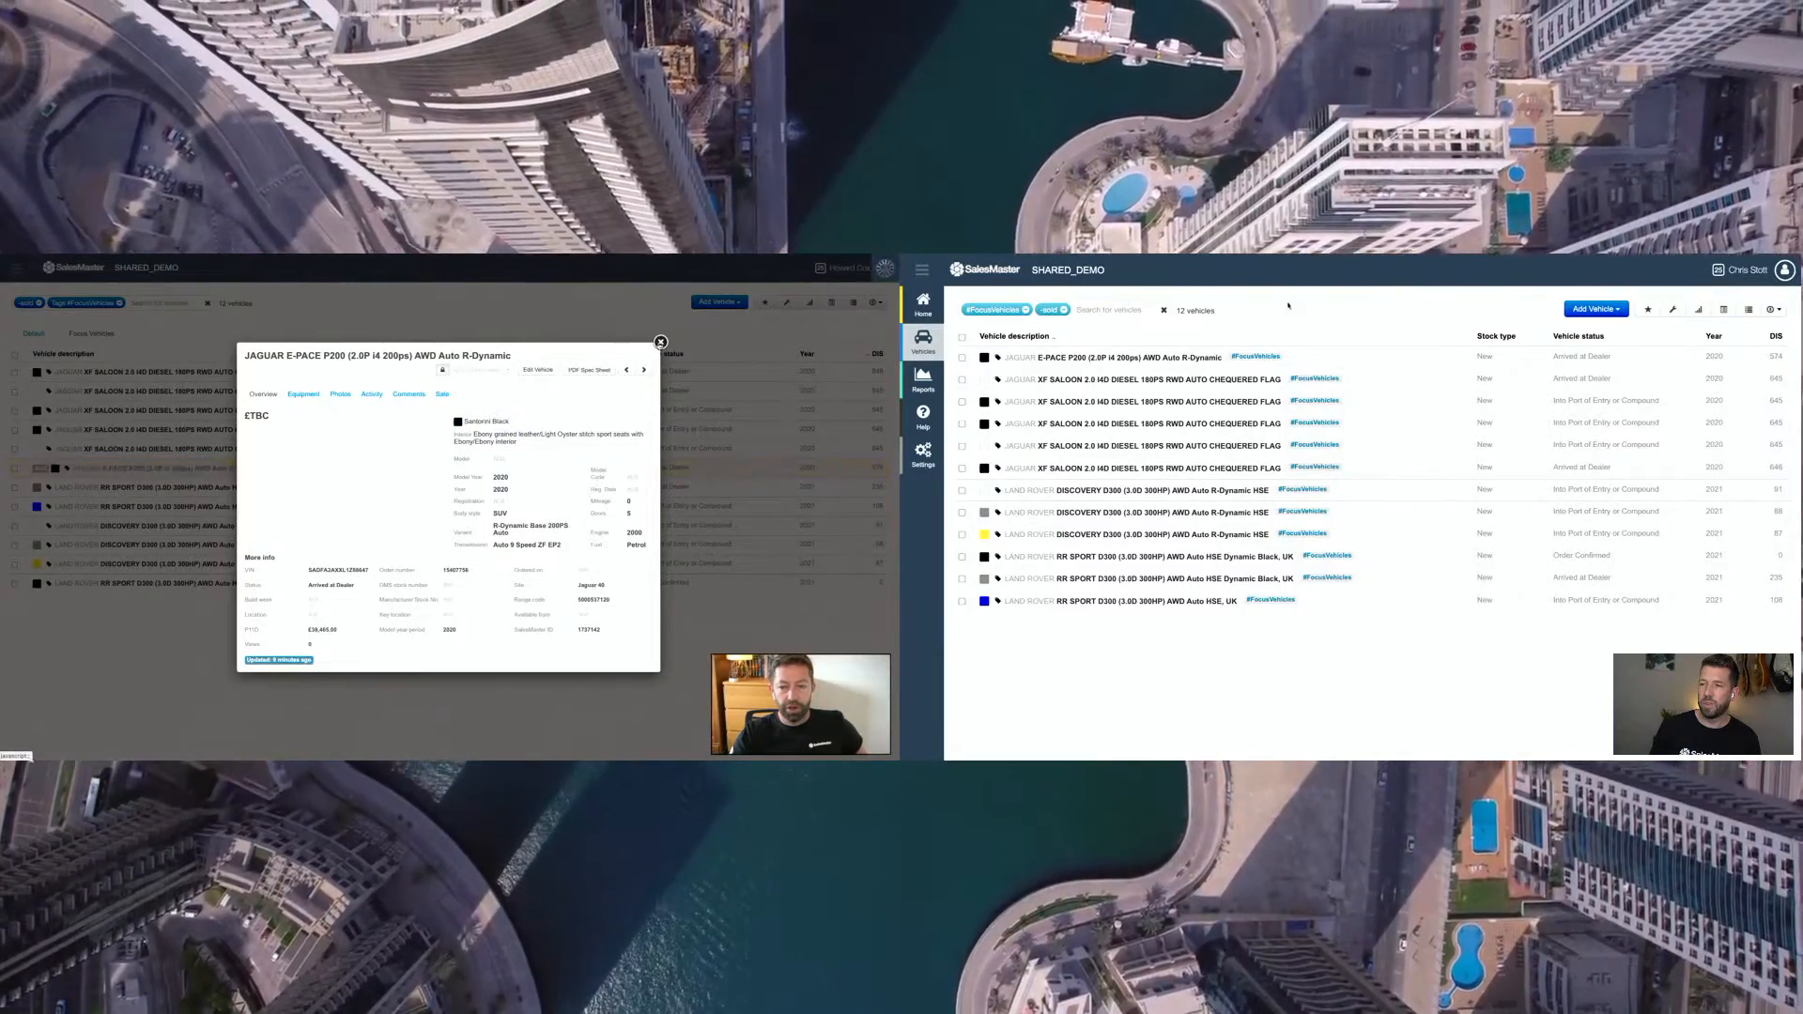
pyautogui.click(661, 343)
# Step: Remove and reapply the -sold filter in the colleague's #FocusVehicles list, and open the Default view in the first account
pyautogui.click(1064, 310)
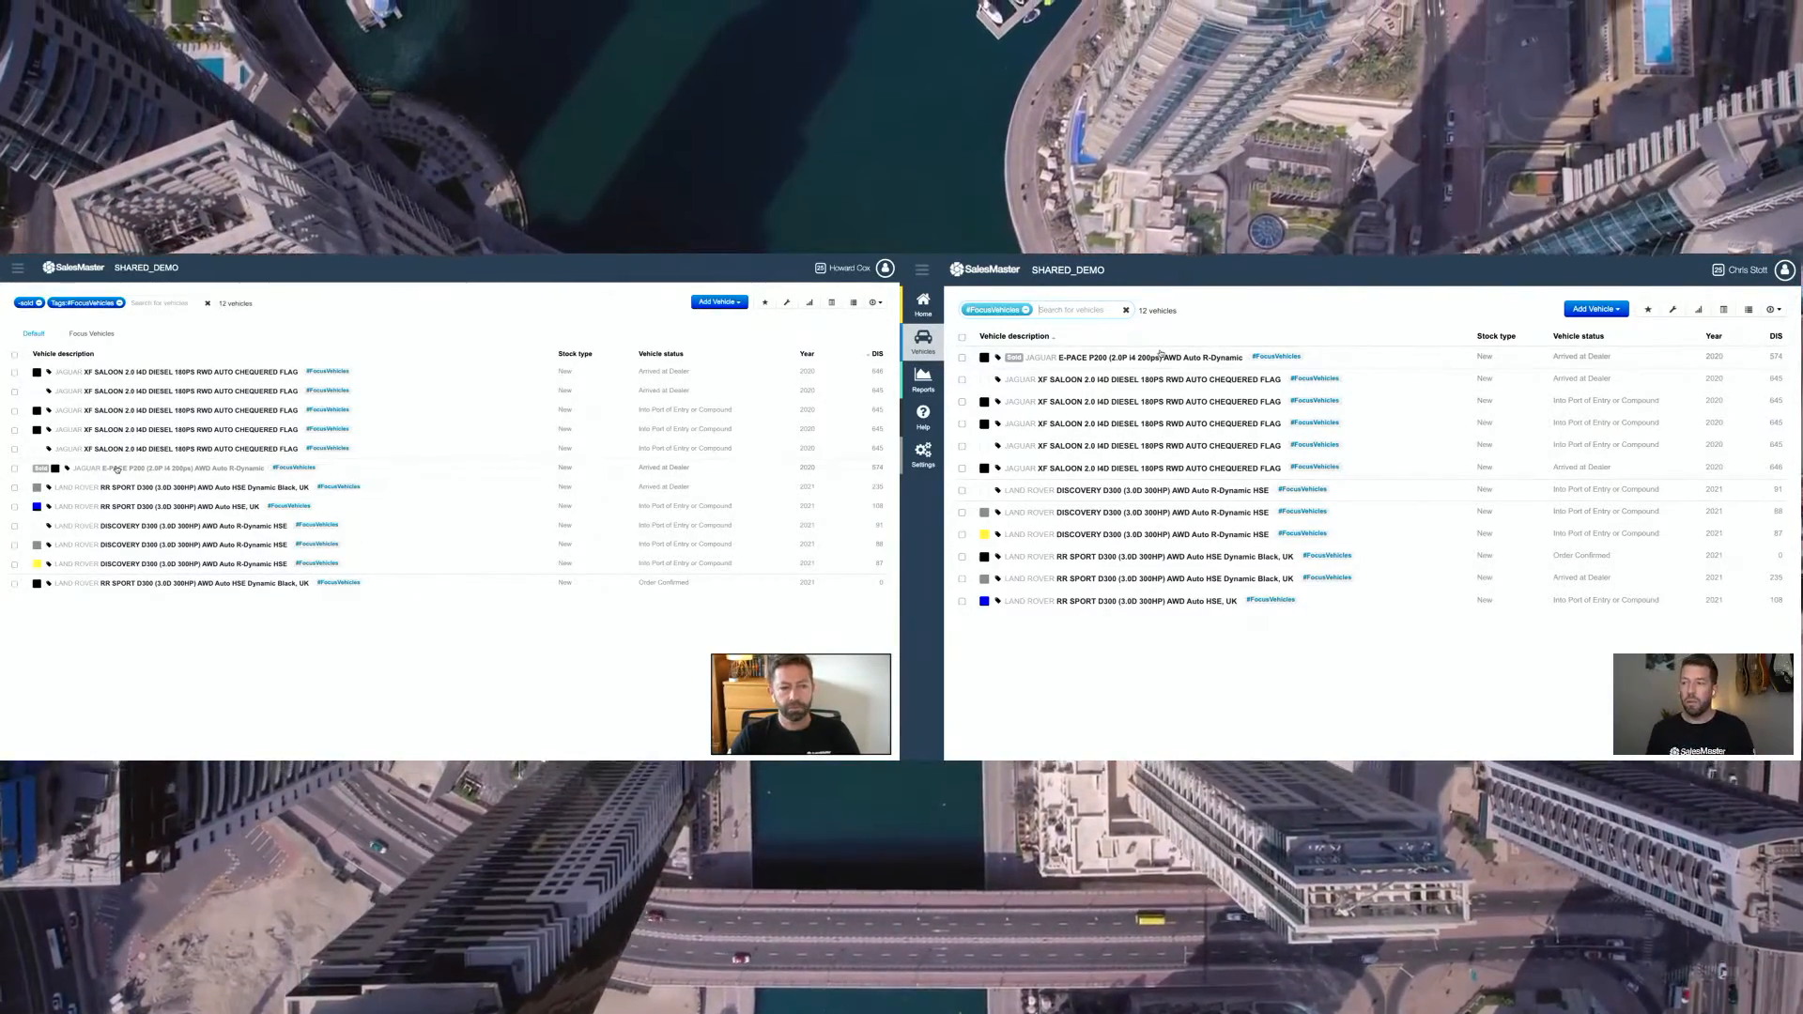
pyautogui.write('-sold')
pyautogui.press('Return')
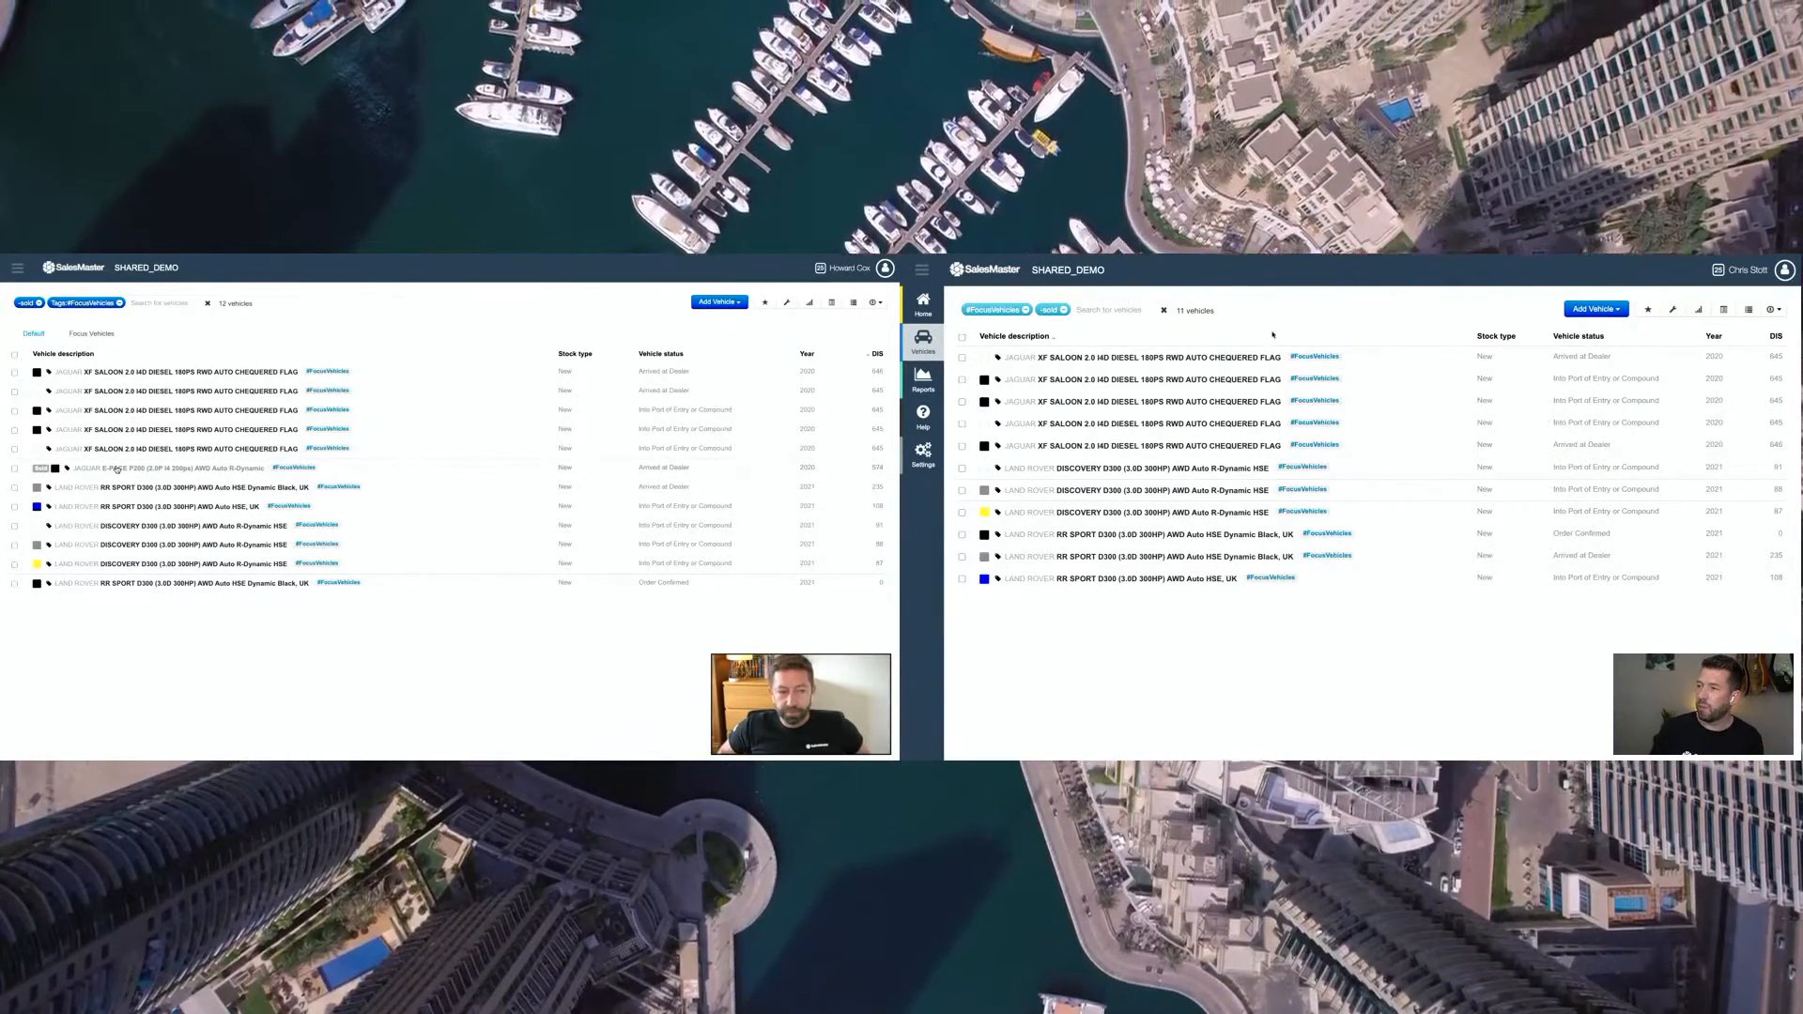
pyautogui.click(34, 334)
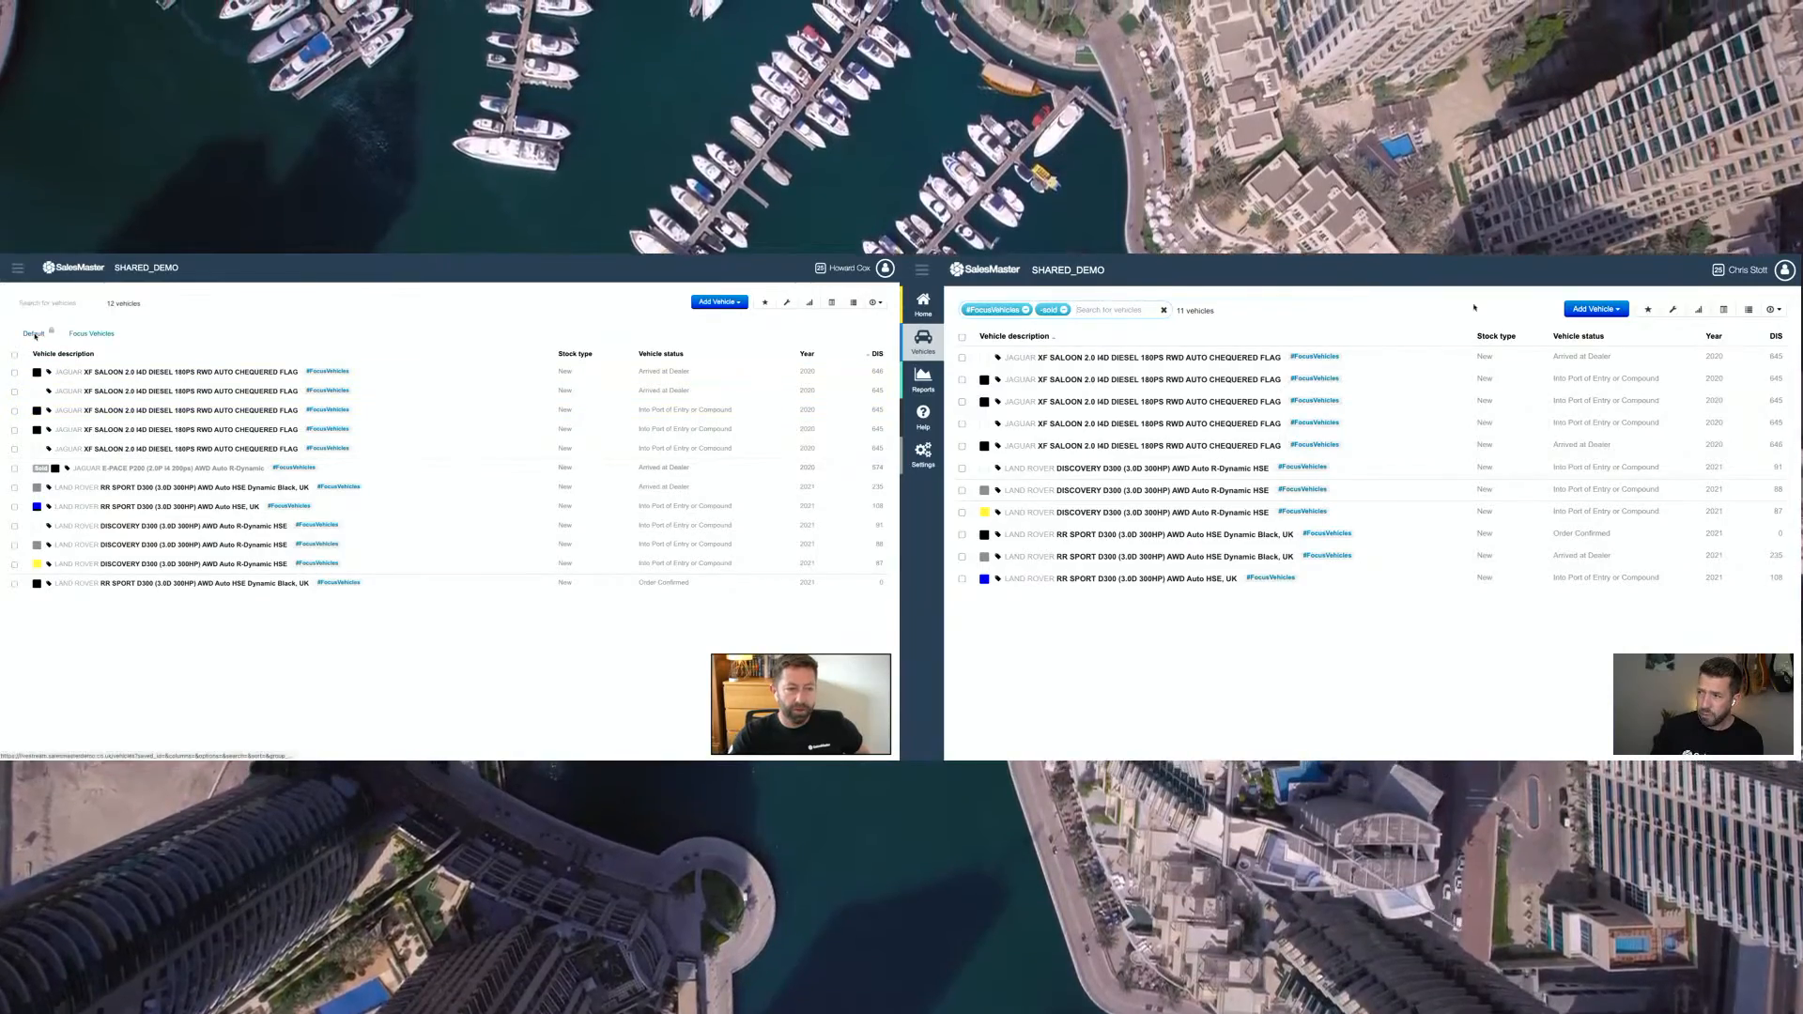
# Step: Save the colleague's filtered list as a view named Focus Vehicles, pin it as a tab, and reopen the vehicle list
pyautogui.click(1648, 310)
pyautogui.click(1087, 374)
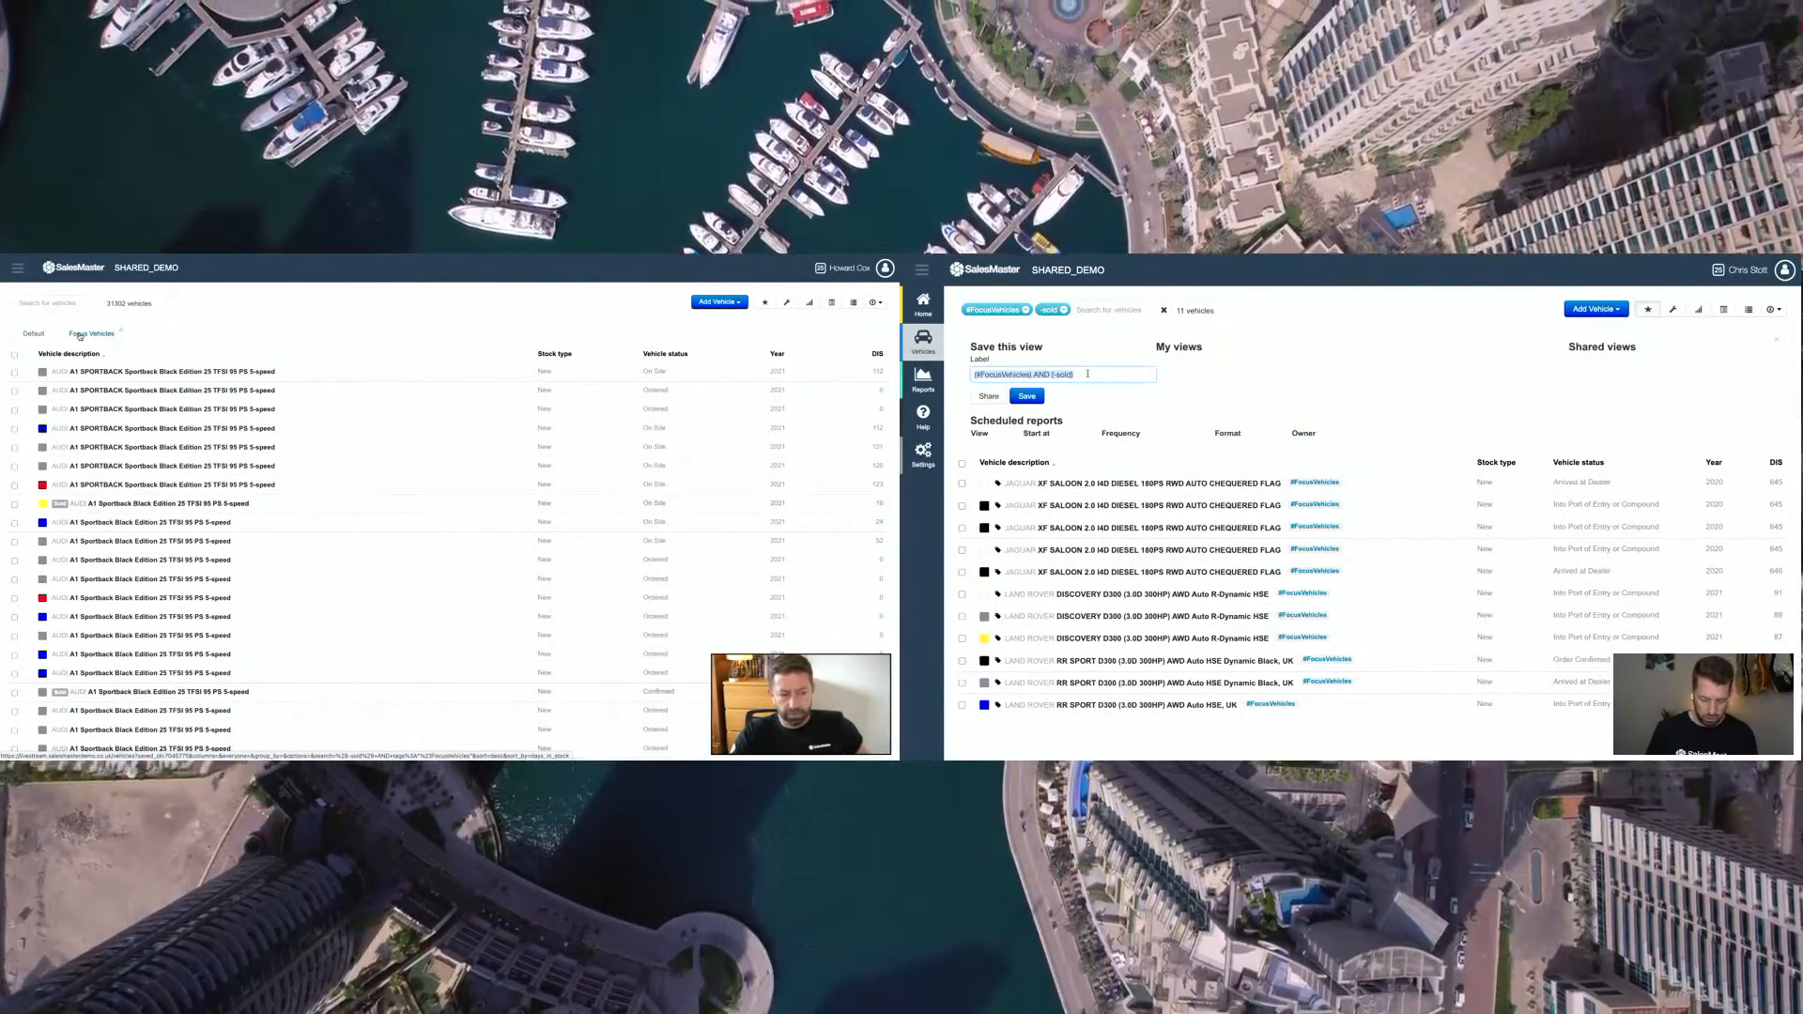
pyautogui.write('Focus Vehicles')
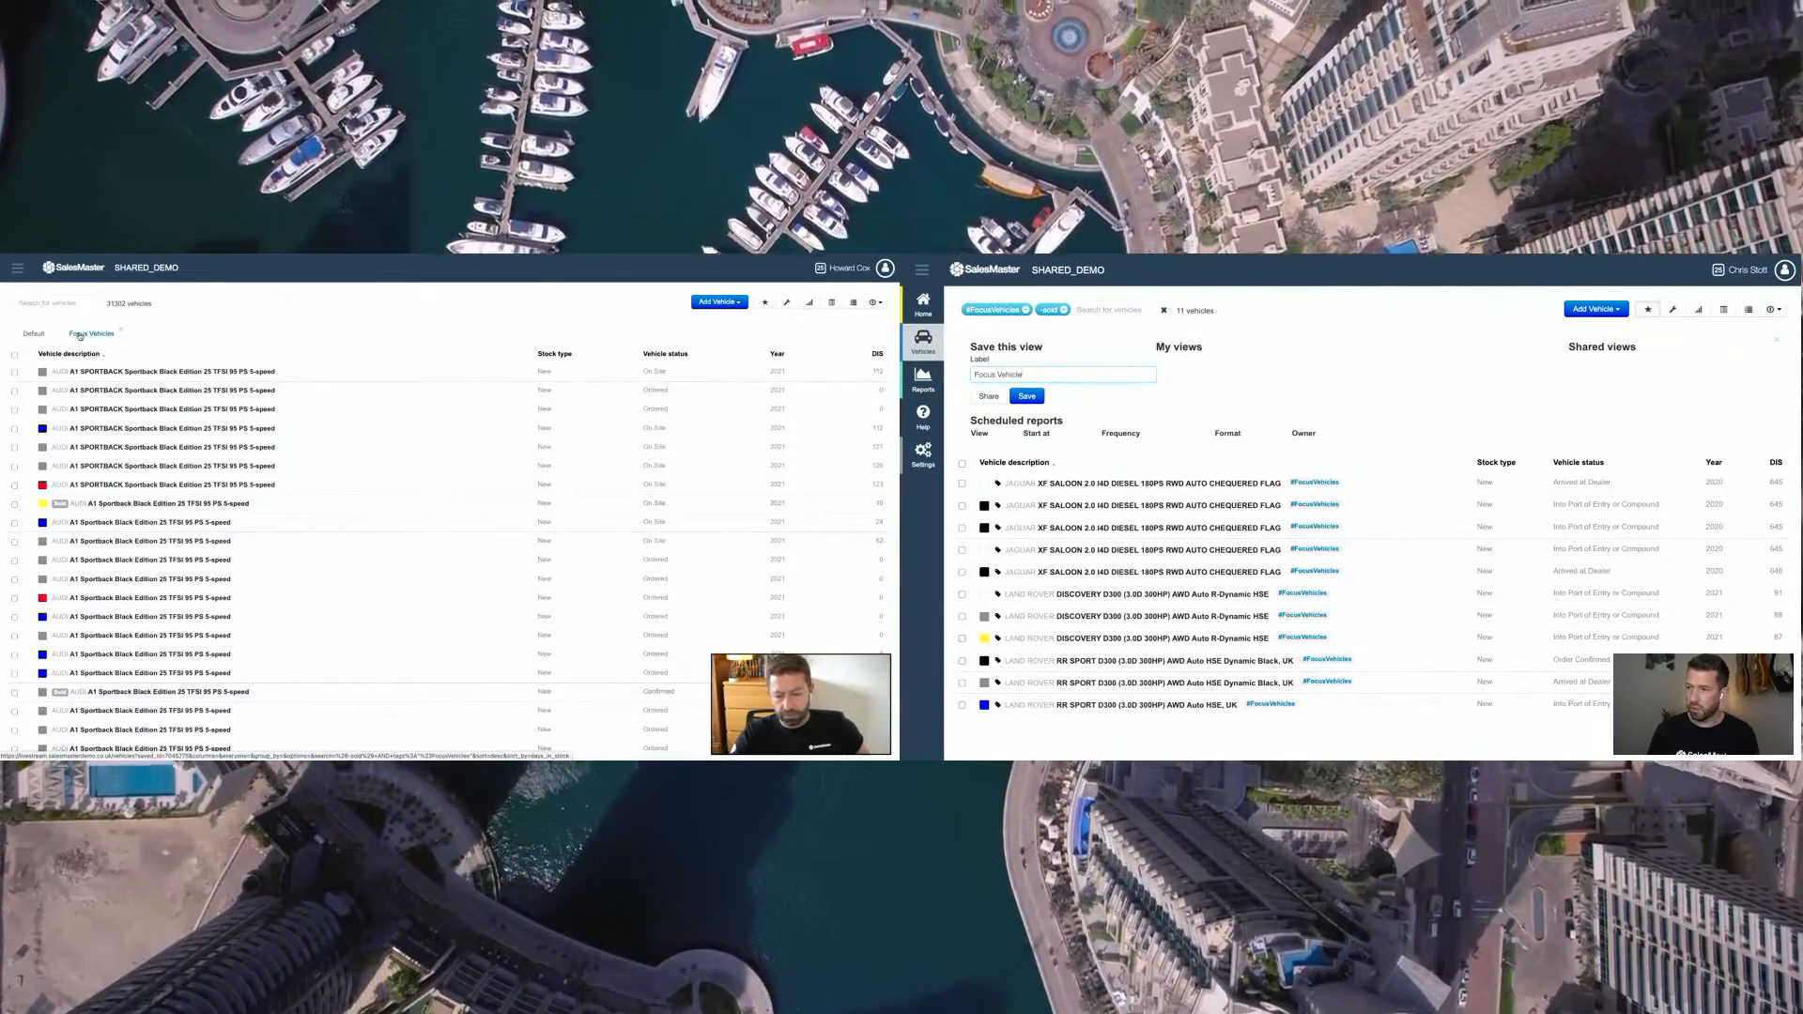
pyautogui.click(1040, 397)
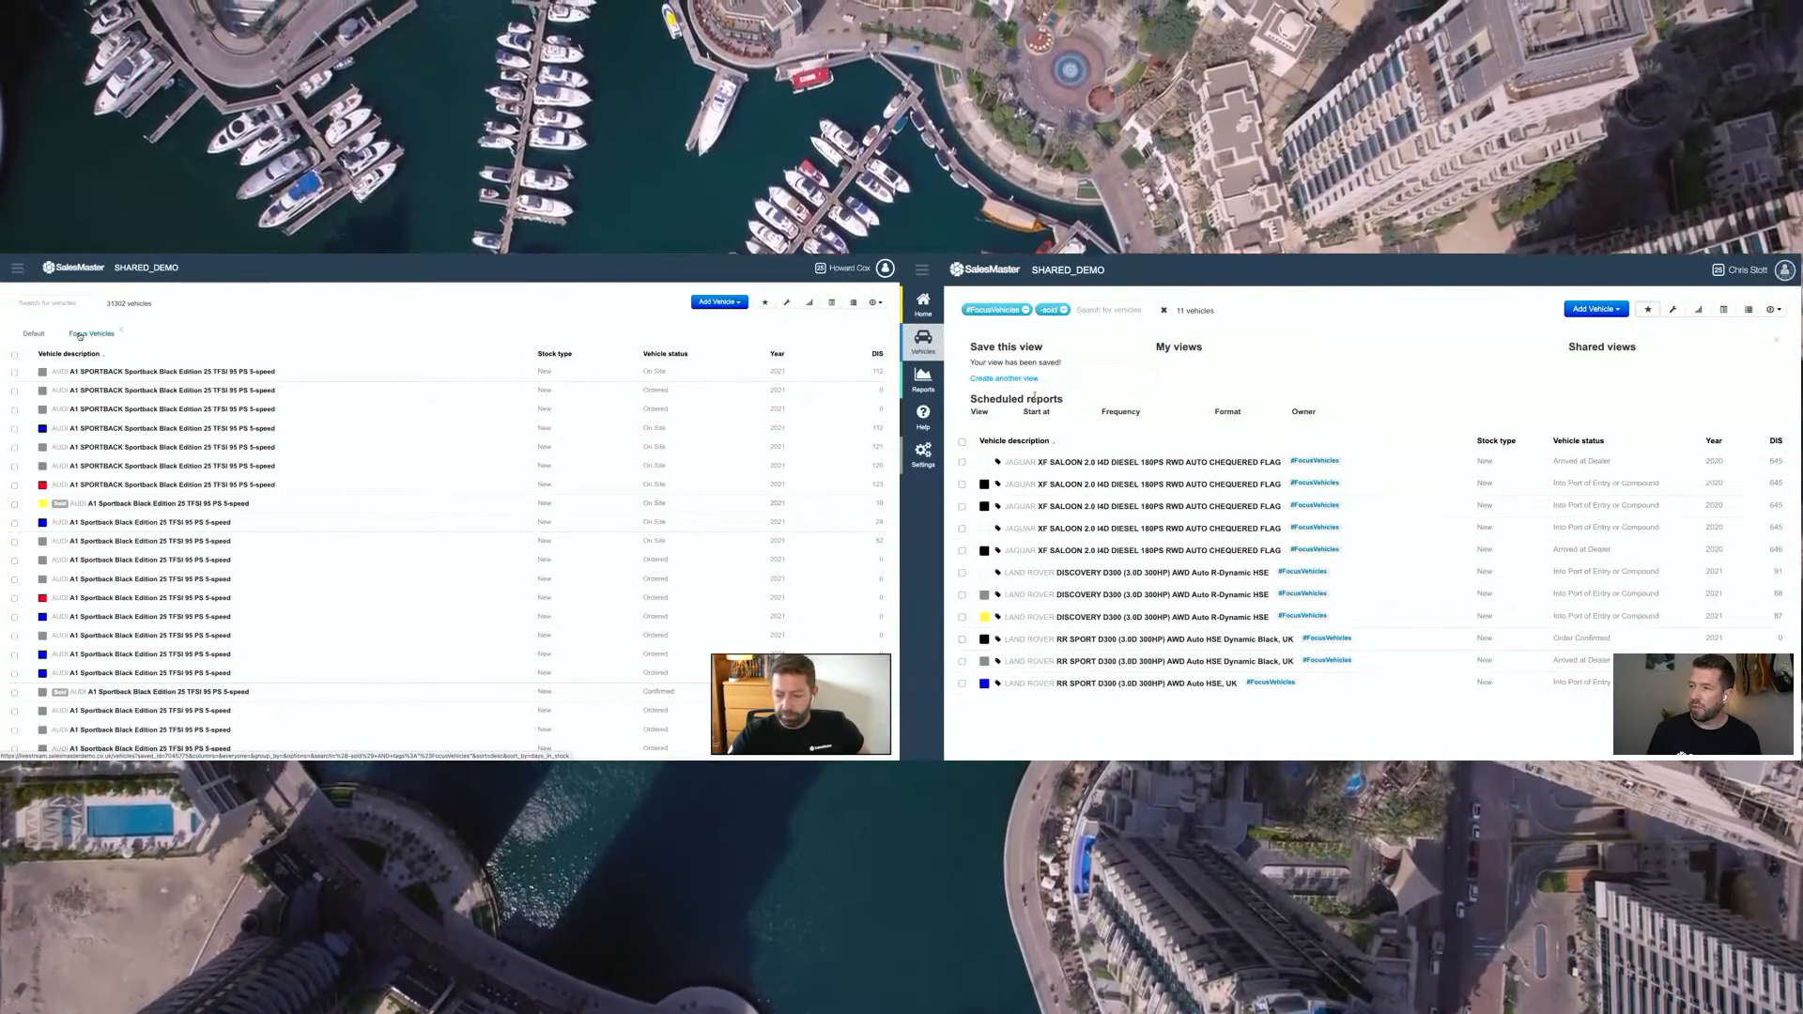
pyautogui.click(1199, 366)
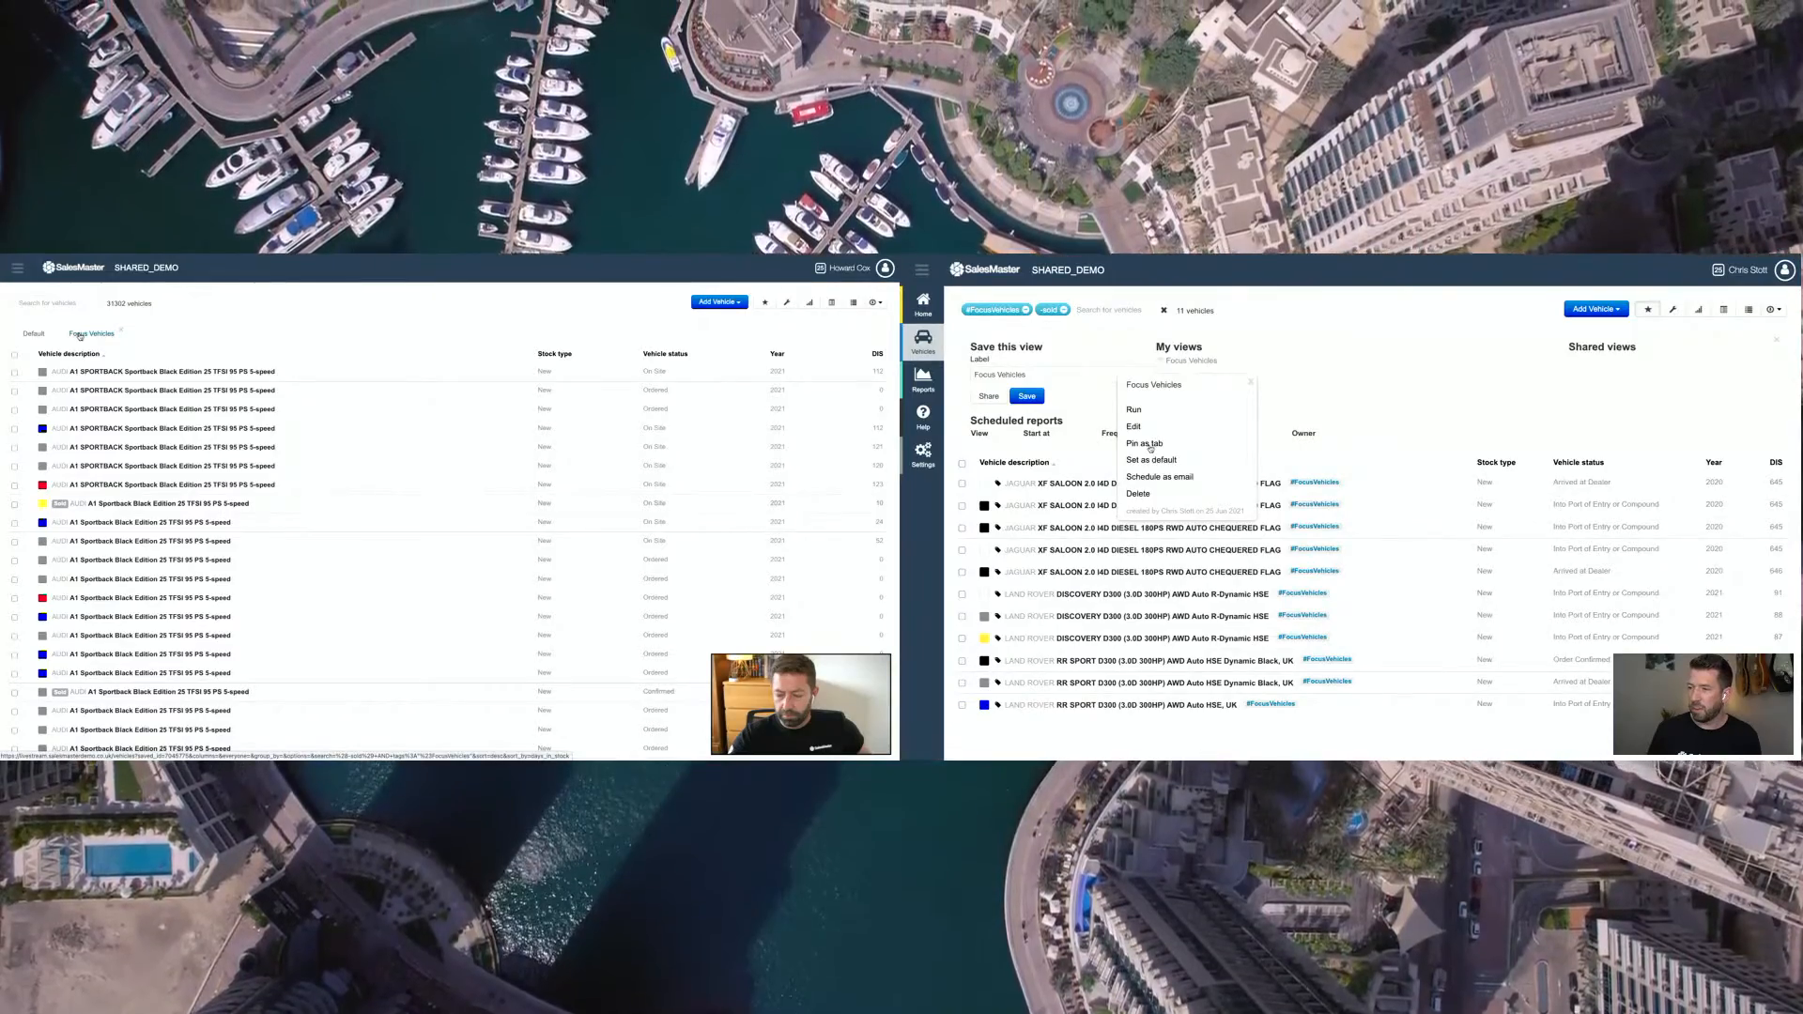
pyautogui.click(1149, 445)
pyautogui.click(923, 340)
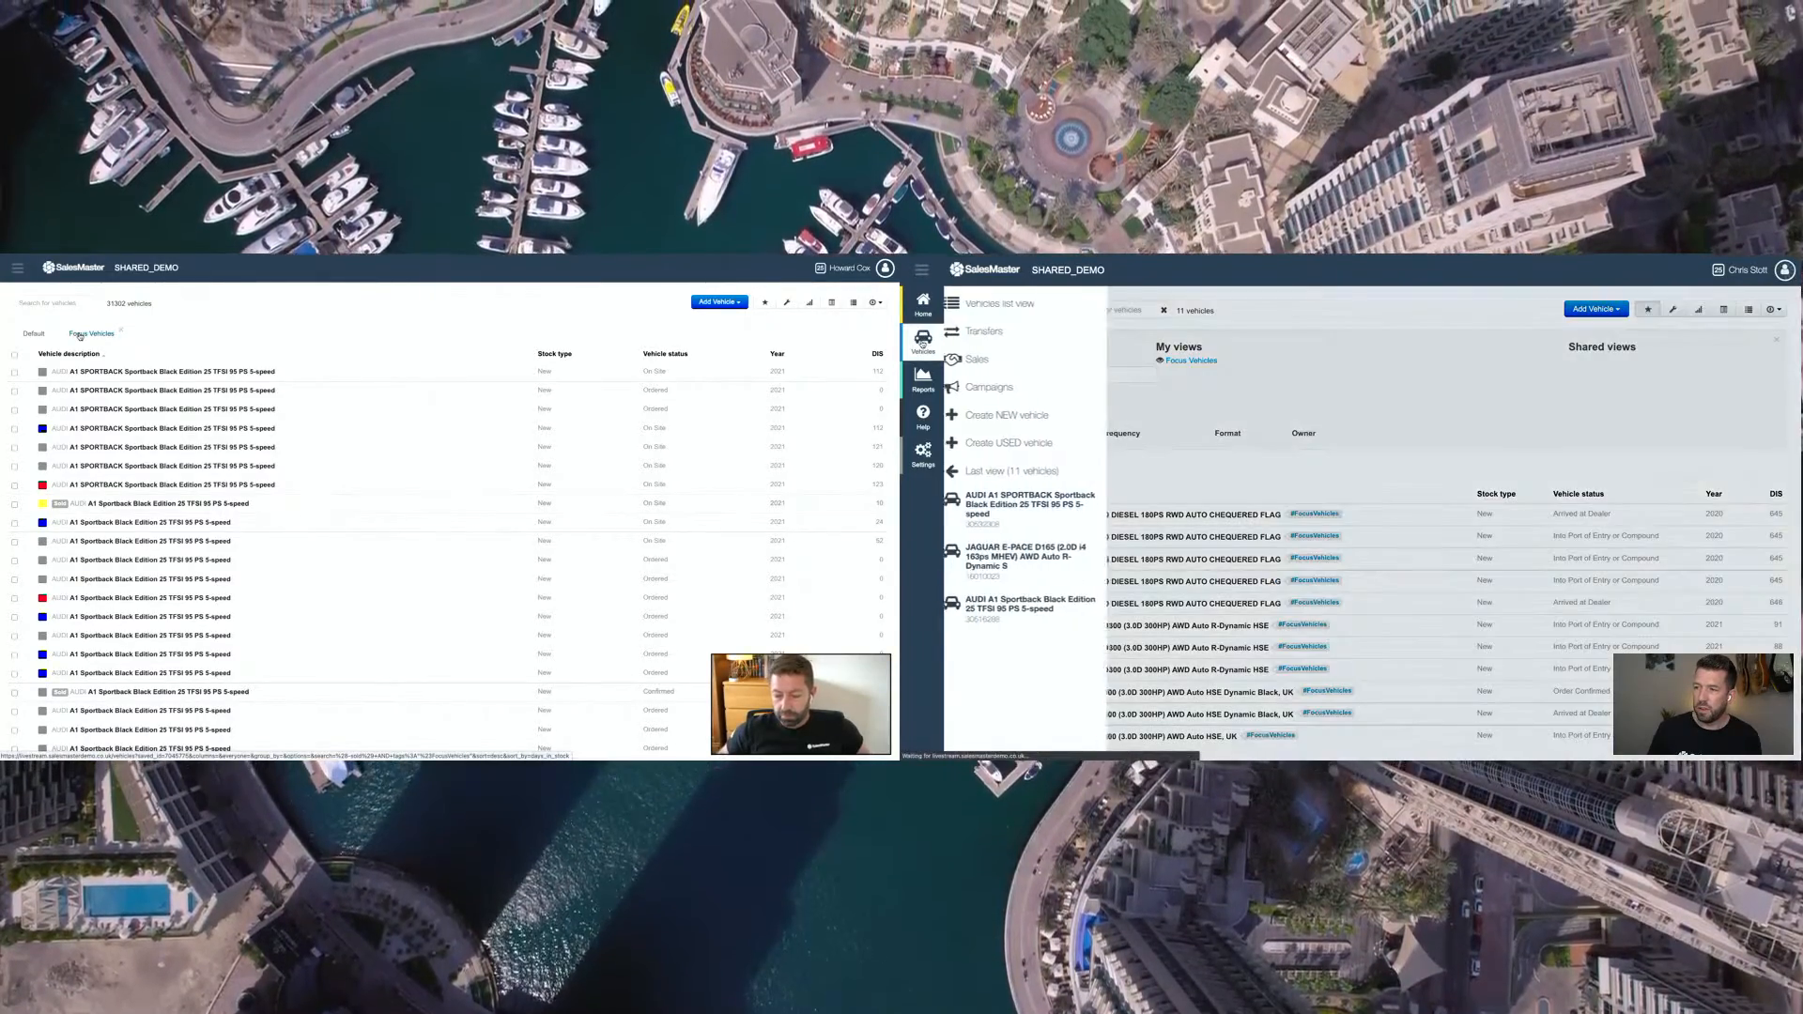
pyautogui.click(1007, 360)
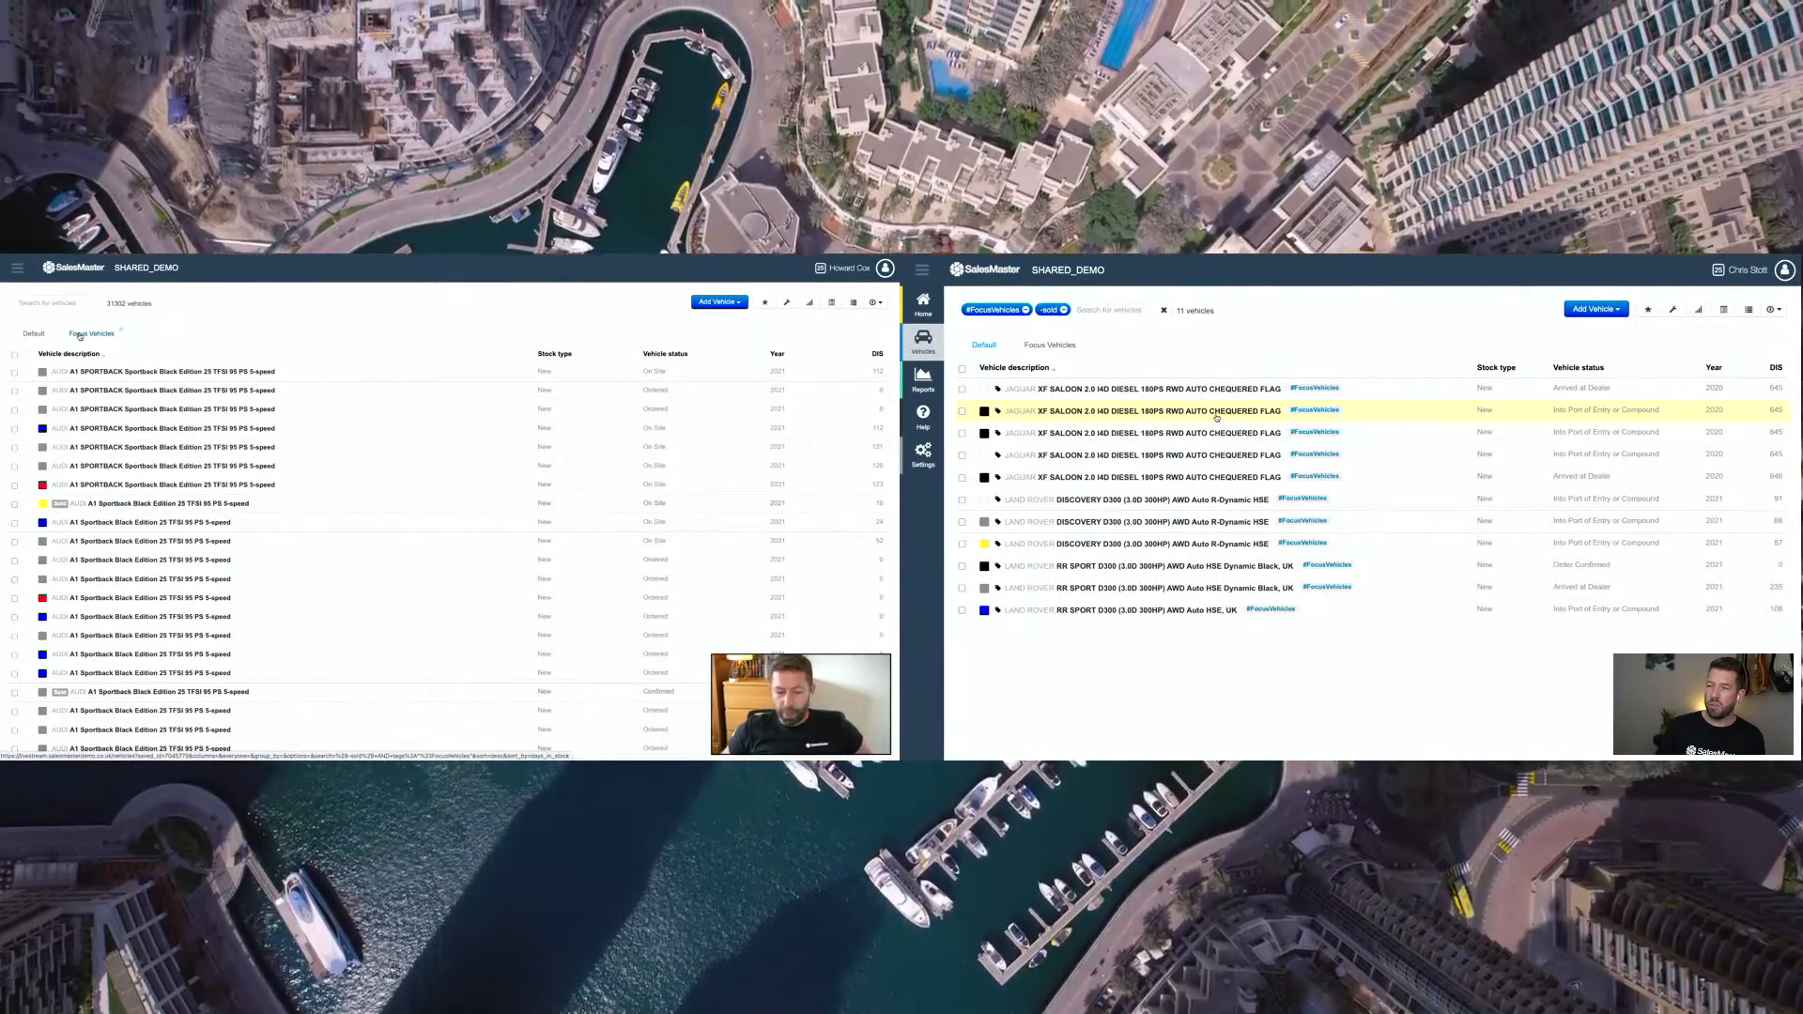
# Step: Set the second XF Saloon in the colleague's list to Under negotiation, and open that vehicle's activity history in the first account
pyautogui.hscroll(1, 1216, 417)
pyautogui.hscroll(-1, 1216, 418)
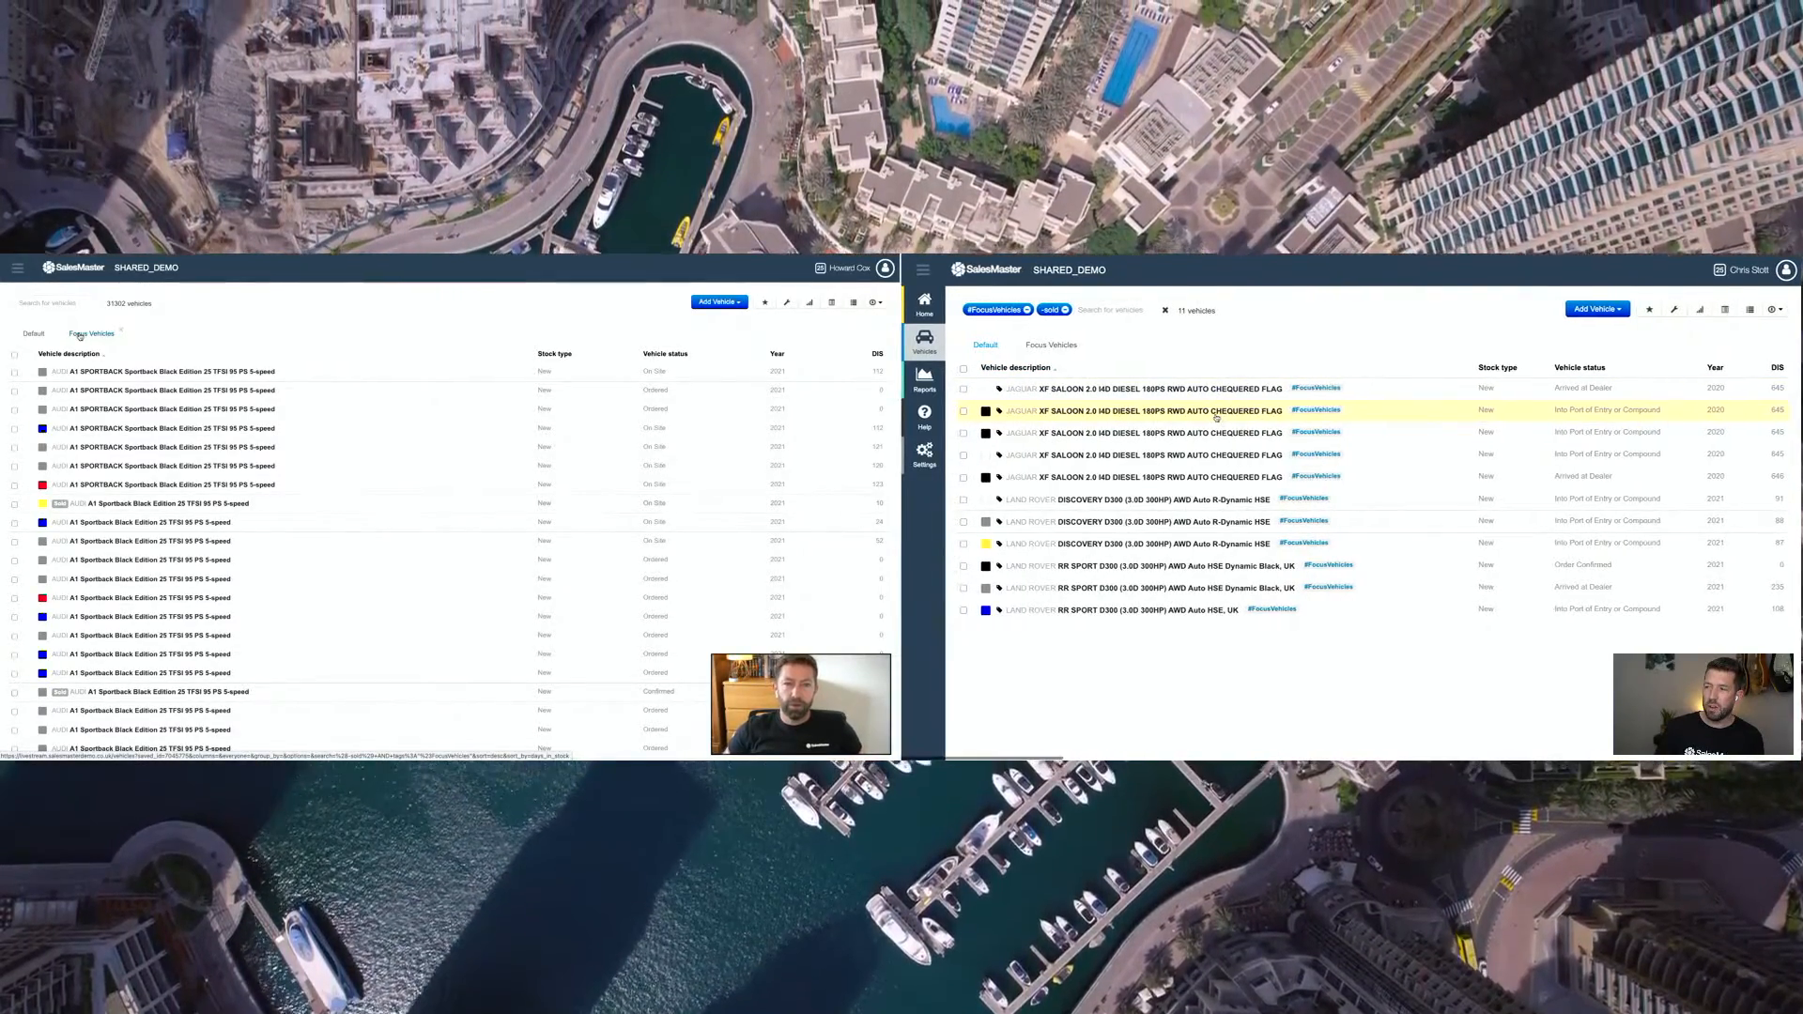
pyautogui.click(1216, 417)
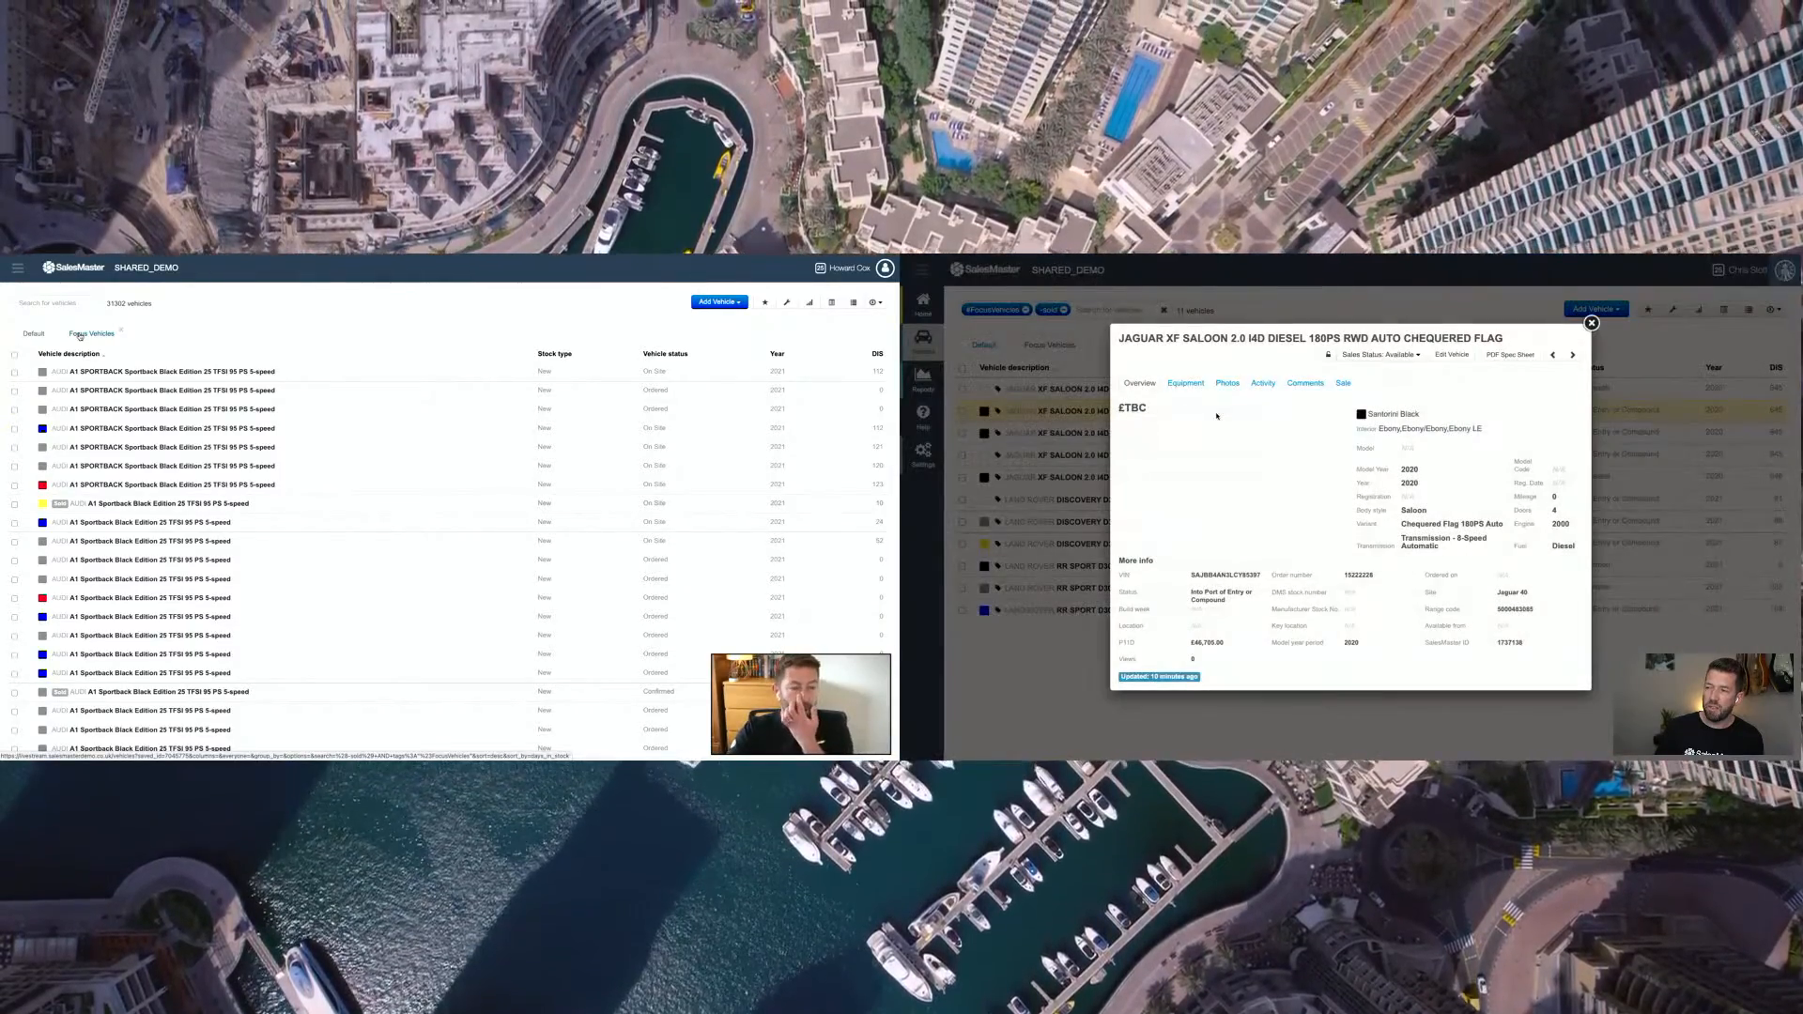
pyautogui.click(1401, 361)
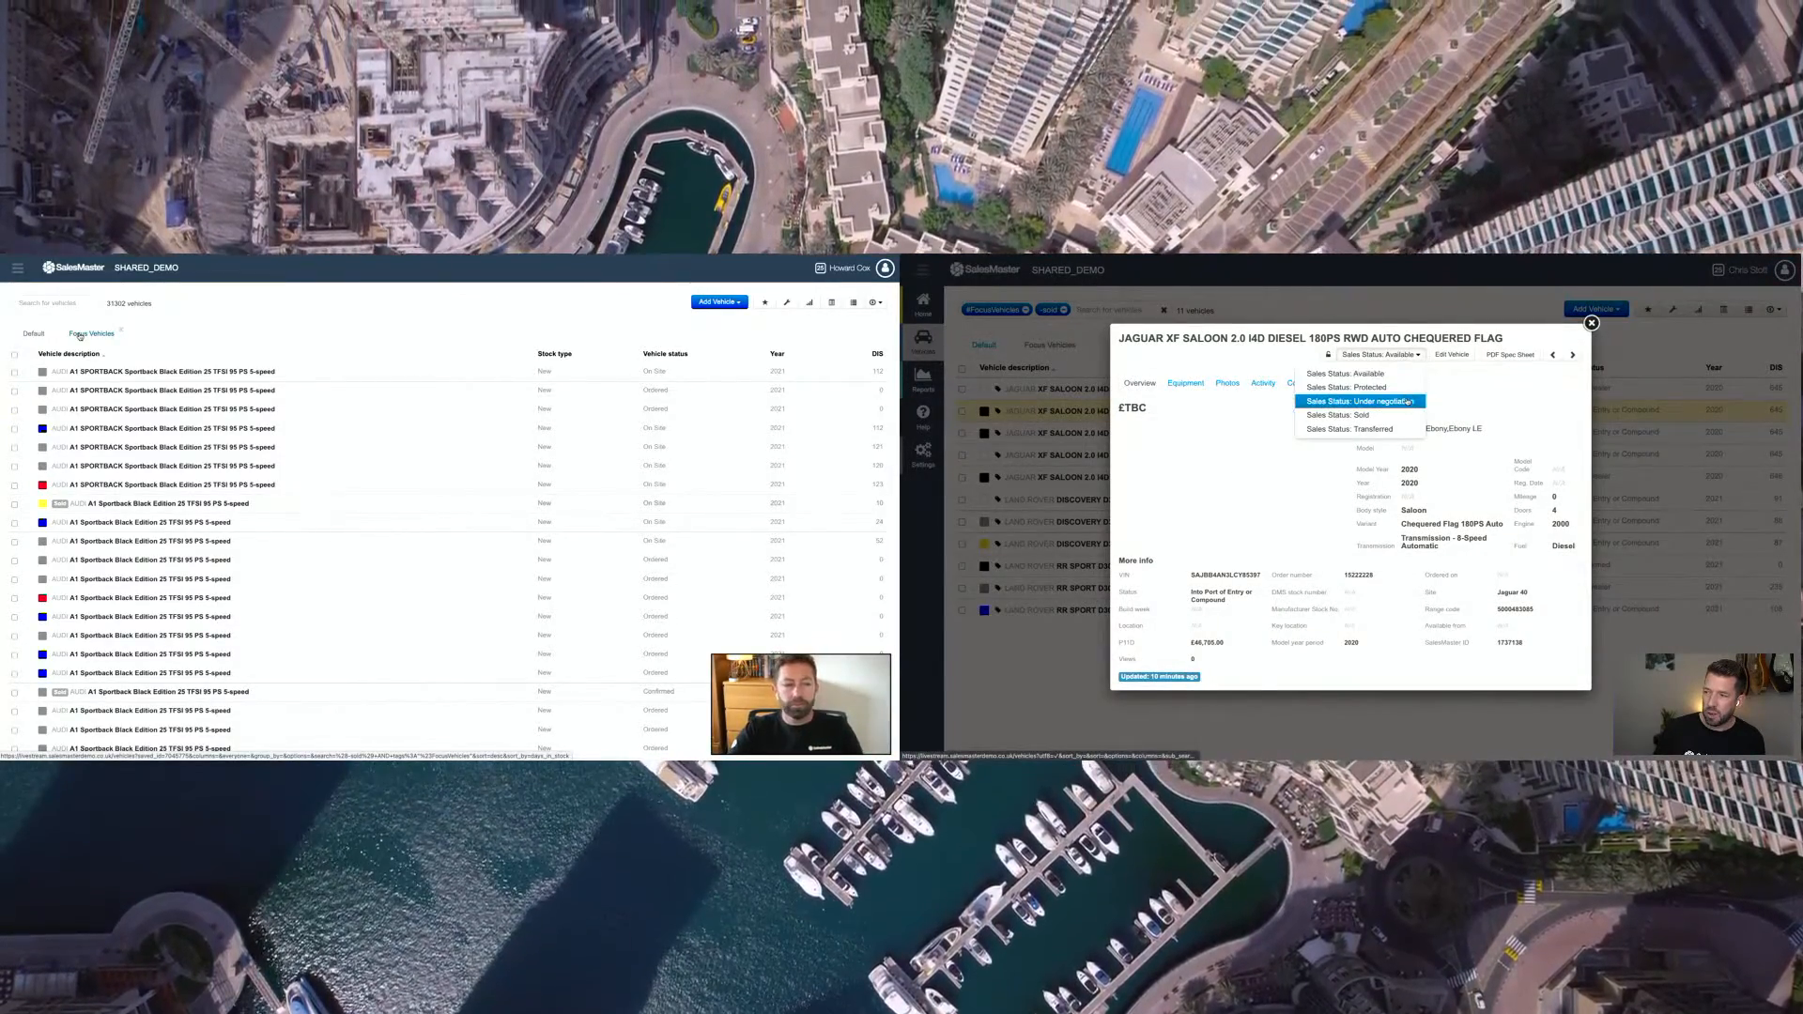
pyautogui.click(1407, 402)
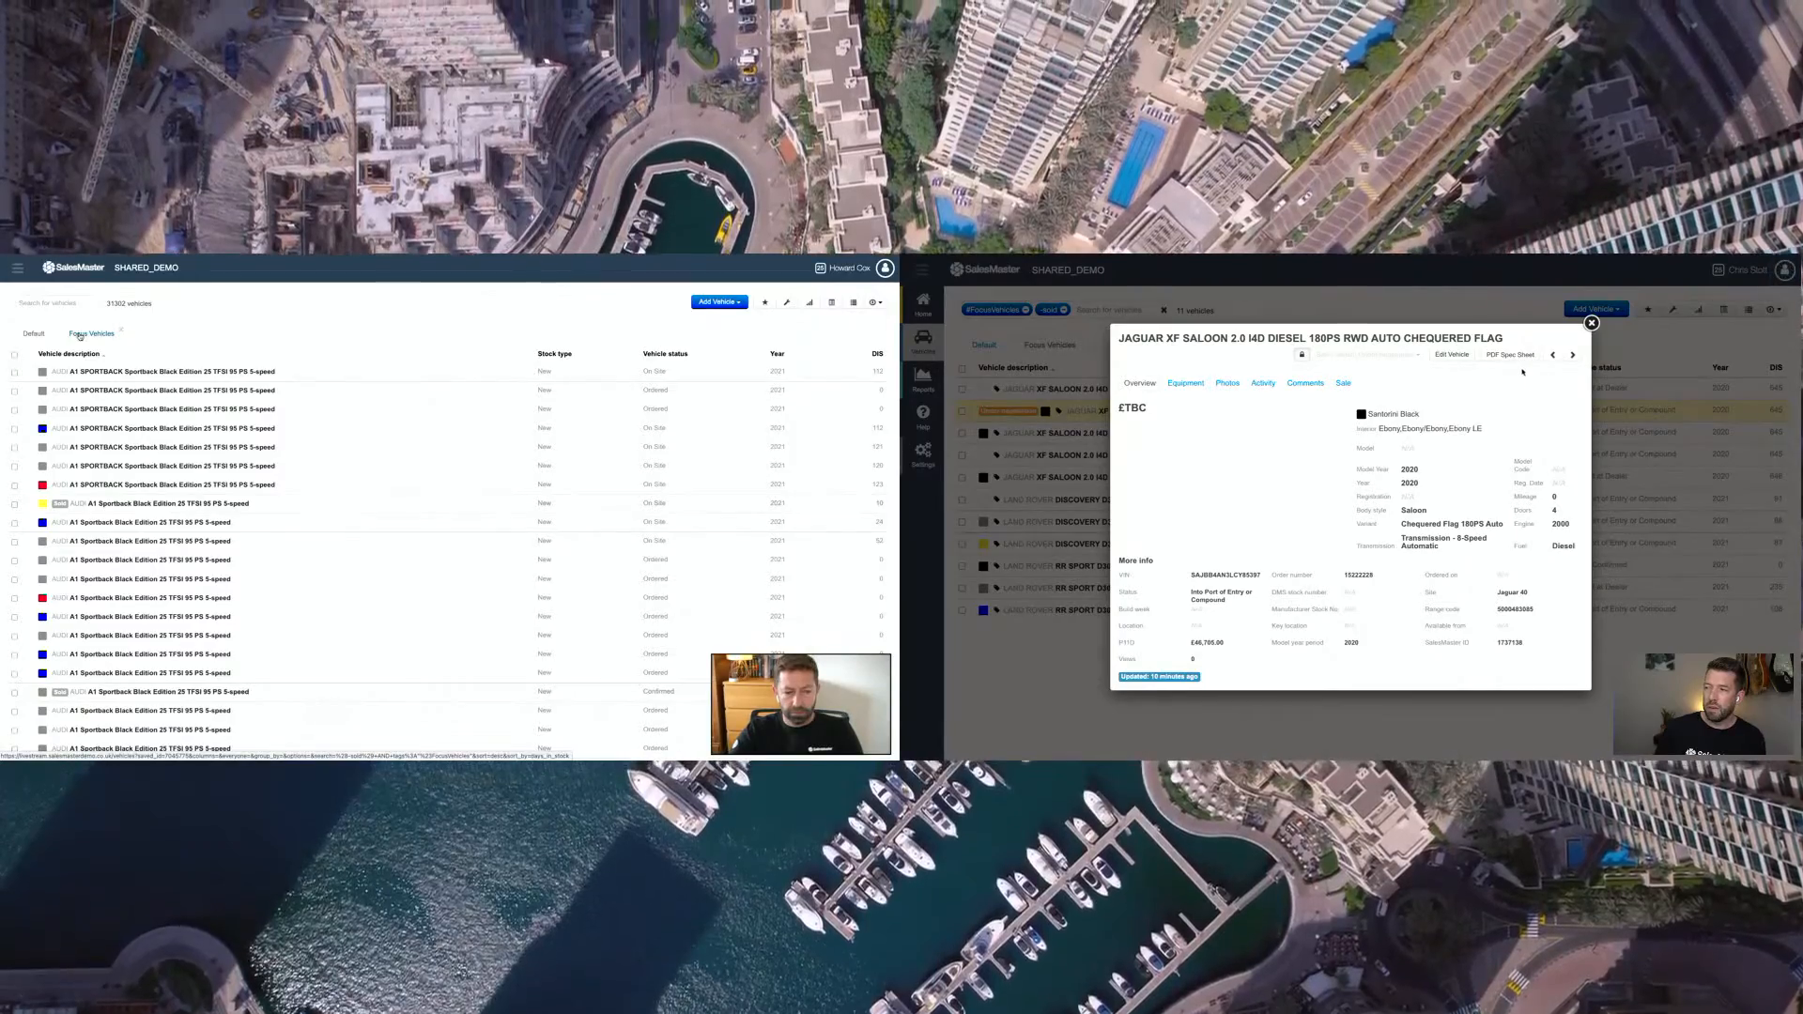
pyautogui.click(1058, 411)
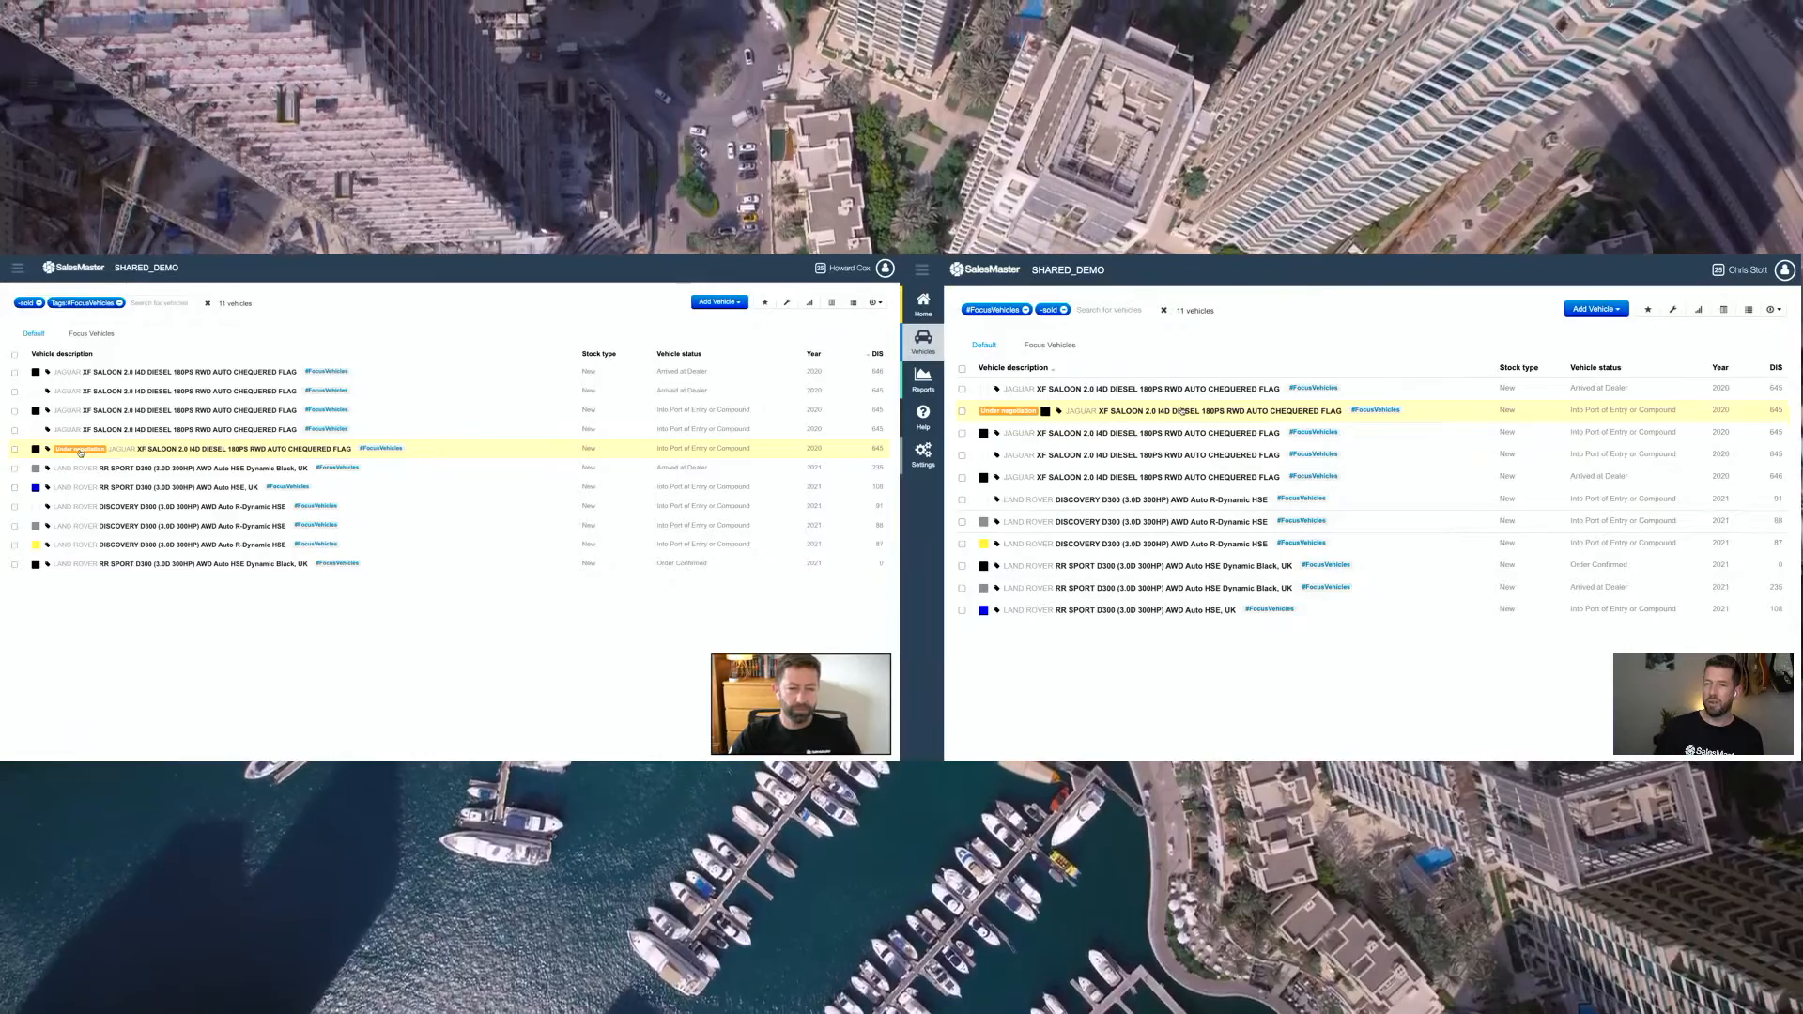
pyautogui.click(135, 456)
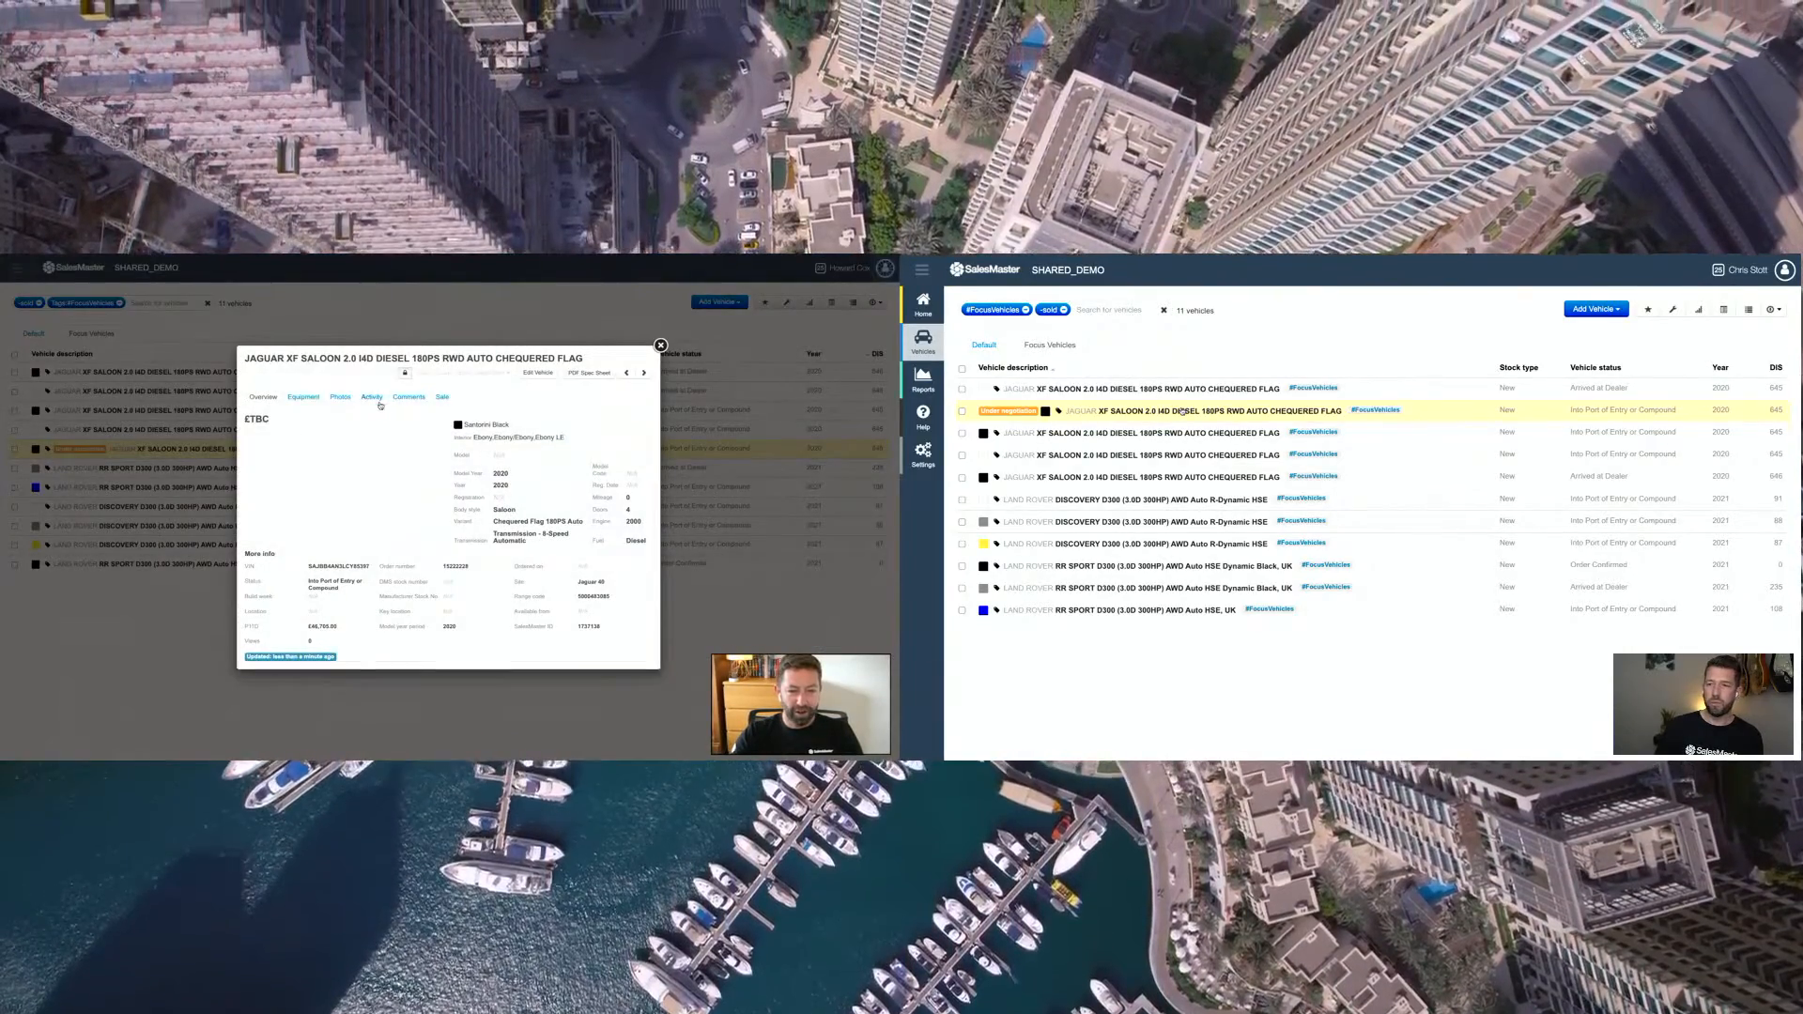
pyautogui.click(370, 398)
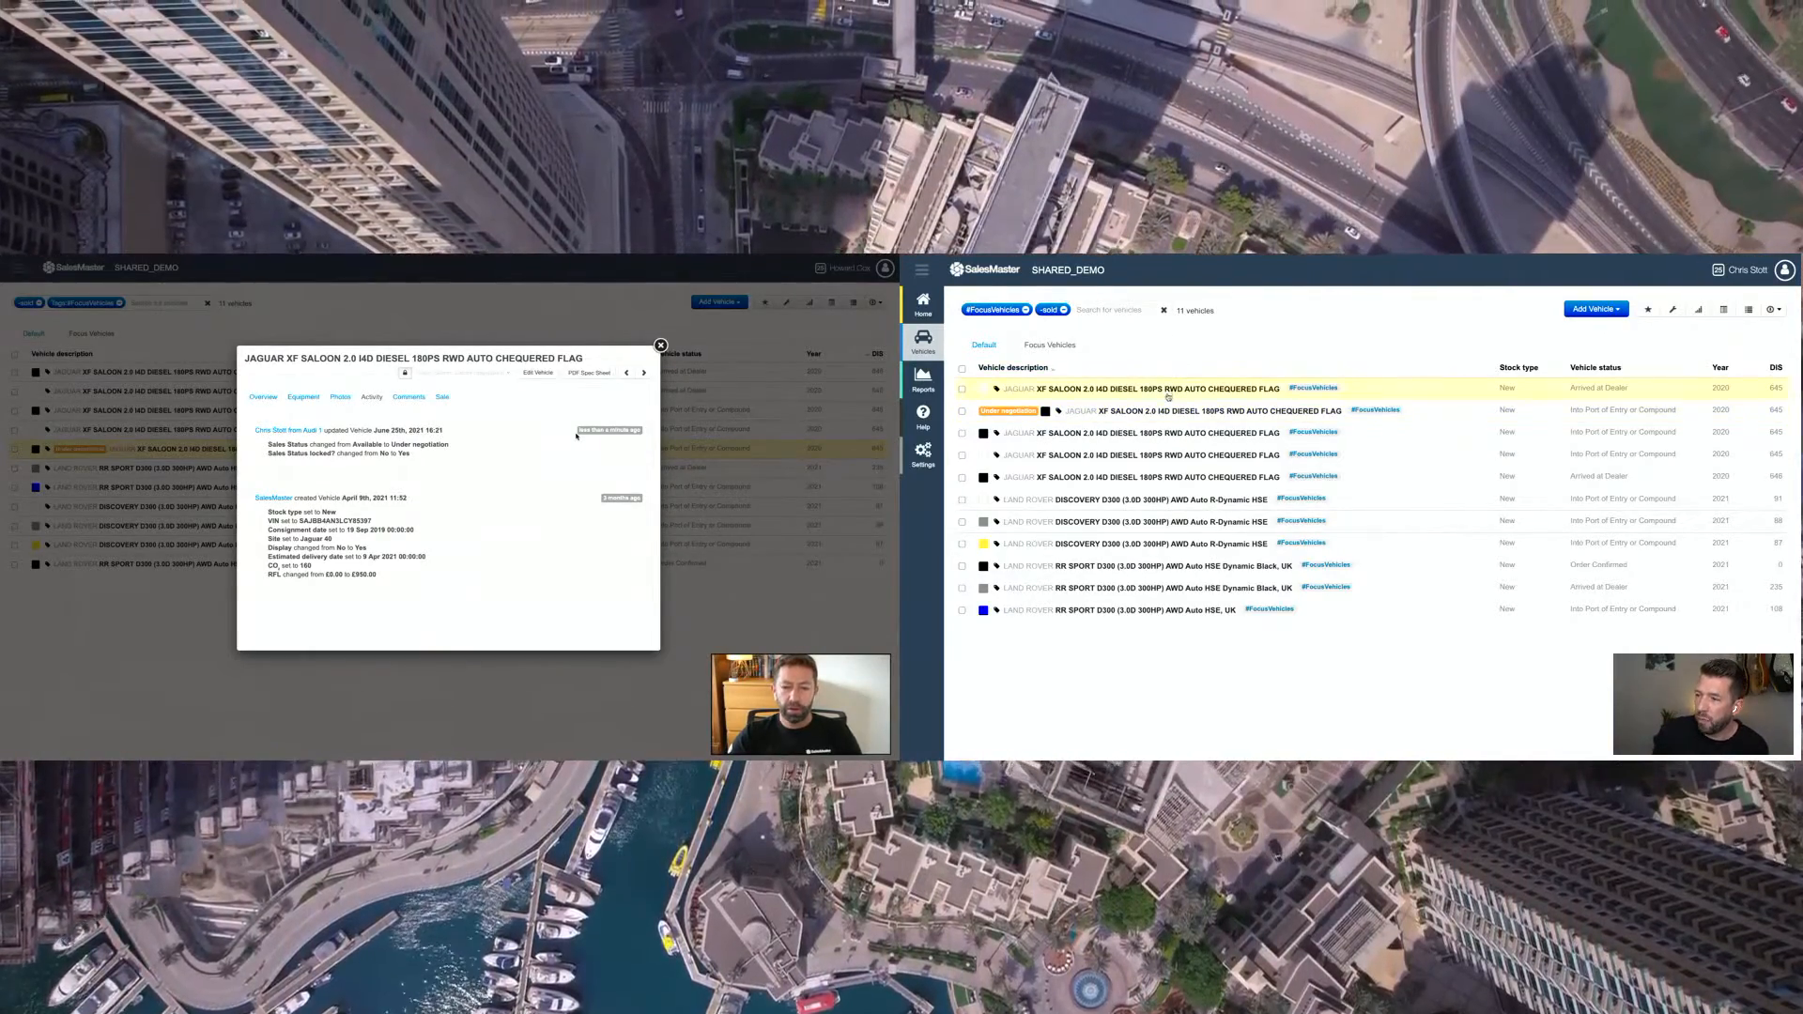
# Step: In the colleague's account, unlock the XF Saloon under negotiation, set its sales status to Sold, and close the vehicle details in both accounts
pyautogui.click(1183, 411)
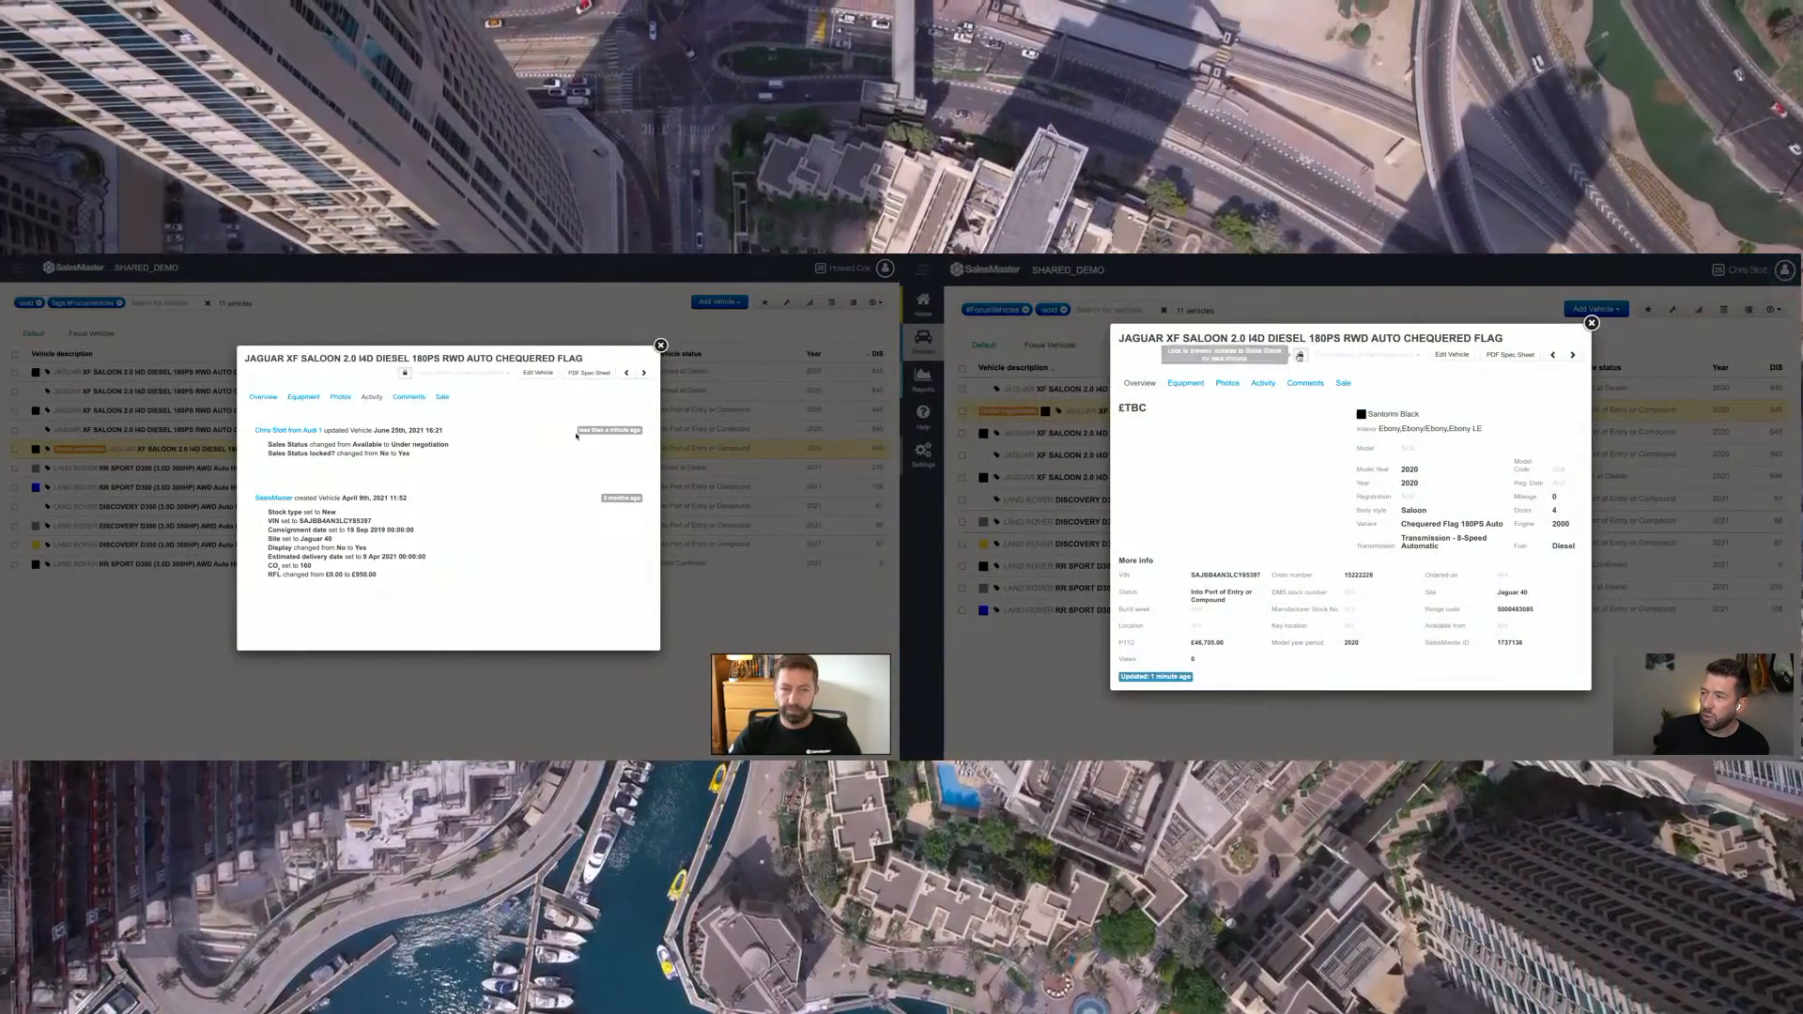
pyautogui.click(1403, 355)
pyautogui.click(1404, 413)
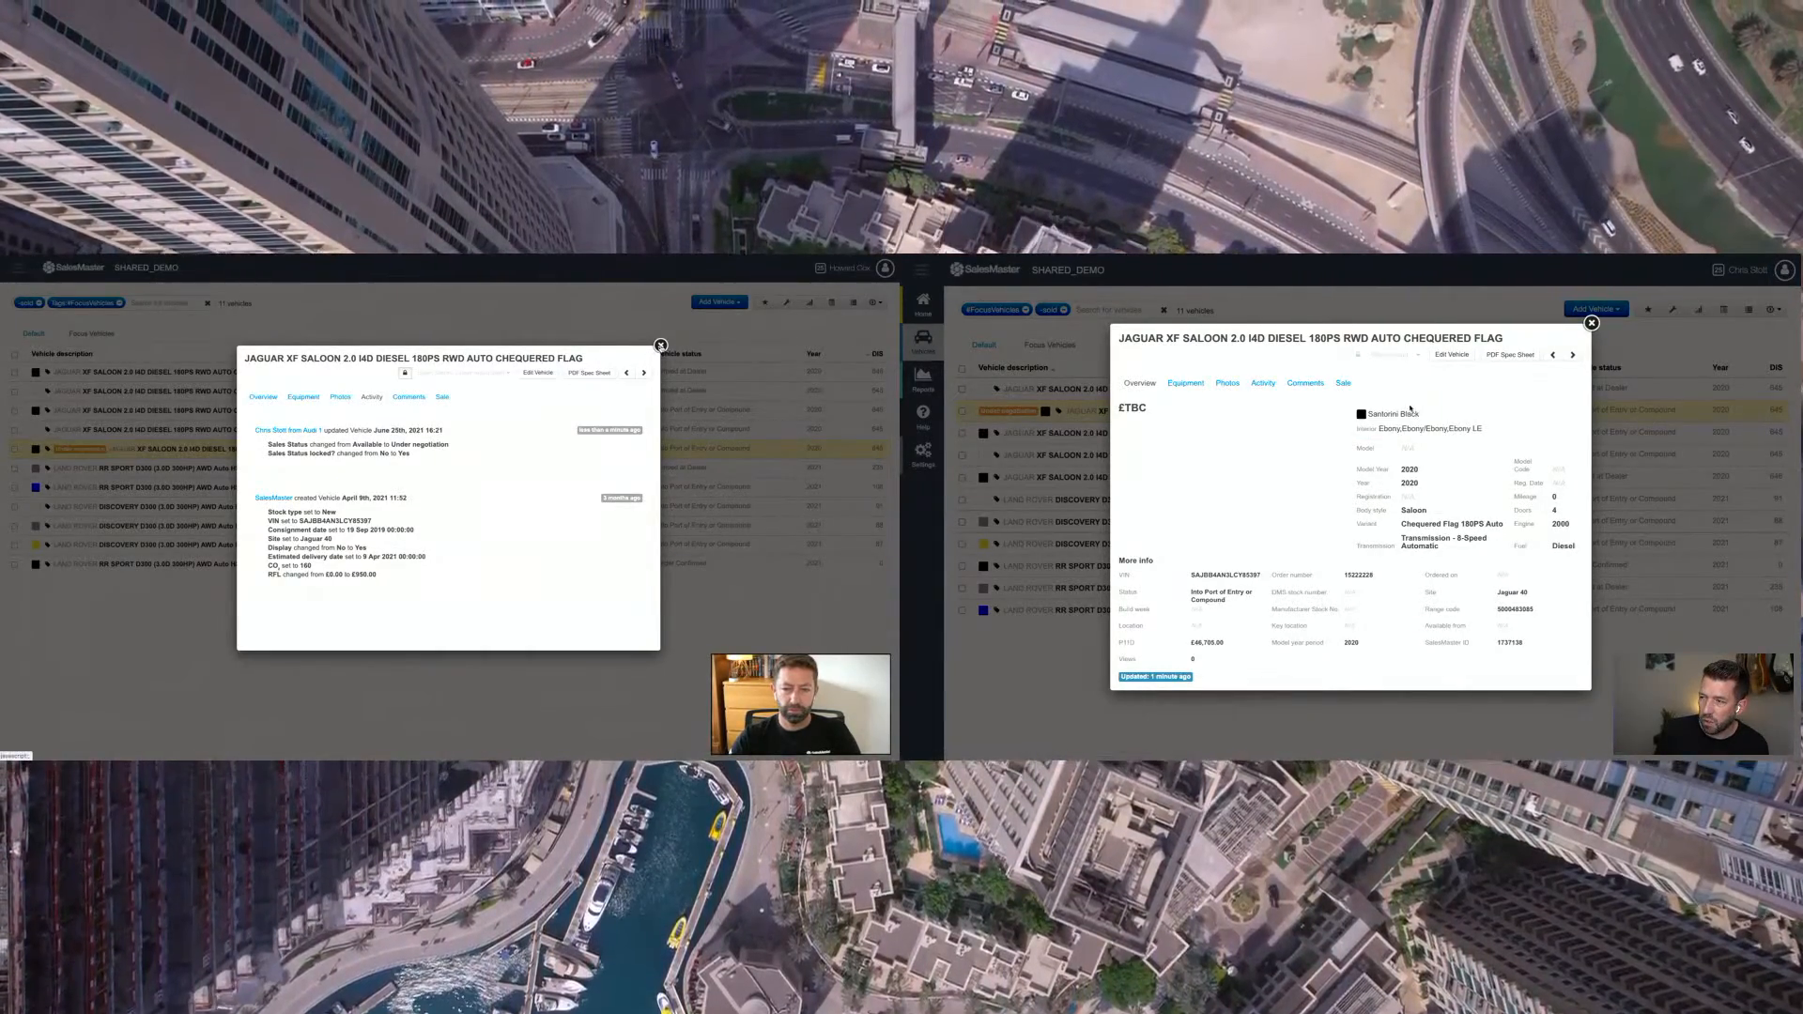
pyautogui.click(660, 345)
pyautogui.click(1591, 323)
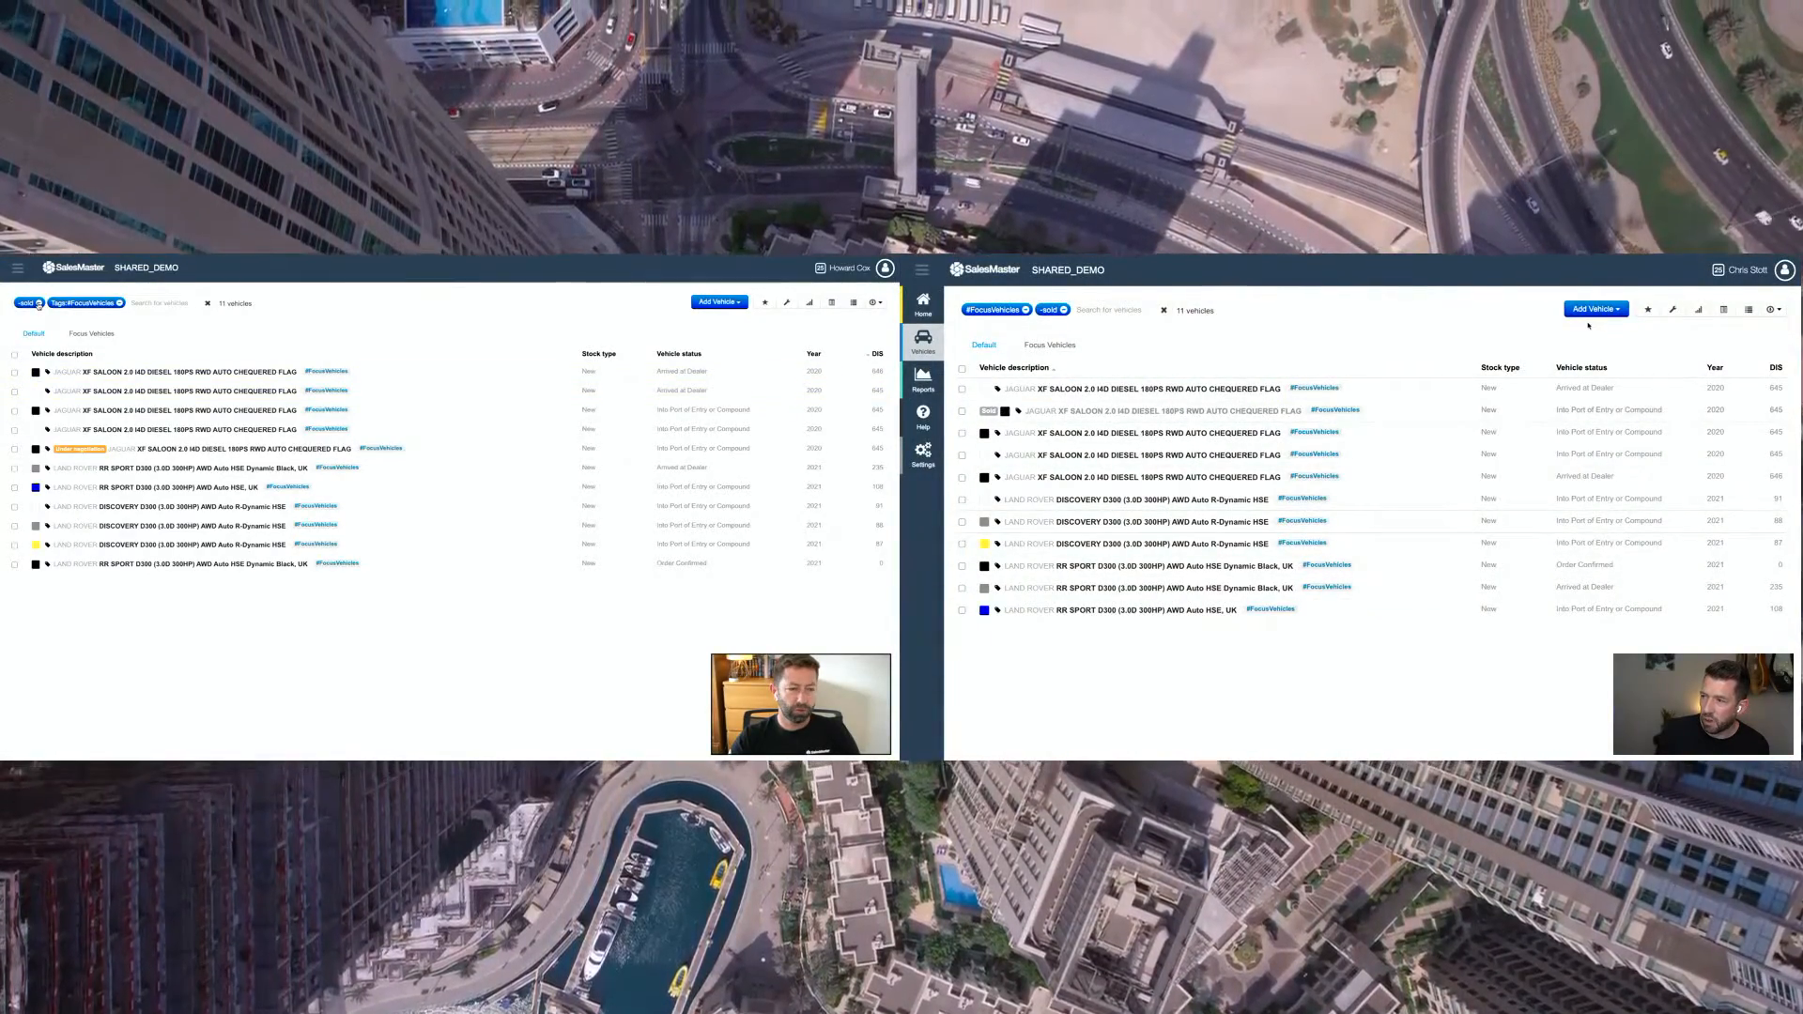
# Step: Remove the -sold filter from the first account's tagged list and review the activity history of the sold XF Saloon
pyautogui.click(40, 304)
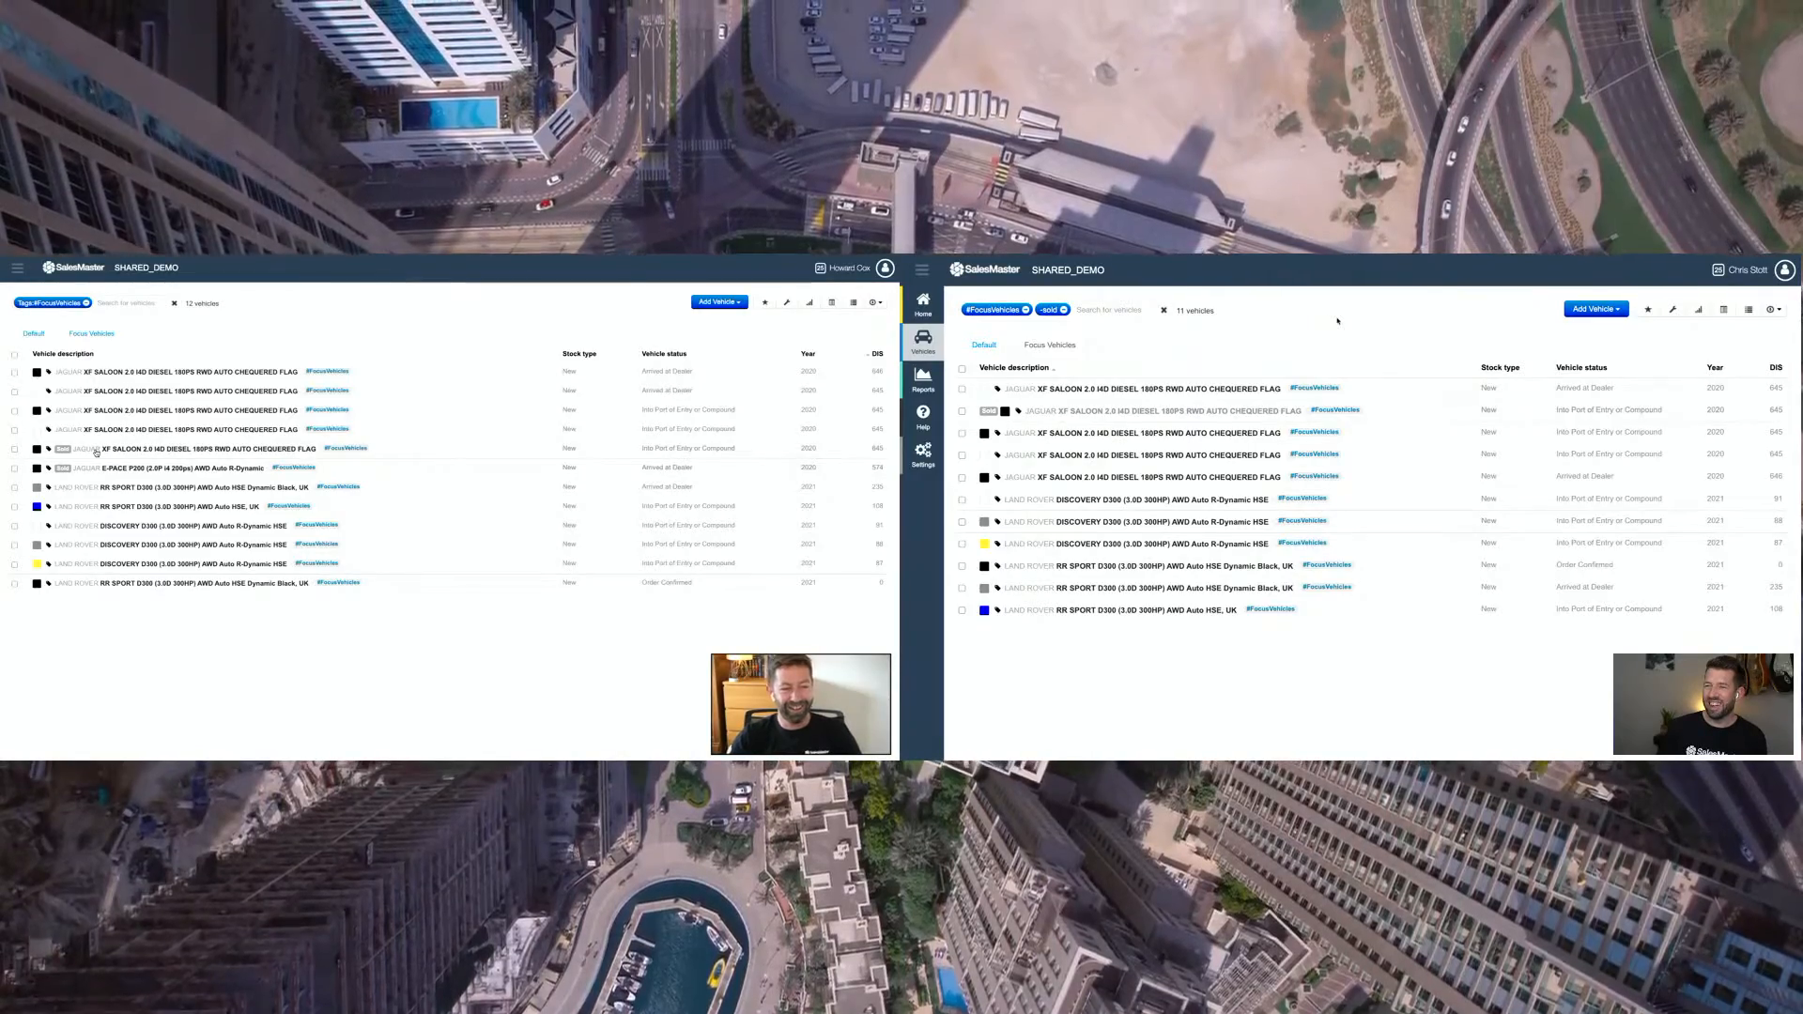
pyautogui.click(97, 450)
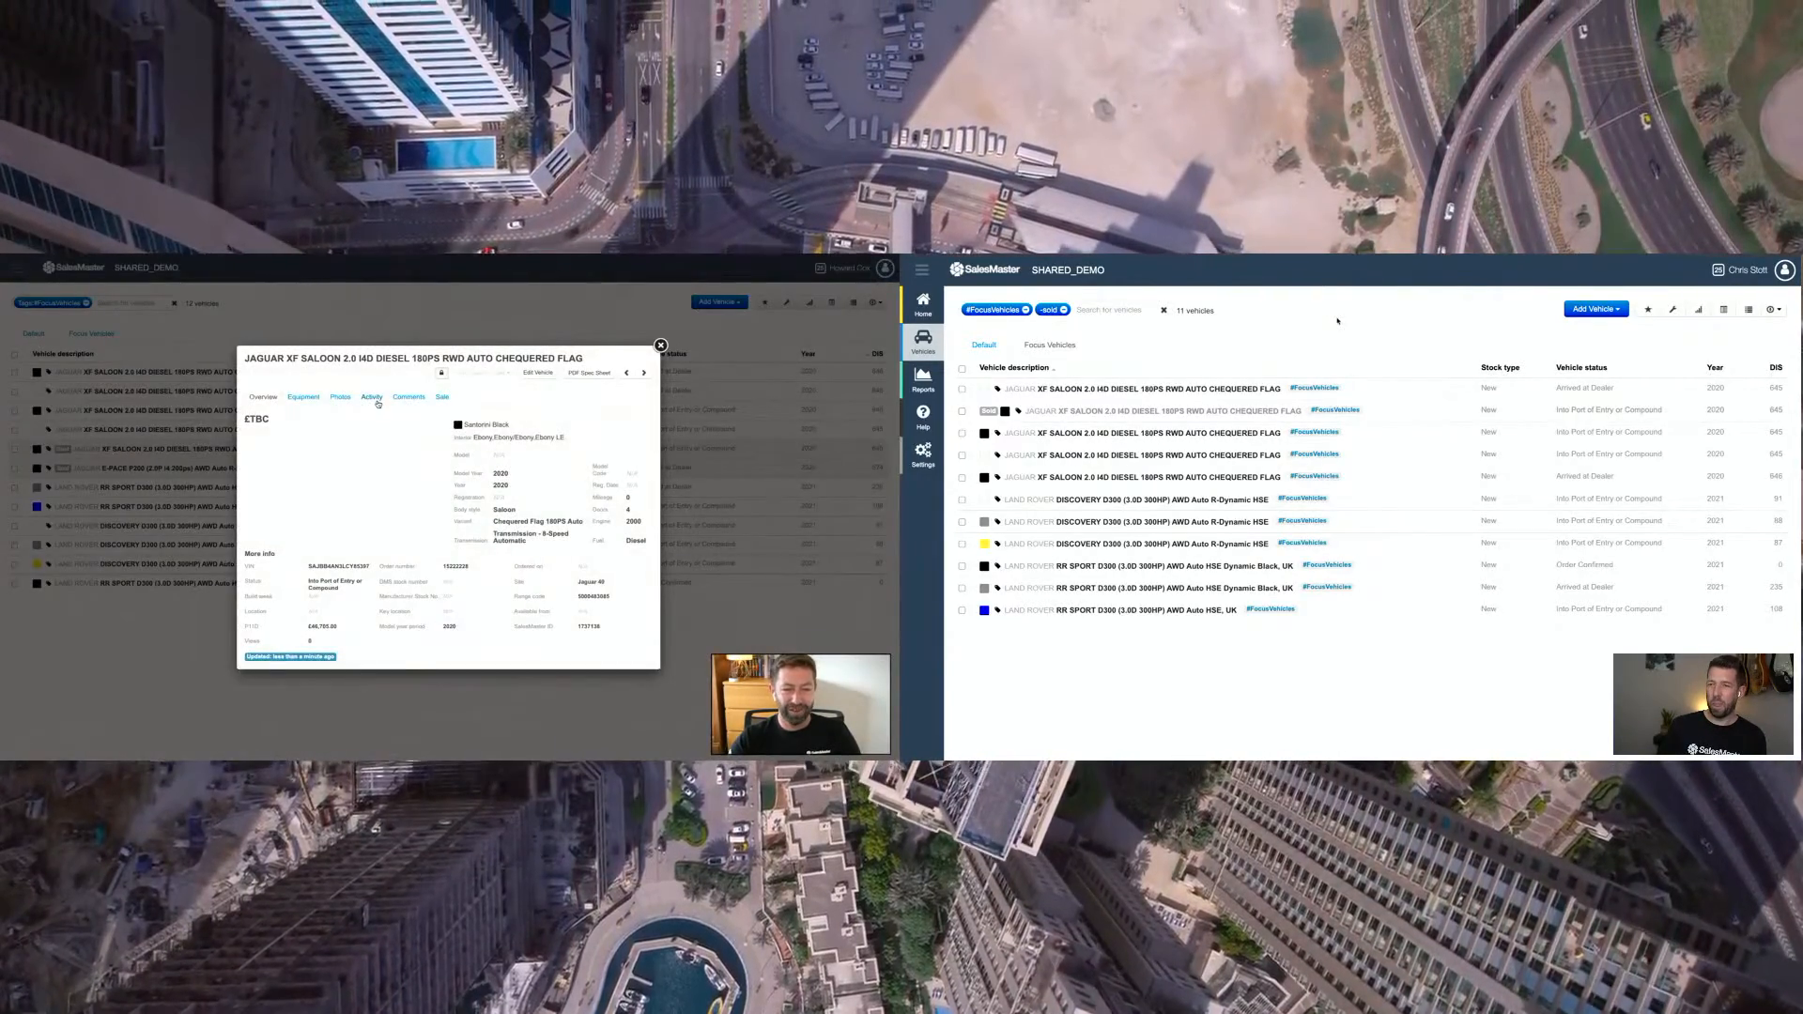
pyautogui.click(374, 398)
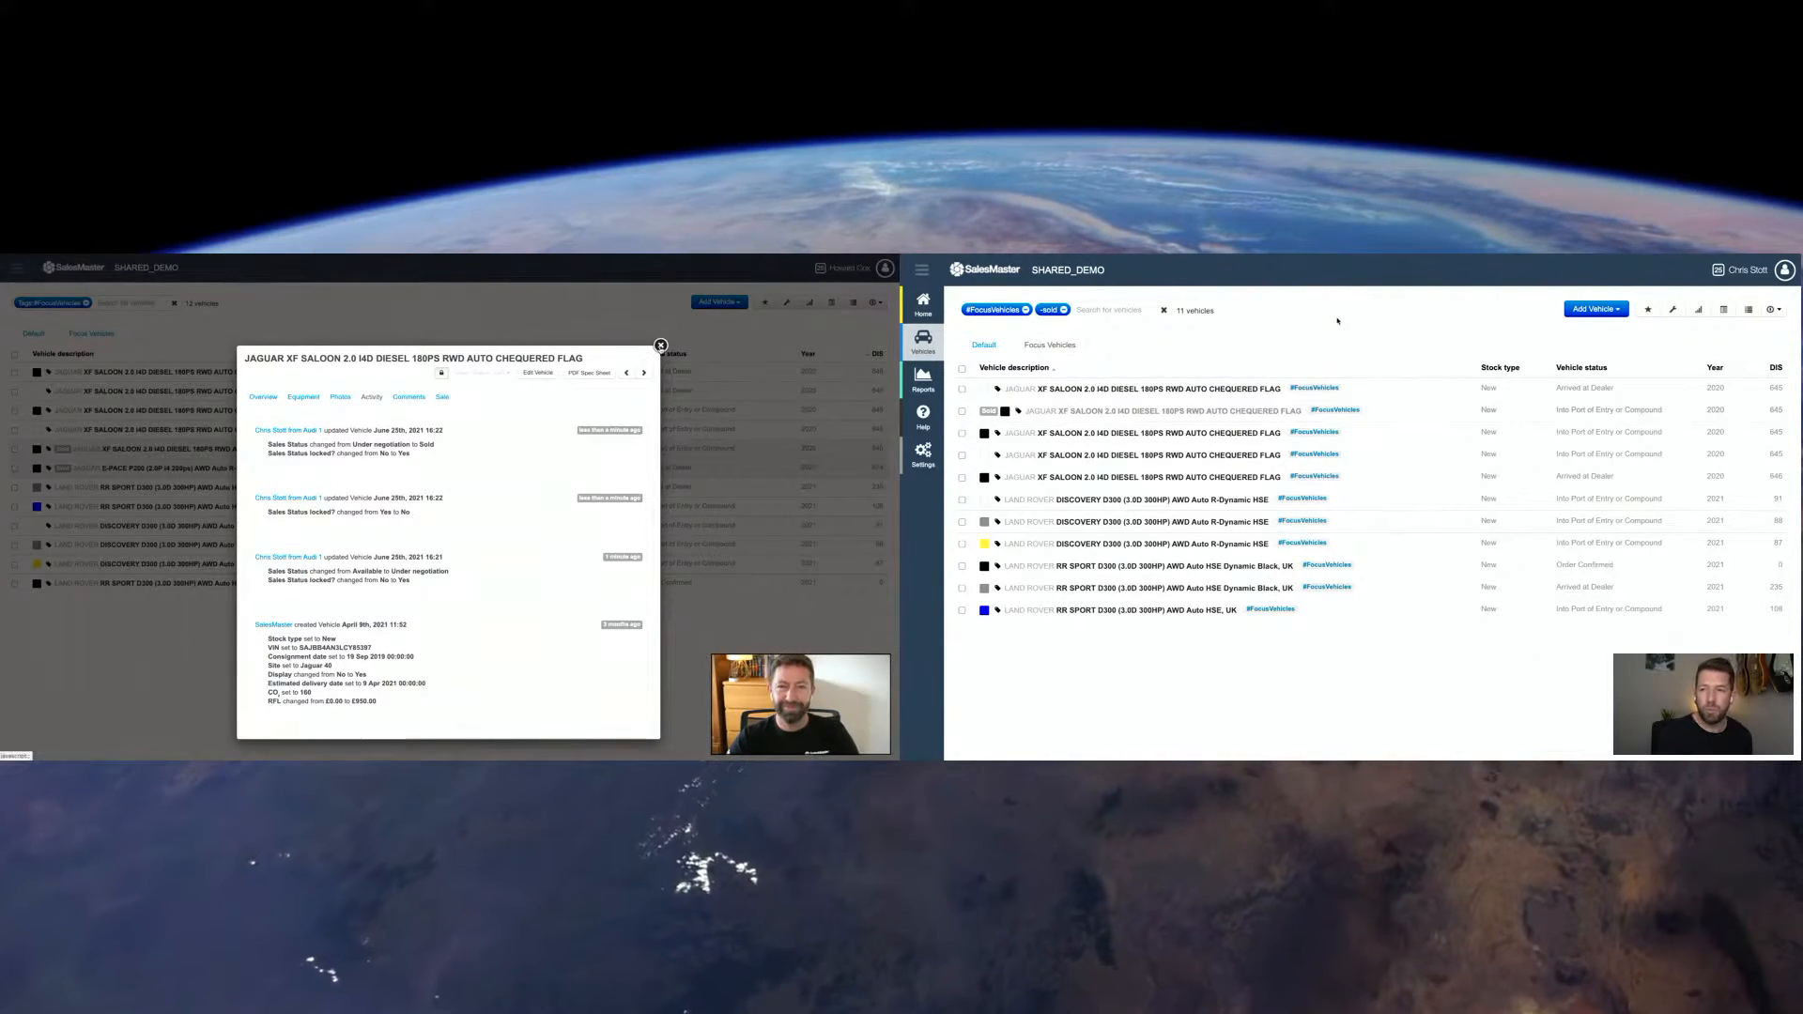
pyautogui.click(660, 345)
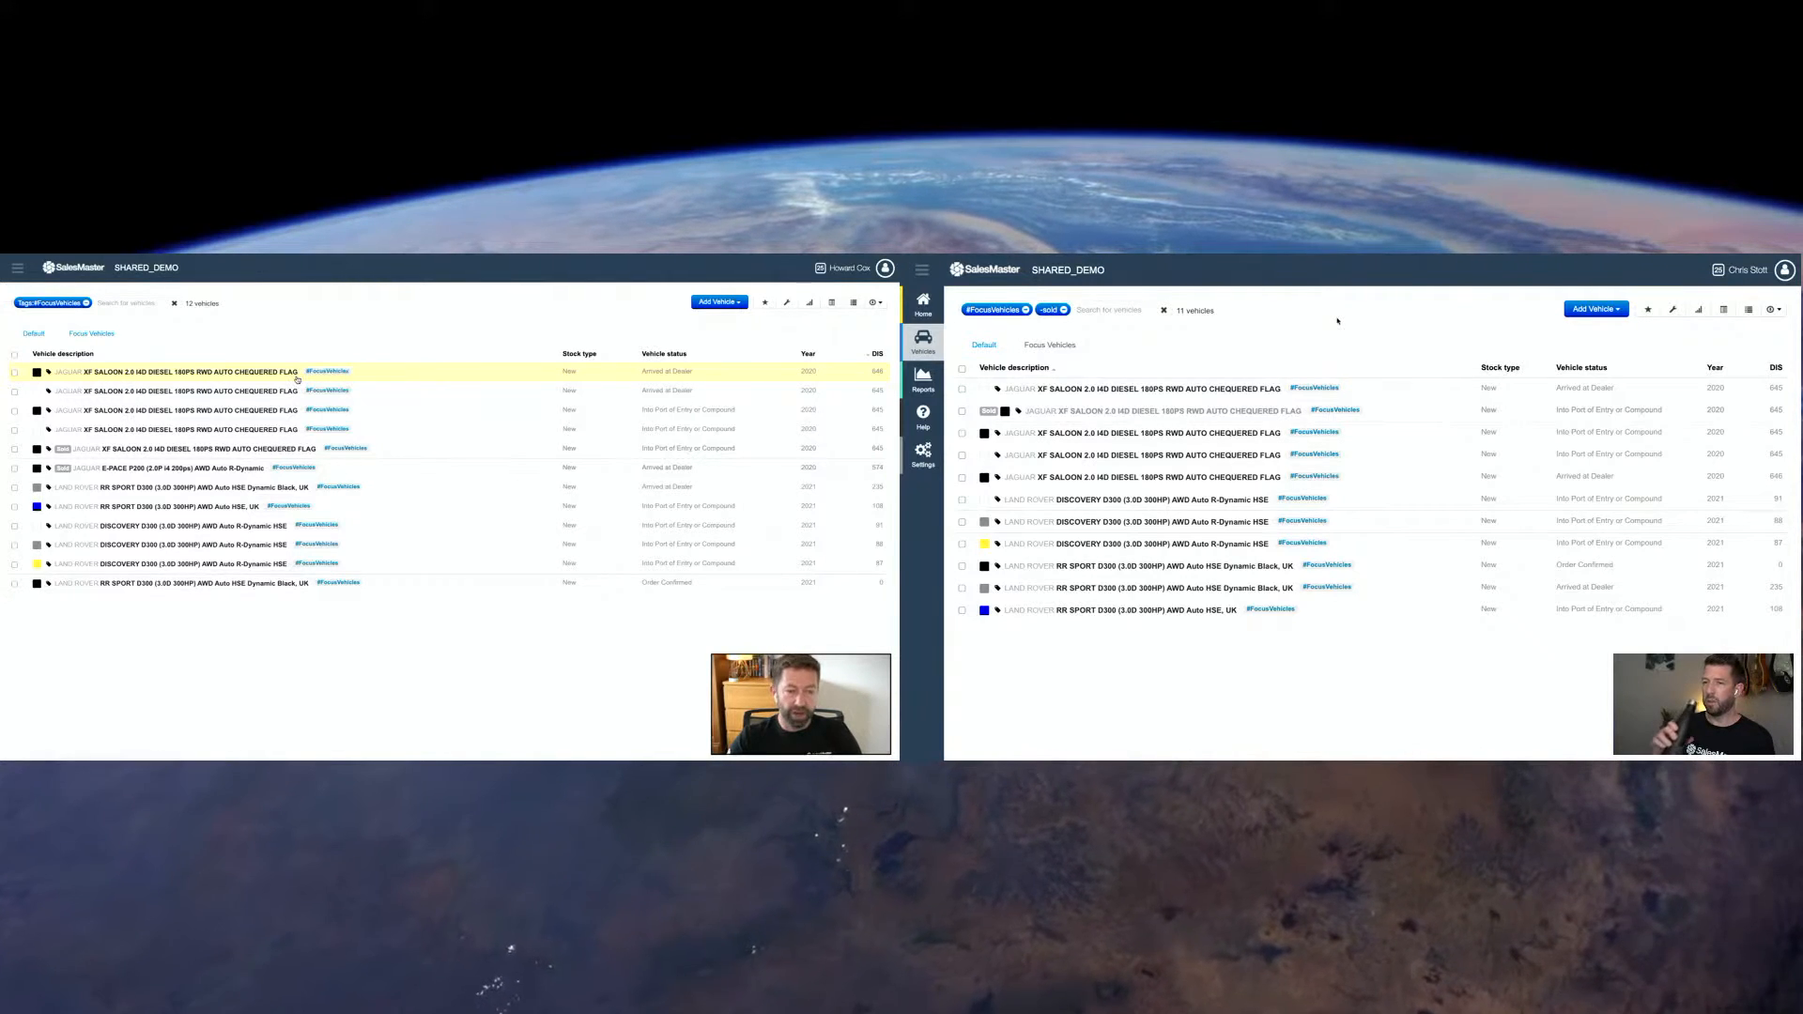
# Step: Remove the #FocusVehicles tag from the first two XF Saloons in the first account's list
pyautogui.click(15, 373)
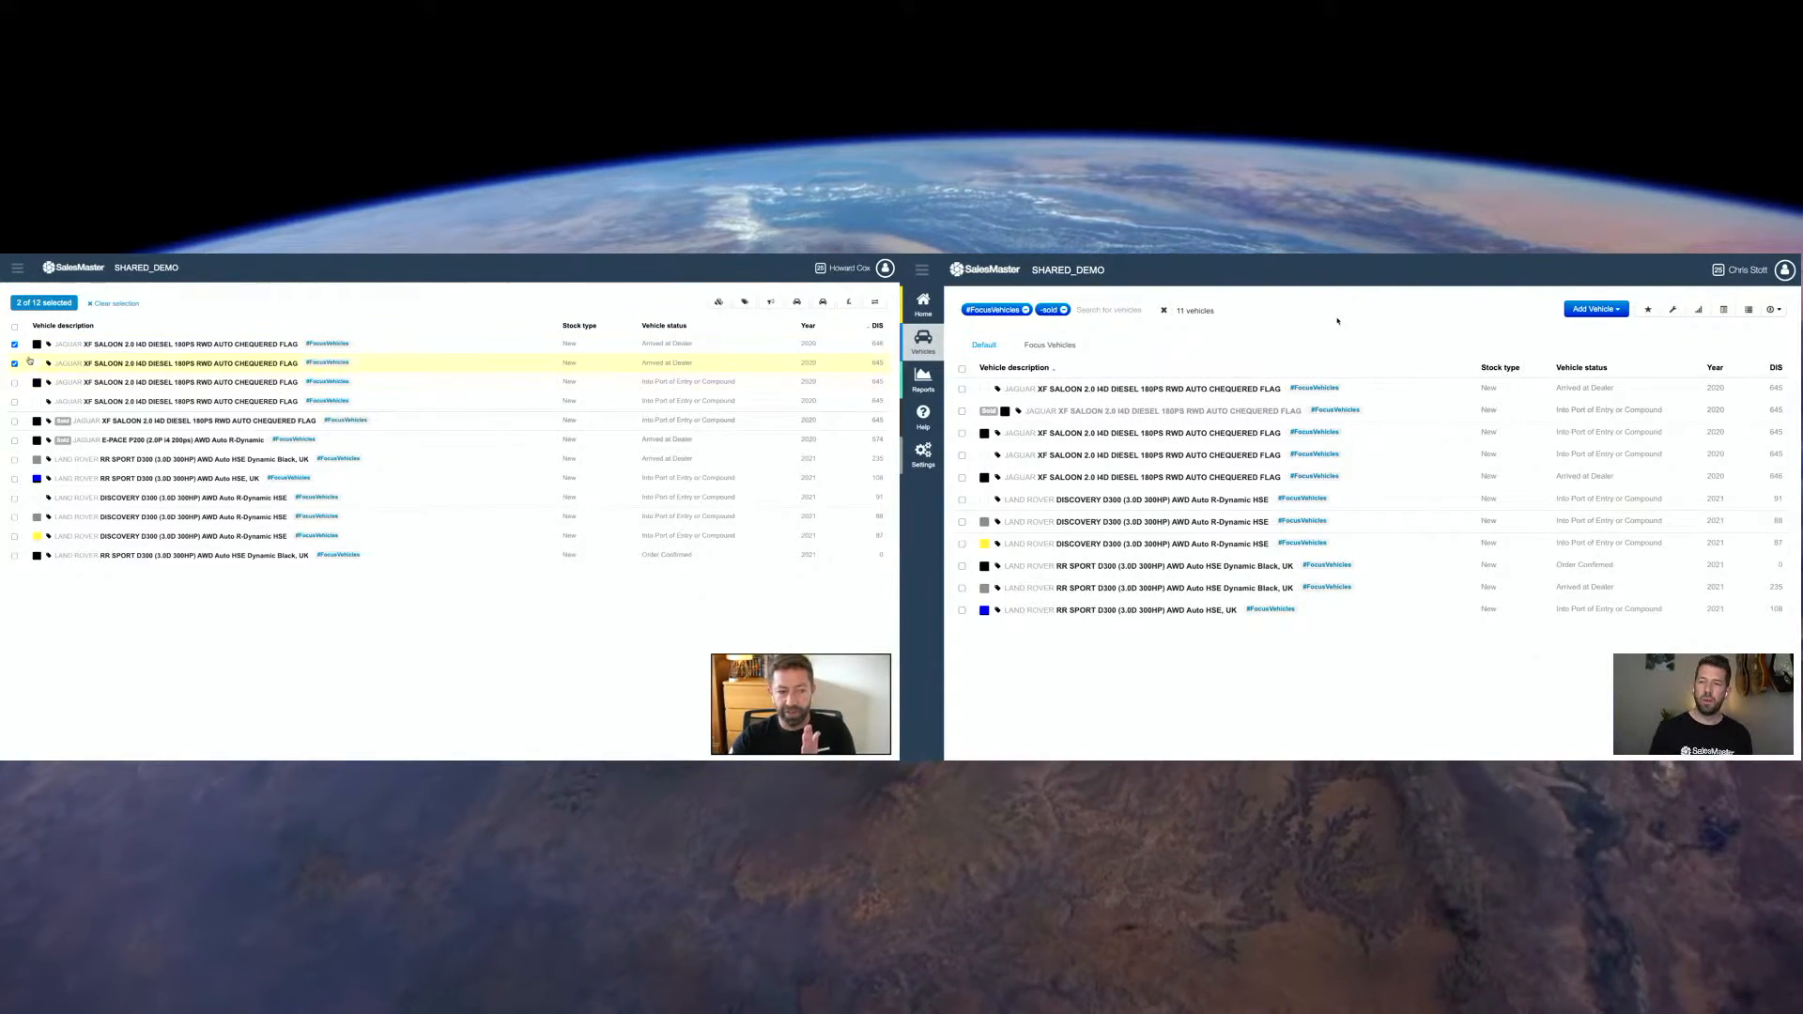
pyautogui.click(744, 304)
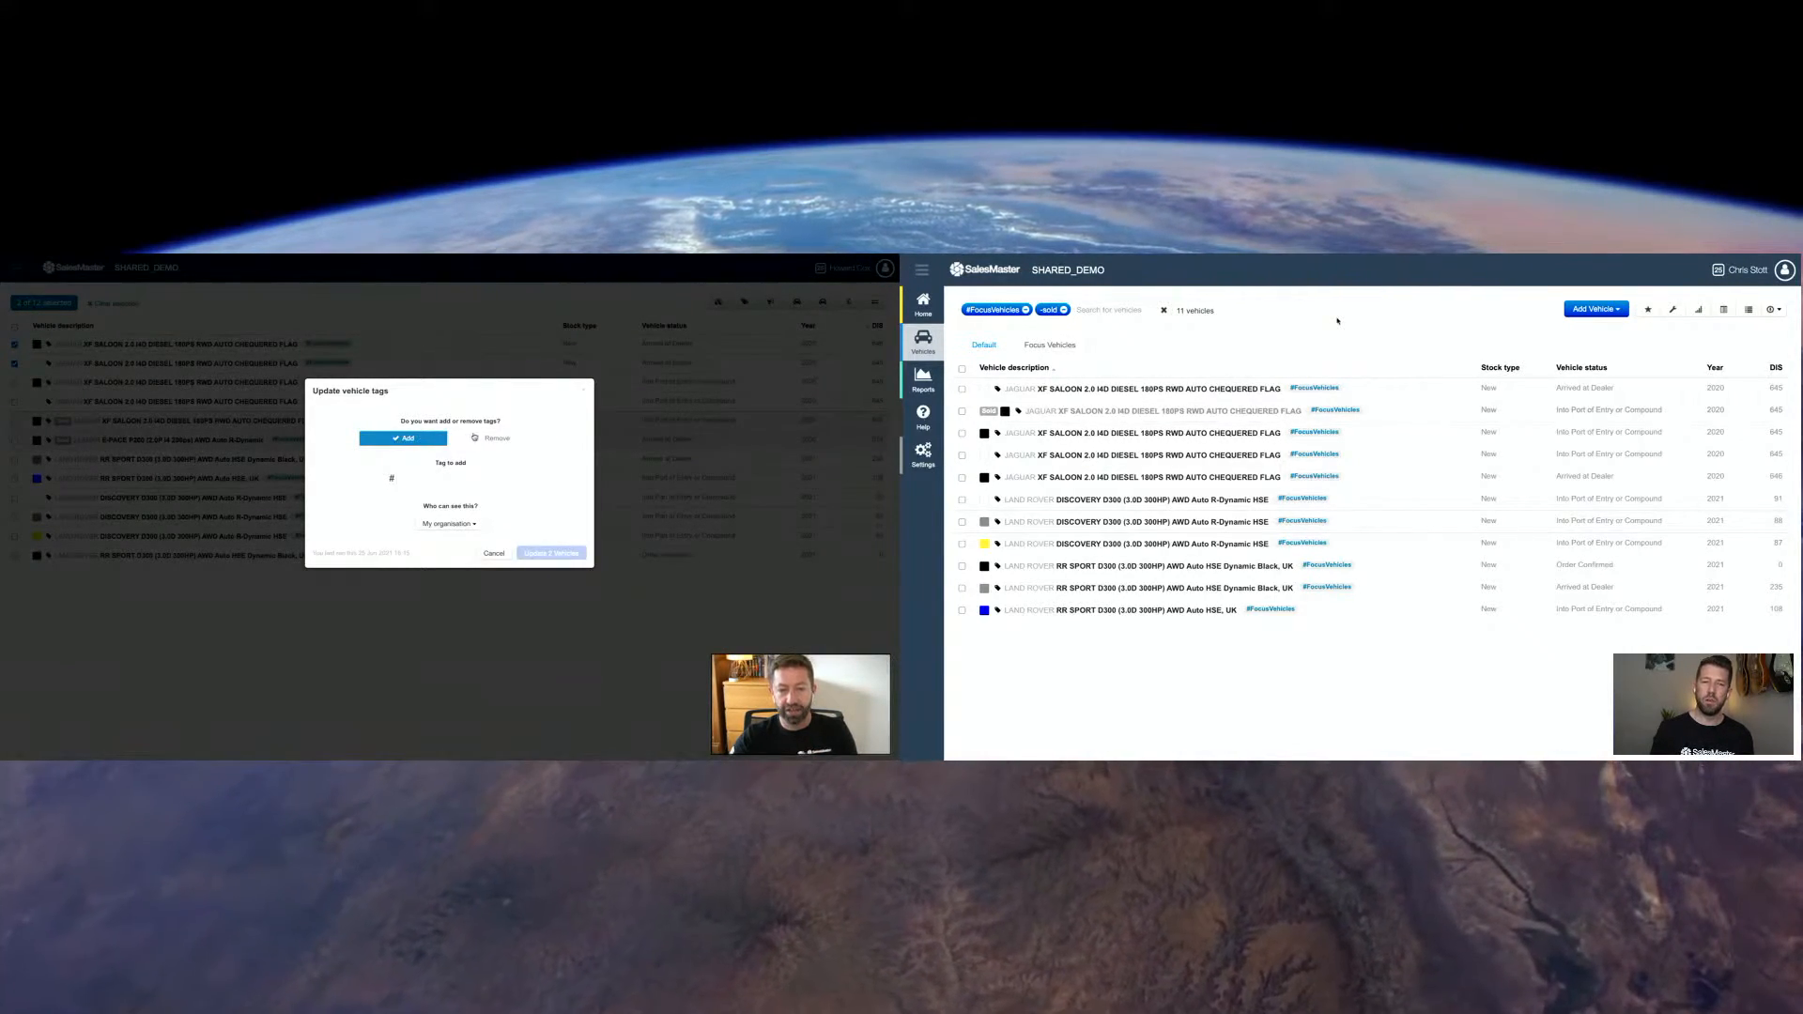
pyautogui.click(476, 445)
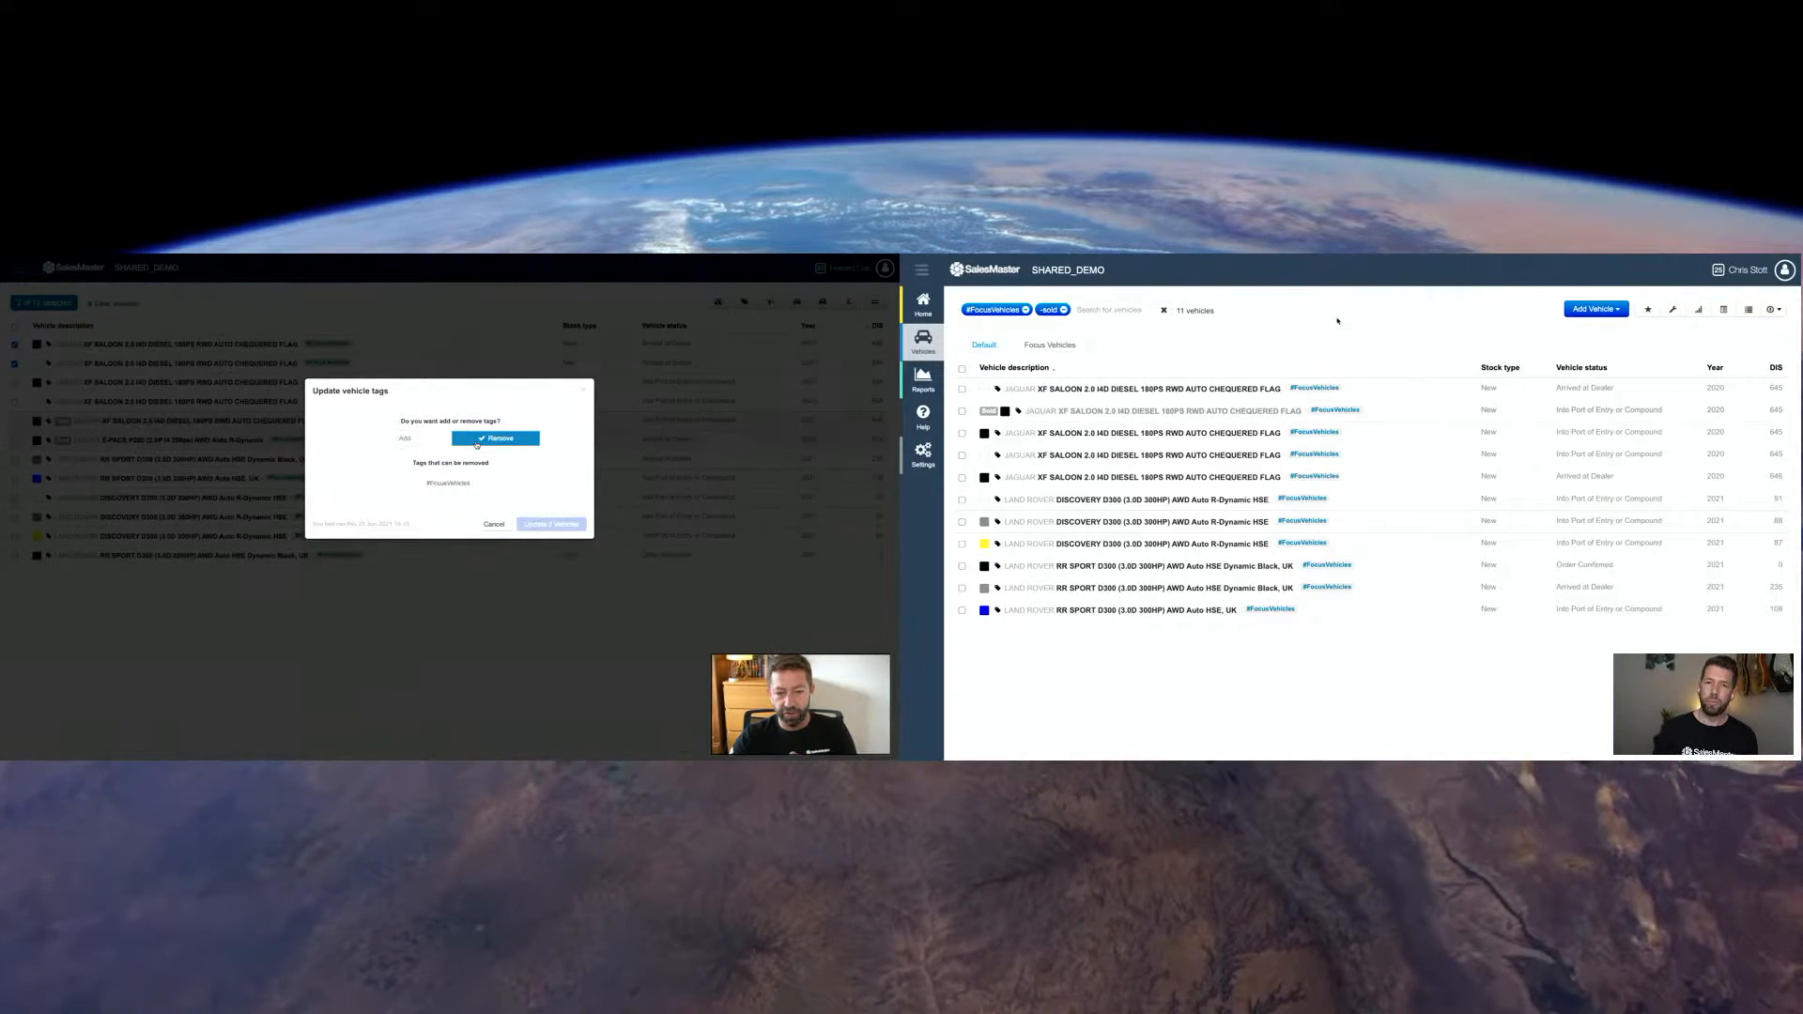
pyautogui.click(451, 484)
pyautogui.click(559, 525)
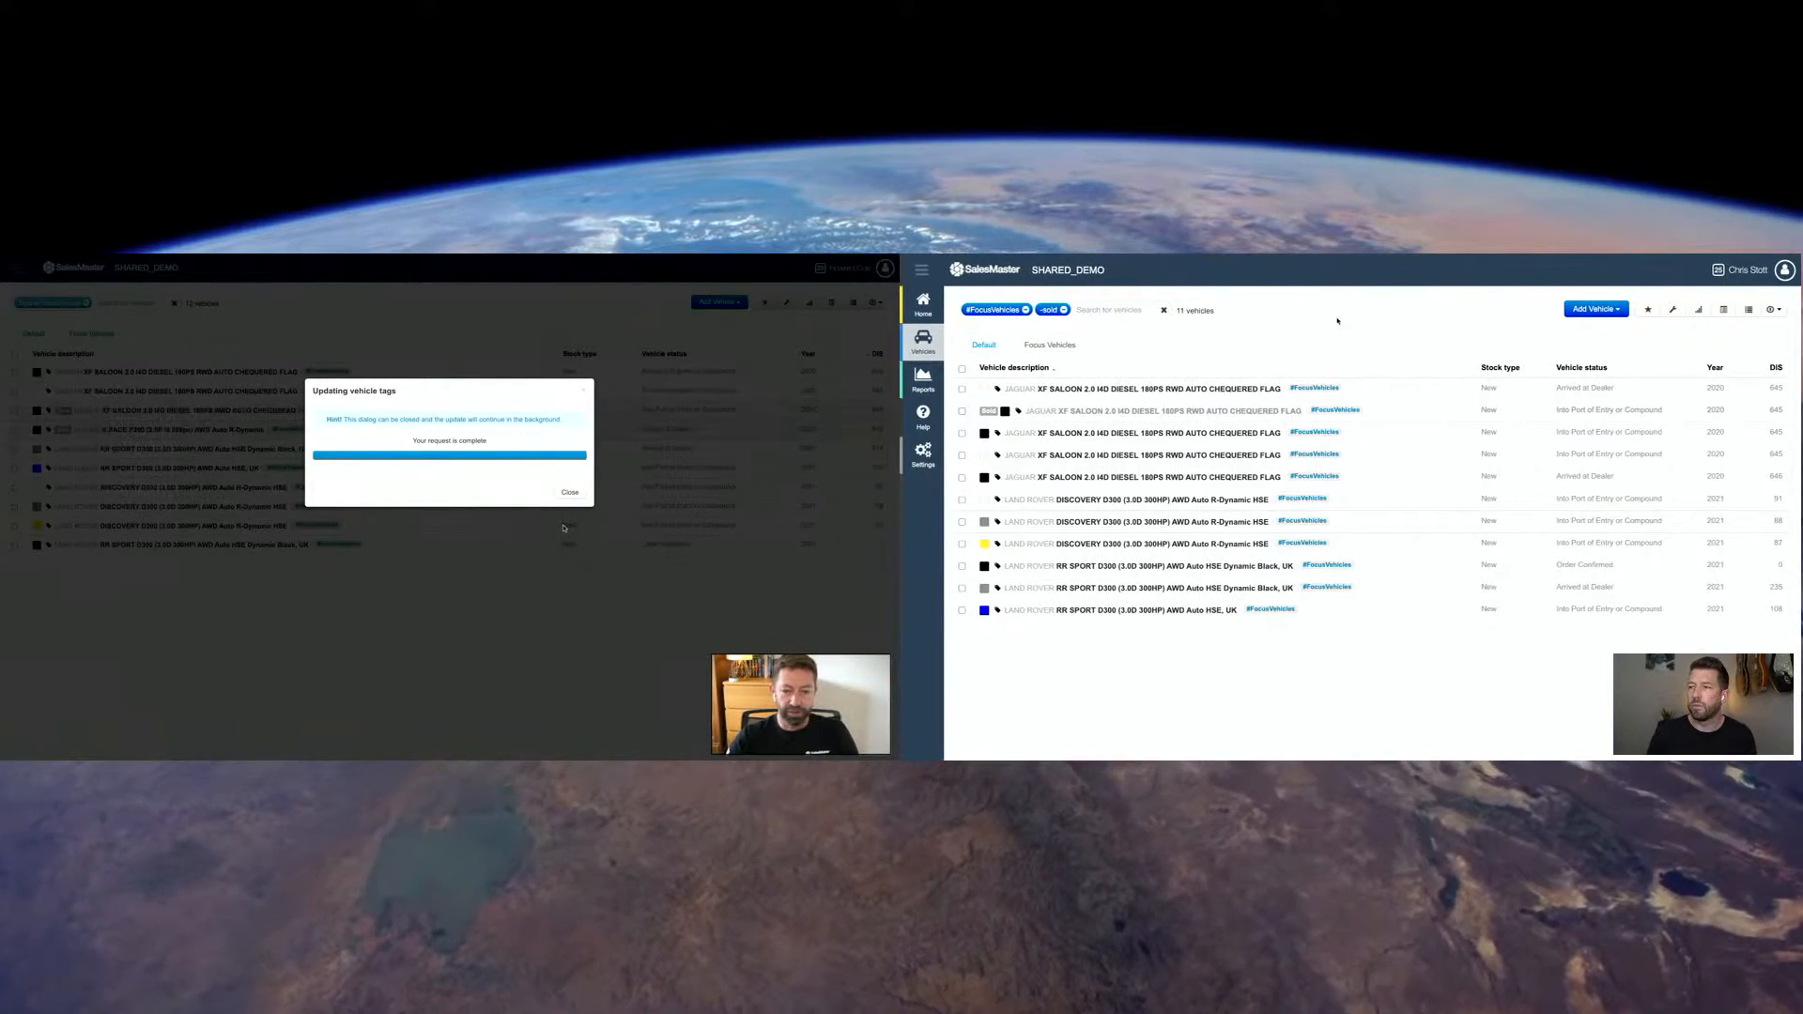
pyautogui.click(567, 494)
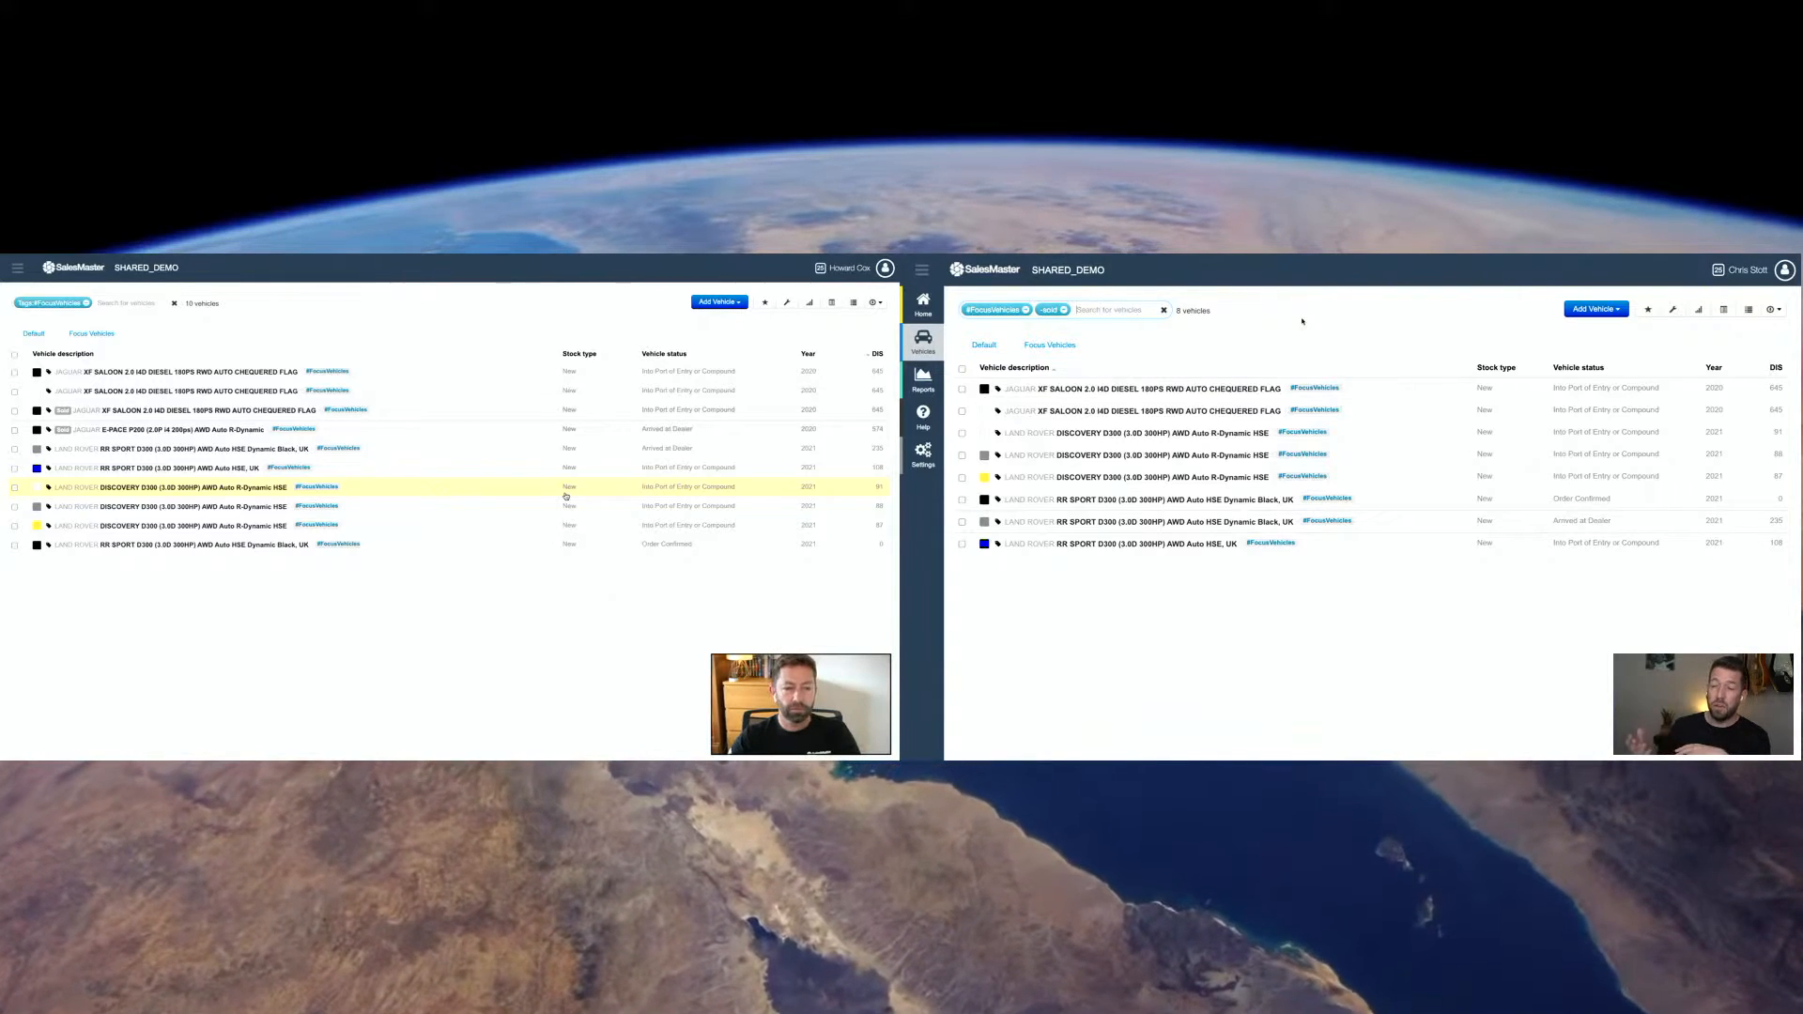
# Step: Add the tag Offer150 to the first two RR Sport D300 vehicles in the first account's list
pyautogui.click(15, 450)
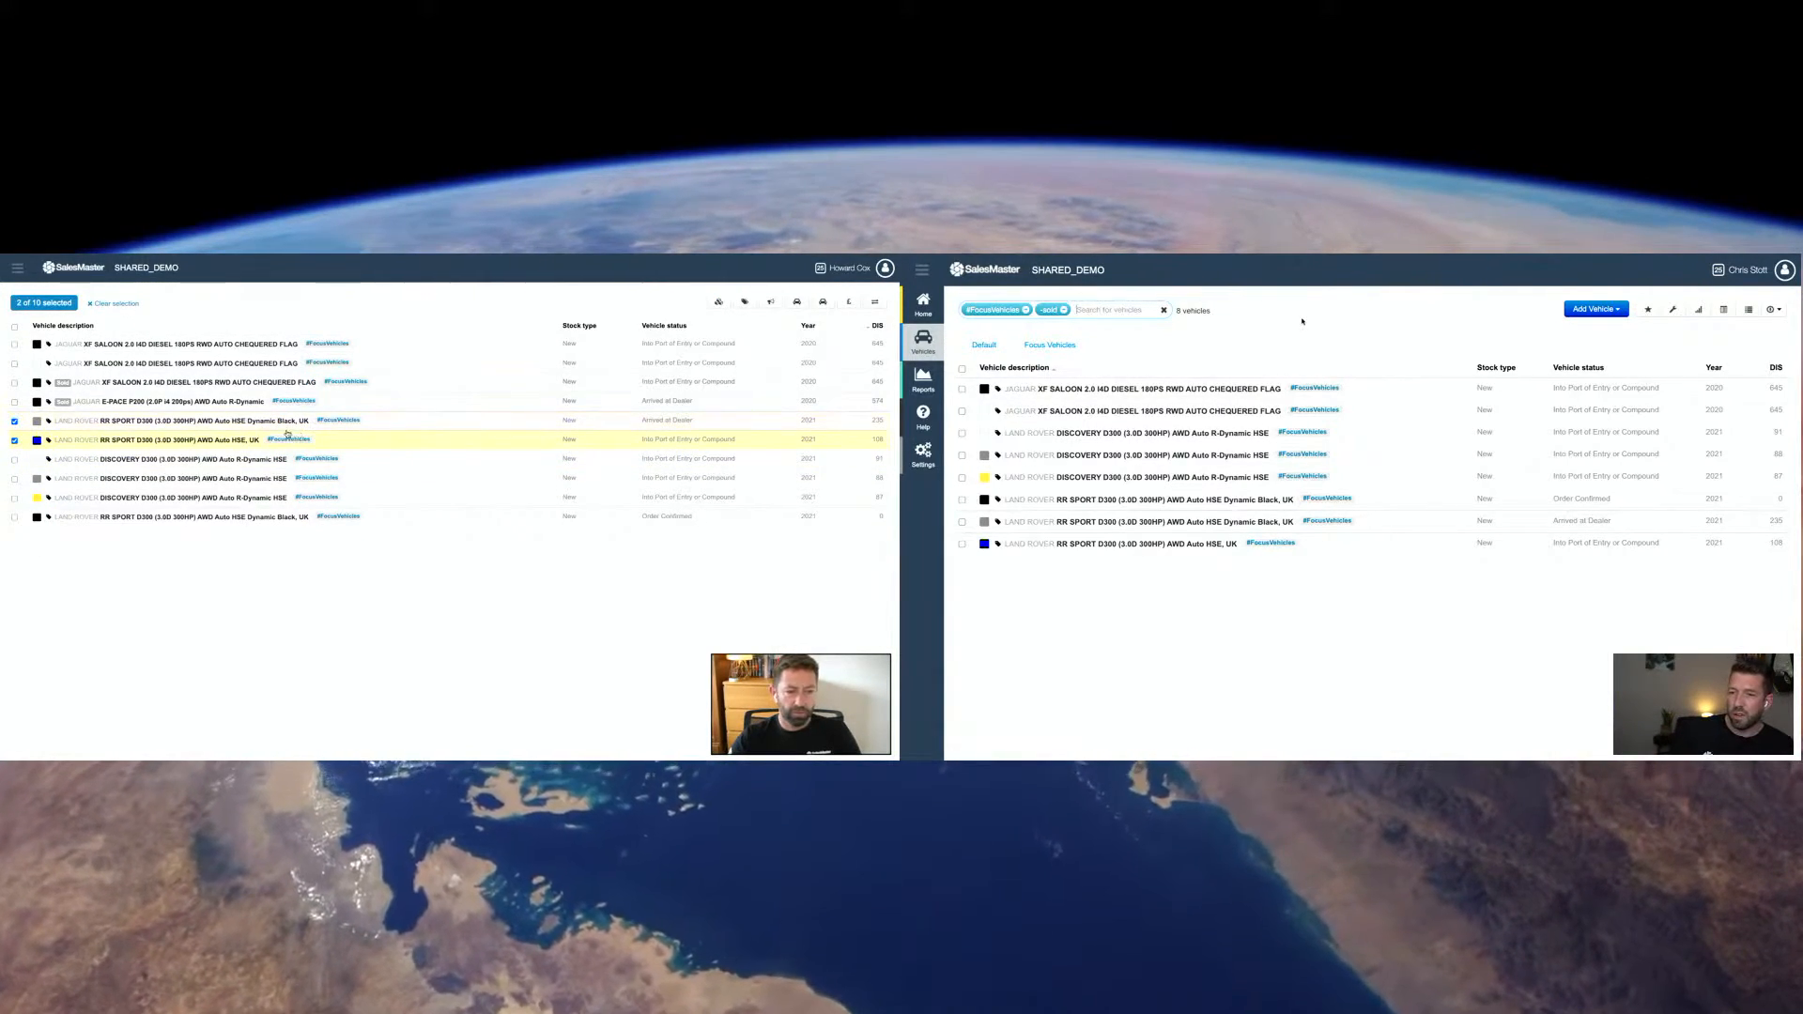
pyautogui.click(745, 302)
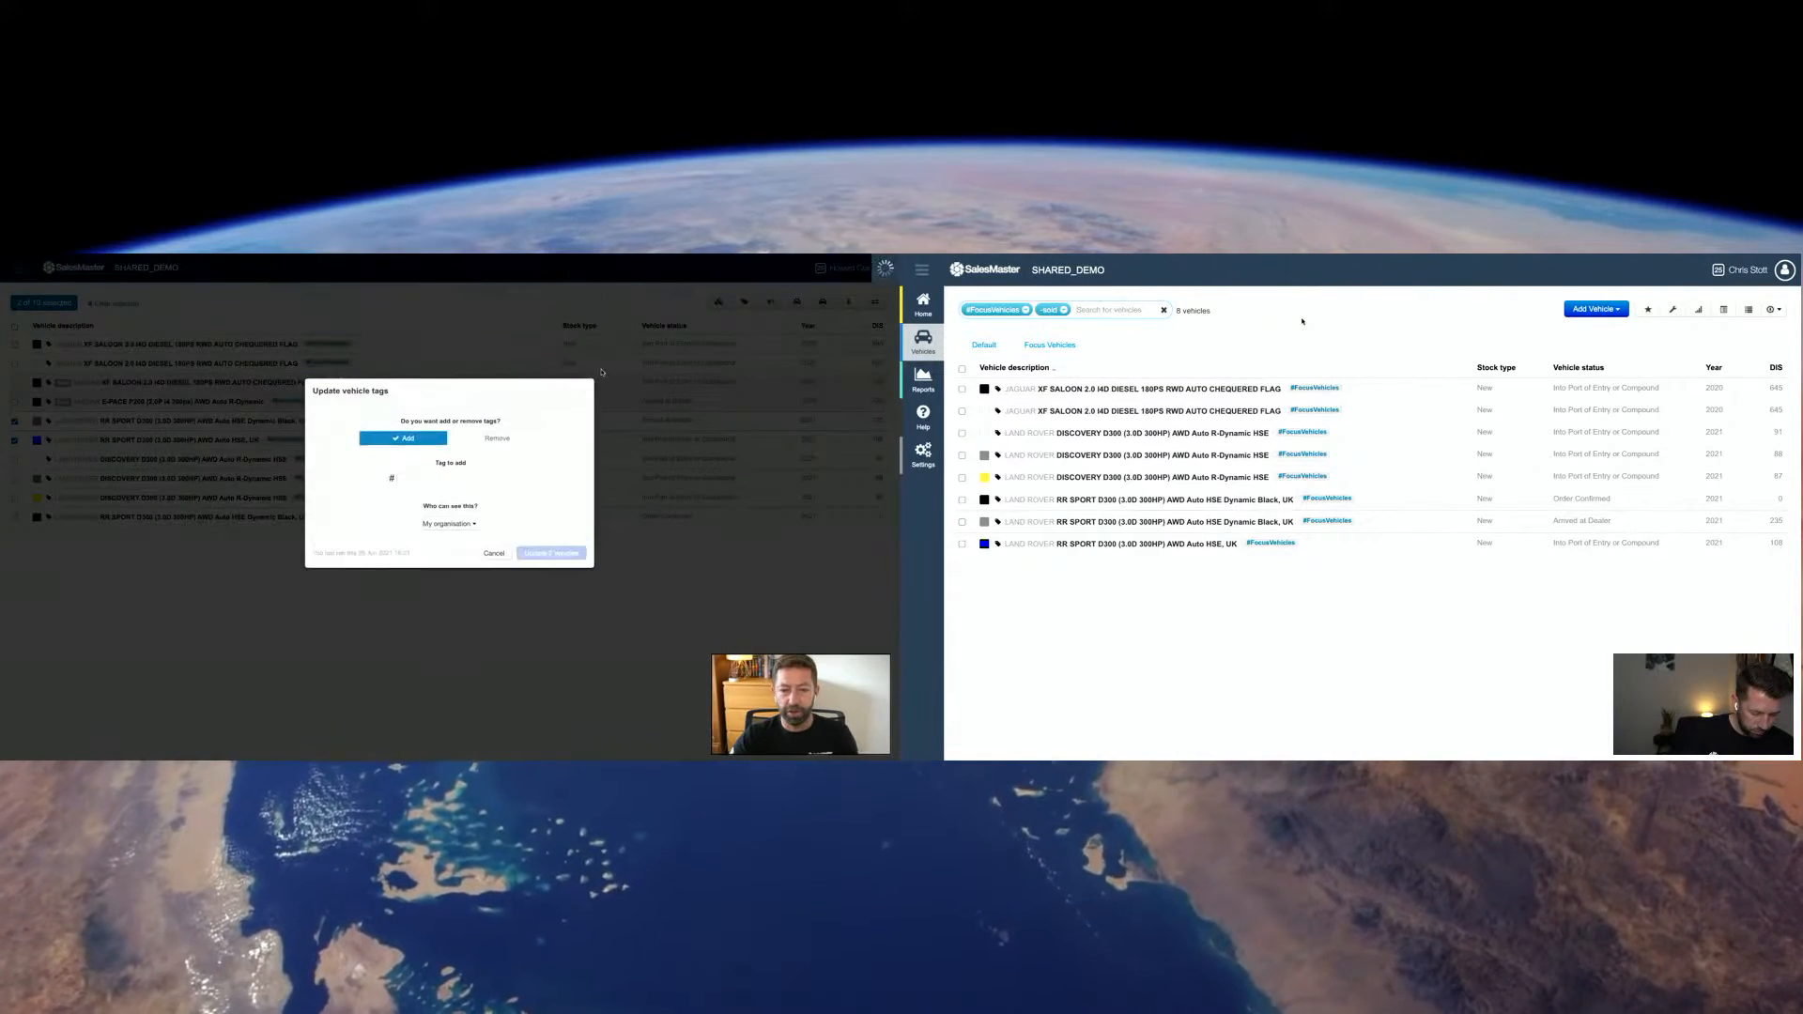
pyautogui.click(452, 479)
pyautogui.write('O')
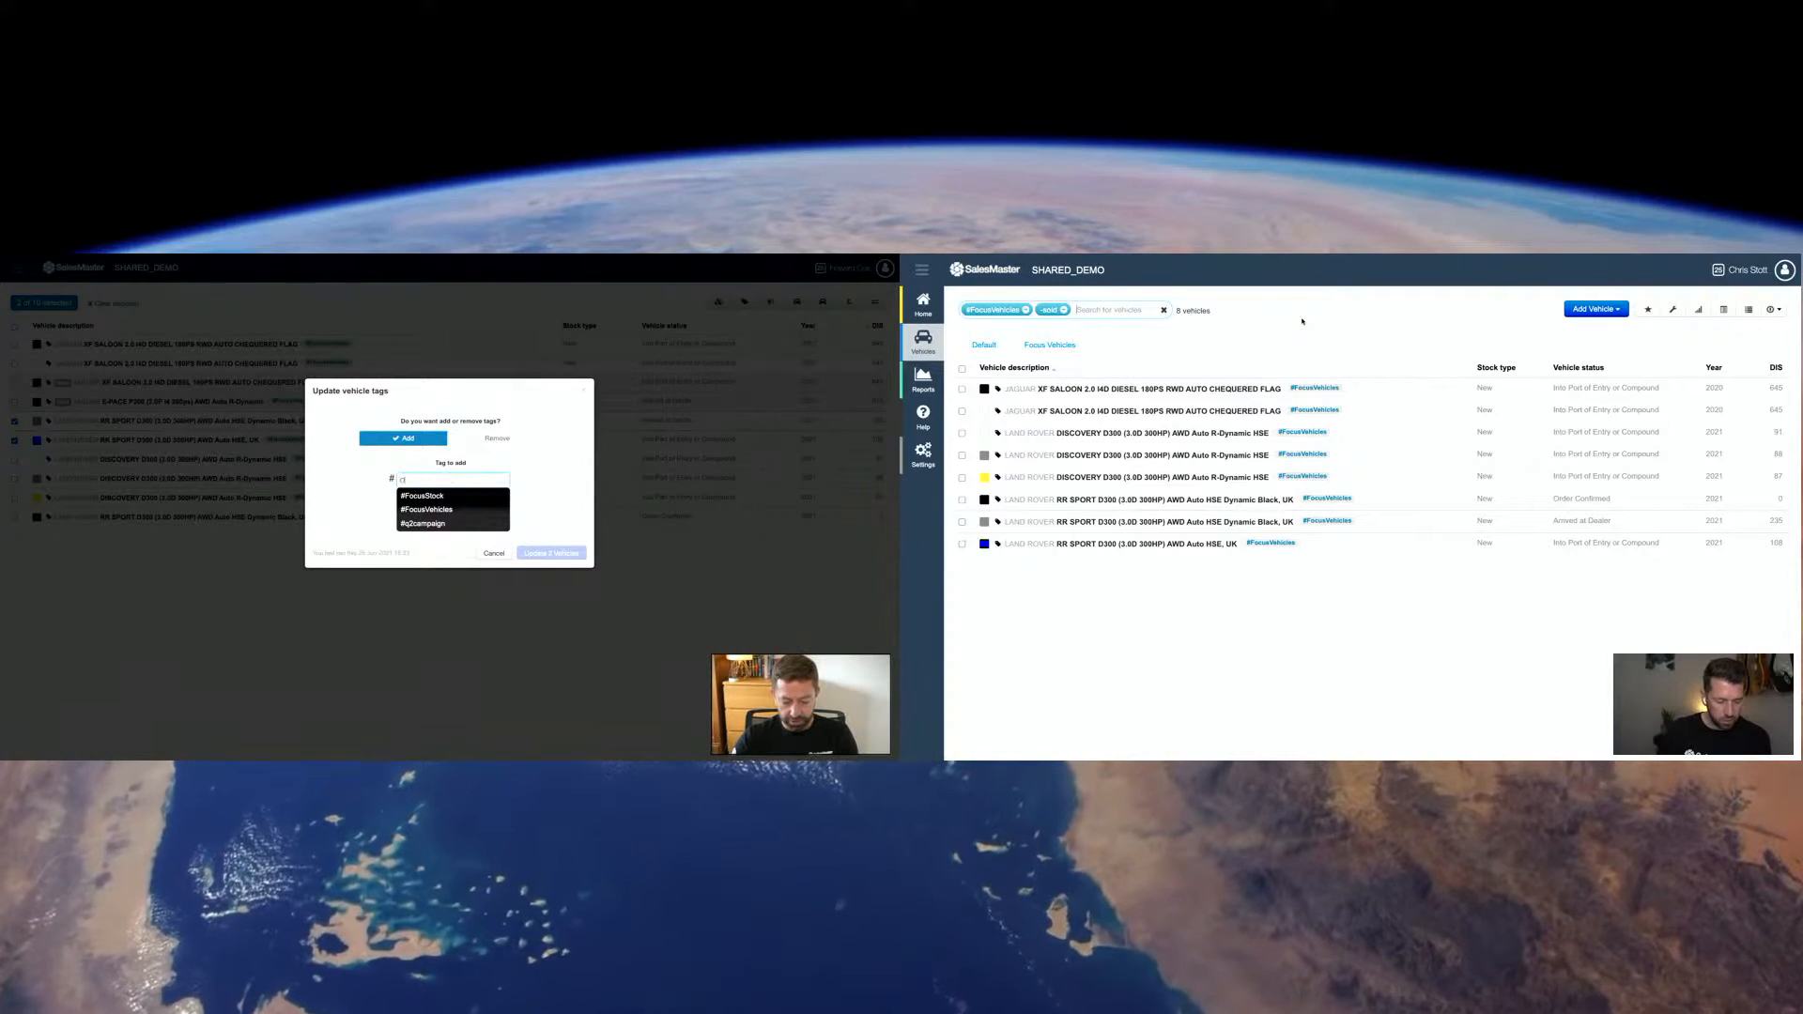
pyautogui.write('ffer150')
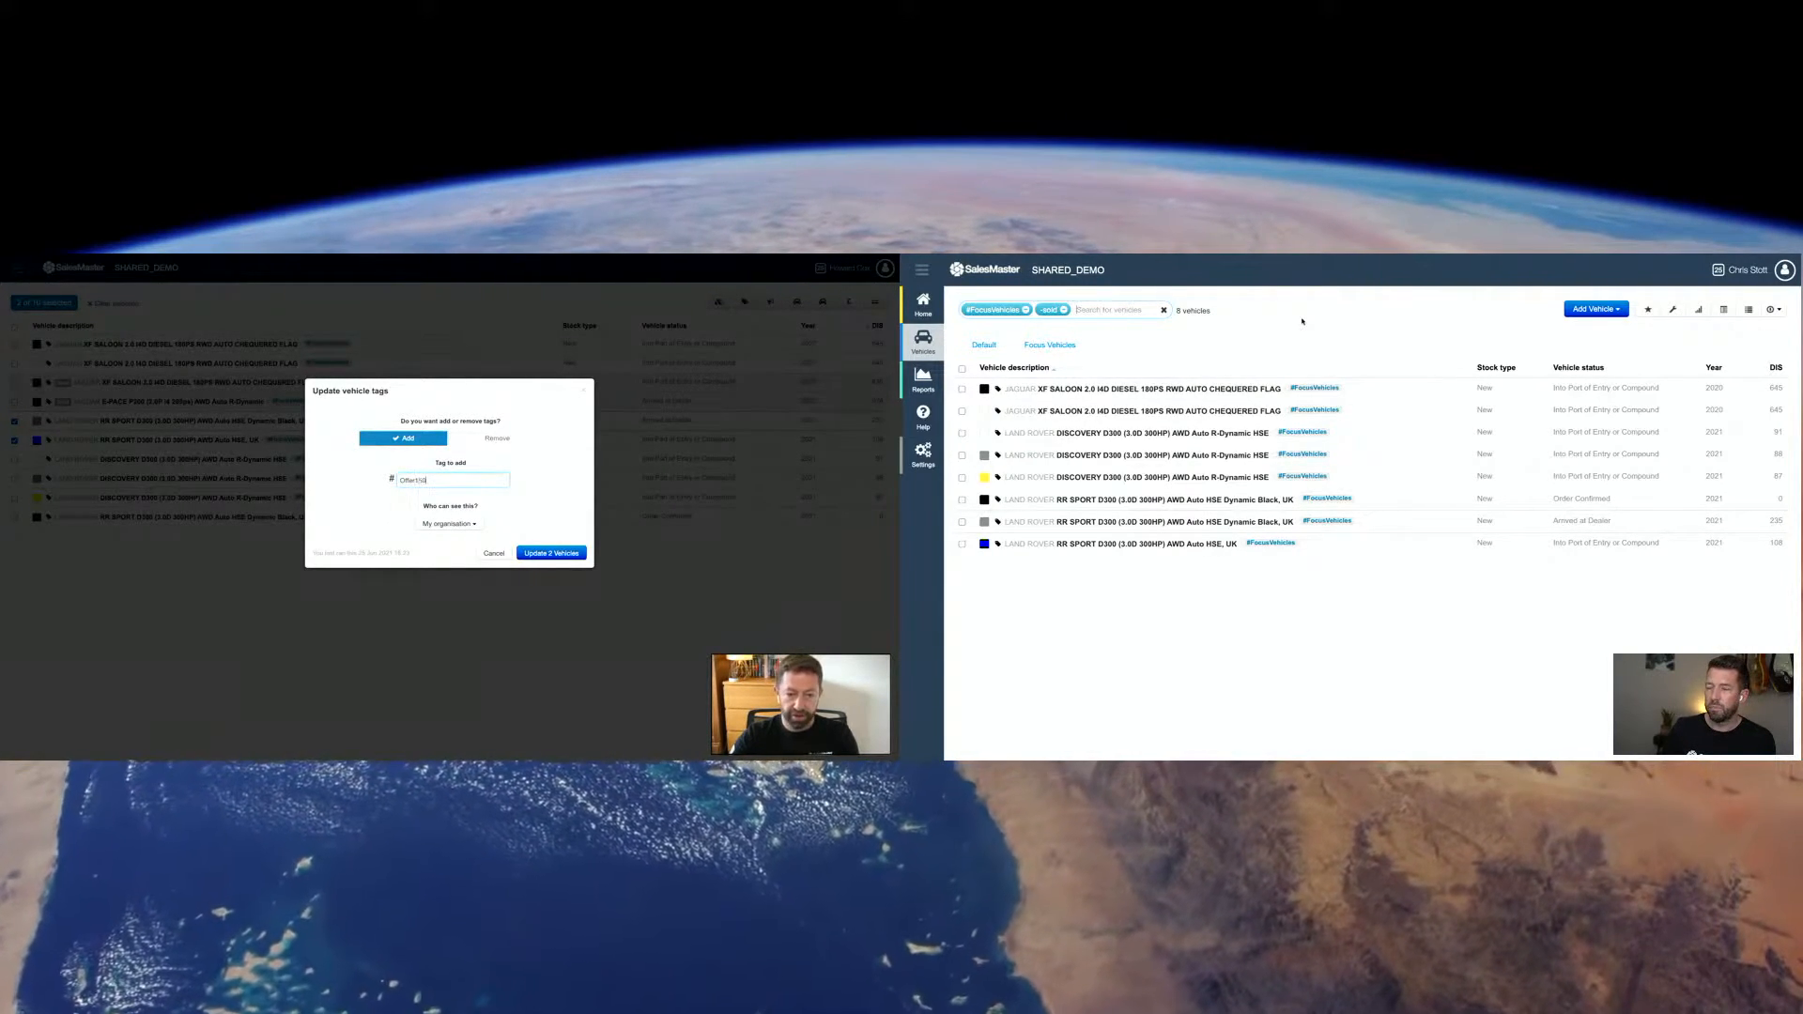
pyautogui.click(536, 555)
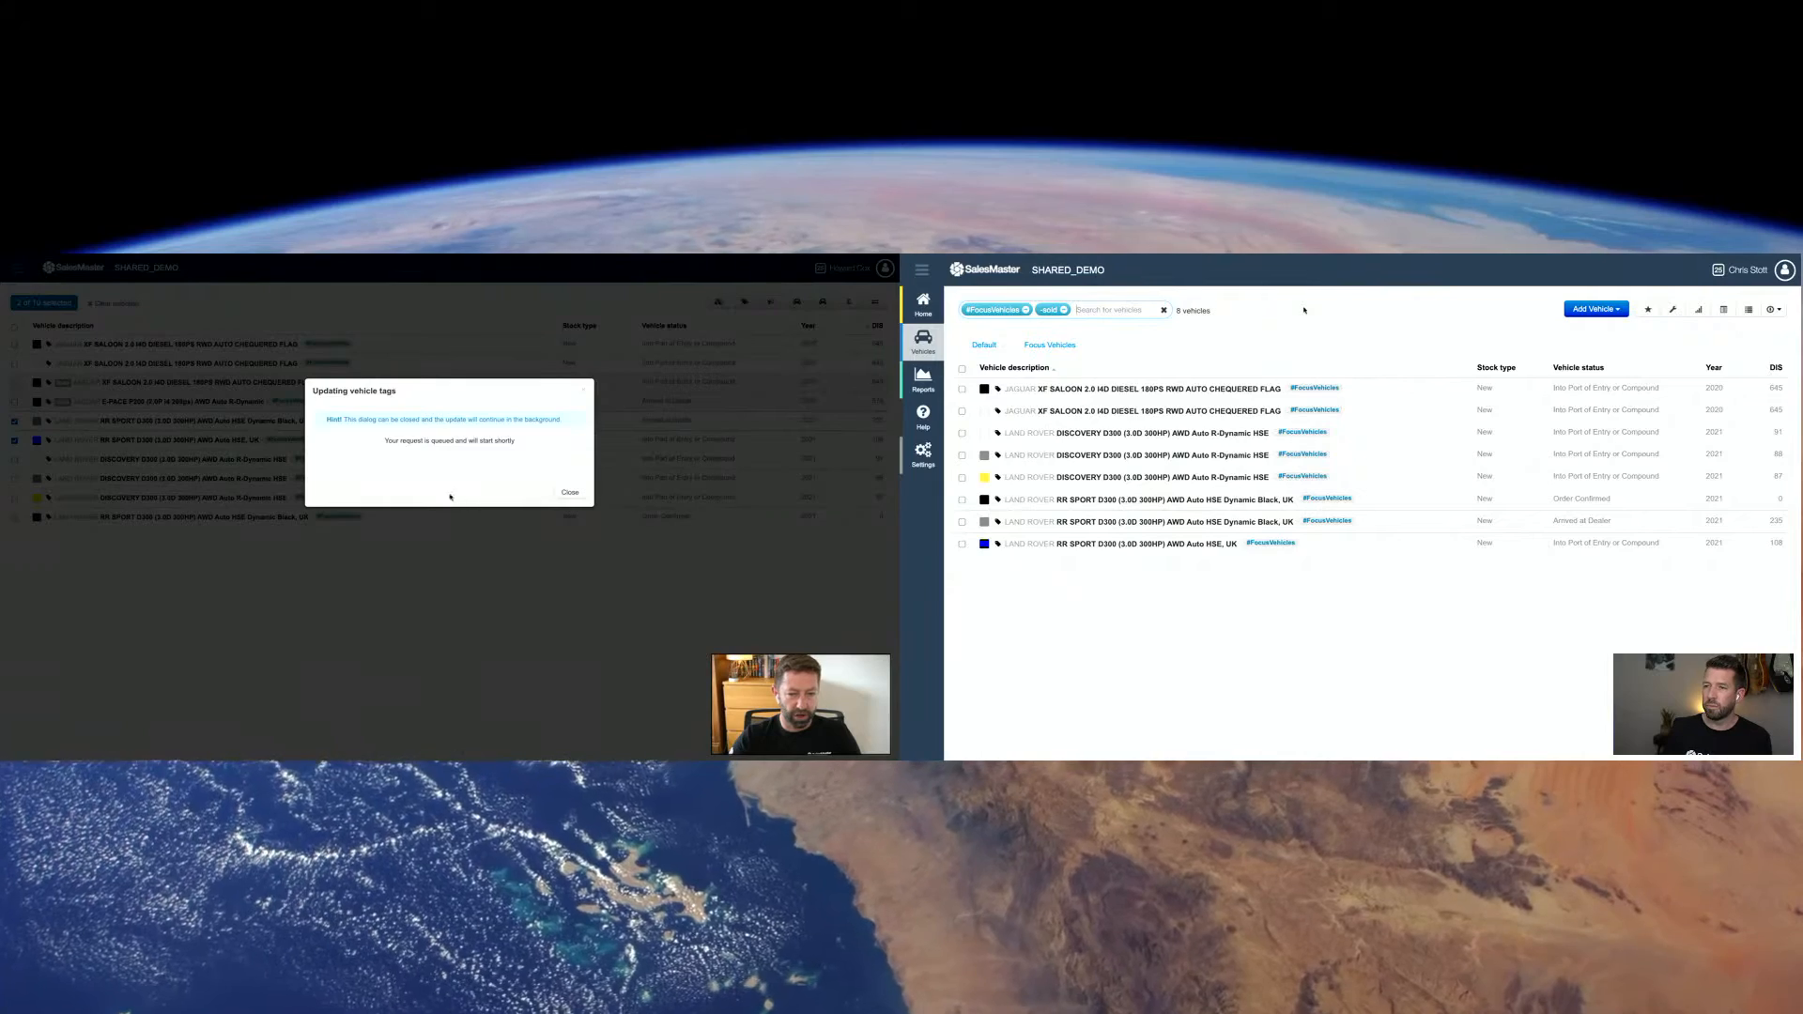
# Step: Filter the first account's list by the #Offer150 tag alone, and check that tag in the colleague's list before returning it to Focus Vehicles
pyautogui.click(570, 492)
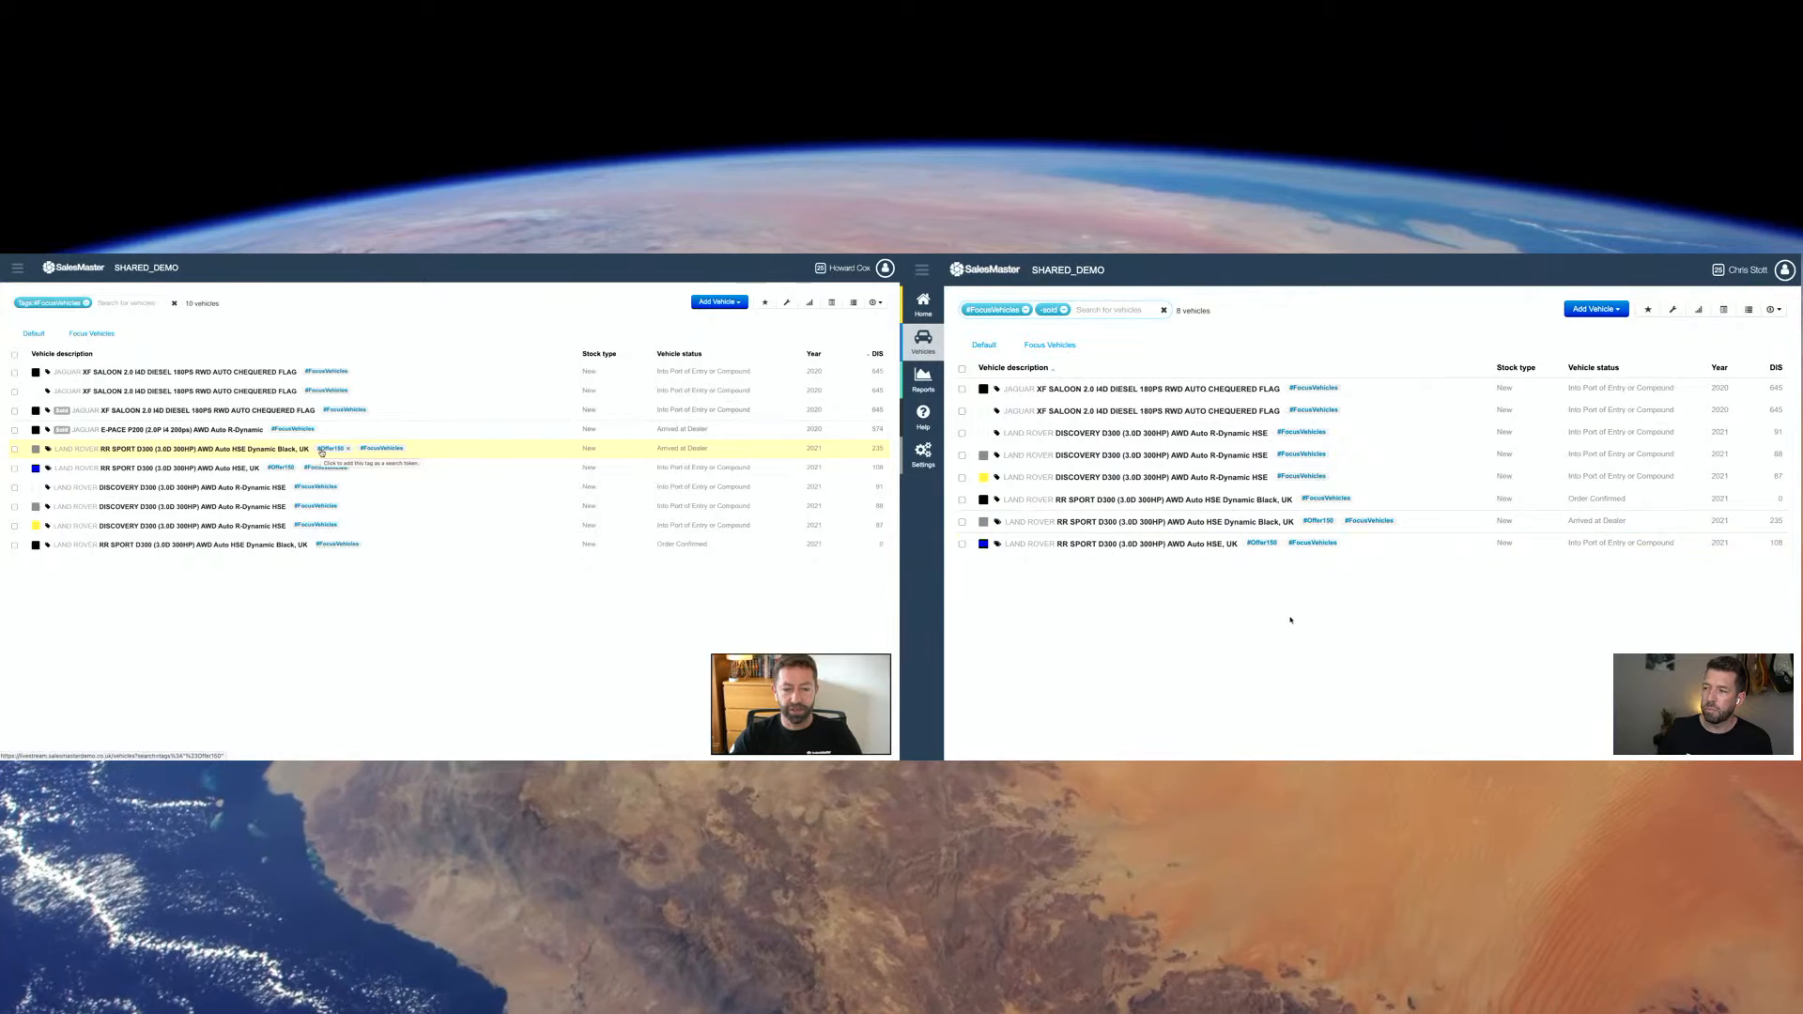
pyautogui.click(1315, 520)
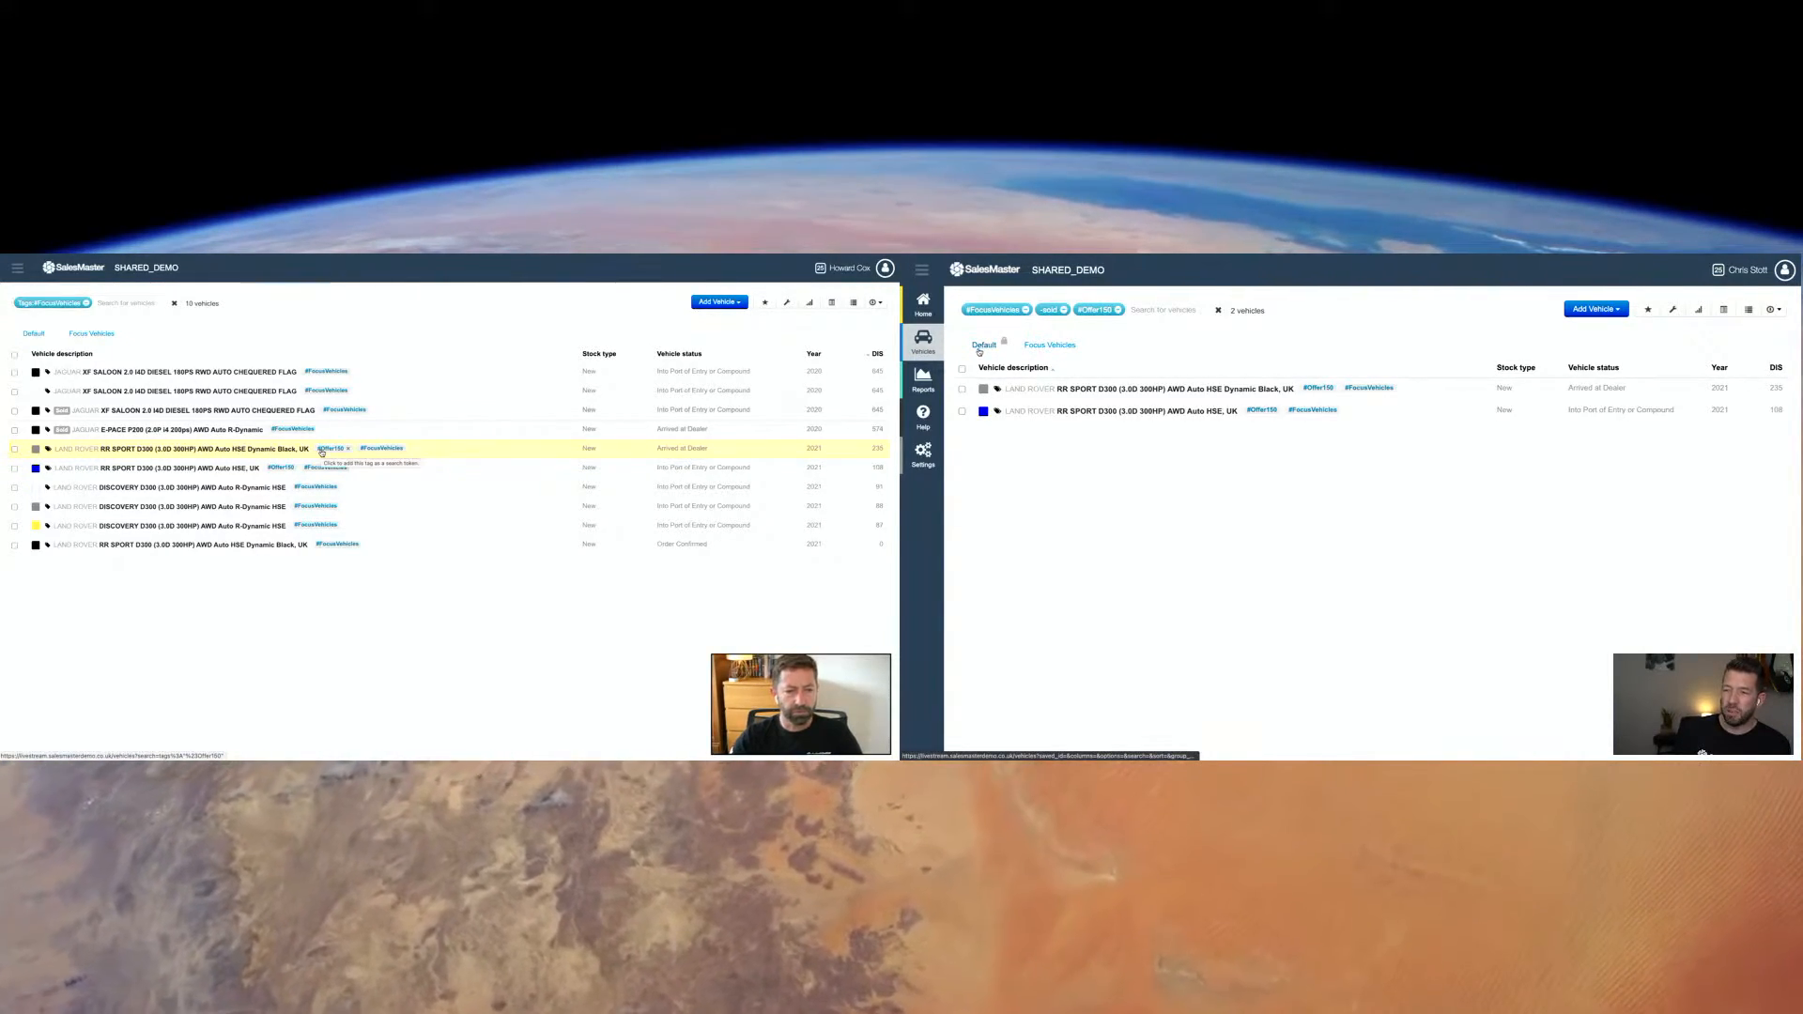
pyautogui.click(321, 450)
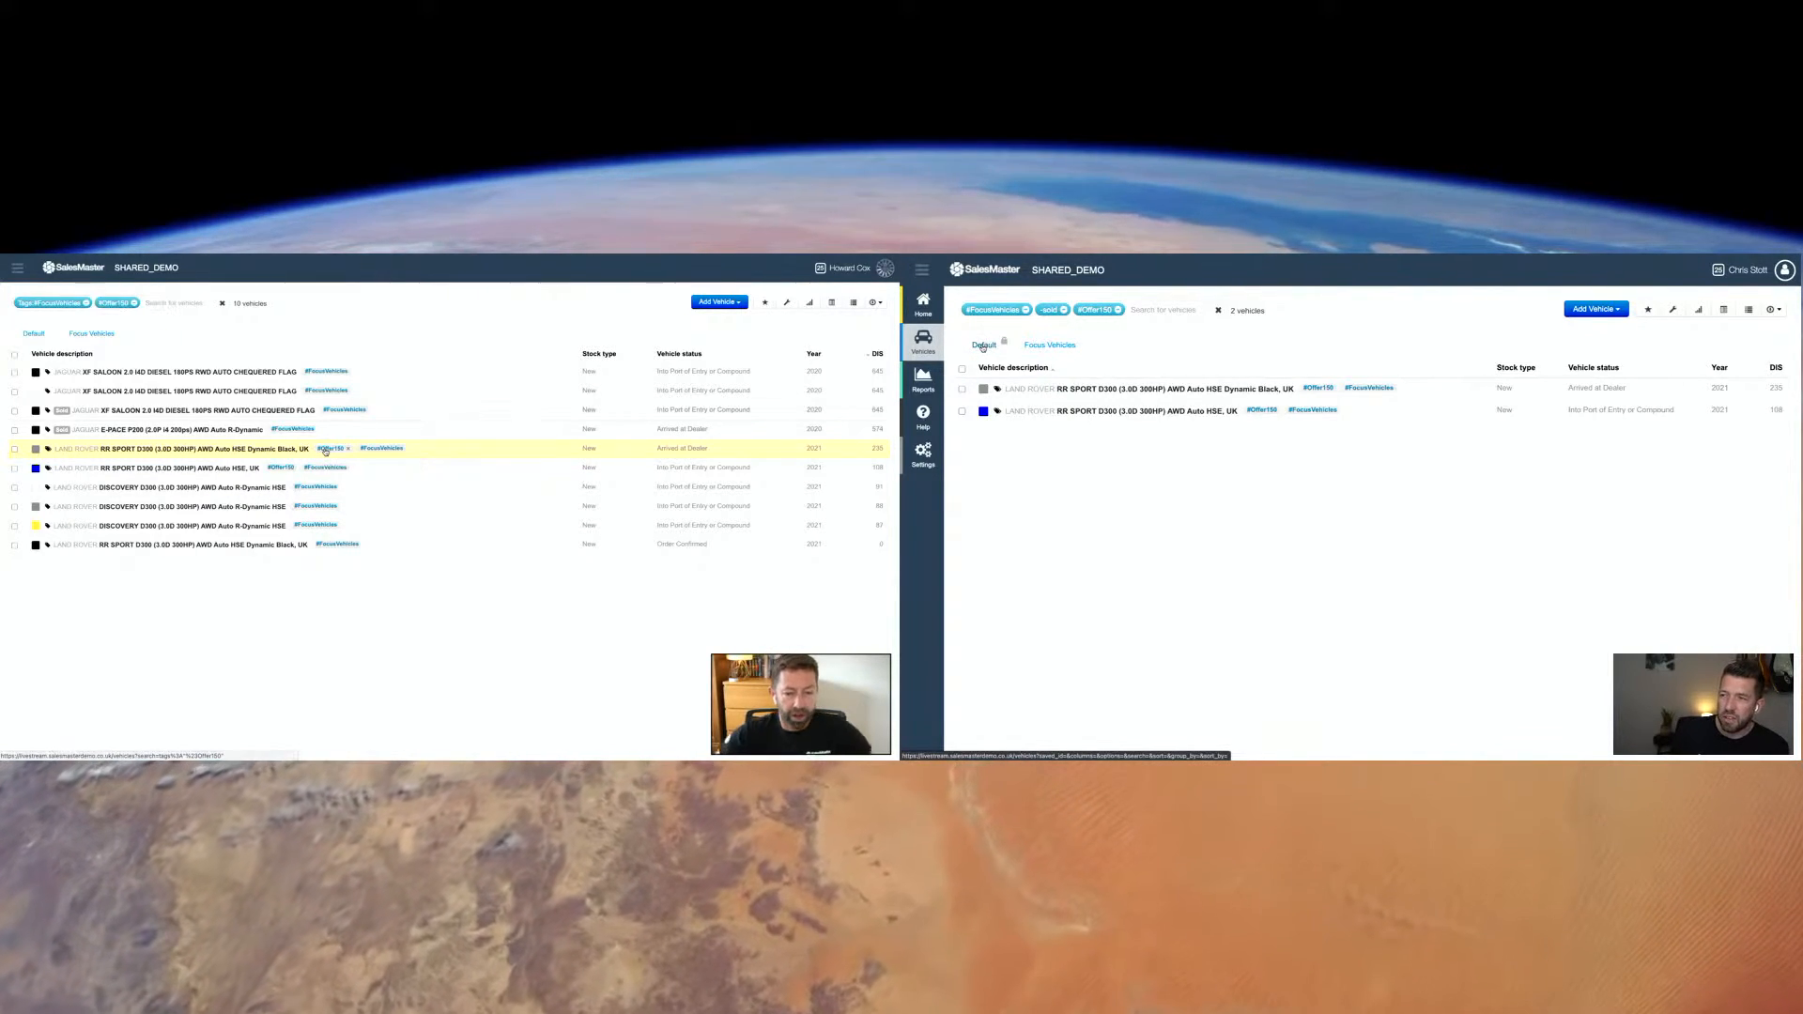
pyautogui.click(1048, 346)
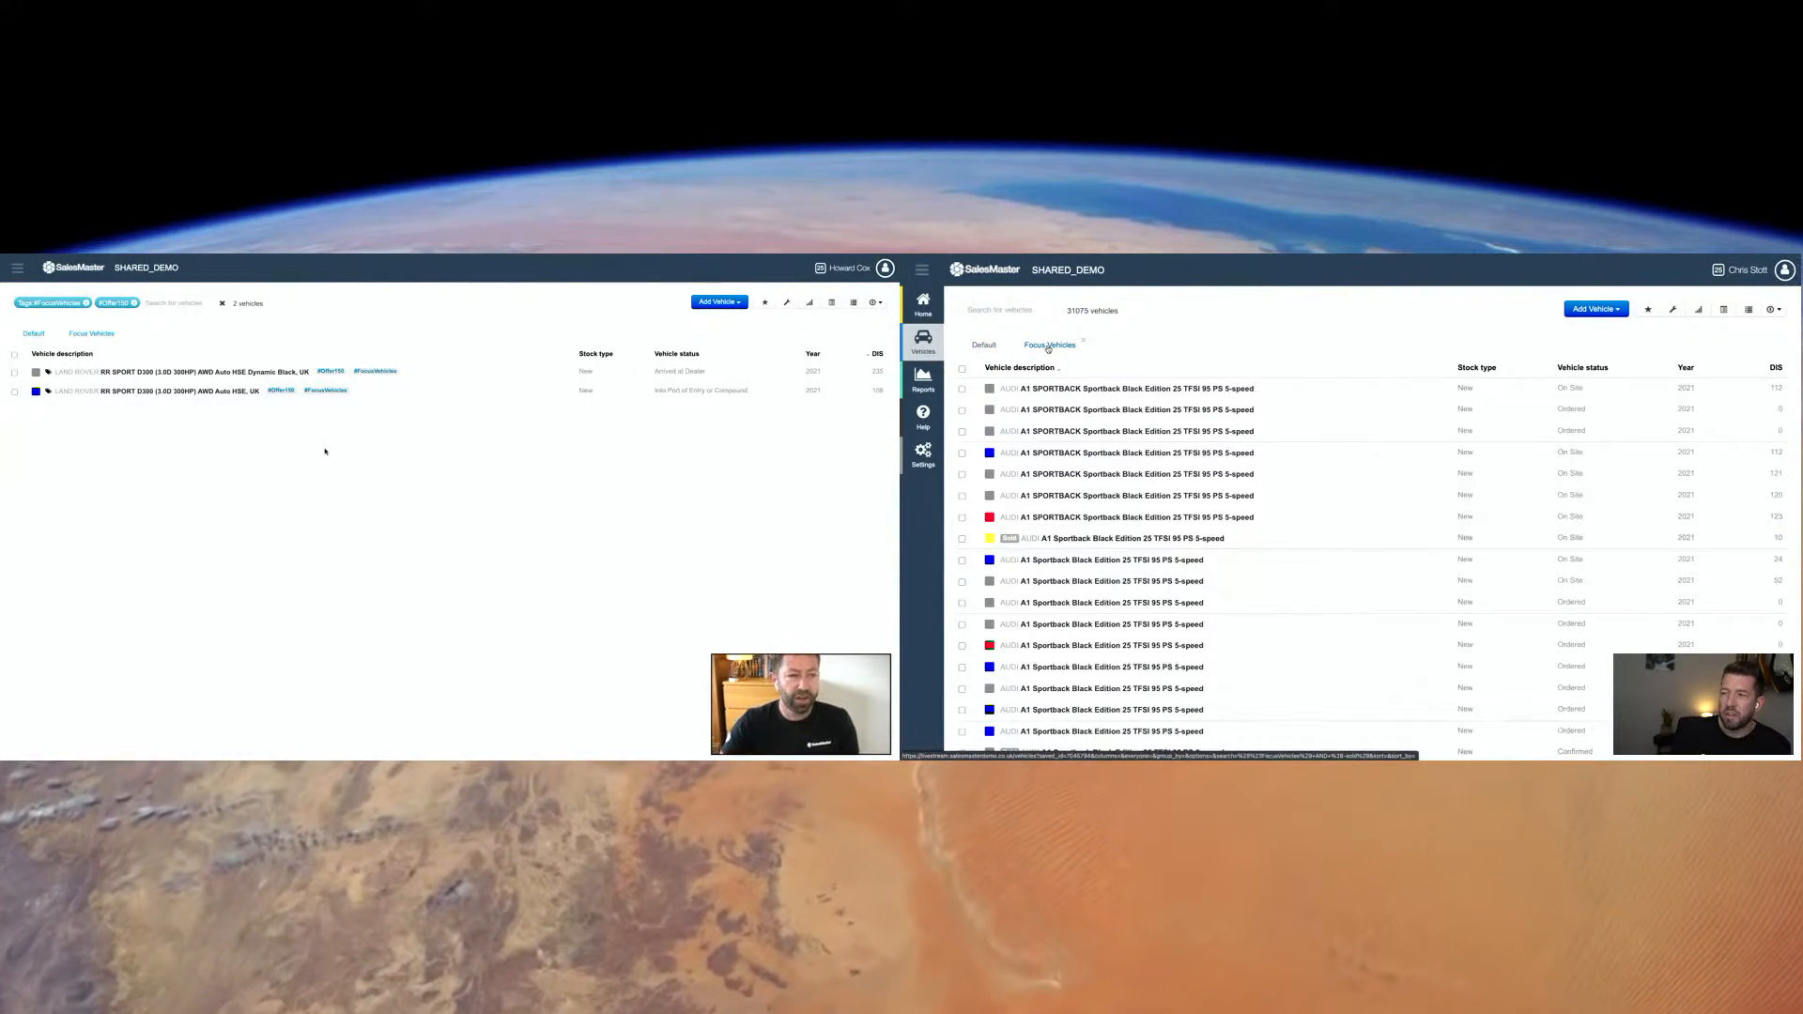
pyautogui.click(85, 303)
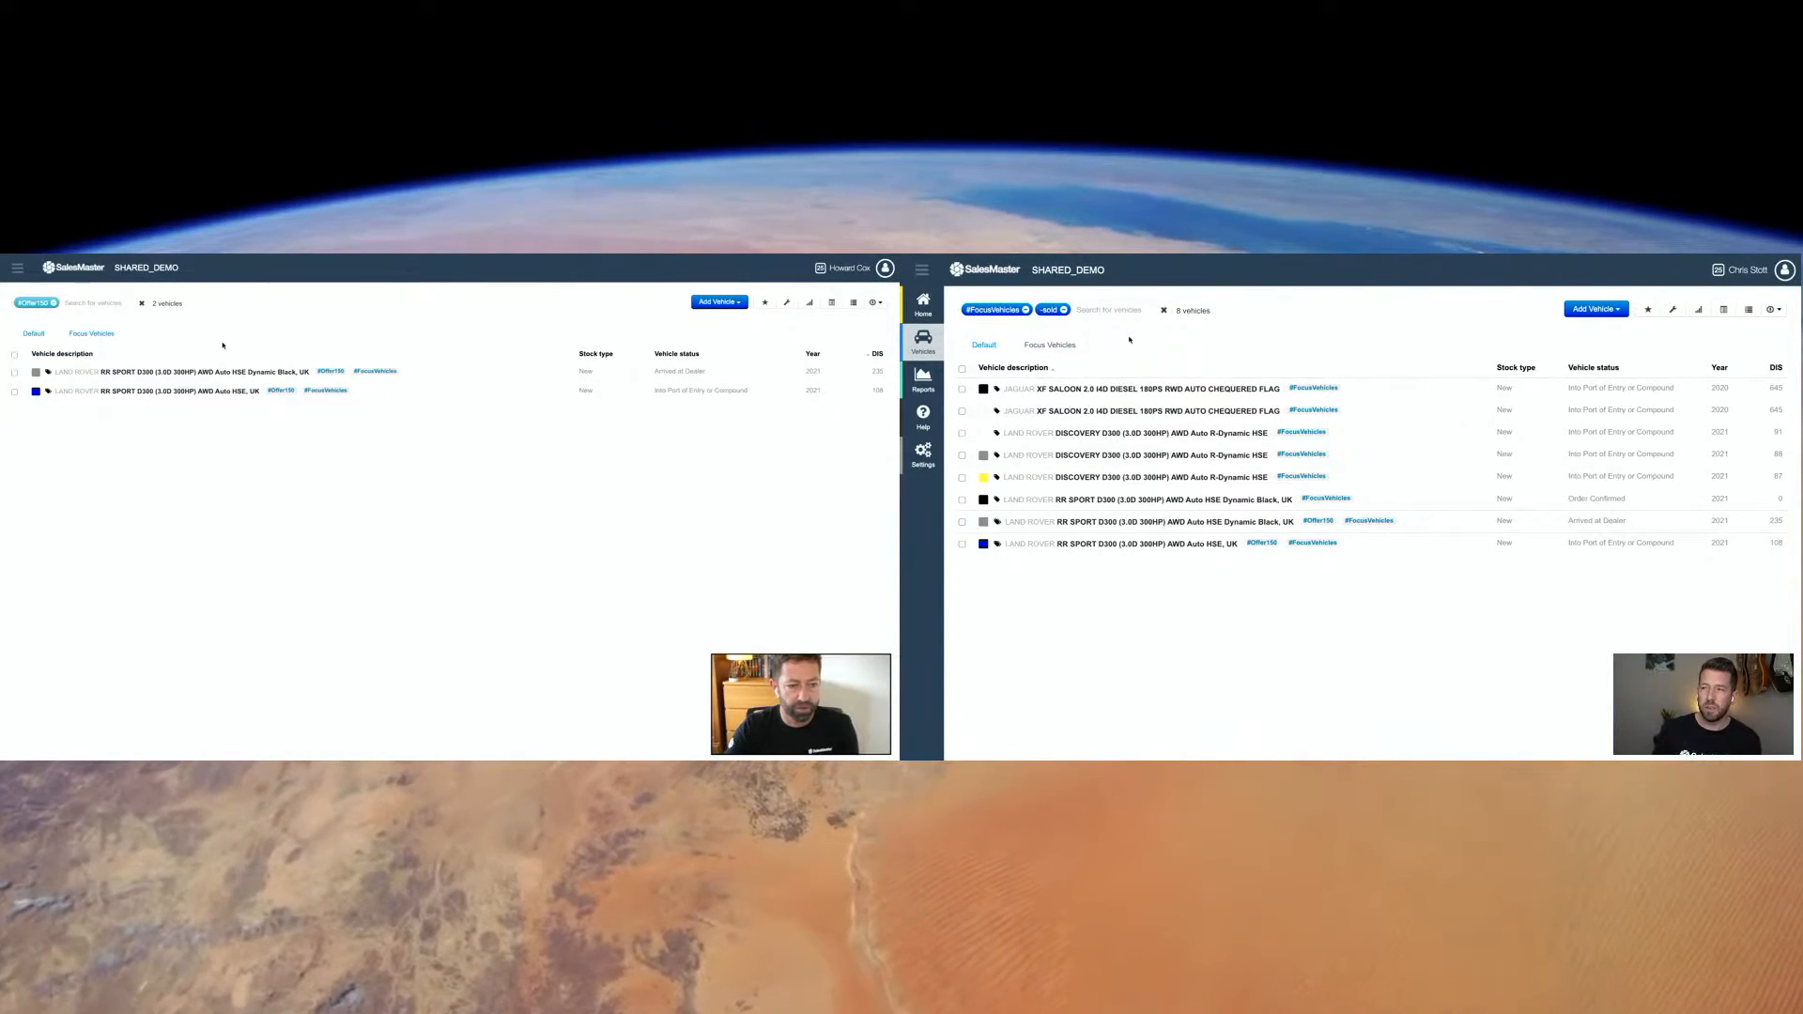
# Step: Save the first account's filtered list as a view labelled Offer 150 June and share it with the colleague under Audi 1
pyautogui.click(765, 302)
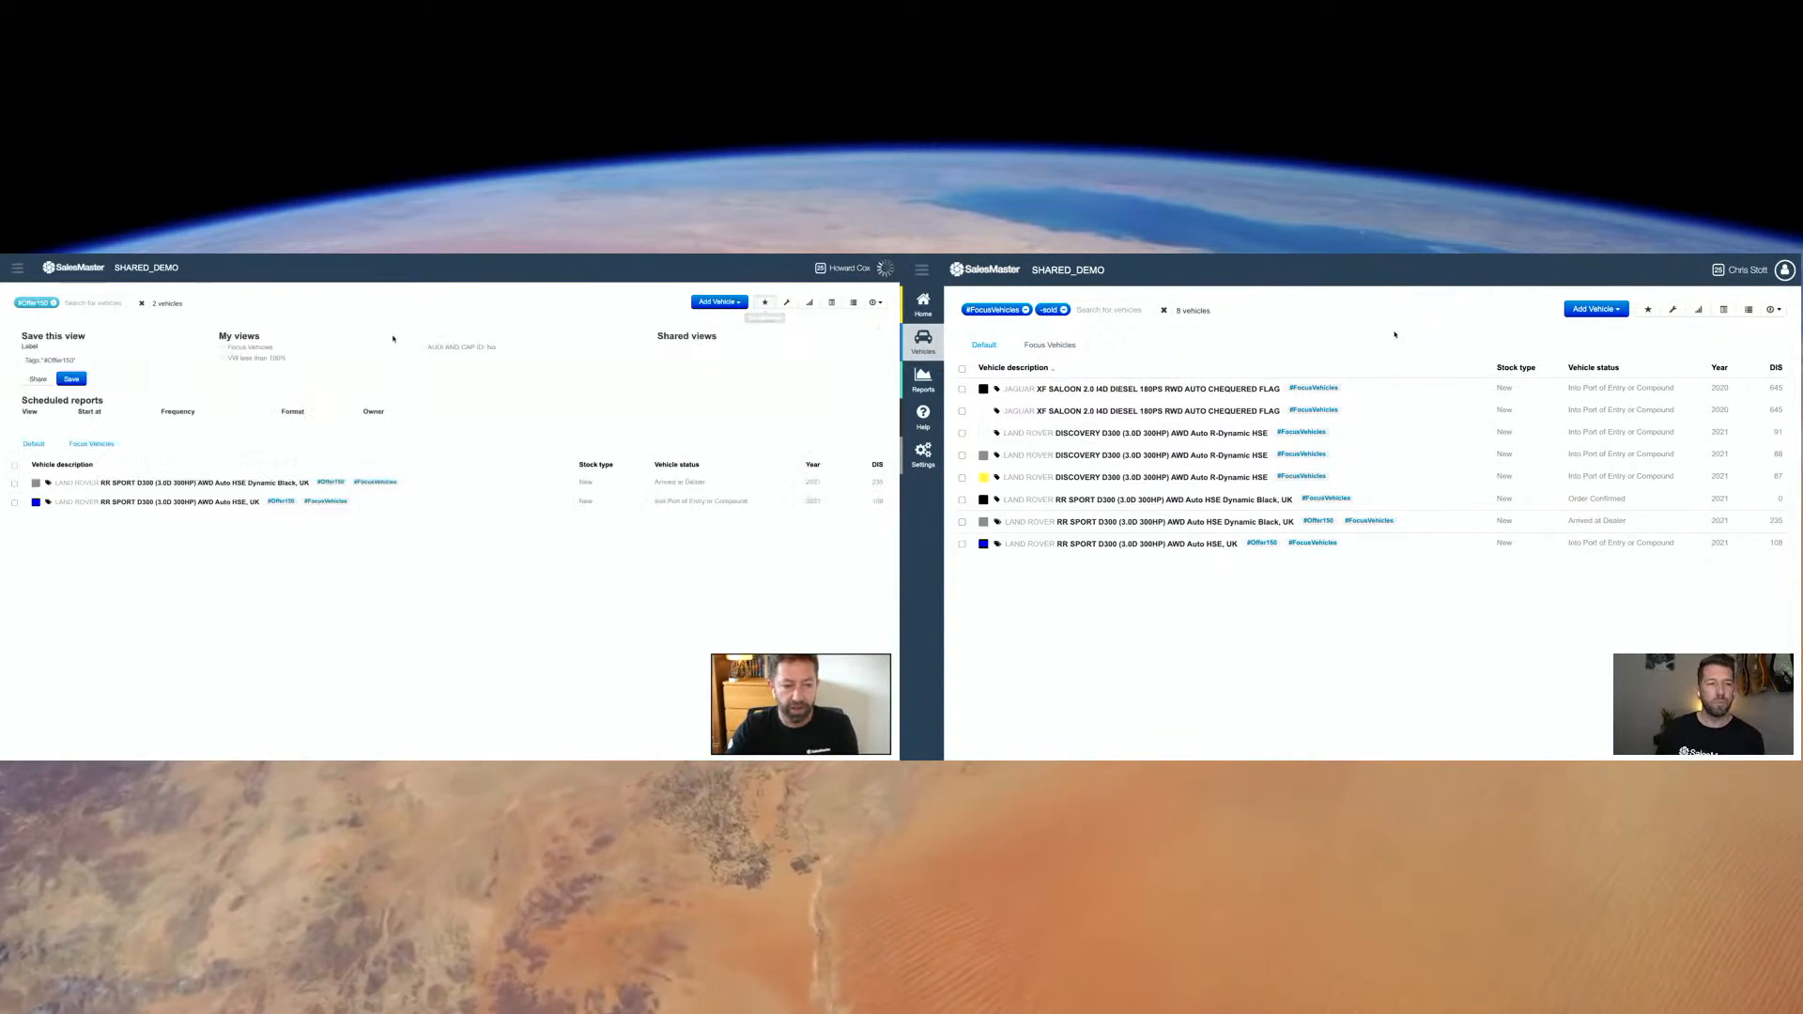
pyautogui.click(38, 360)
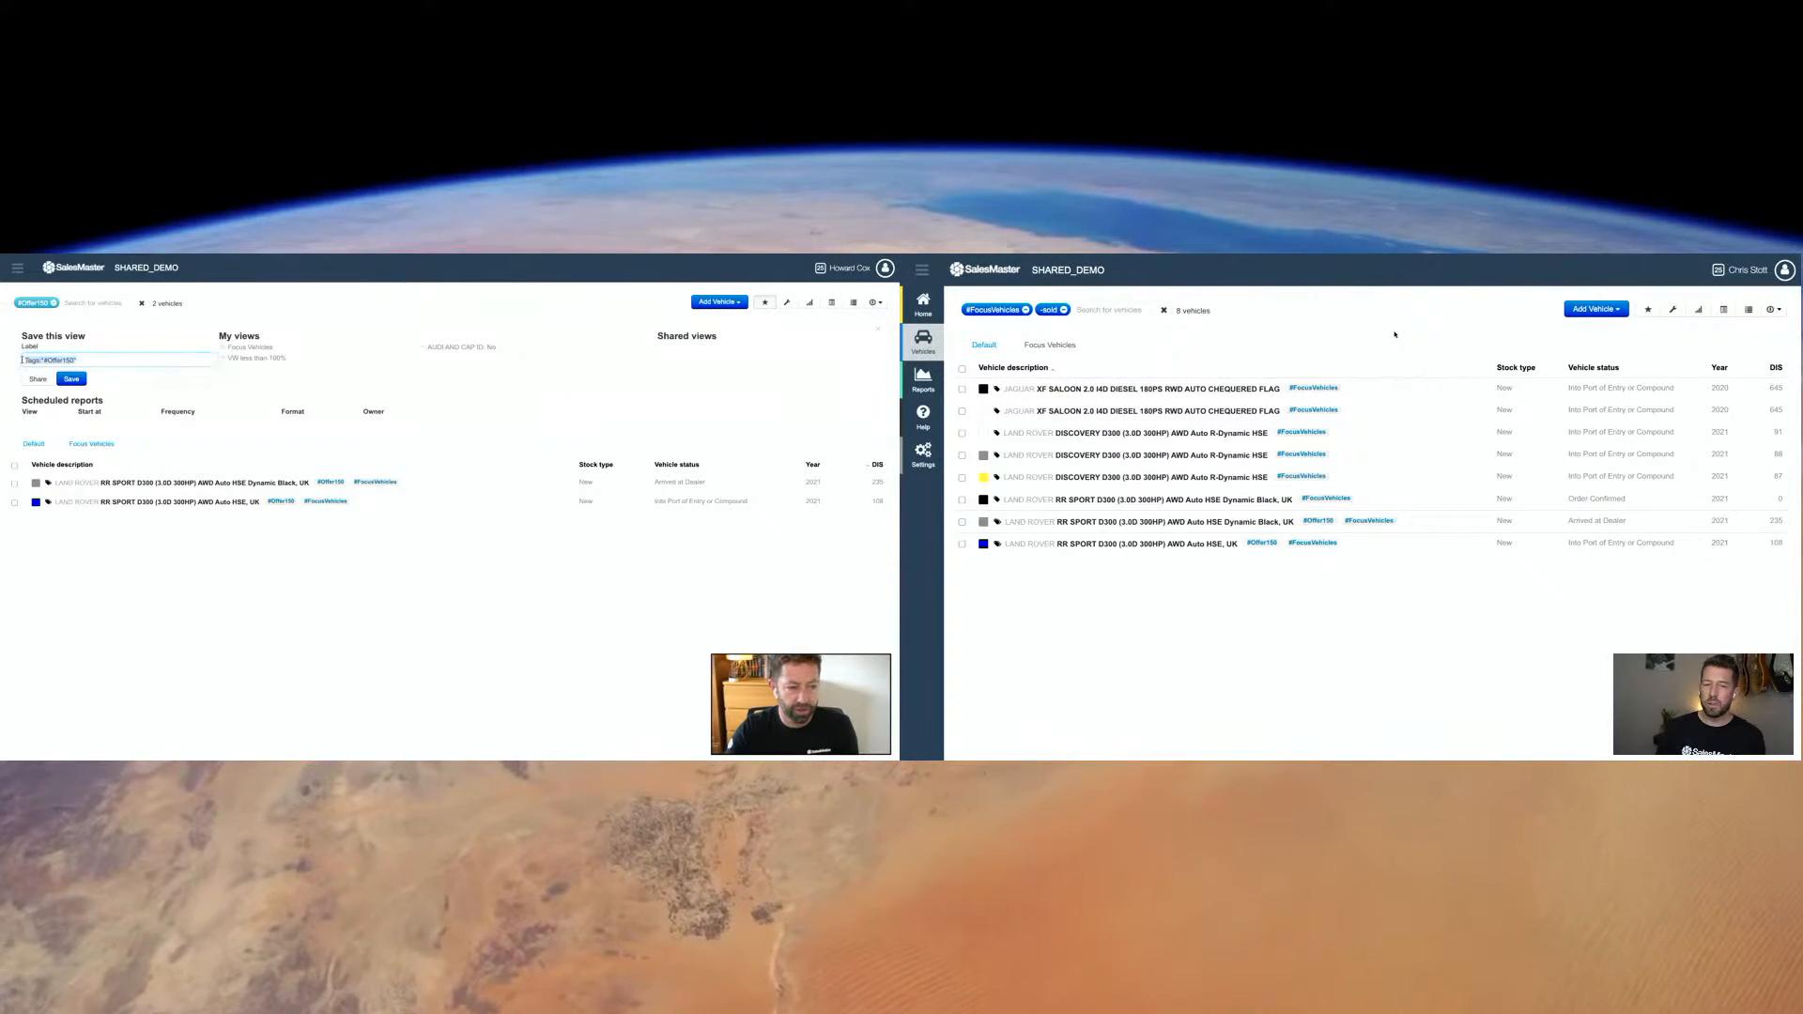
pyautogui.write('Offer')
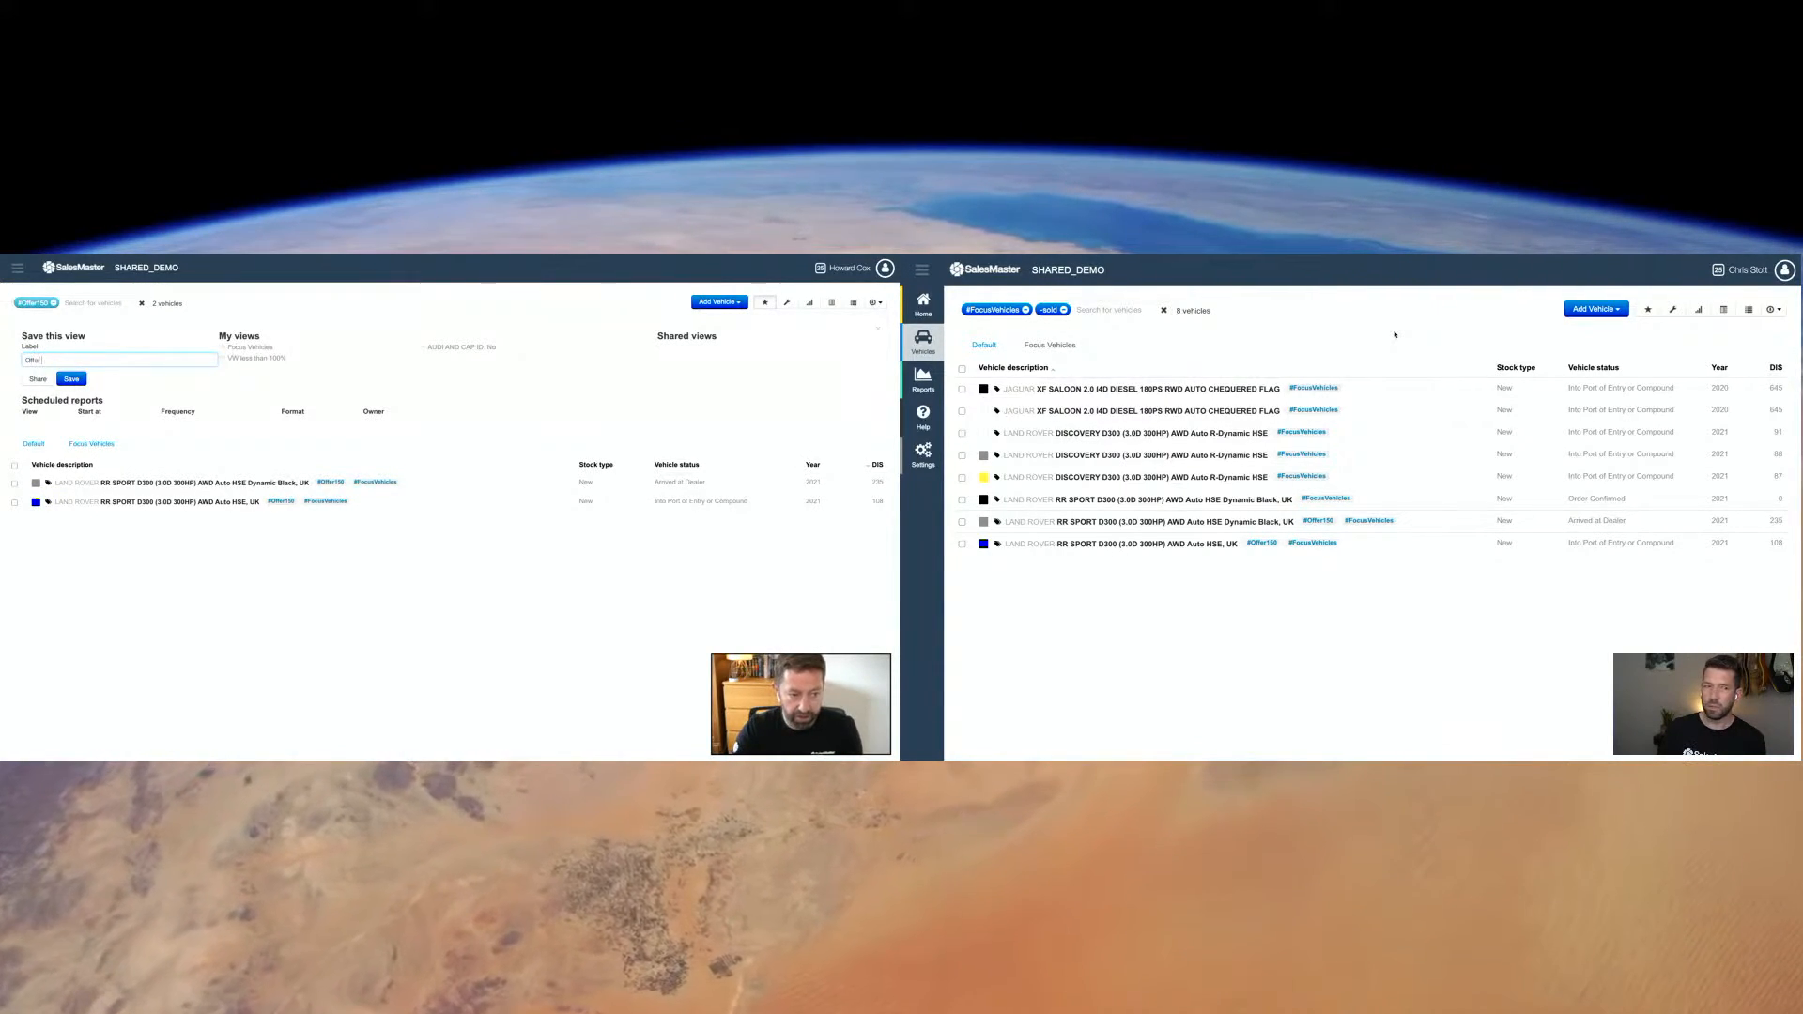
pyautogui.write(' 150')
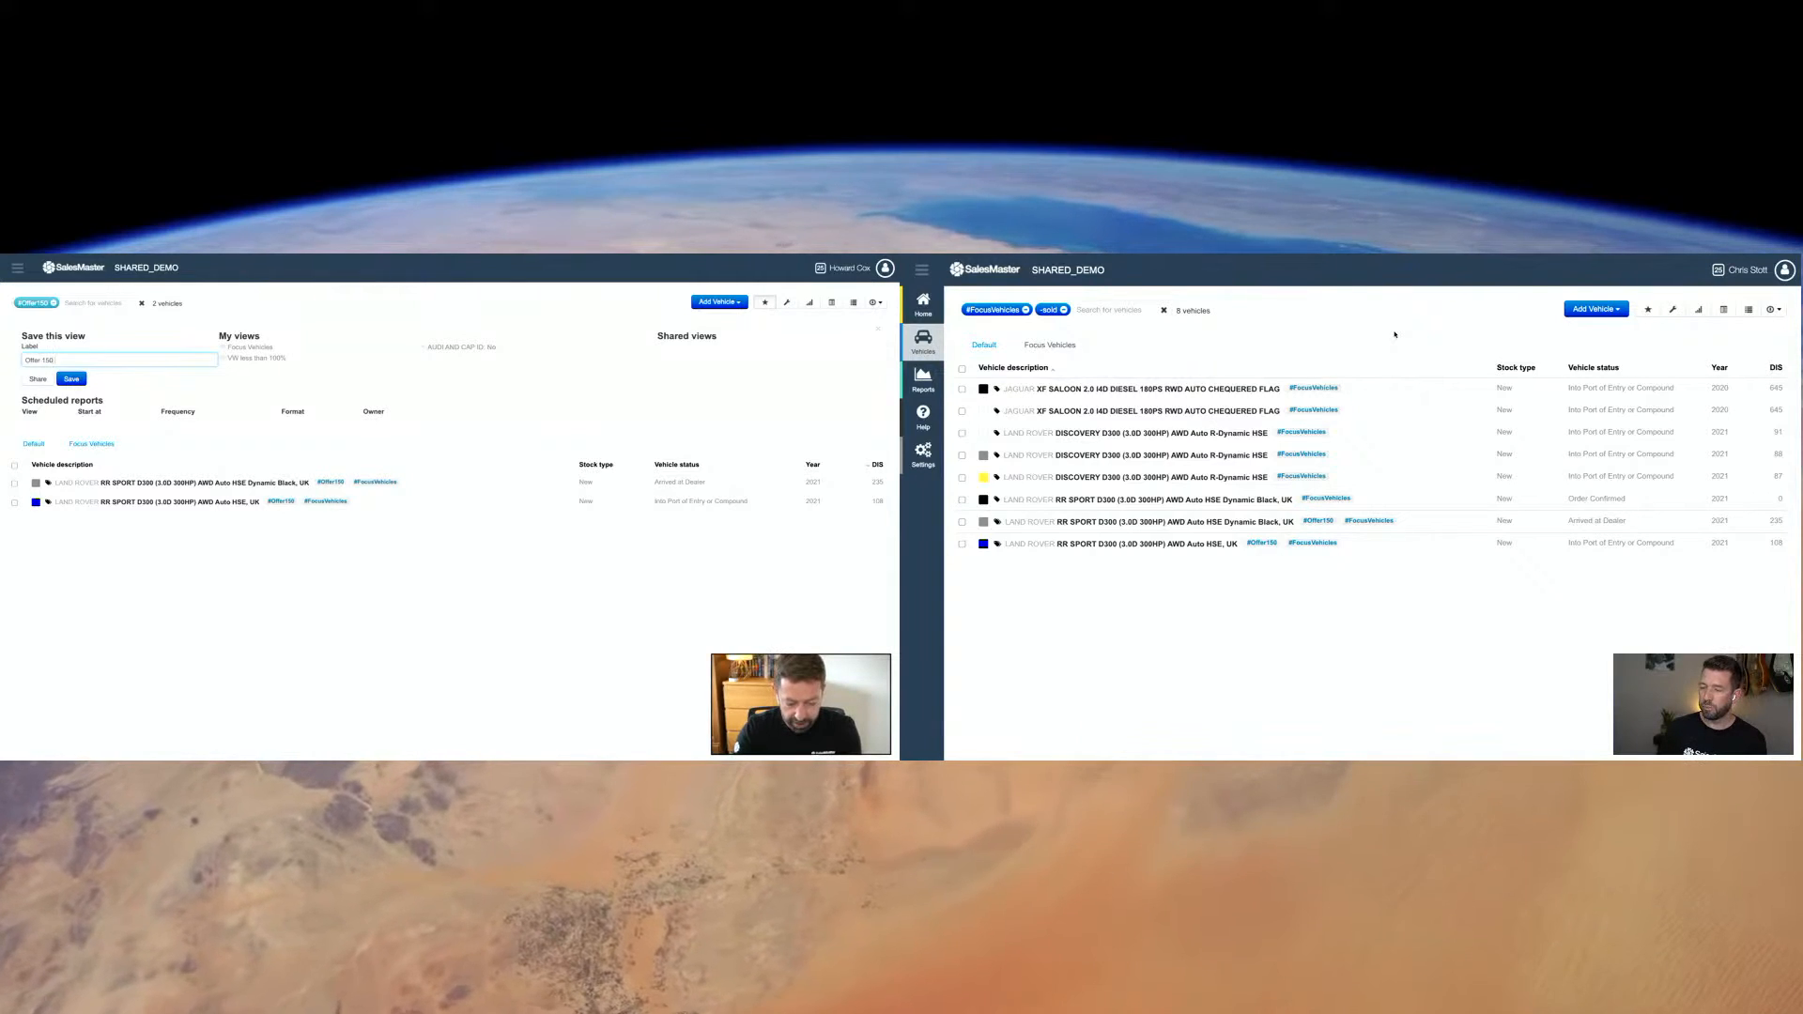
pyautogui.write(' June')
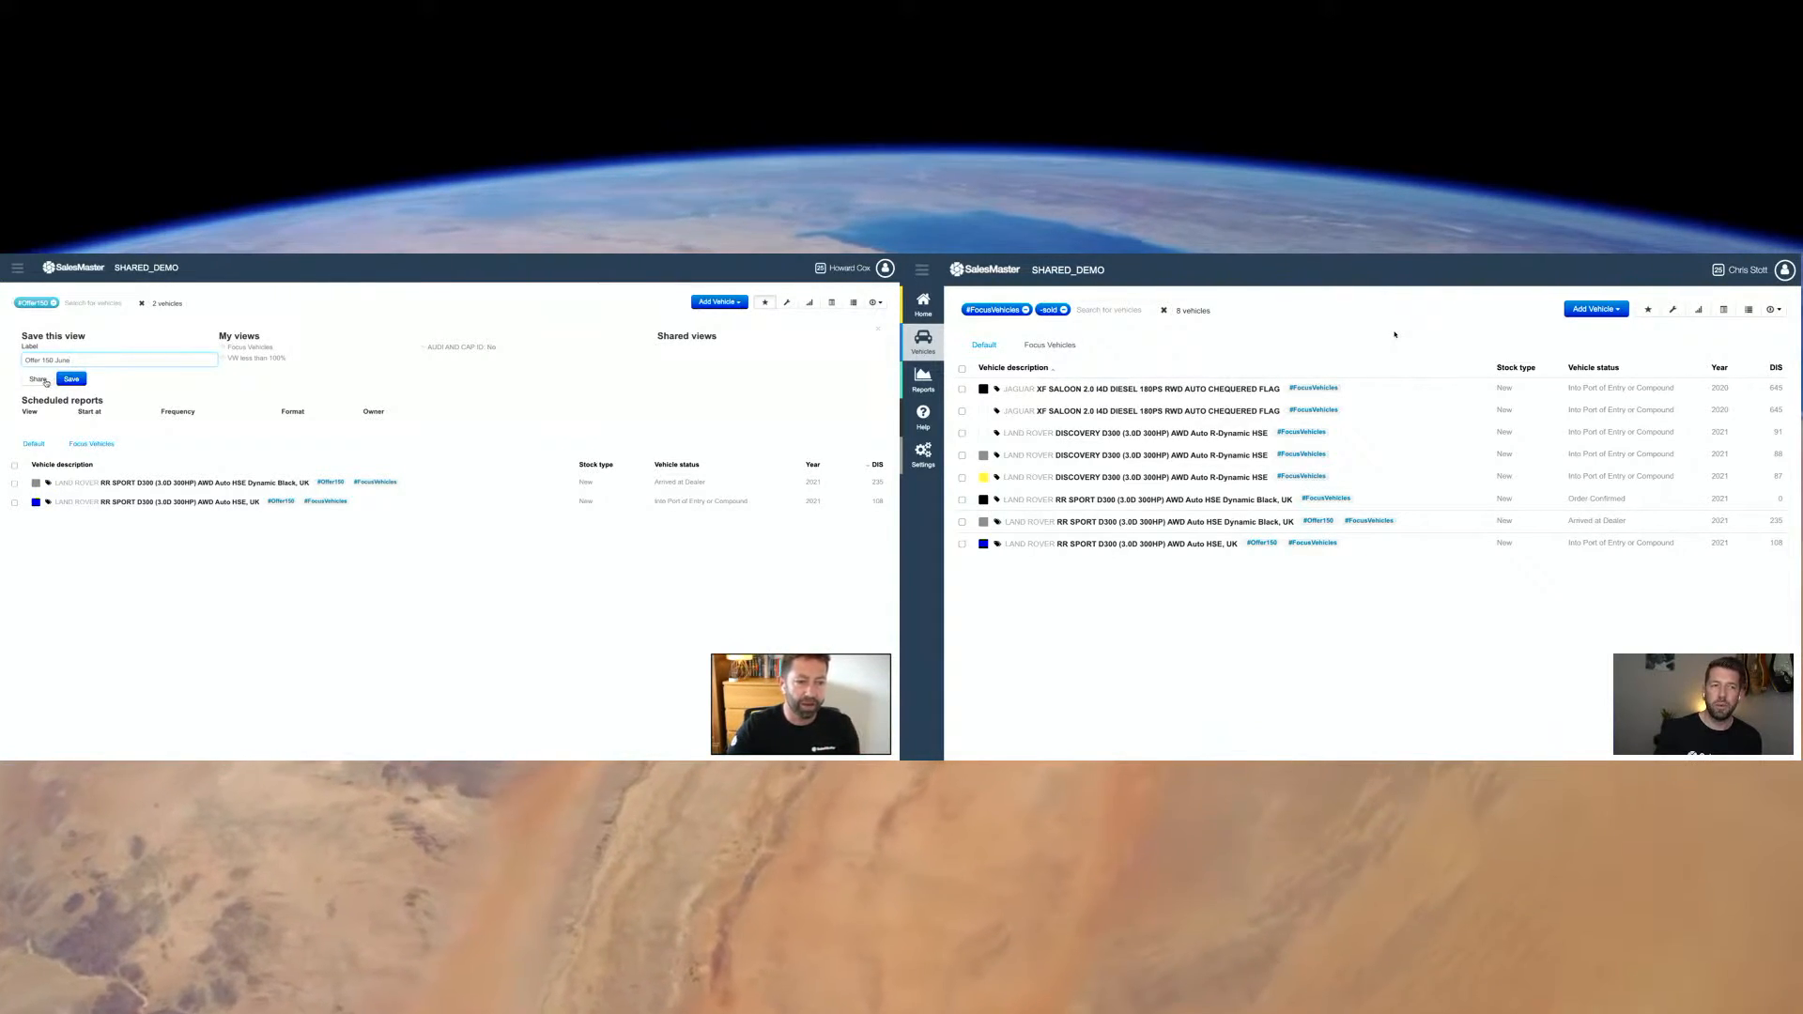
pyautogui.click(38, 378)
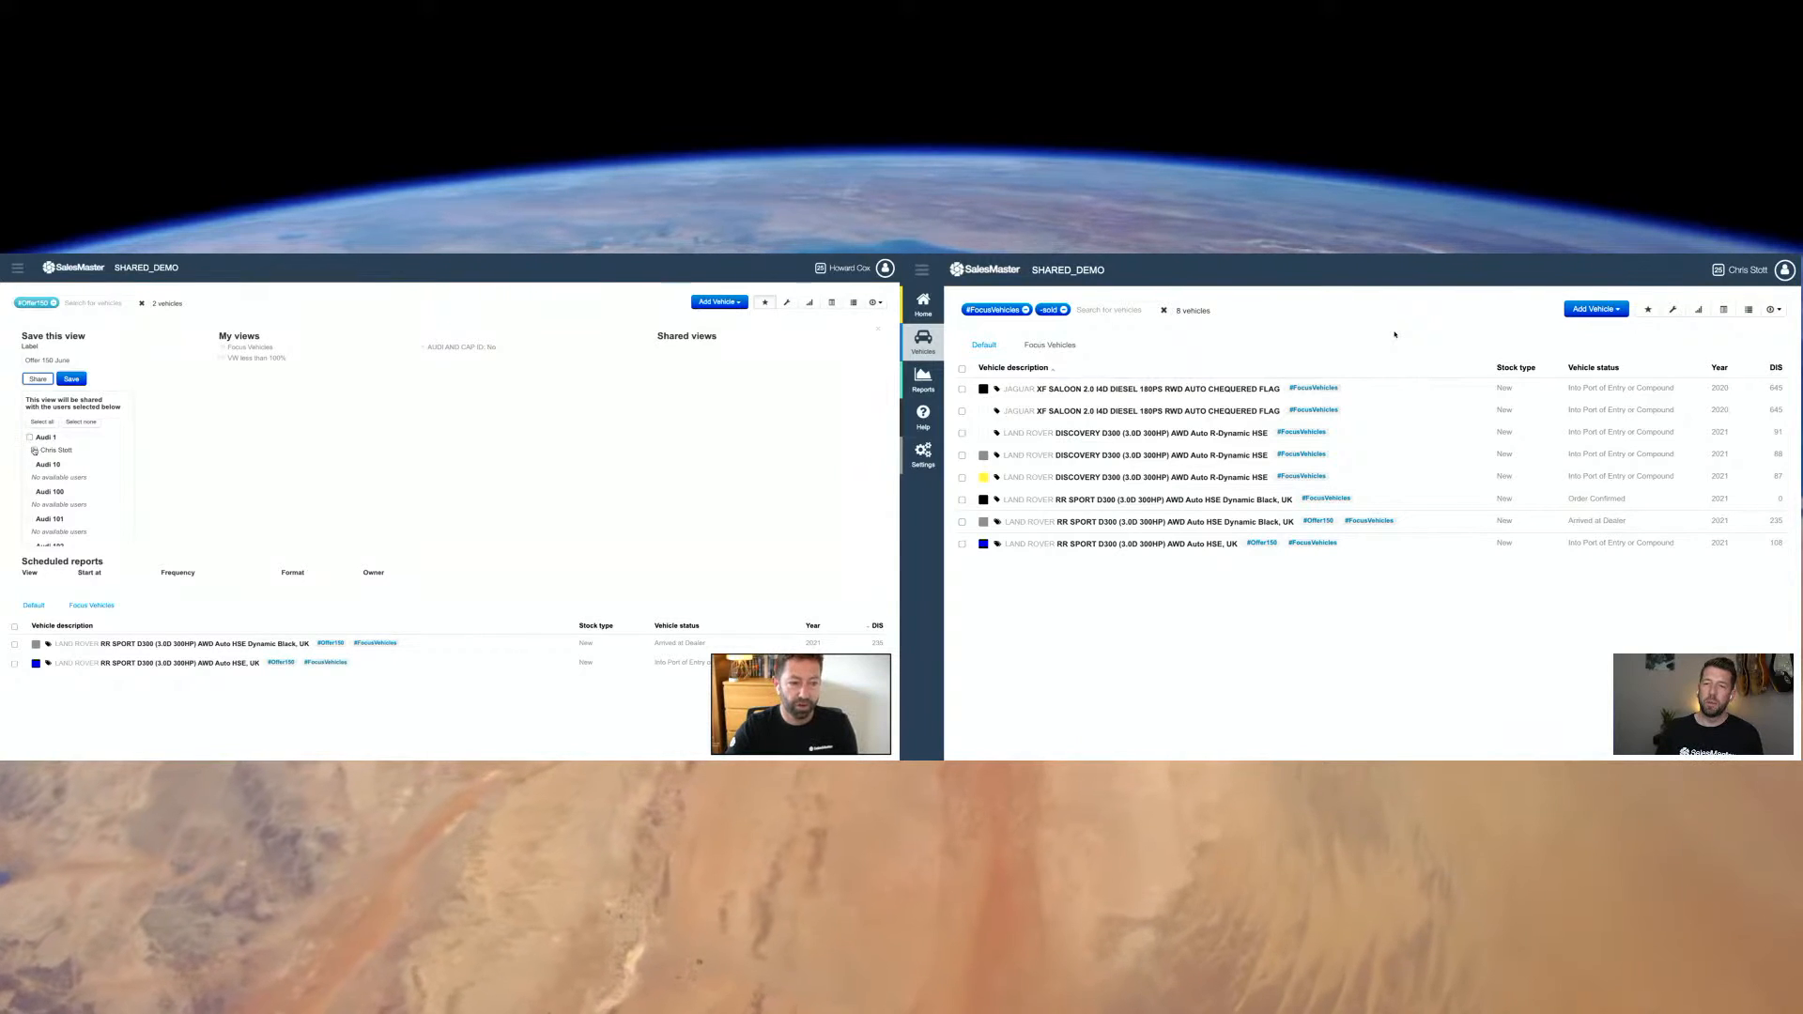
pyautogui.click(34, 451)
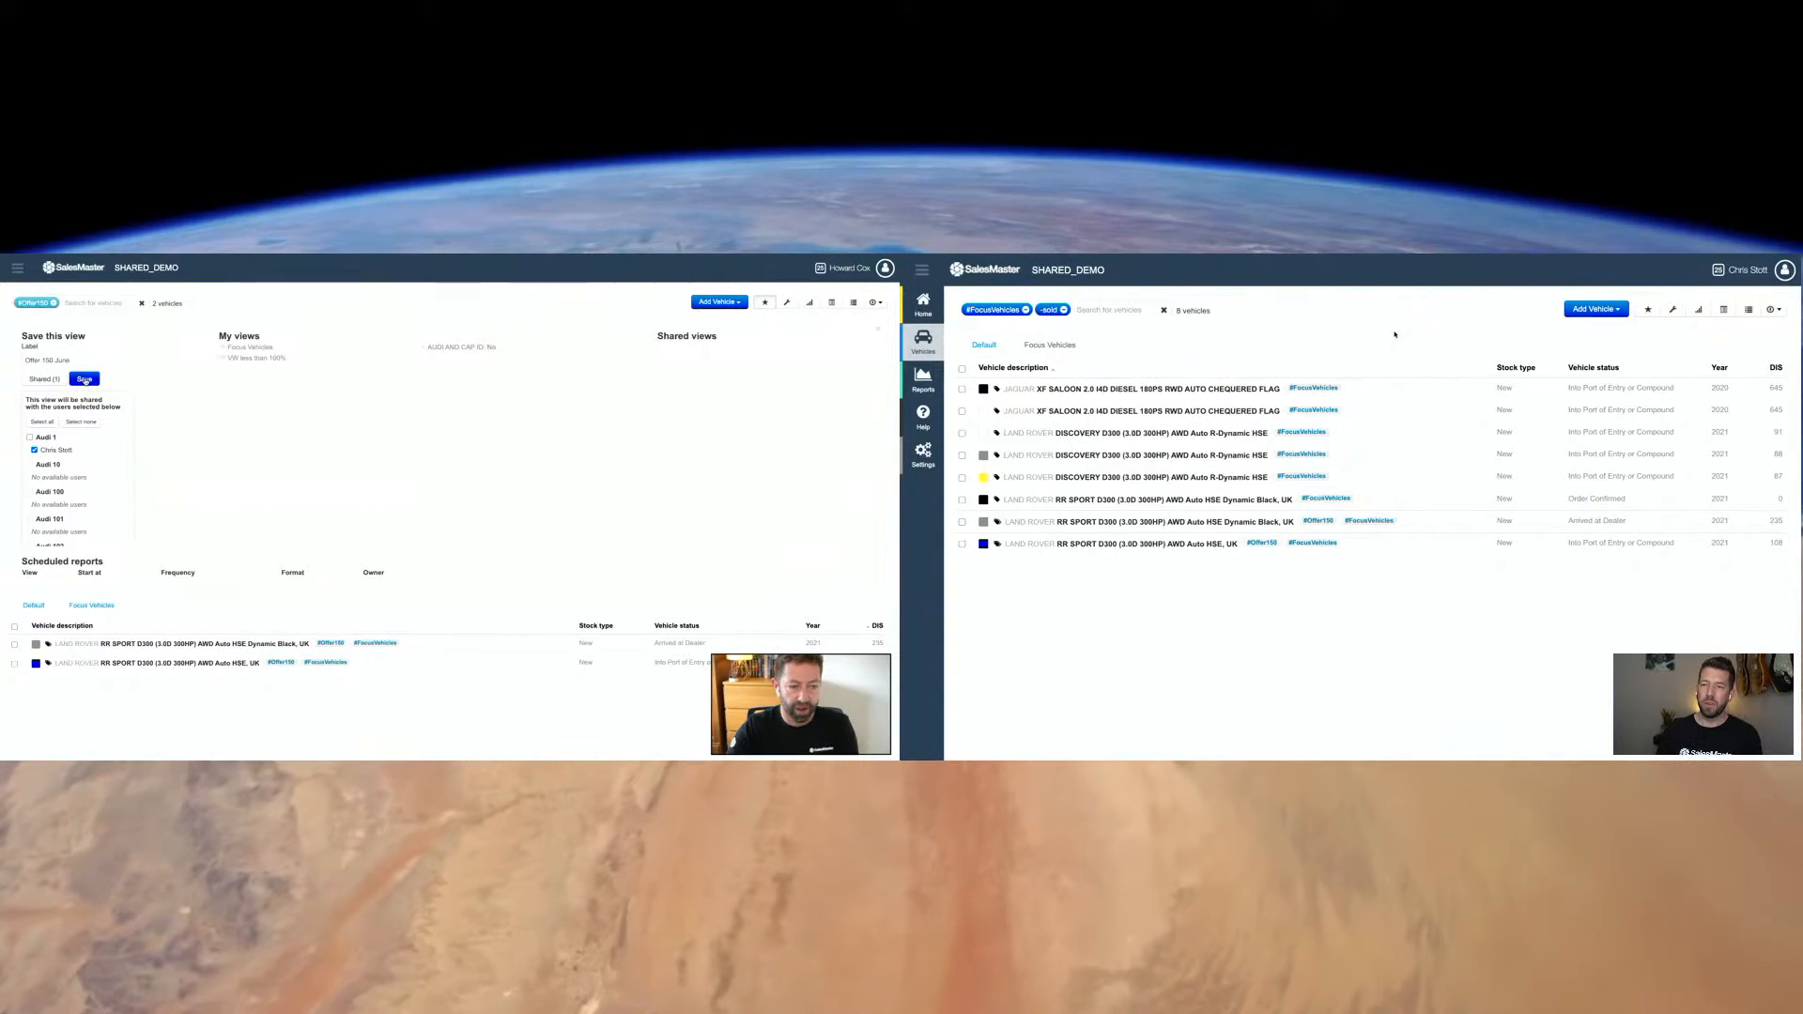
pyautogui.click(84, 380)
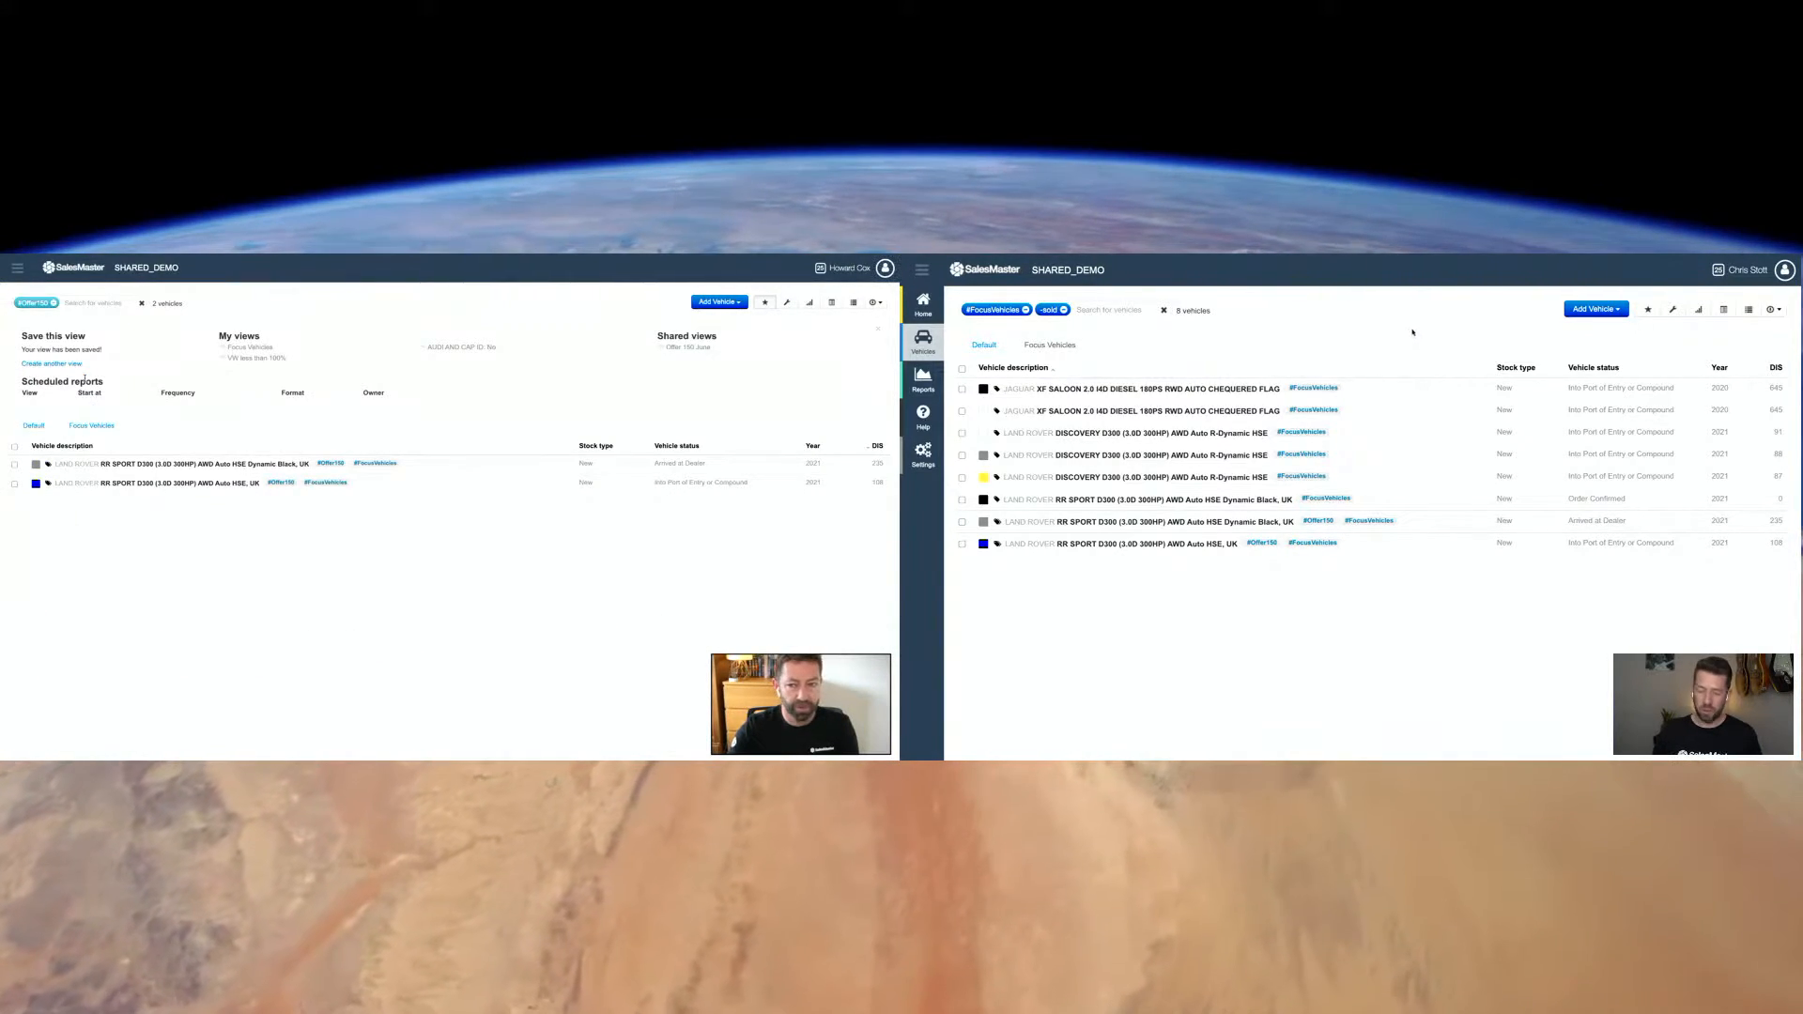
# Step: Review the options of the shared Offer 150 June view in the first account, and close the saved views
pyautogui.click(679, 349)
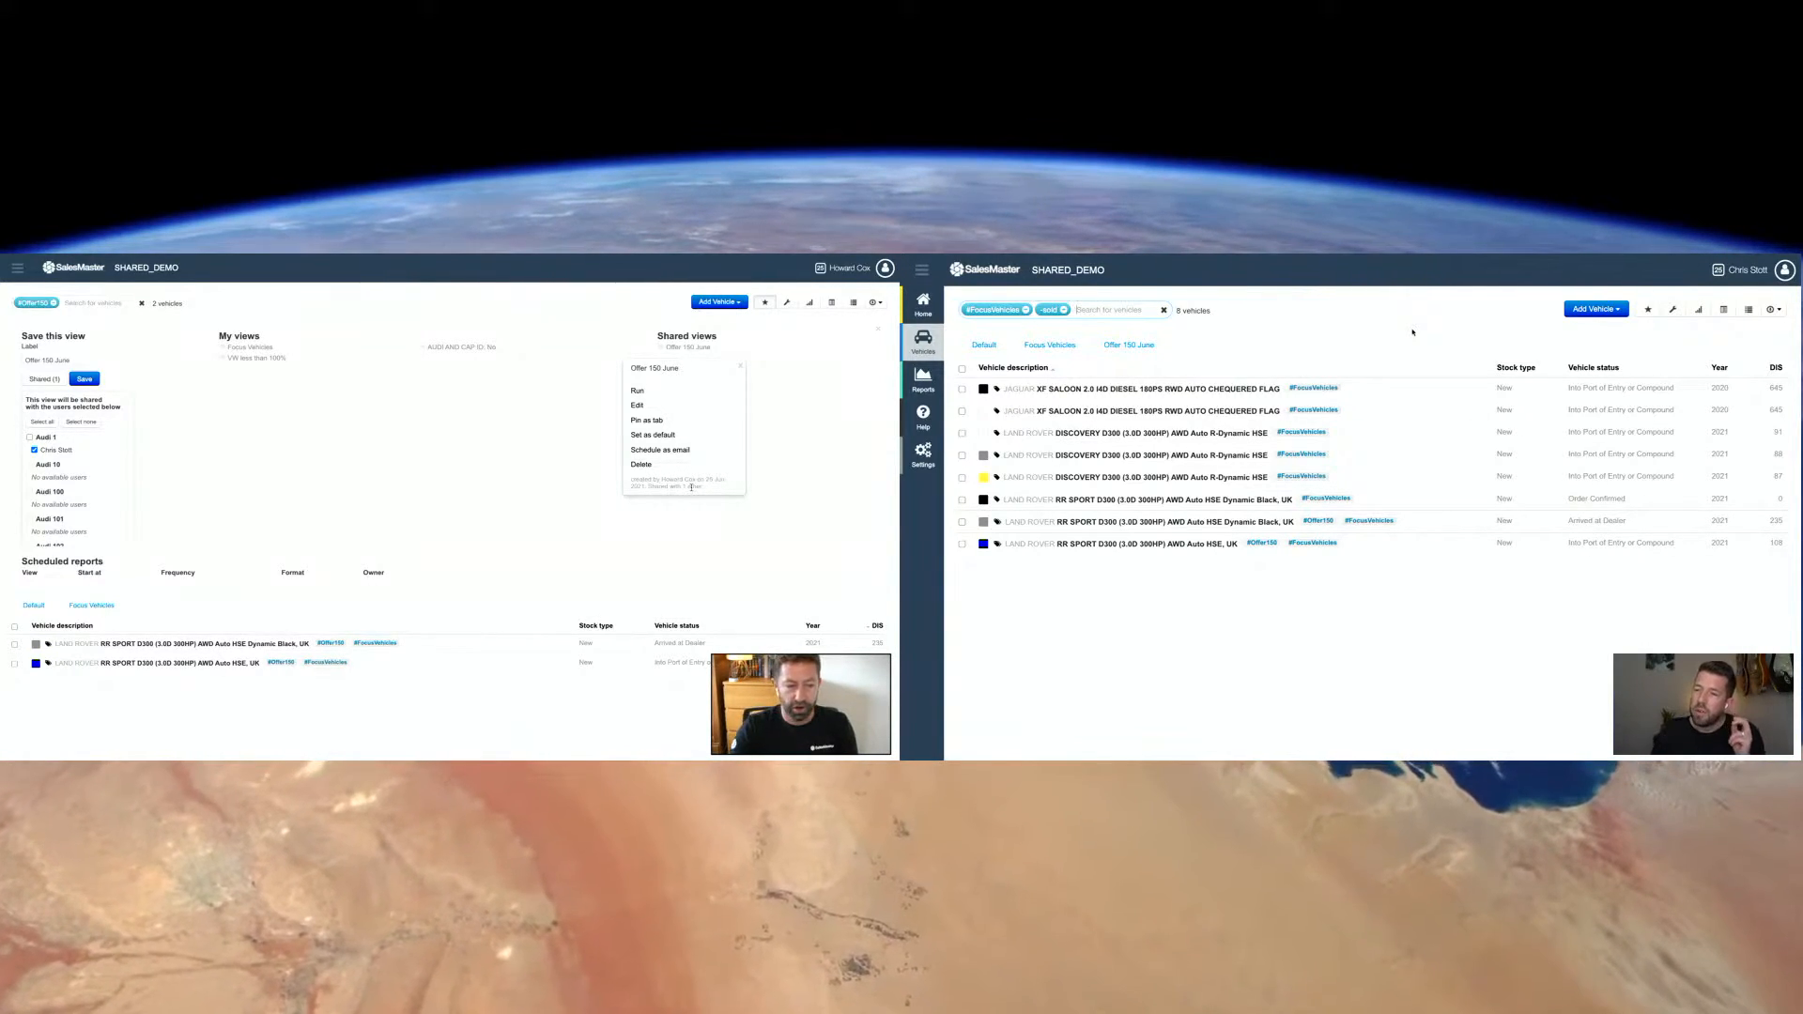
pyautogui.click(764, 303)
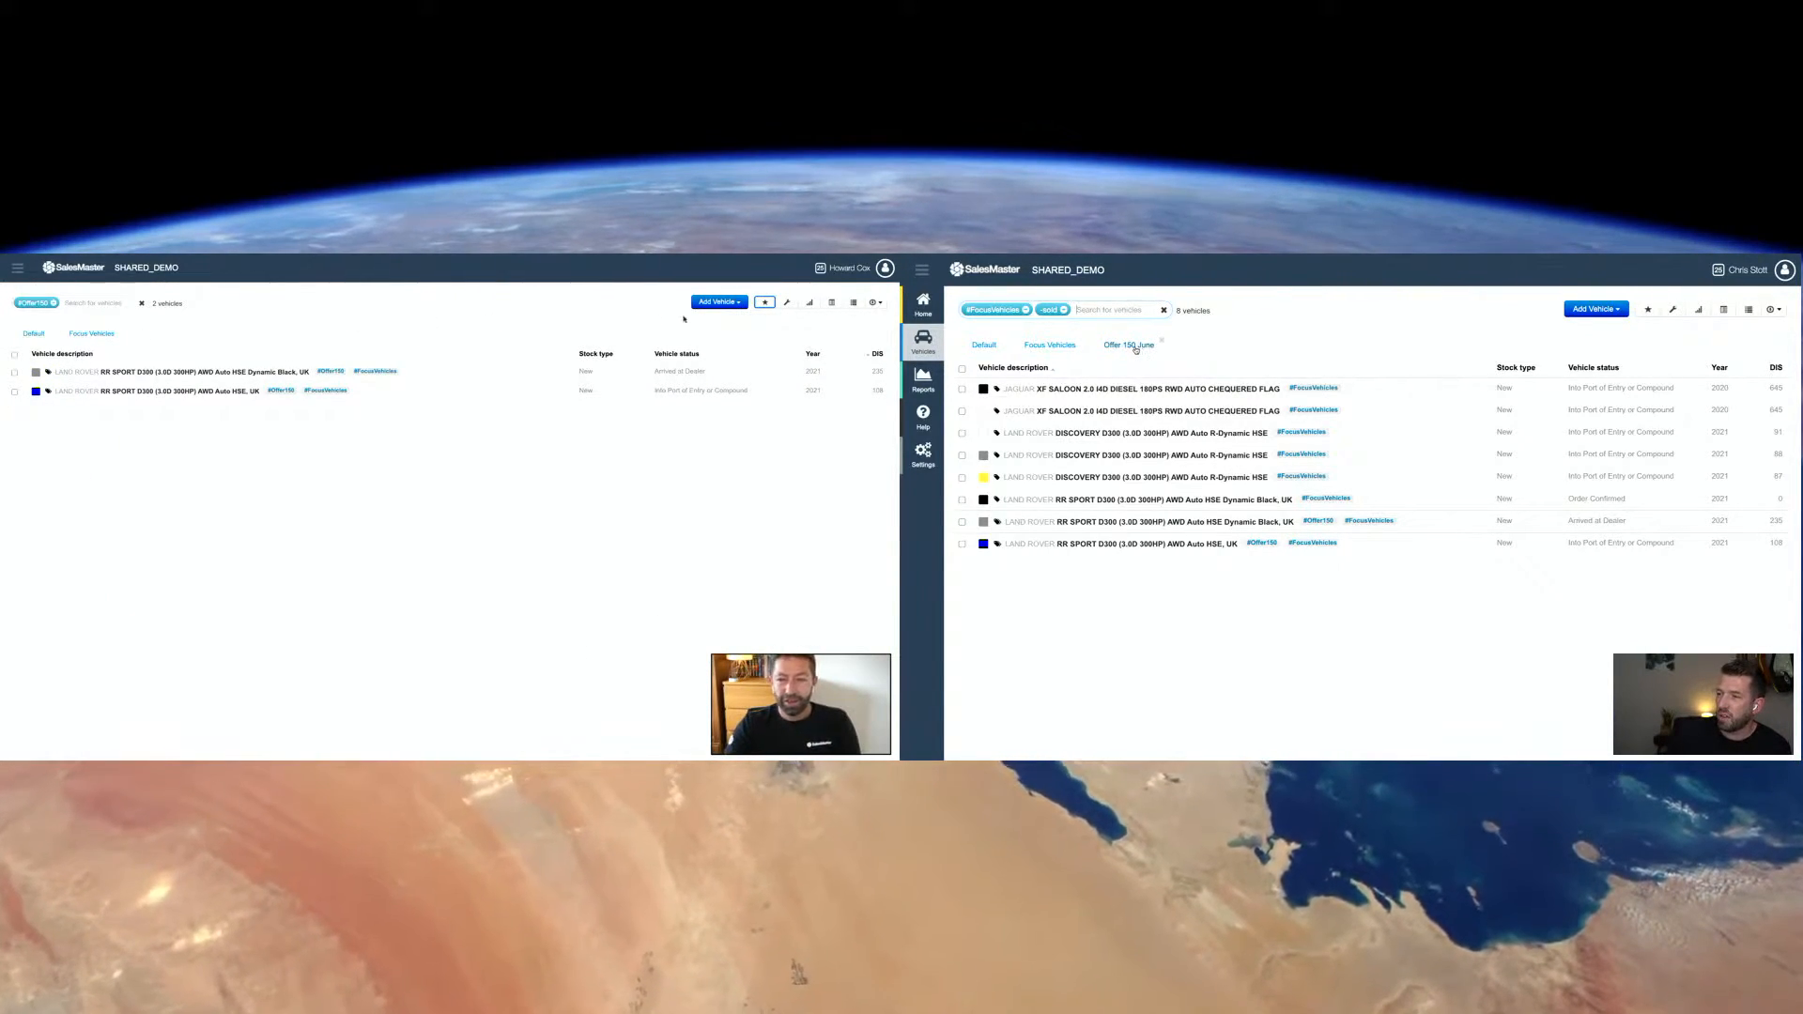
pyautogui.click(765, 303)
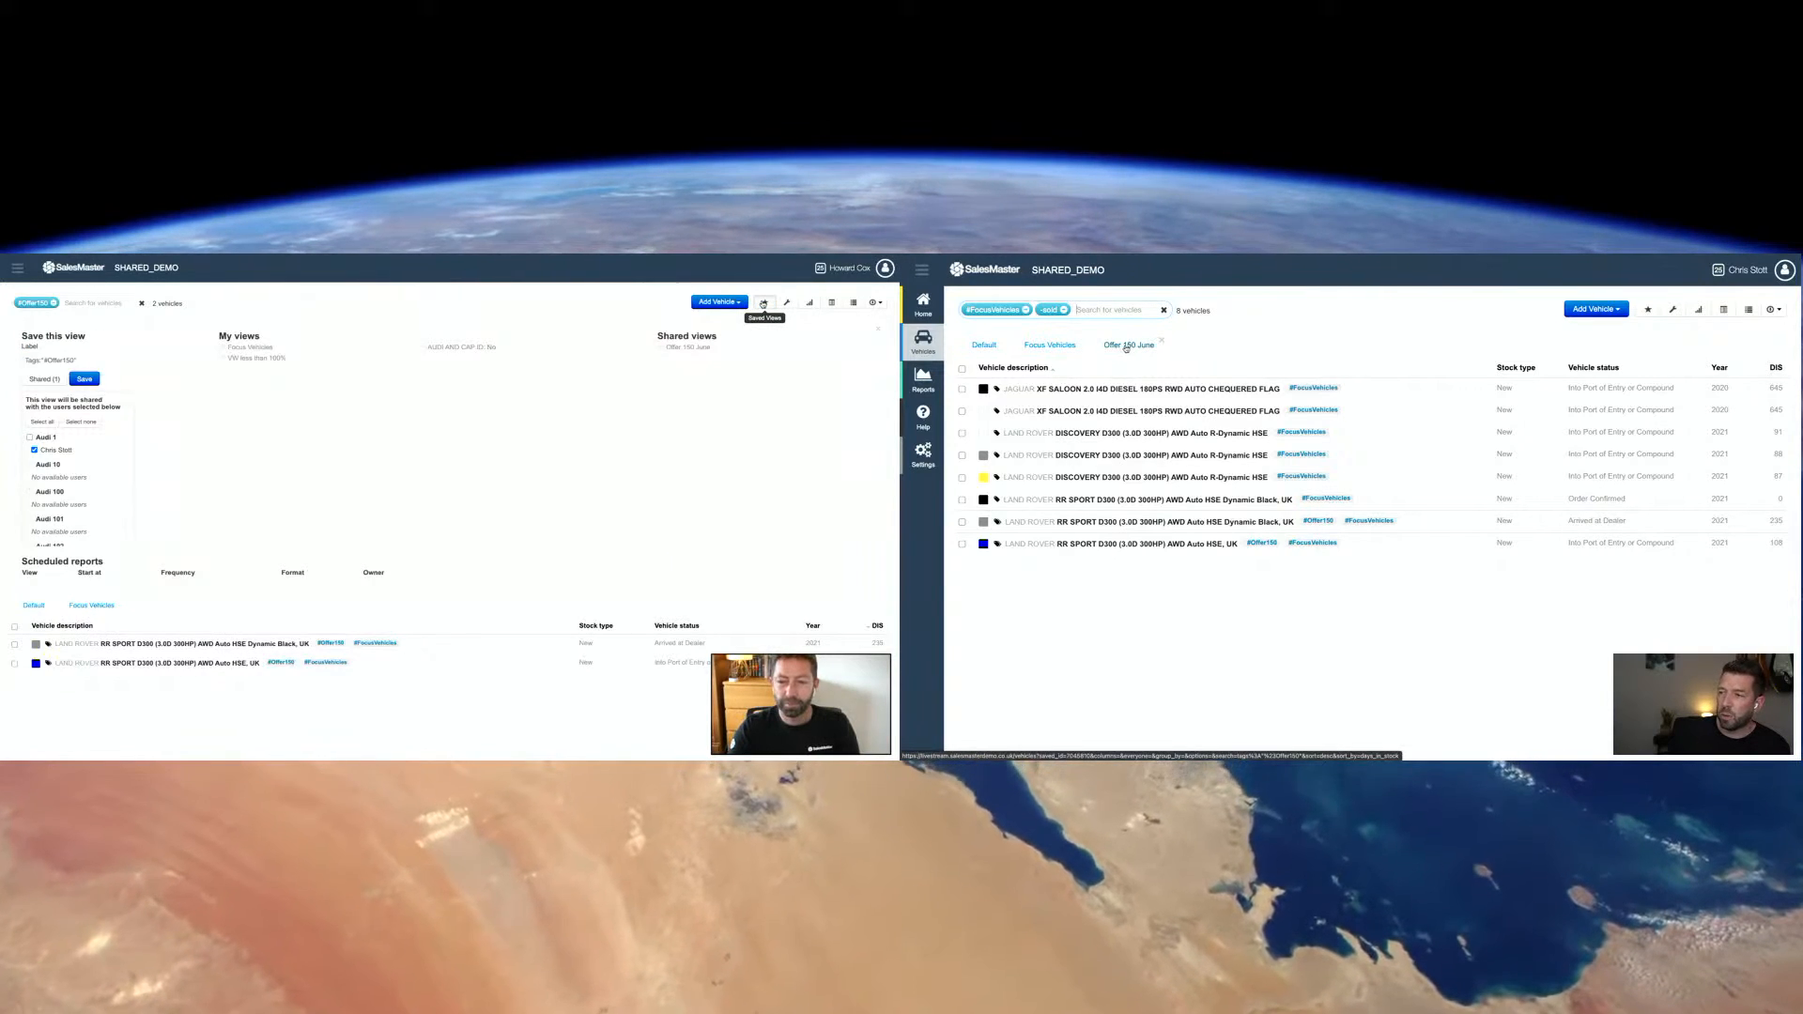
pyautogui.click(765, 302)
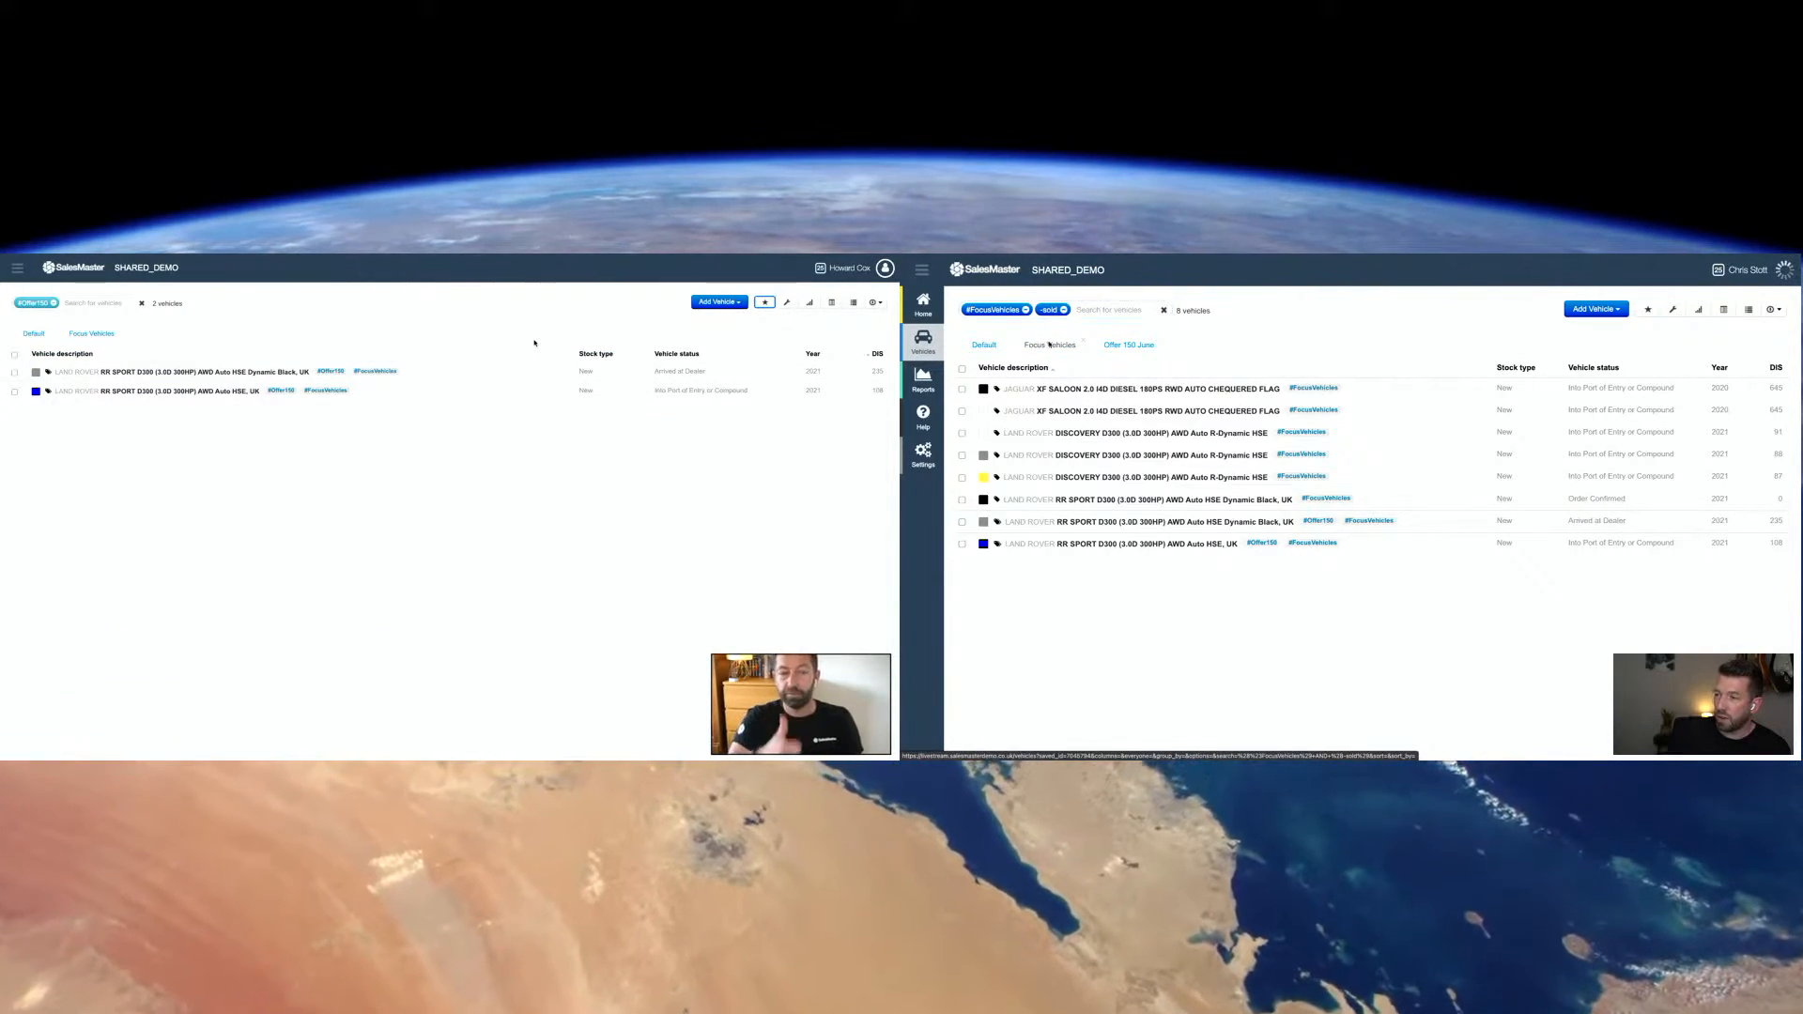
# Step: Open the Offer 150 June view in the colleague's account and examine its email scheduling options without saving a scheduled report
pyautogui.click(1129, 345)
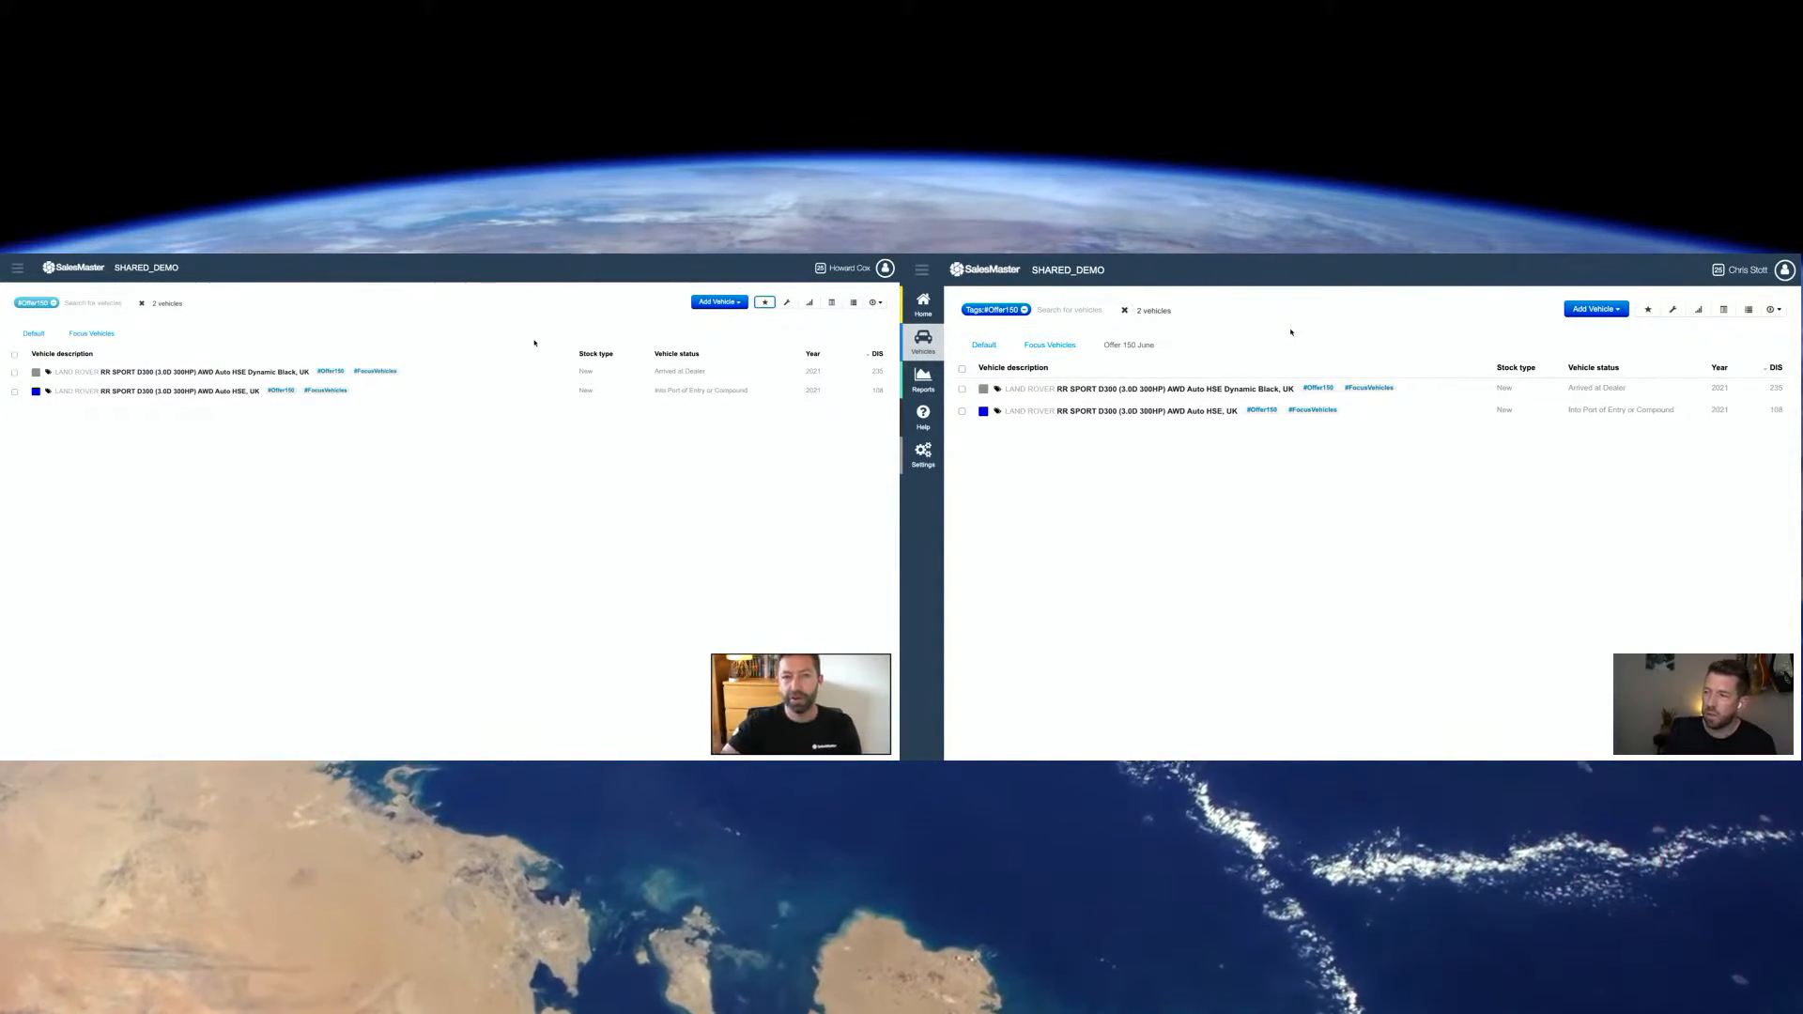
pyautogui.click(1648, 309)
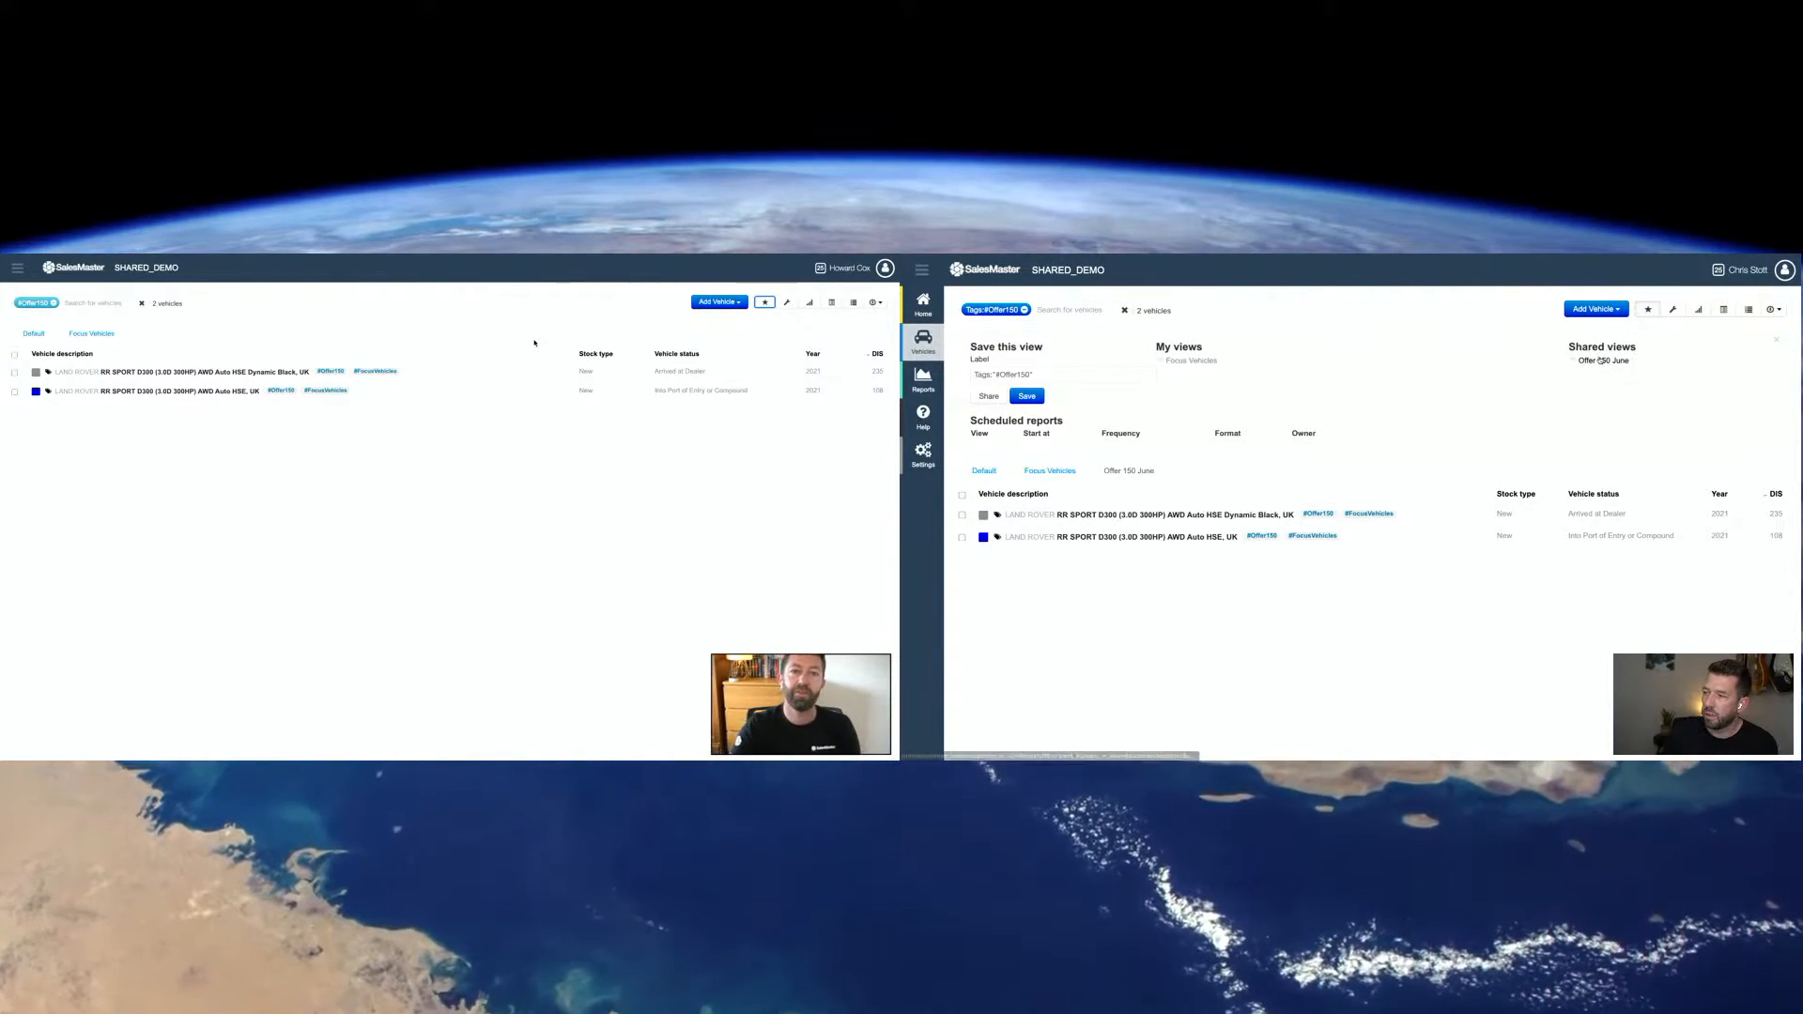
pyautogui.click(1600, 360)
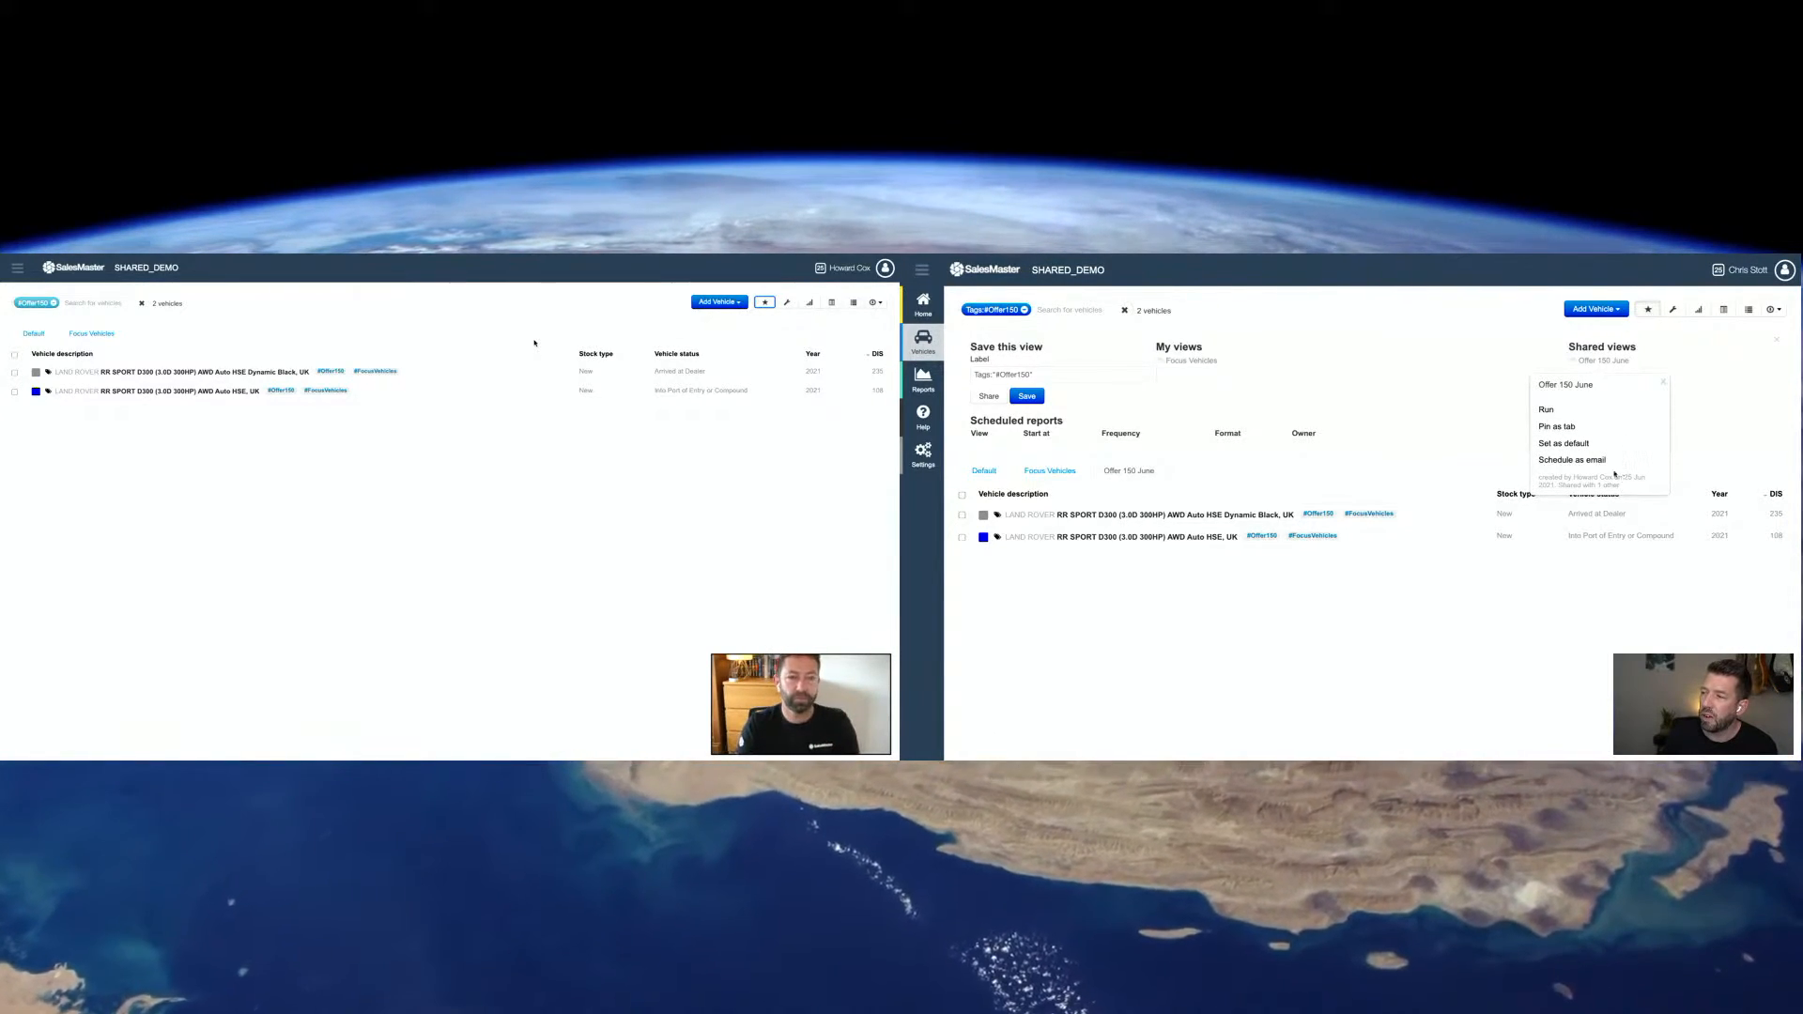
pyautogui.click(1581, 460)
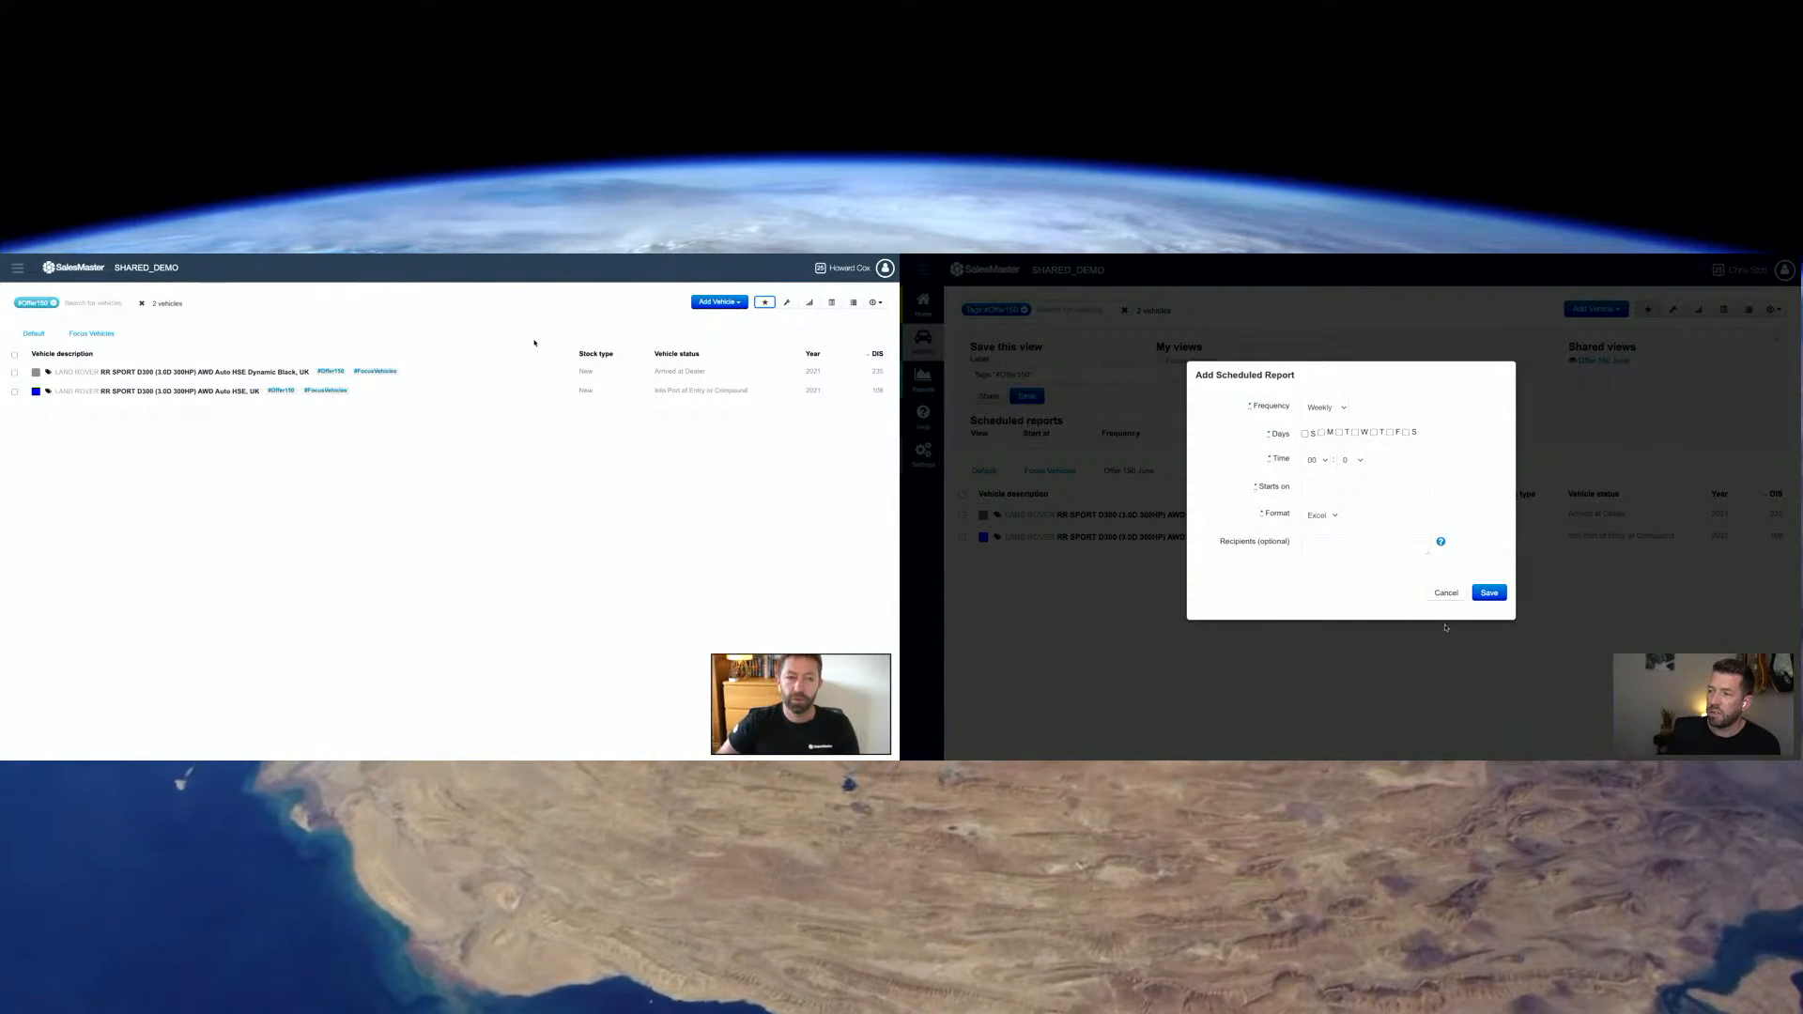
pyautogui.click(1446, 593)
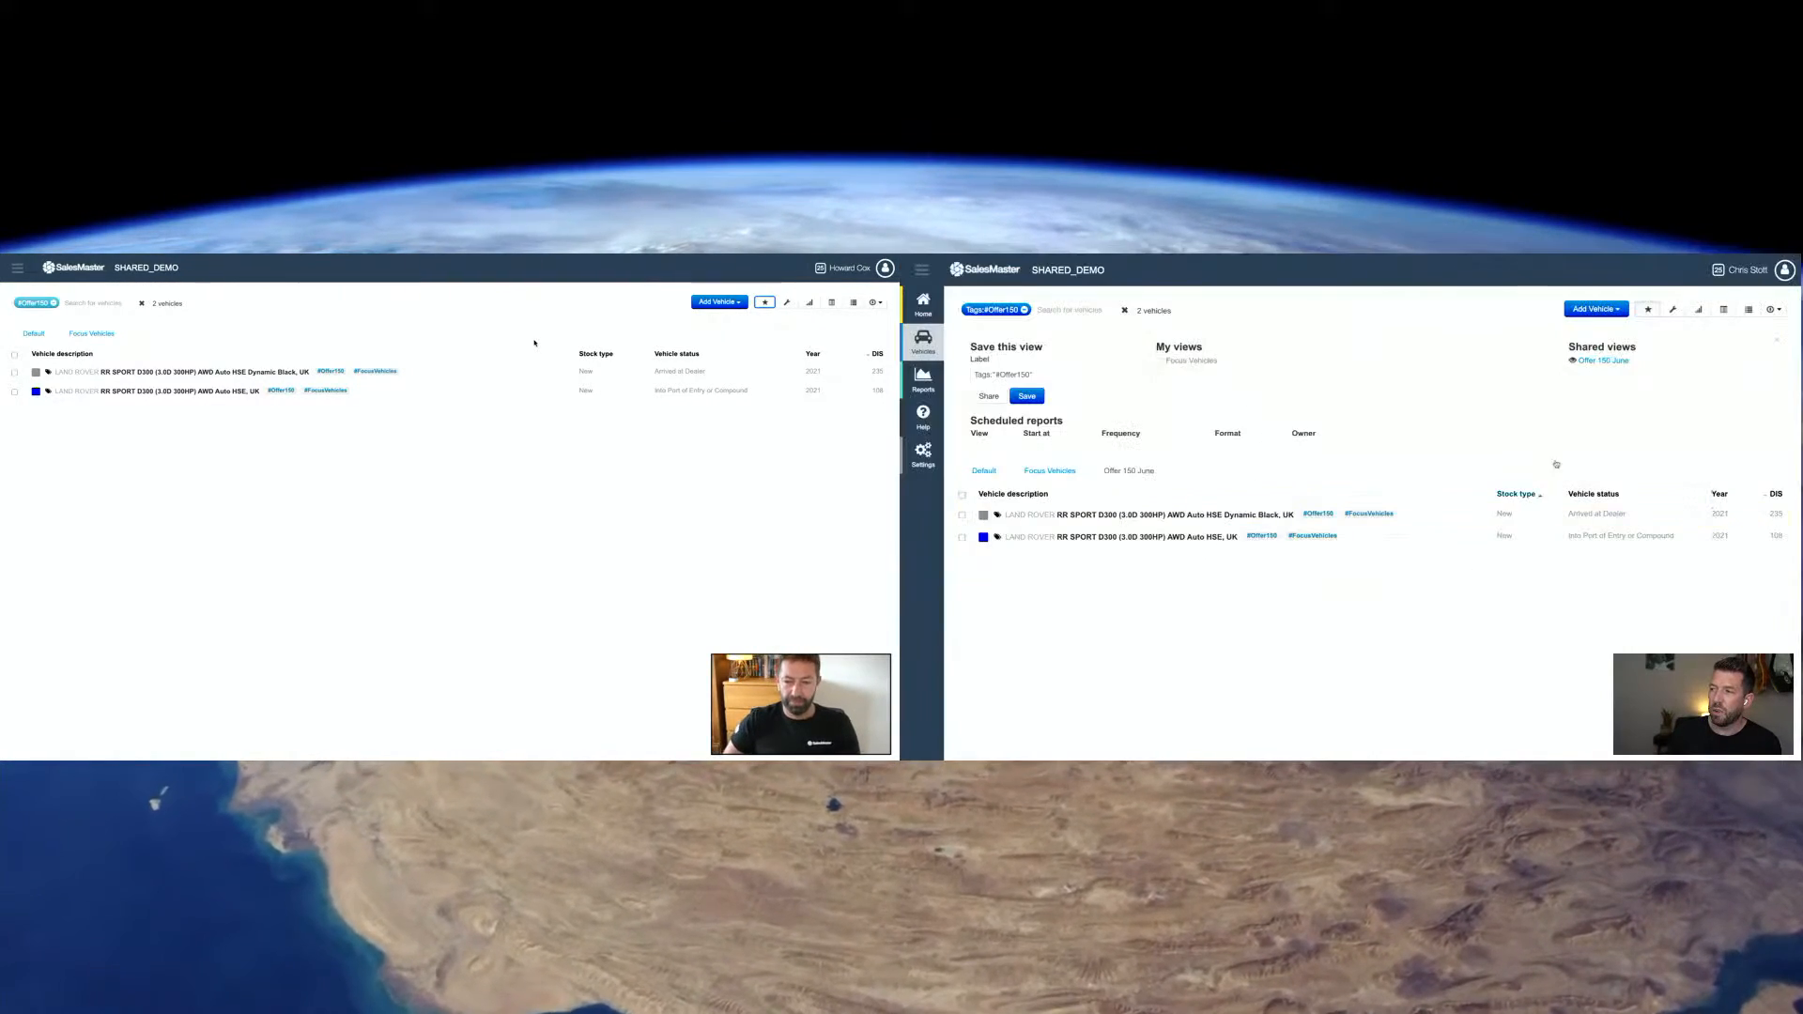
pyautogui.click(1649, 310)
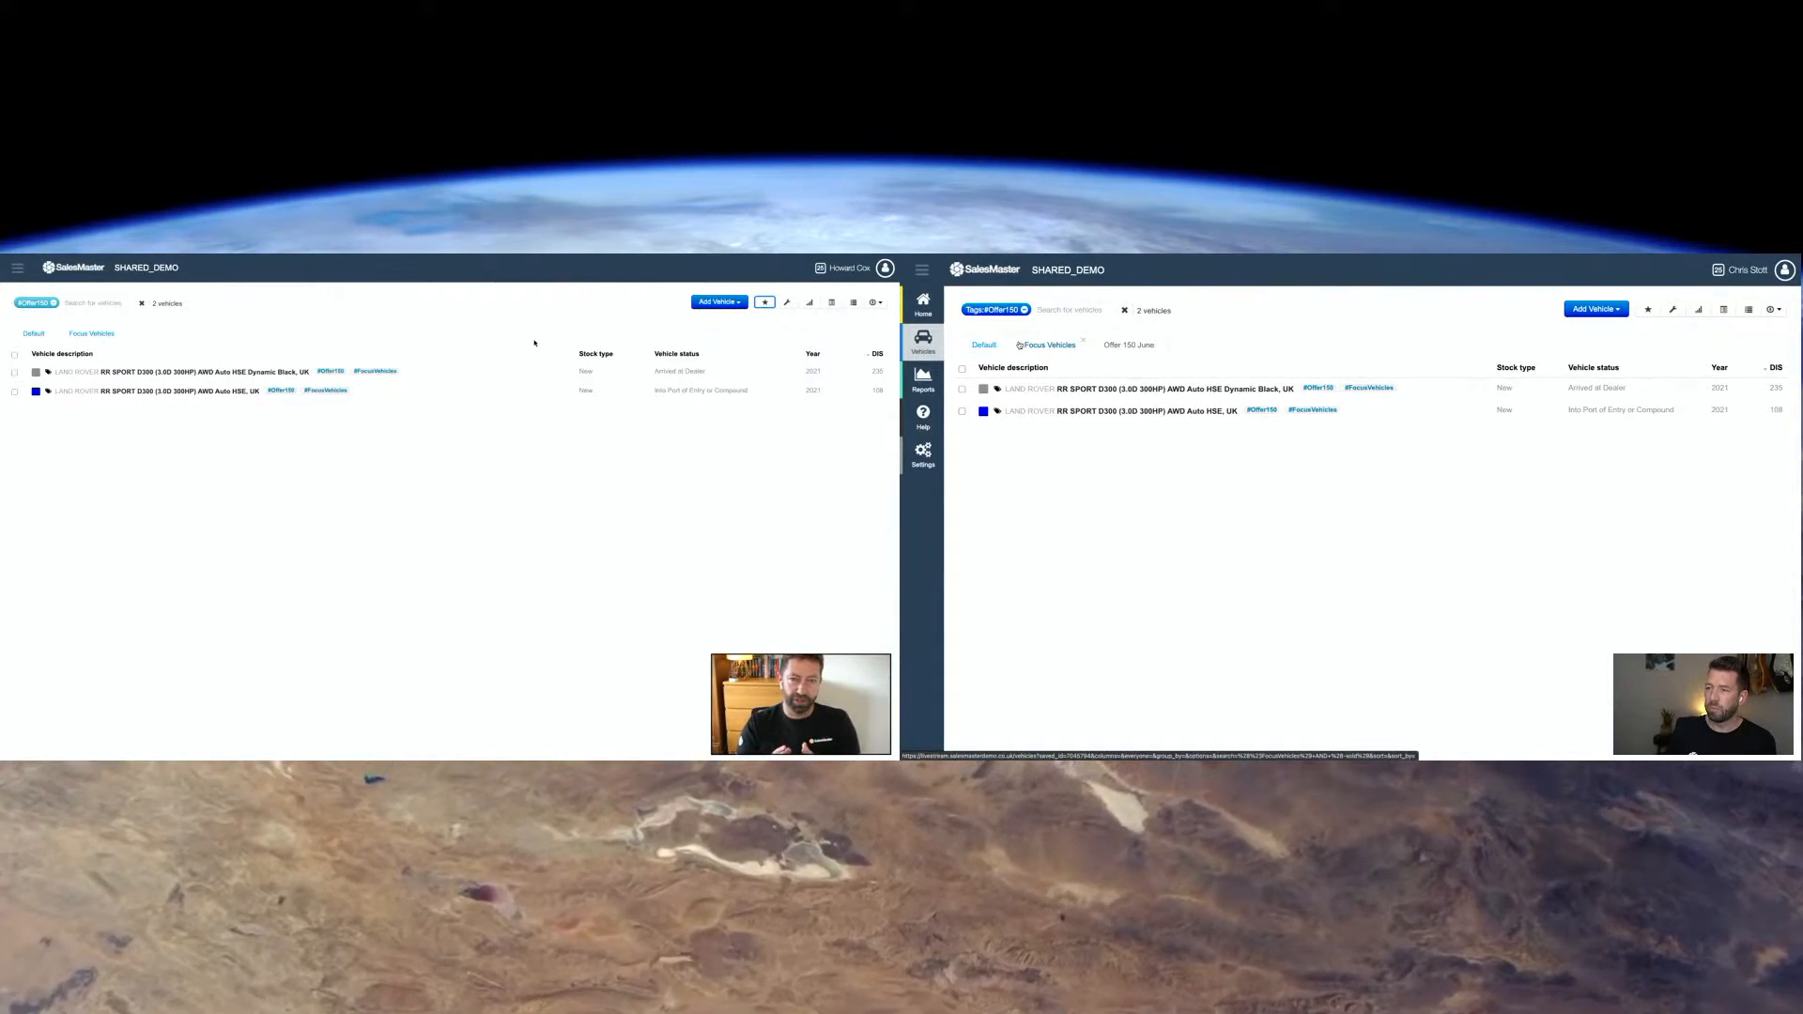
pyautogui.click(922, 274)
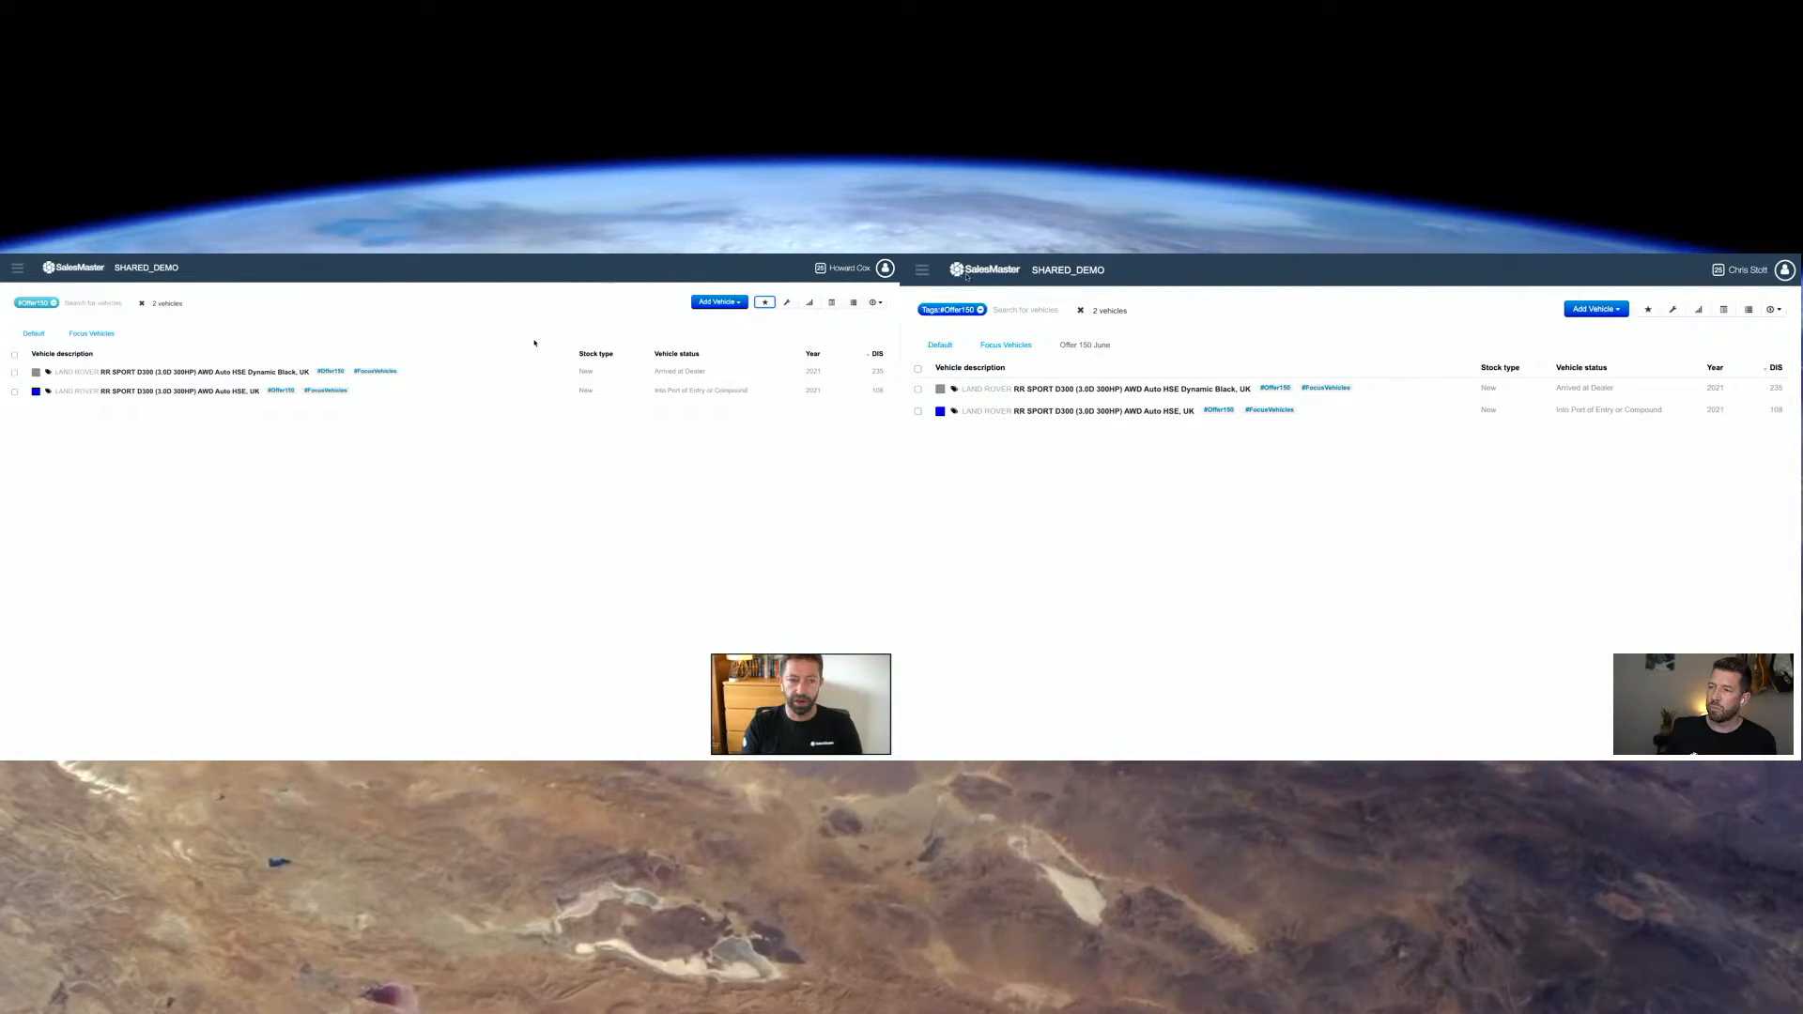
pyautogui.click(922, 269)
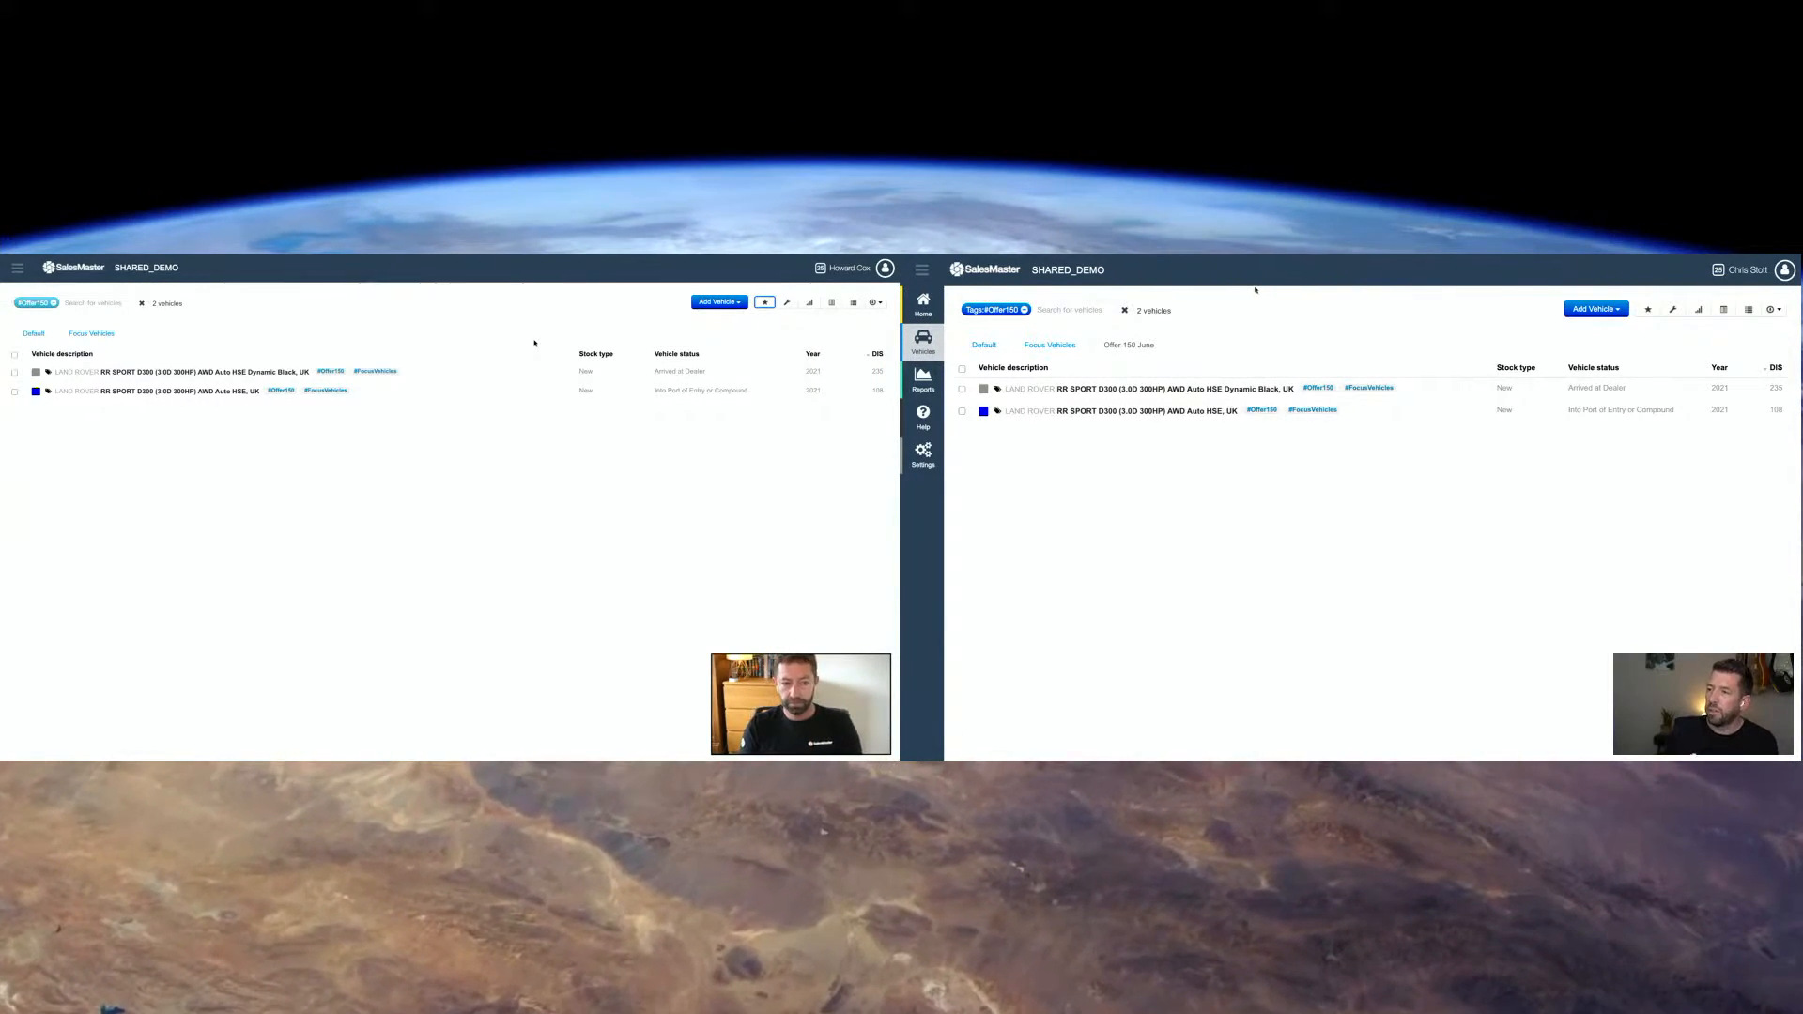
# Step: In the colleague's Focus Vehicles view, add the tag Offer250 to the two XF Saloons and the first Discovery D300
pyautogui.click(1042, 345)
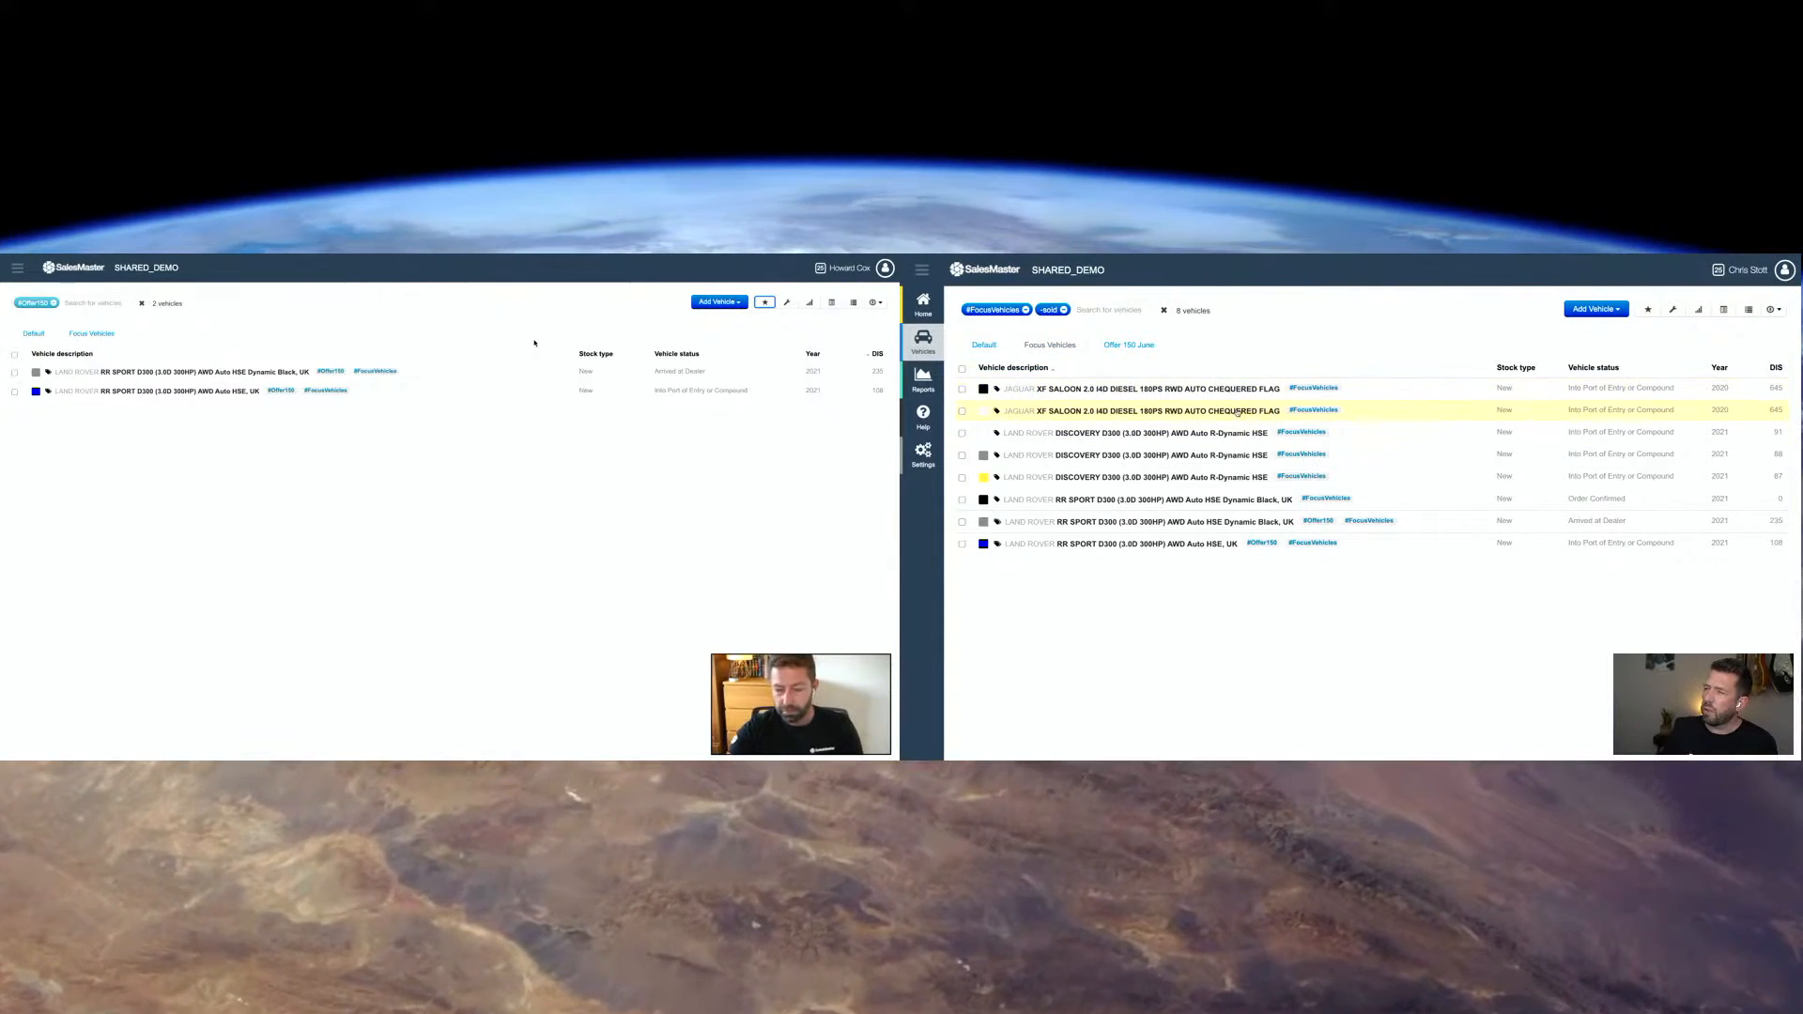
pyautogui.click(961, 391)
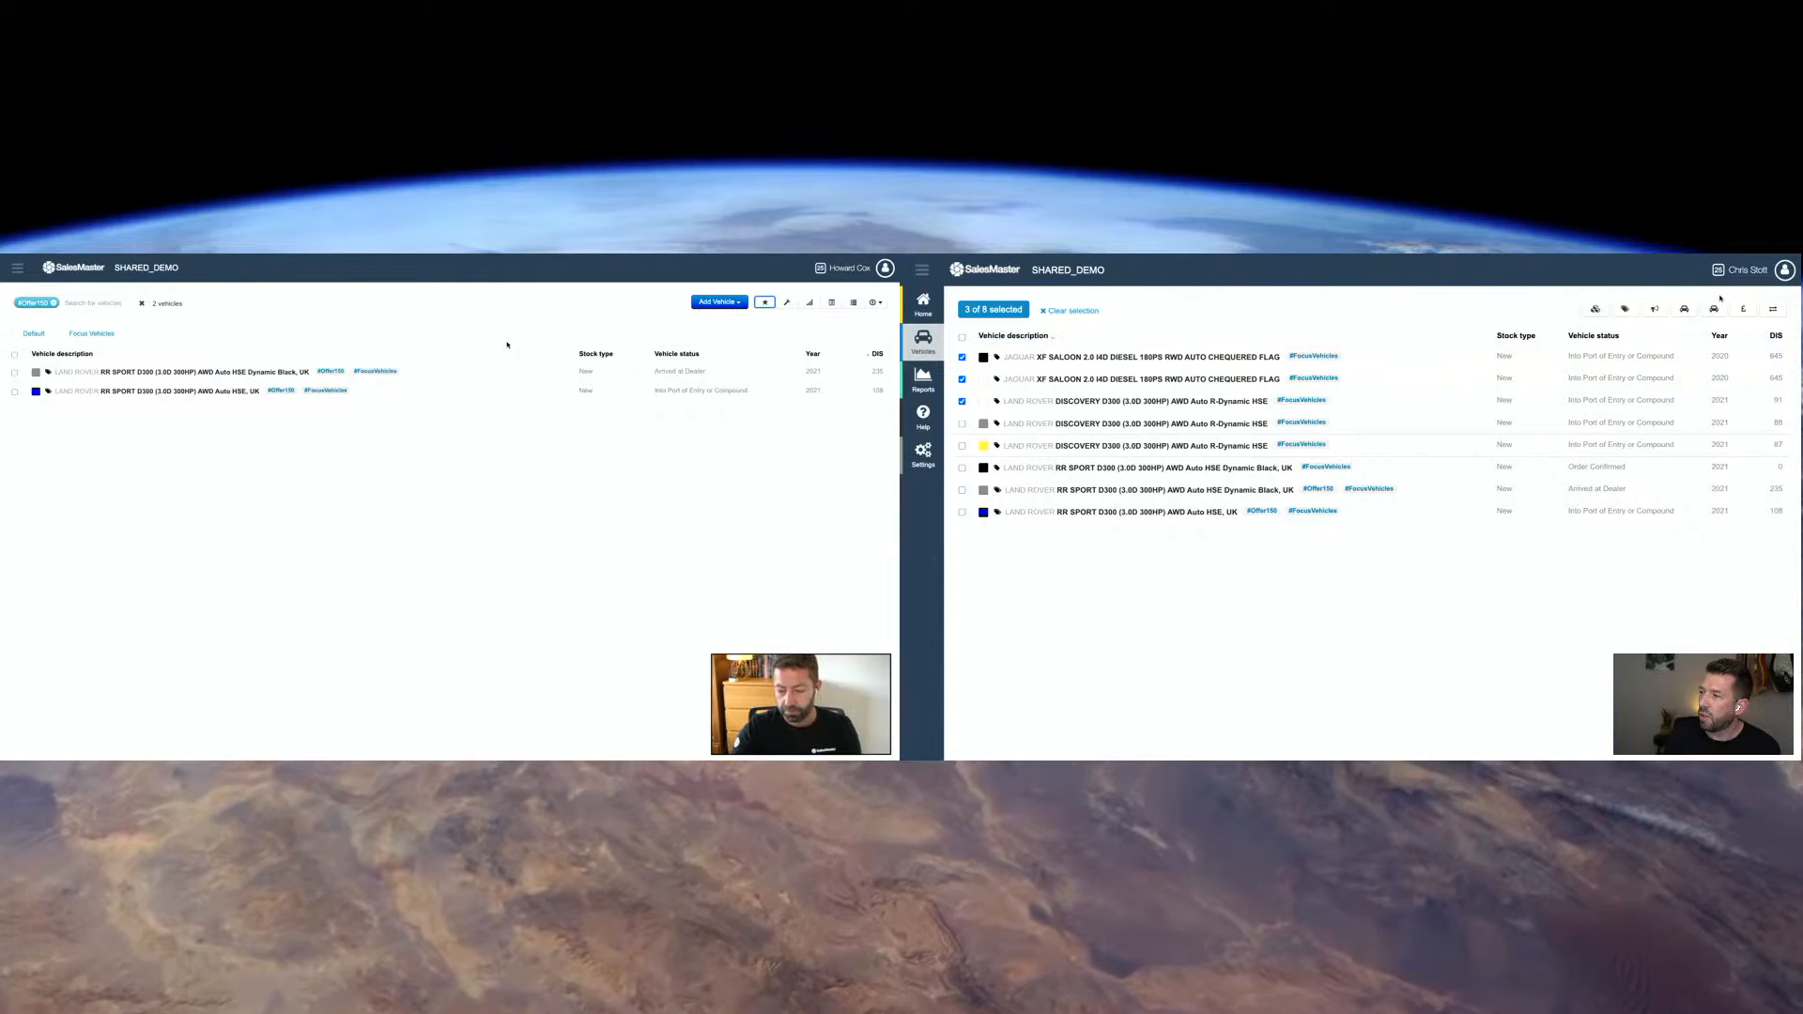
pyautogui.click(1625, 309)
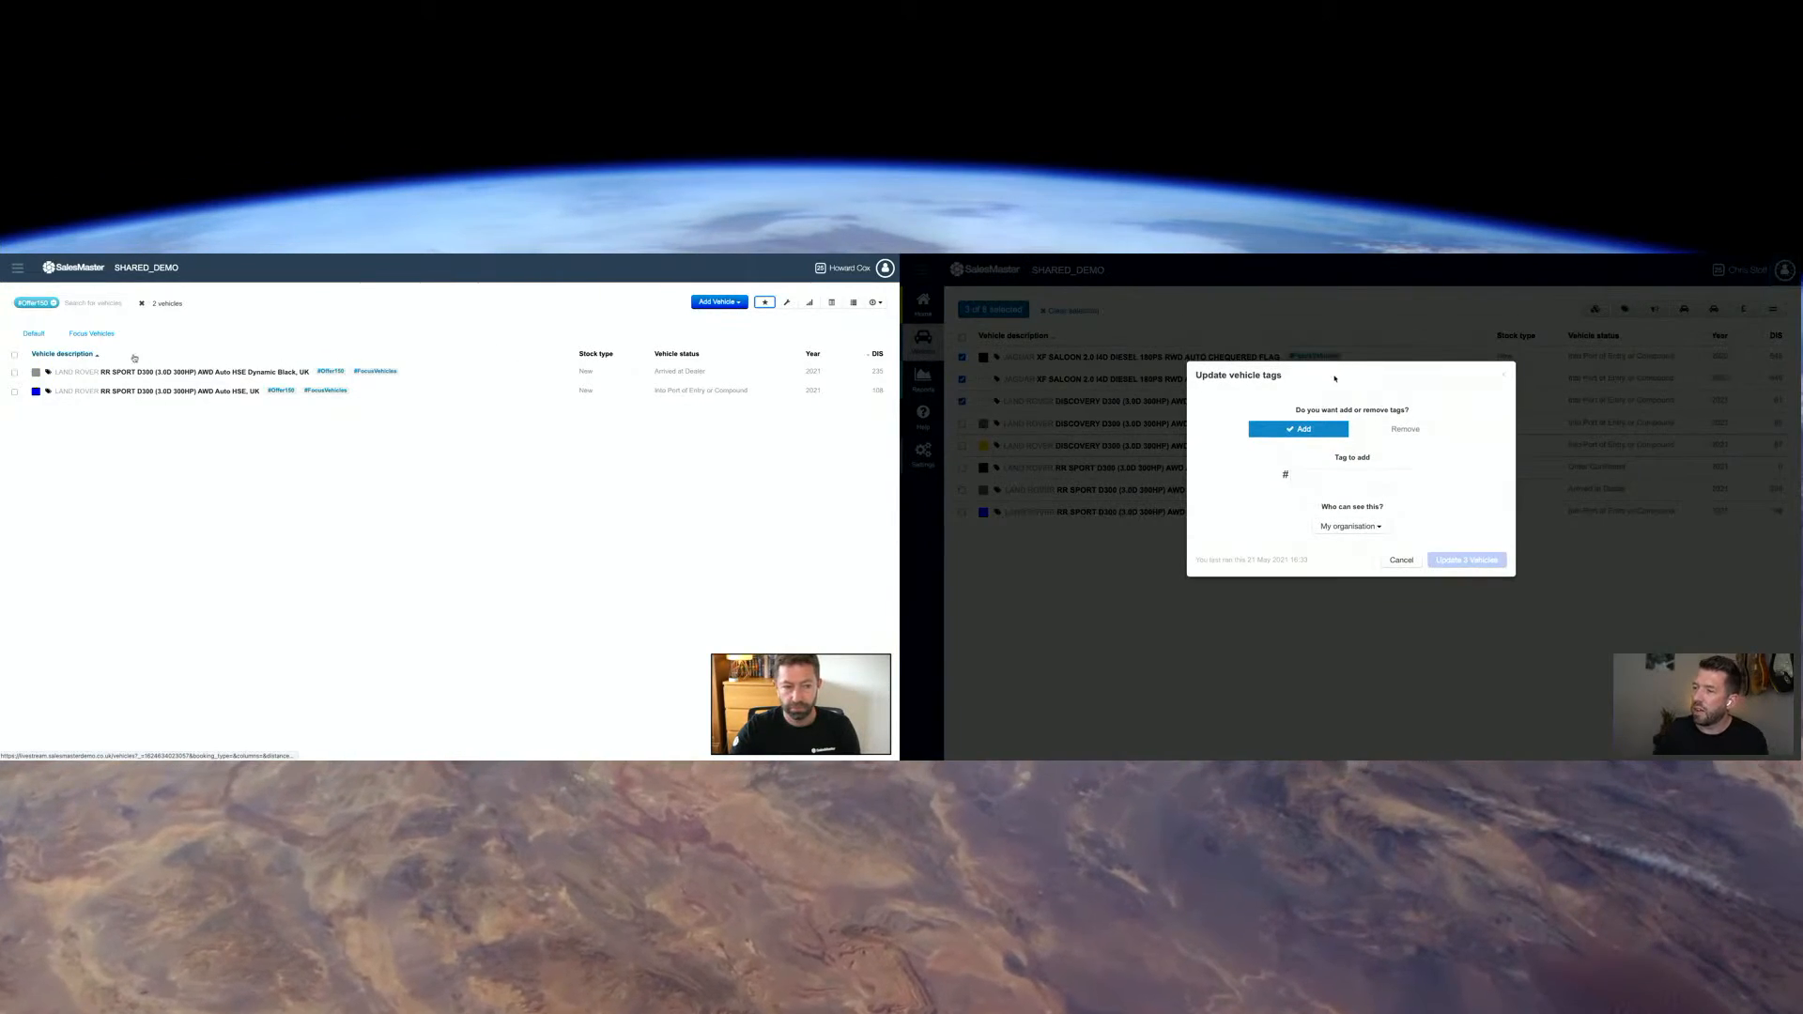
pyautogui.click(1376, 475)
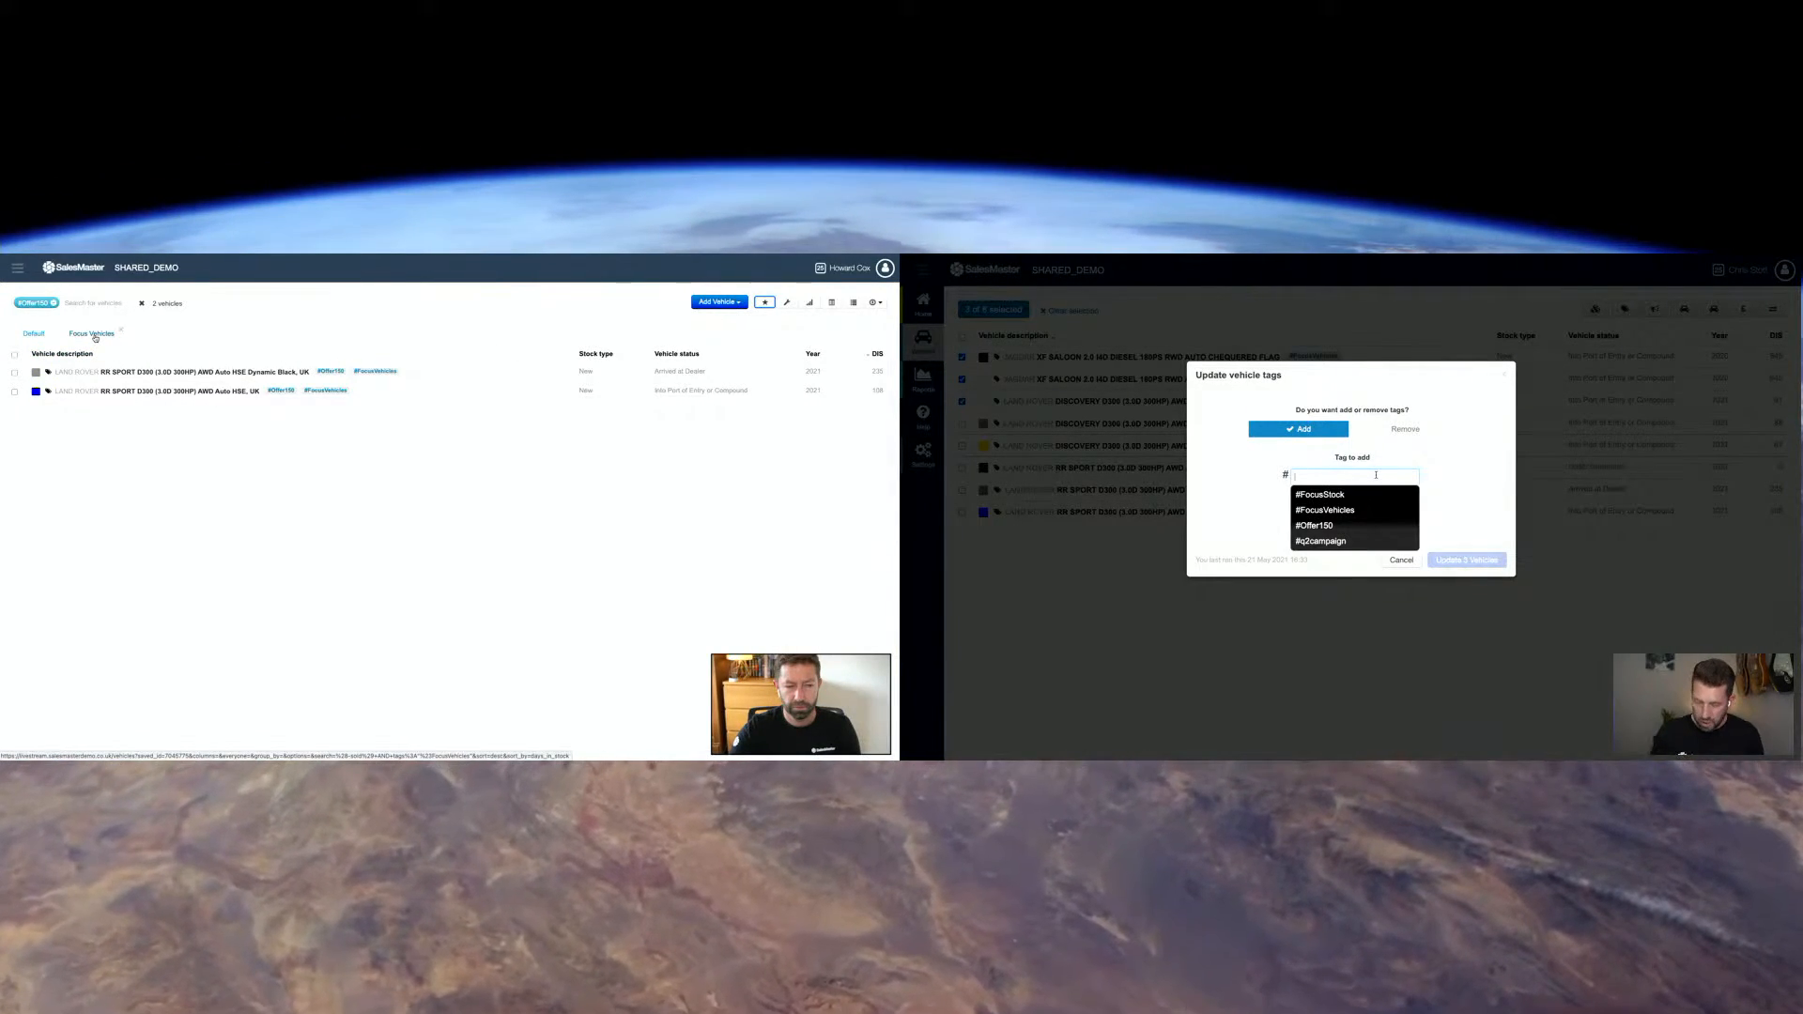
pyautogui.write('Off')
pyautogui.click(95, 336)
pyautogui.write('er')
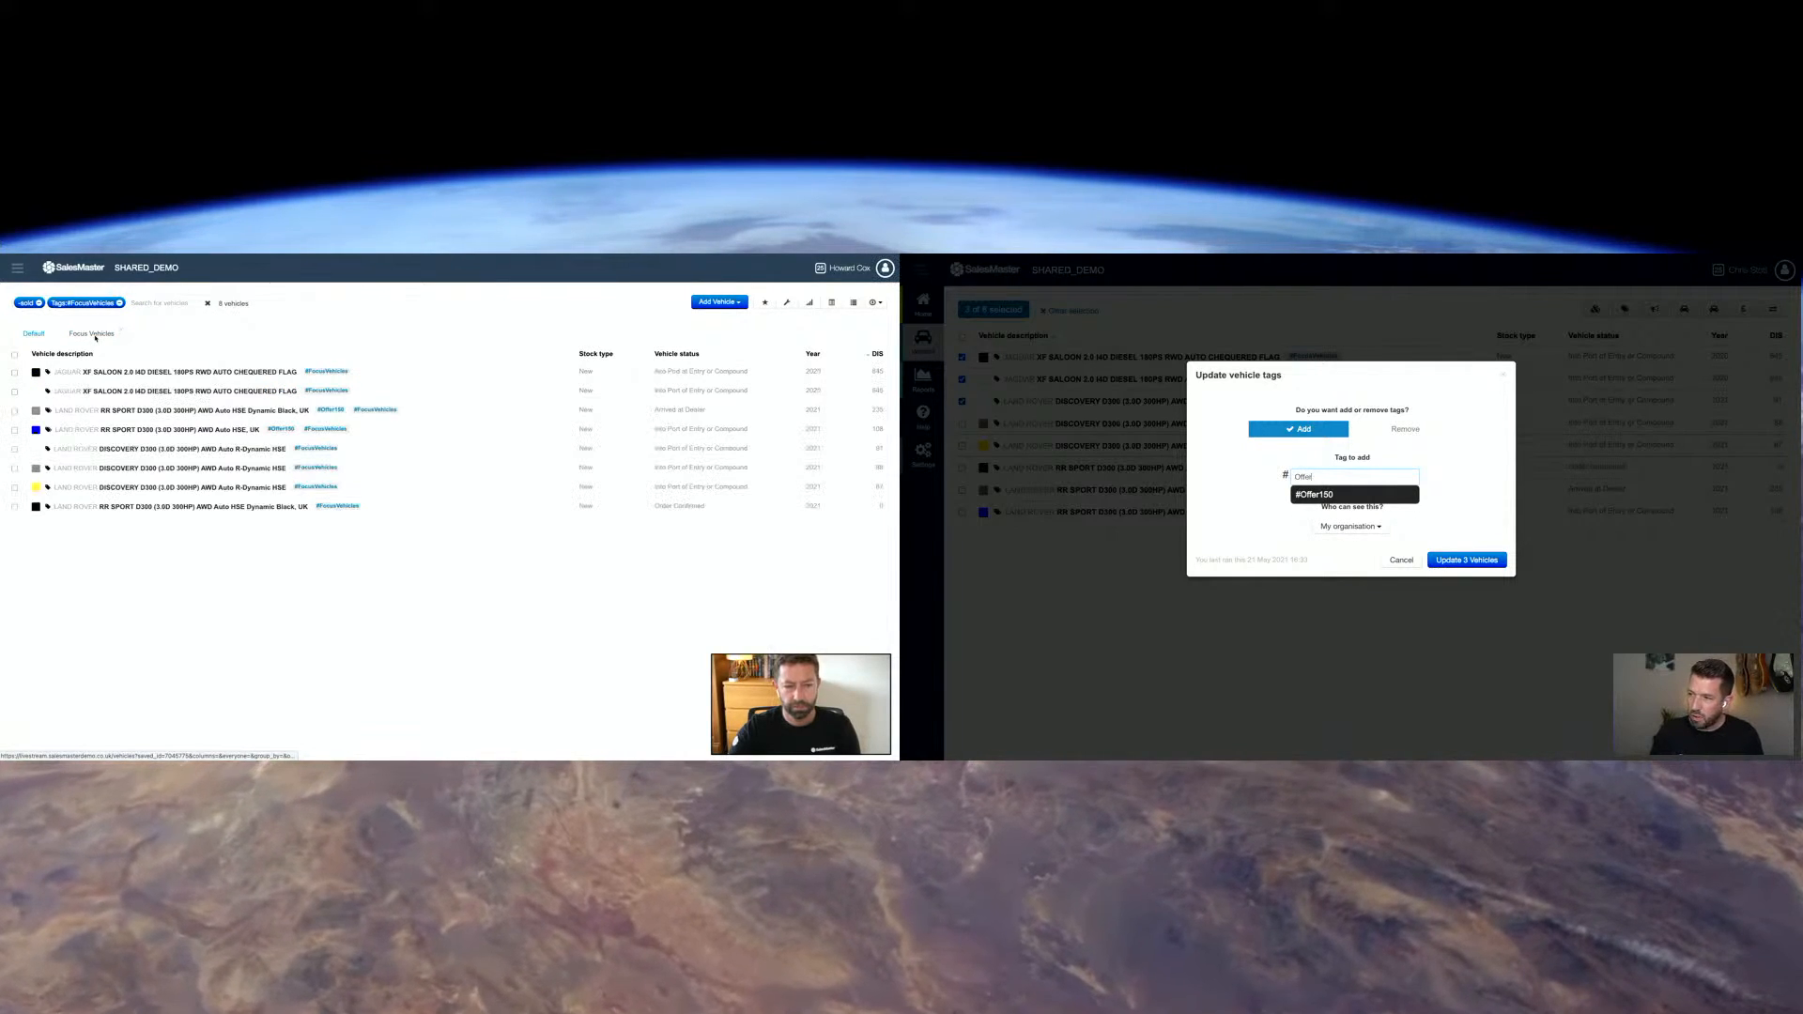
pyautogui.write('250')
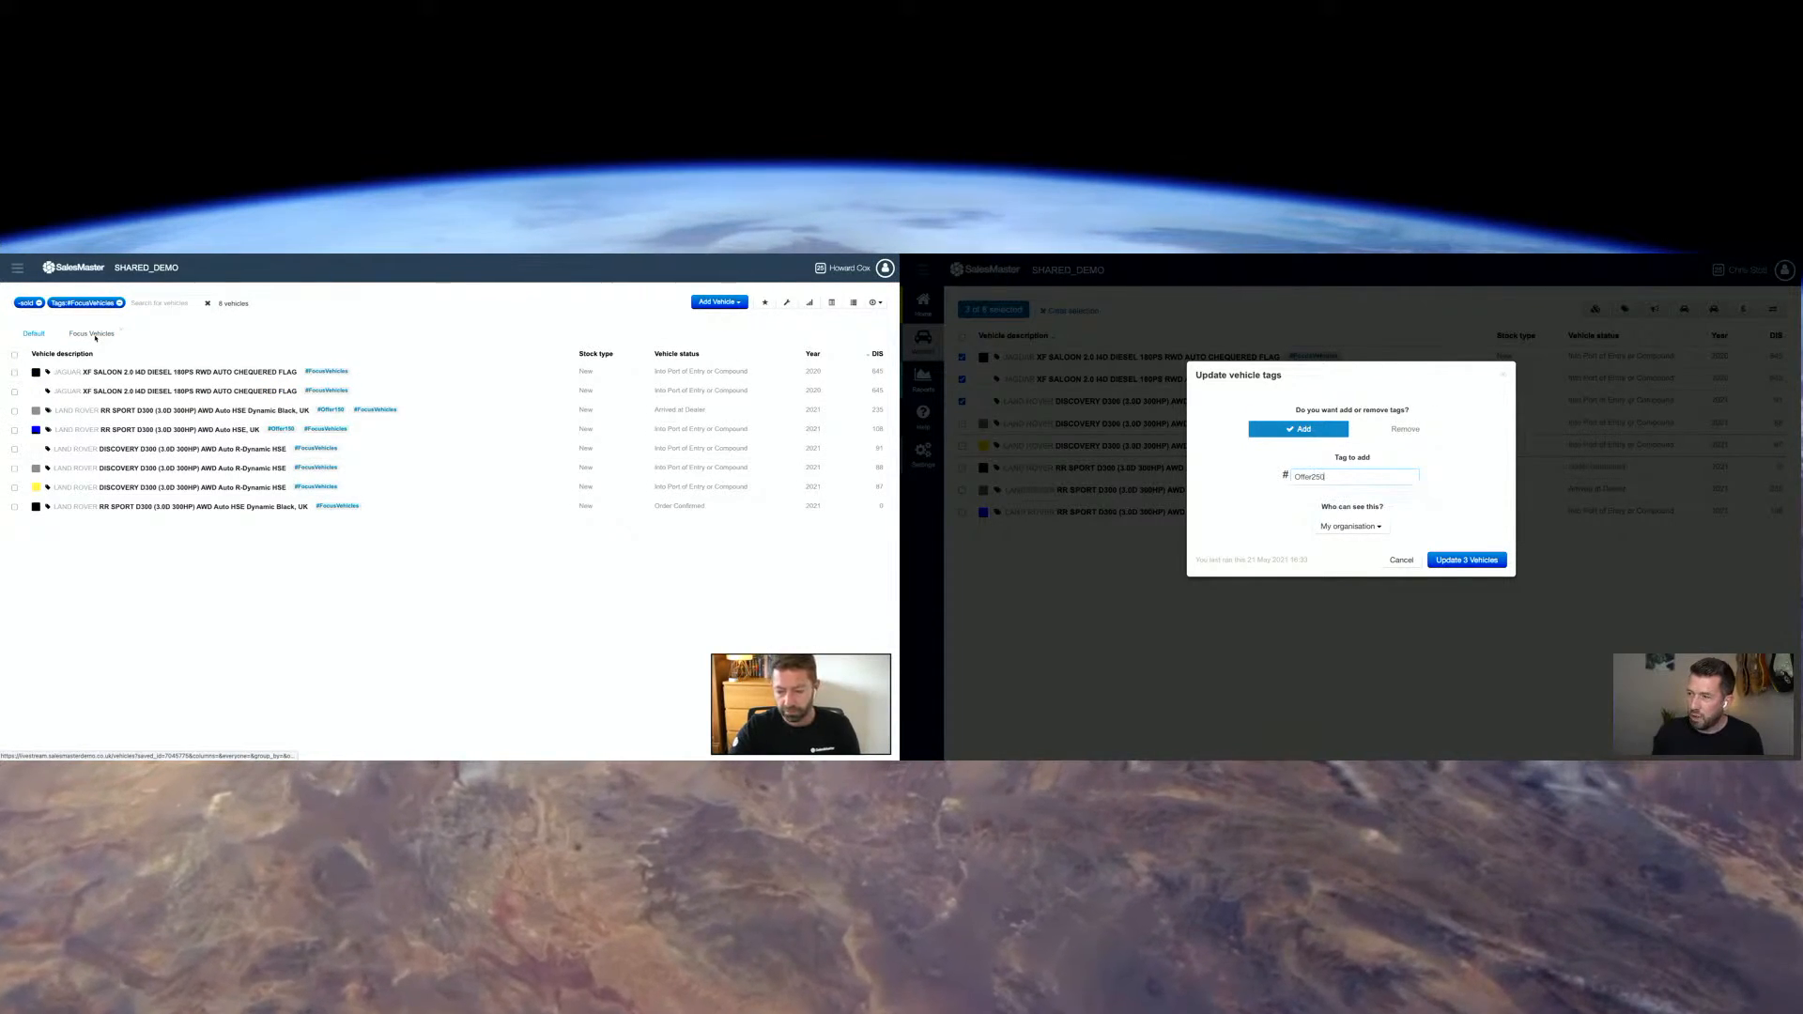
pyautogui.click(1453, 560)
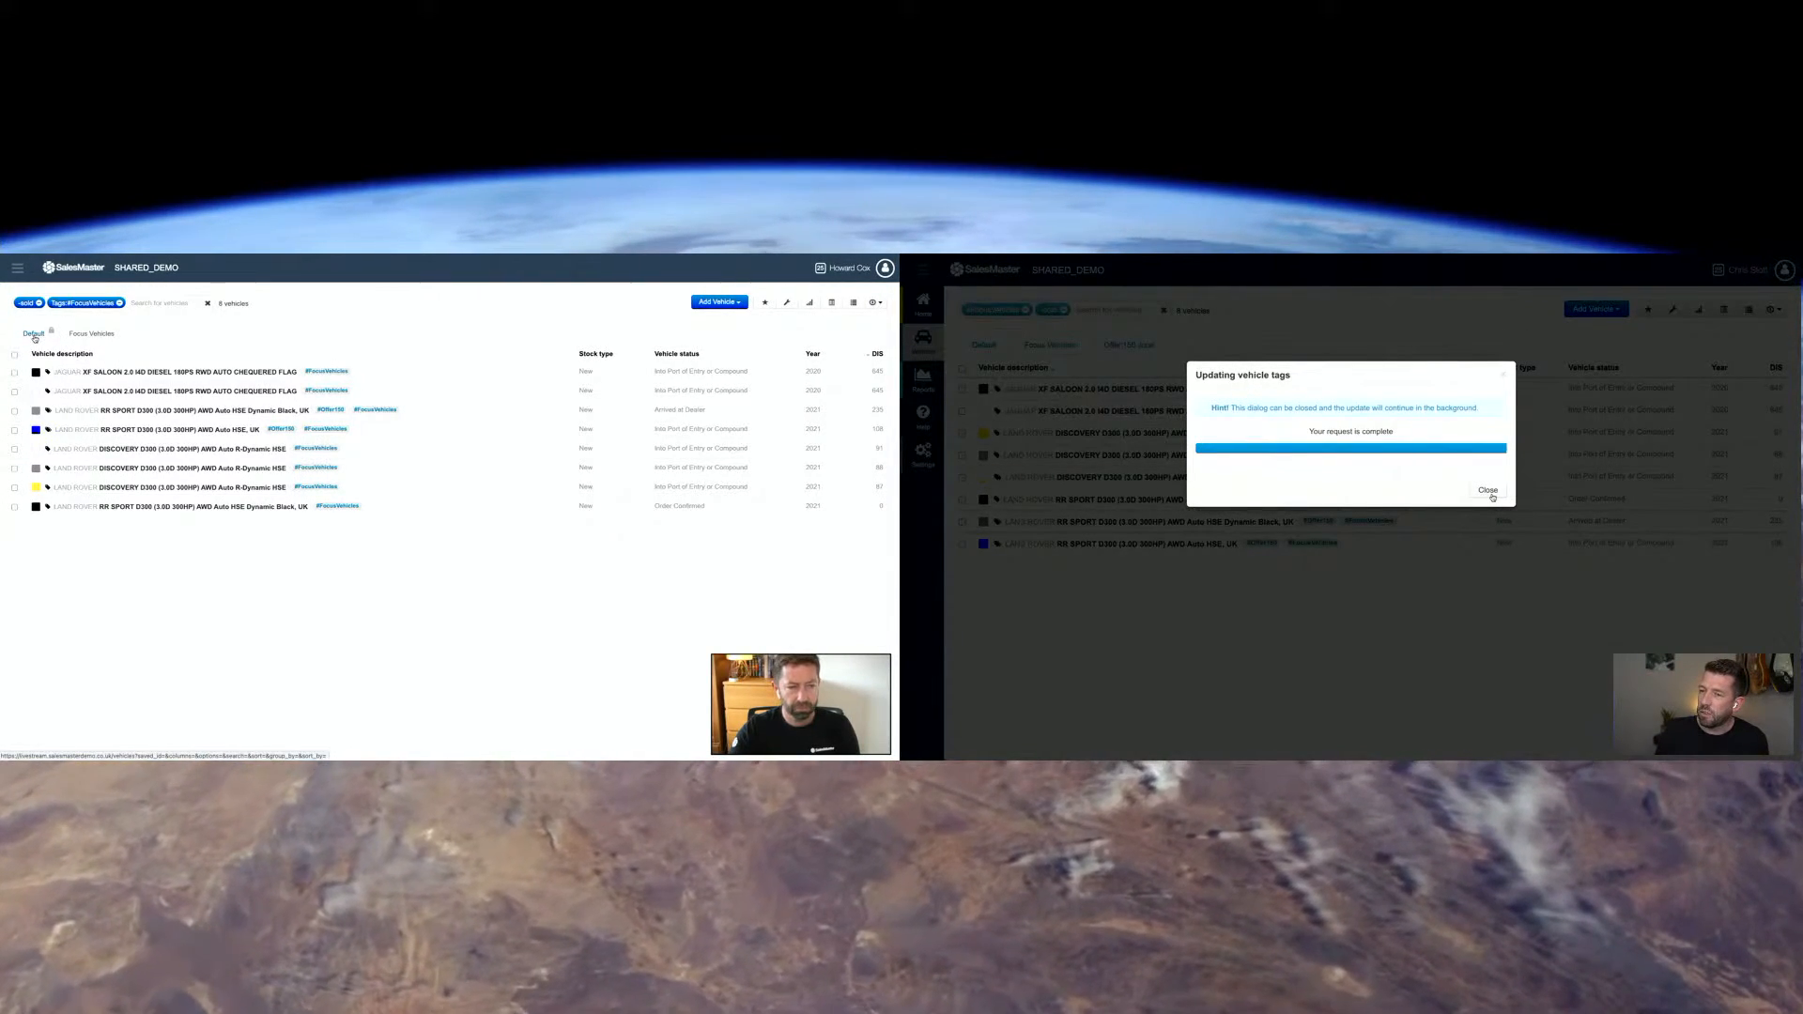
pyautogui.click(1489, 492)
# Step: Reload Focus Vehicles in the first account to check the new tags, and filter the colleague's list by #Offer250 before returning to Focus Vehicles
pyautogui.click(42, 335)
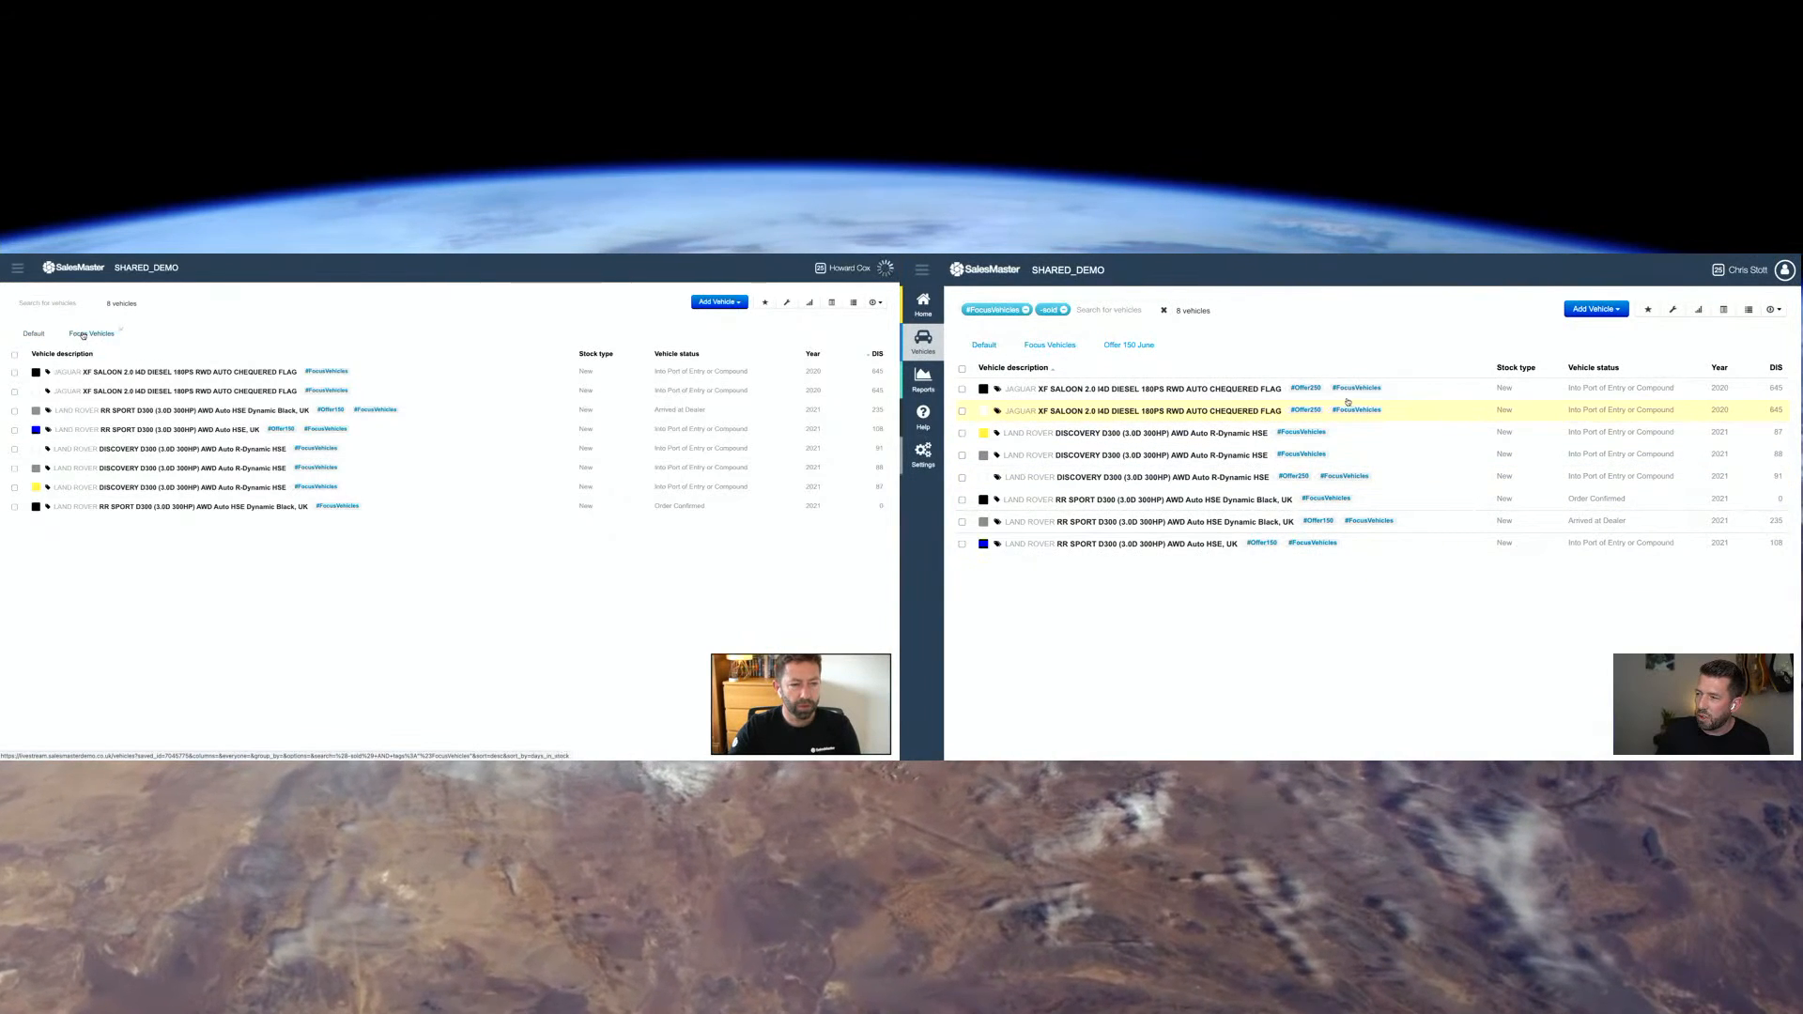
pyautogui.click(83, 334)
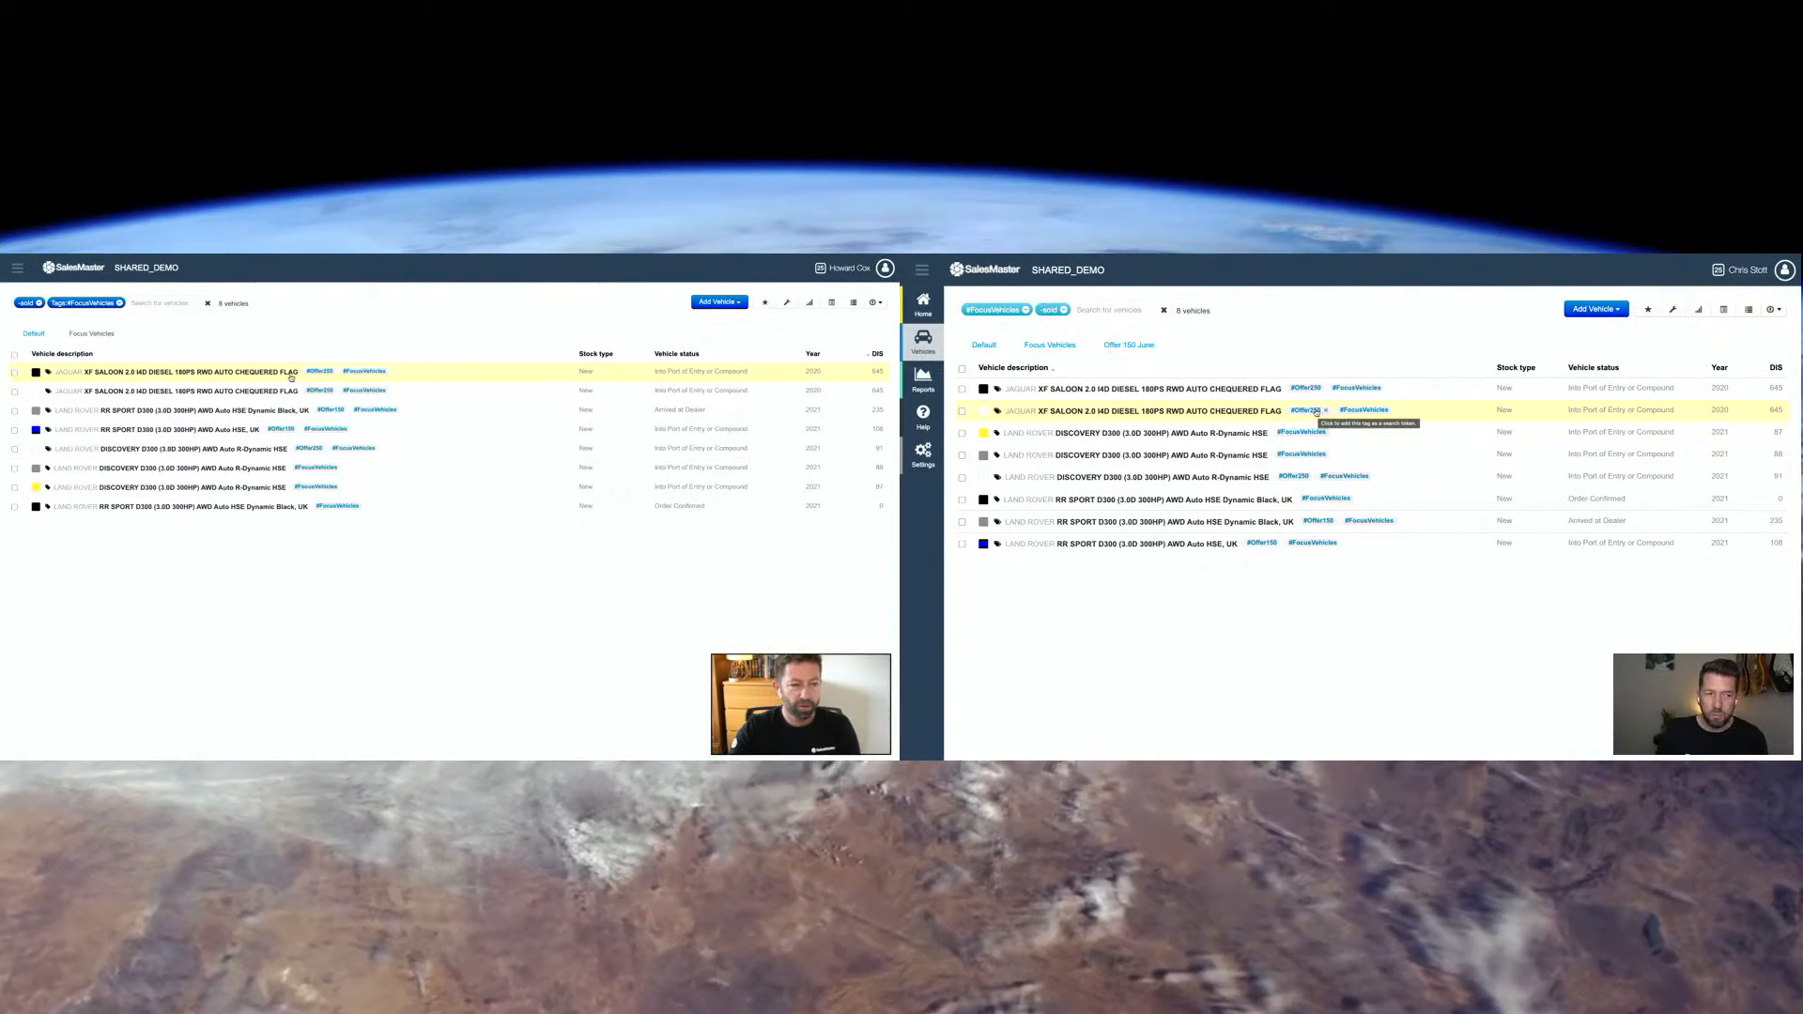
pyautogui.click(1304, 388)
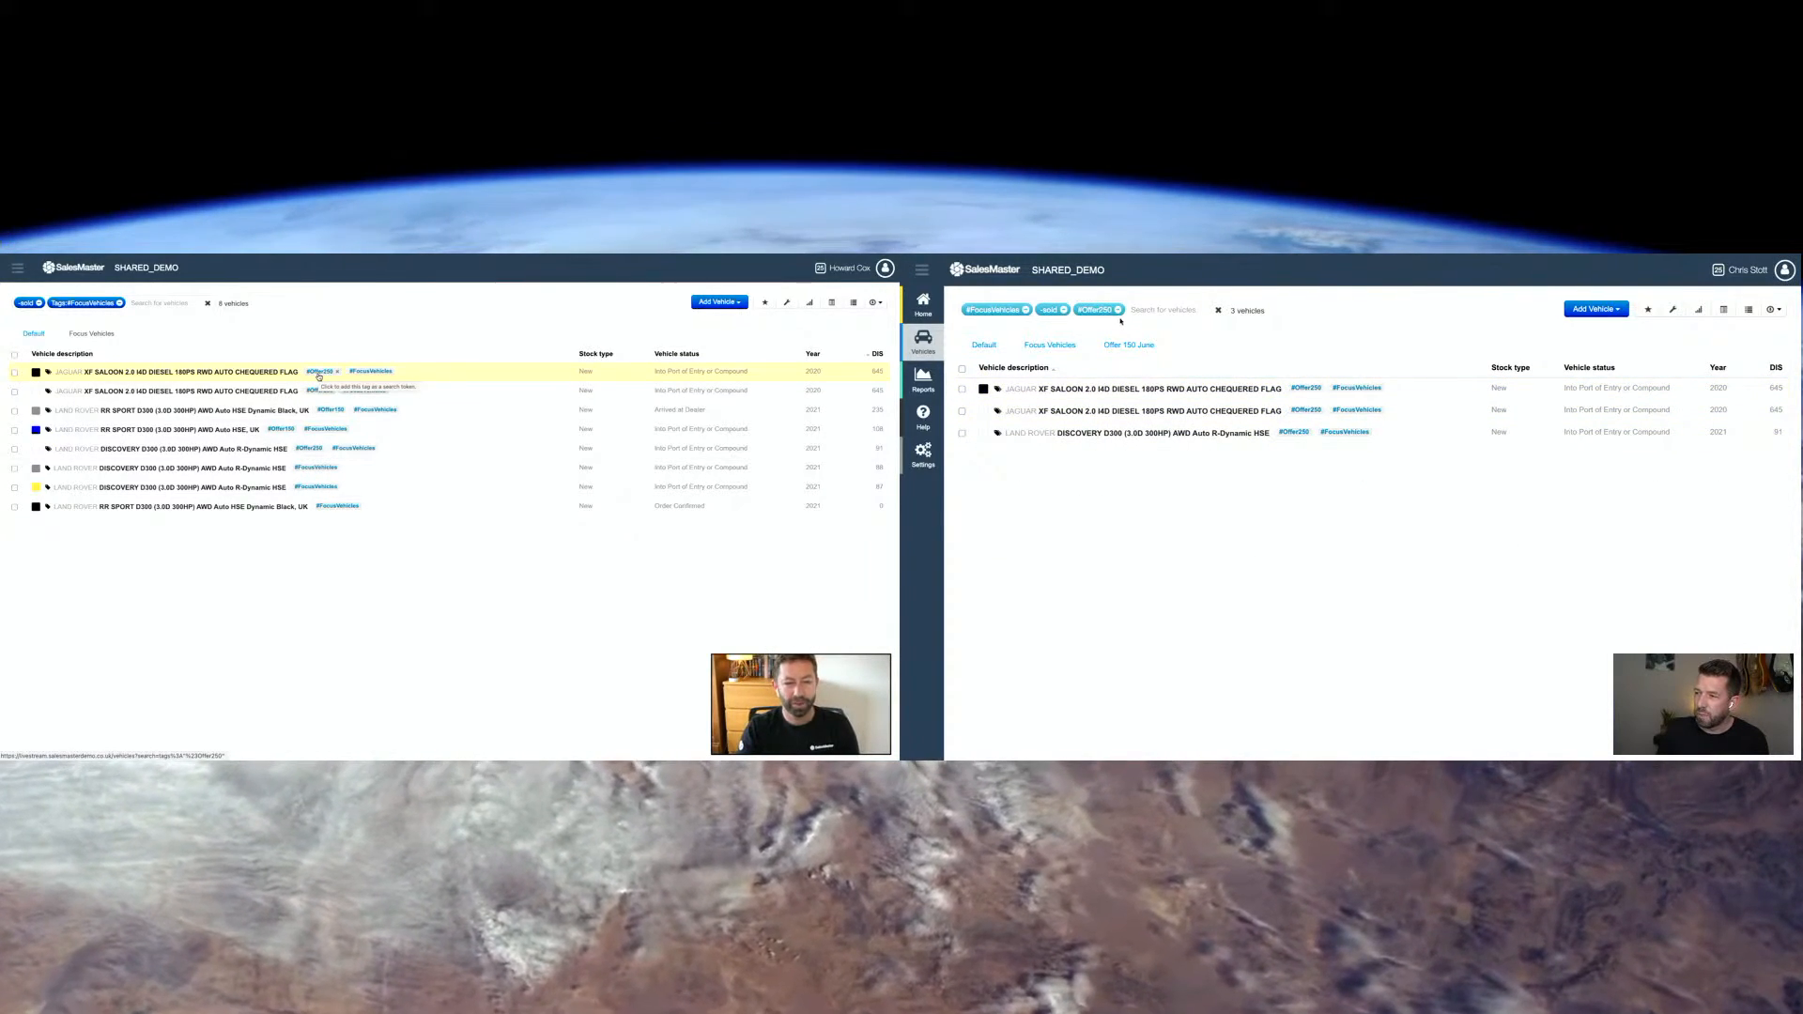
pyautogui.click(1049, 346)
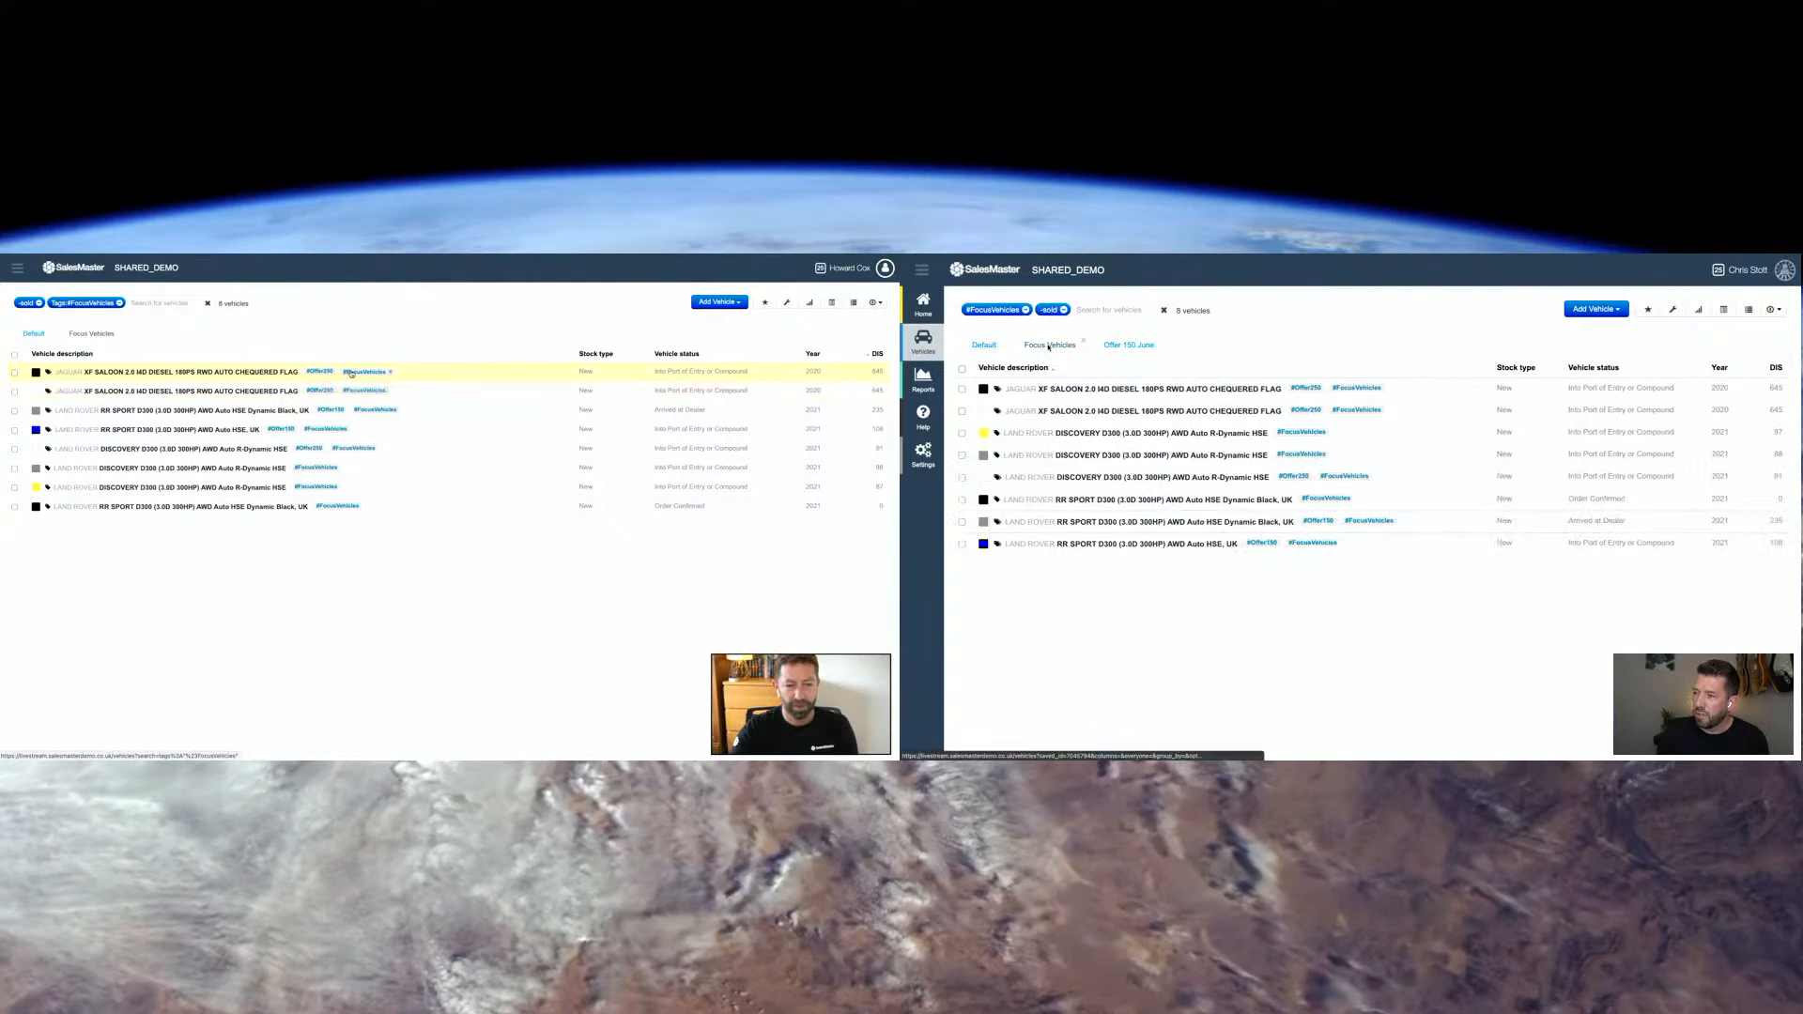